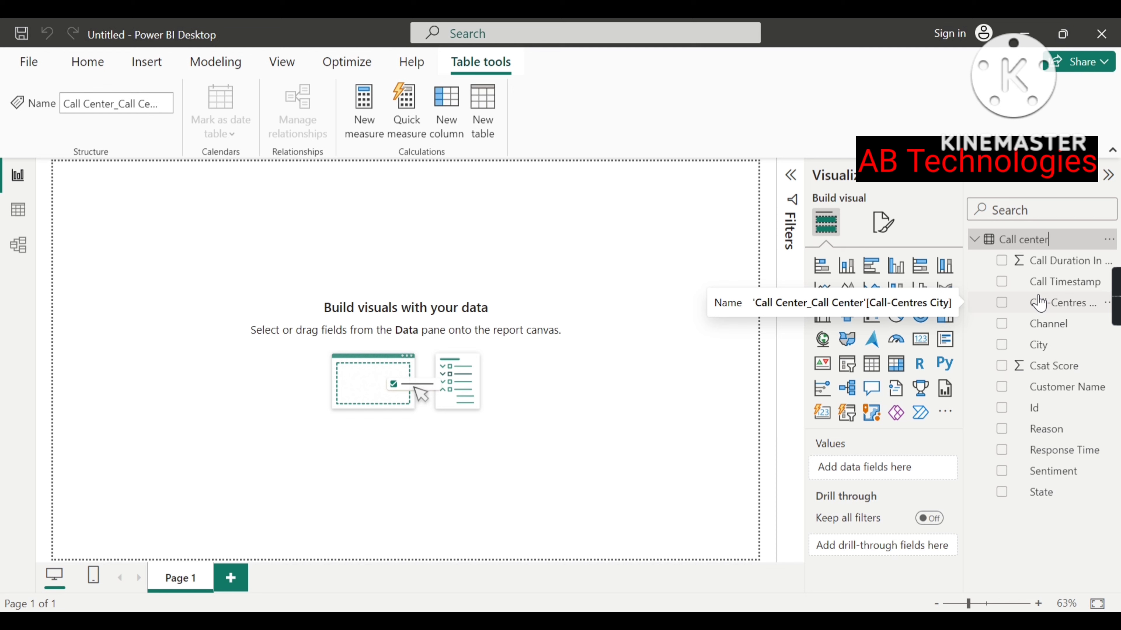
Rename the table as Call center and inspect its rows and model before returning to the report canvas.
key(Return)
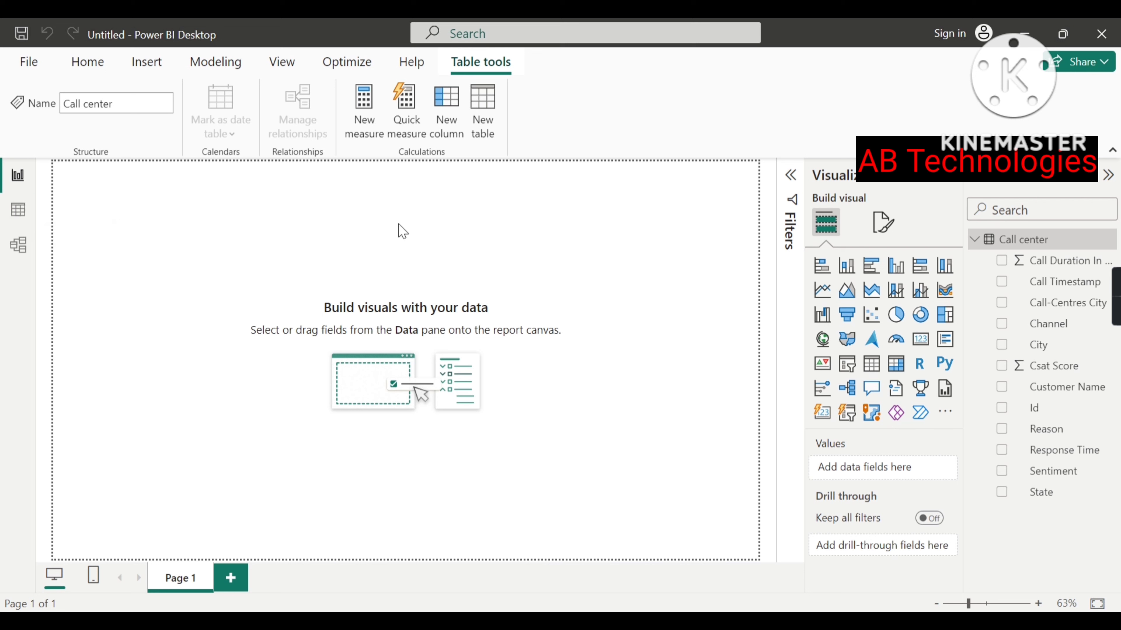
click(23, 216)
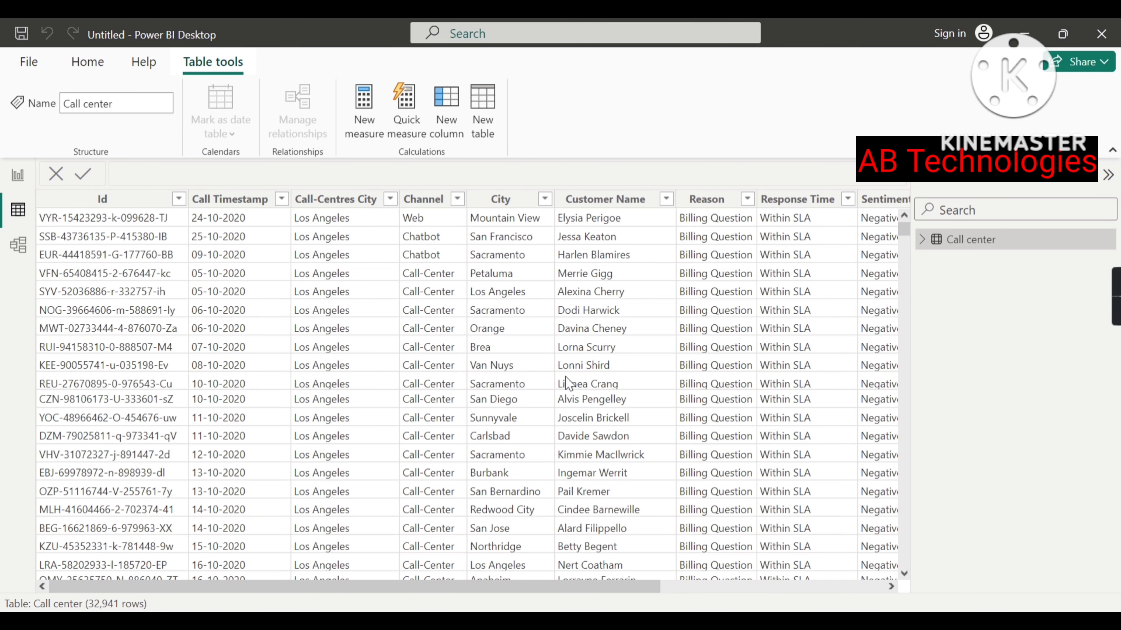
drag(644, 587, 470, 598)
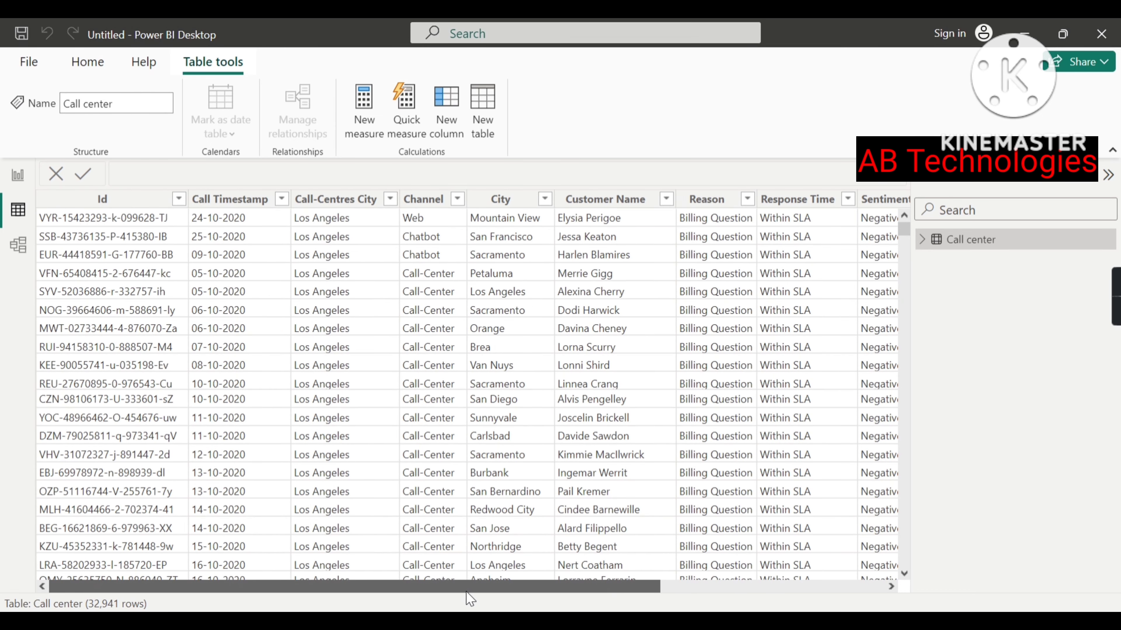
click(18, 245)
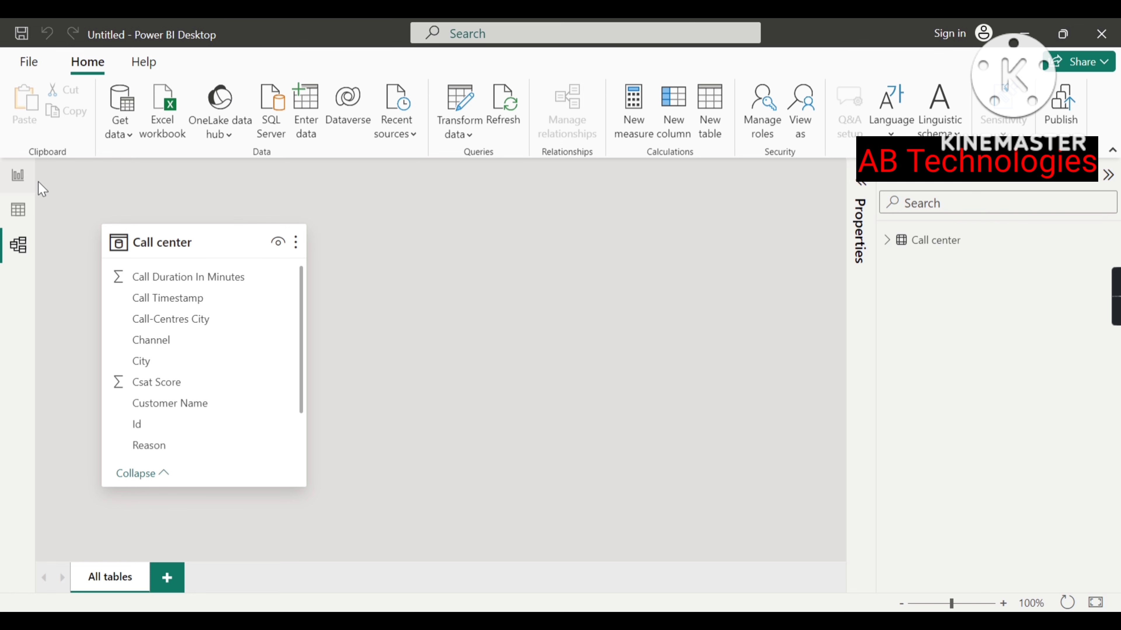
click(27, 178)
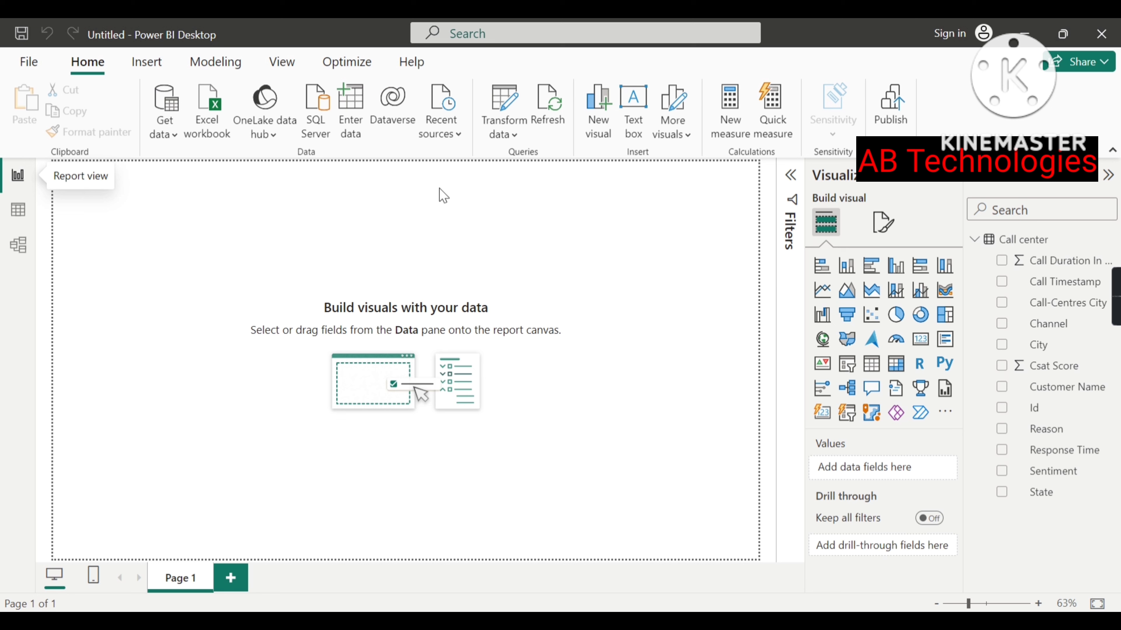
Insert a rectangle shape and stretch it across the top of the page as a header bar about 1279 wide and 84 high.
click(147, 64)
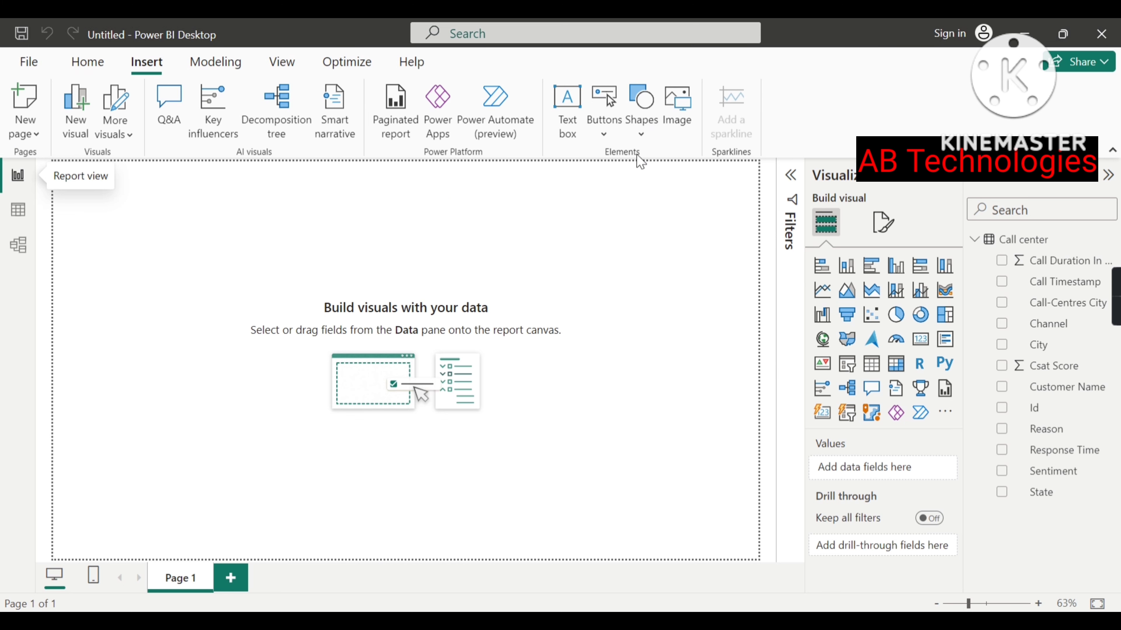
click(641, 135)
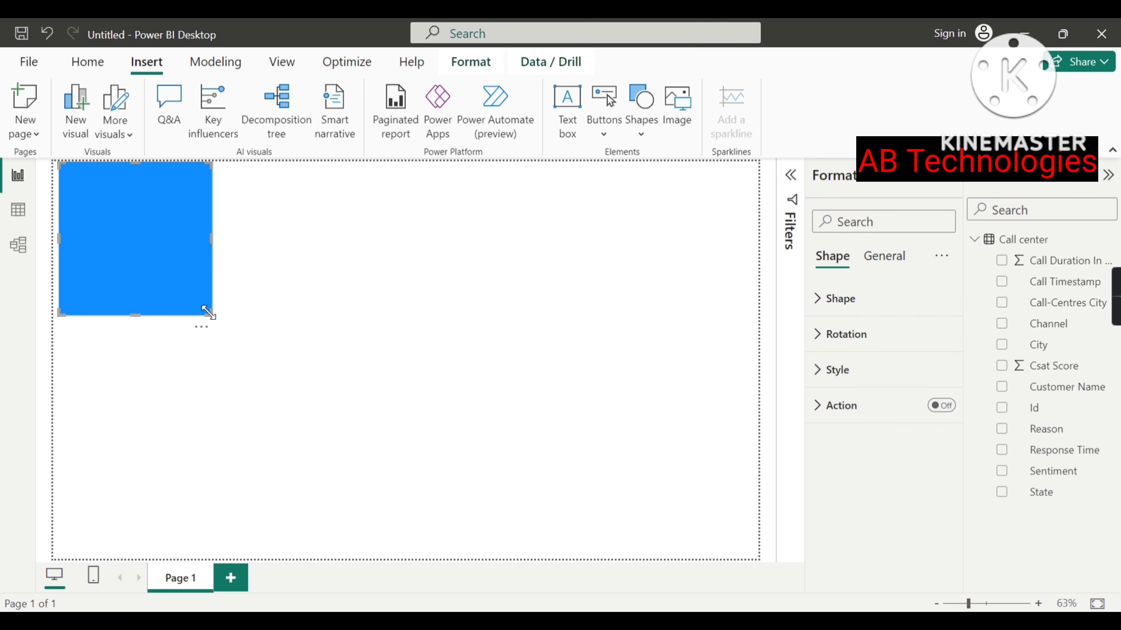
drag(209, 312, 757, 208)
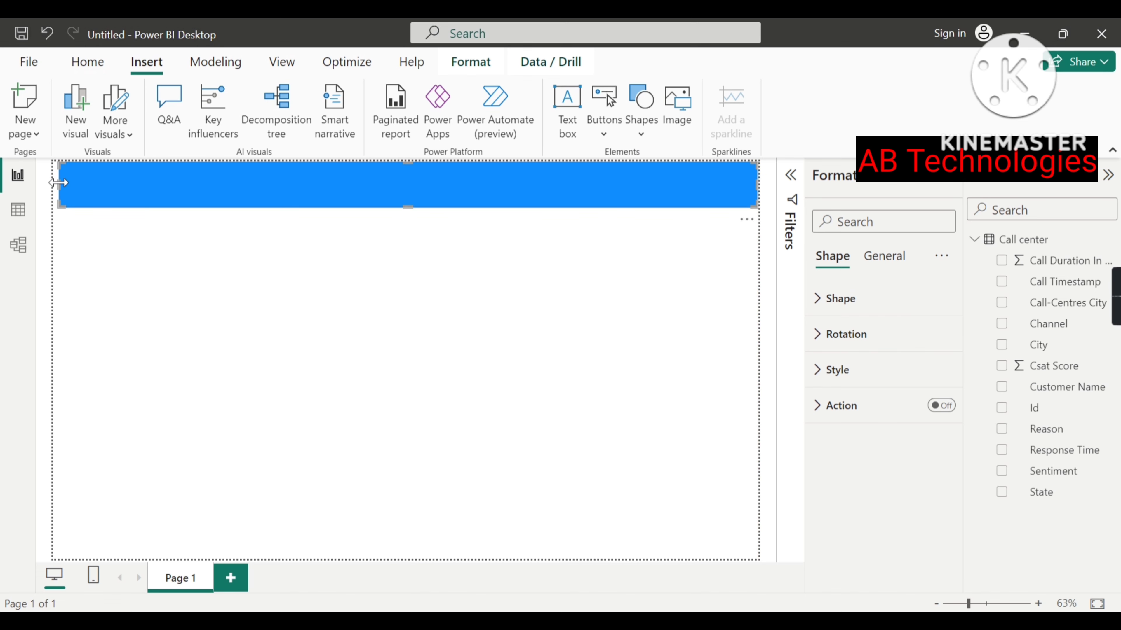
drag(60, 184, 53, 184)
click(876, 257)
click(843, 313)
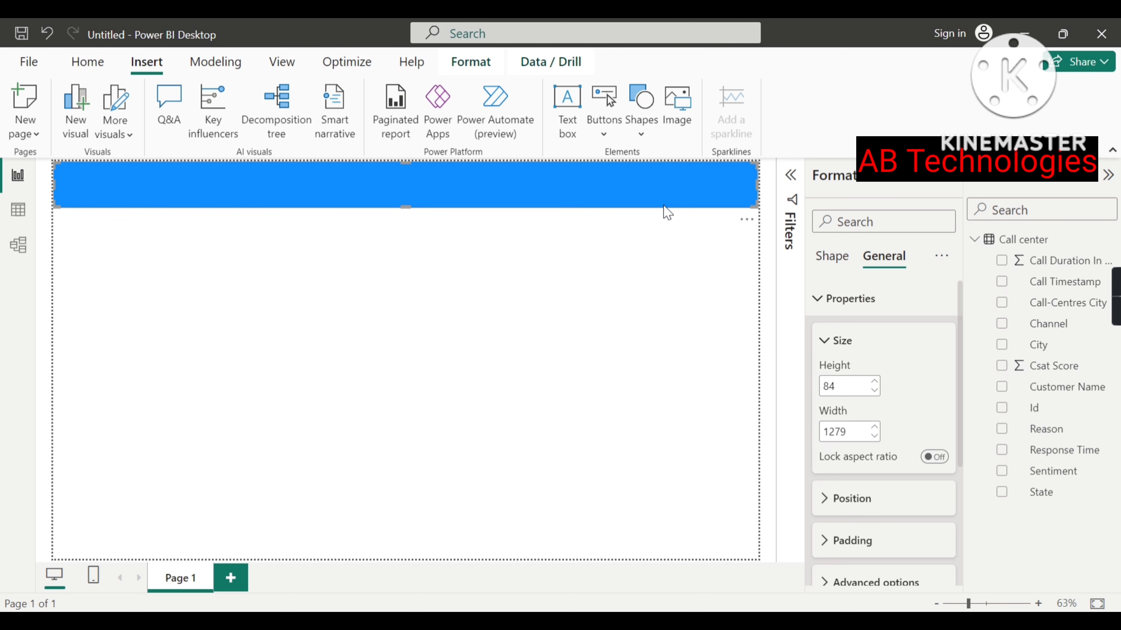
Set the header bar's fill to the custom dark blue #0F3E85.
click(832, 256)
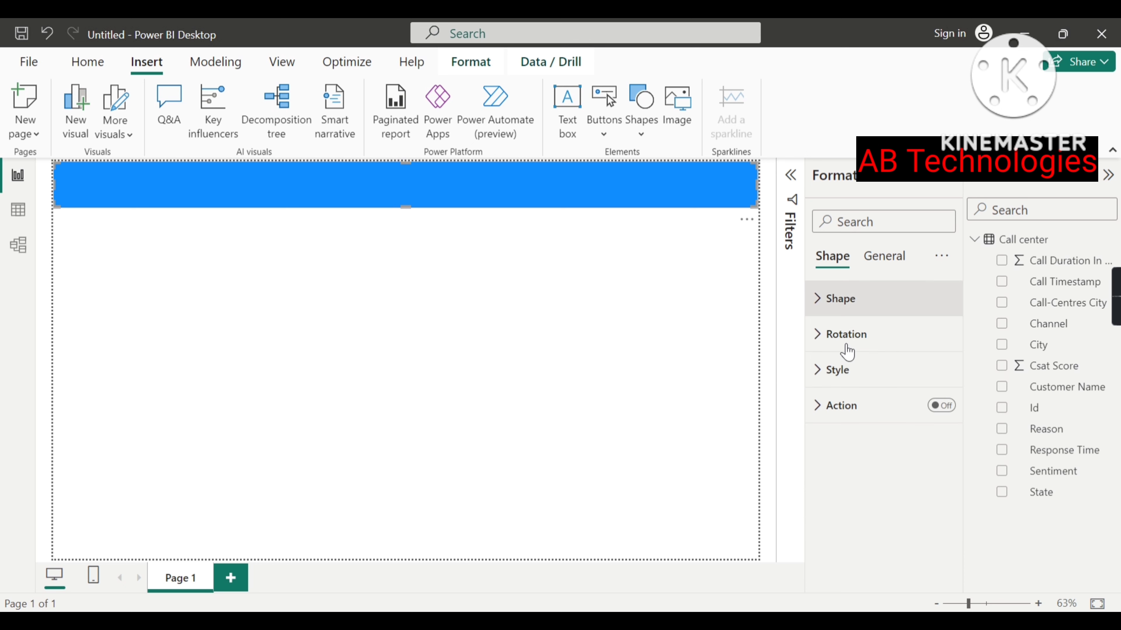
click(819, 375)
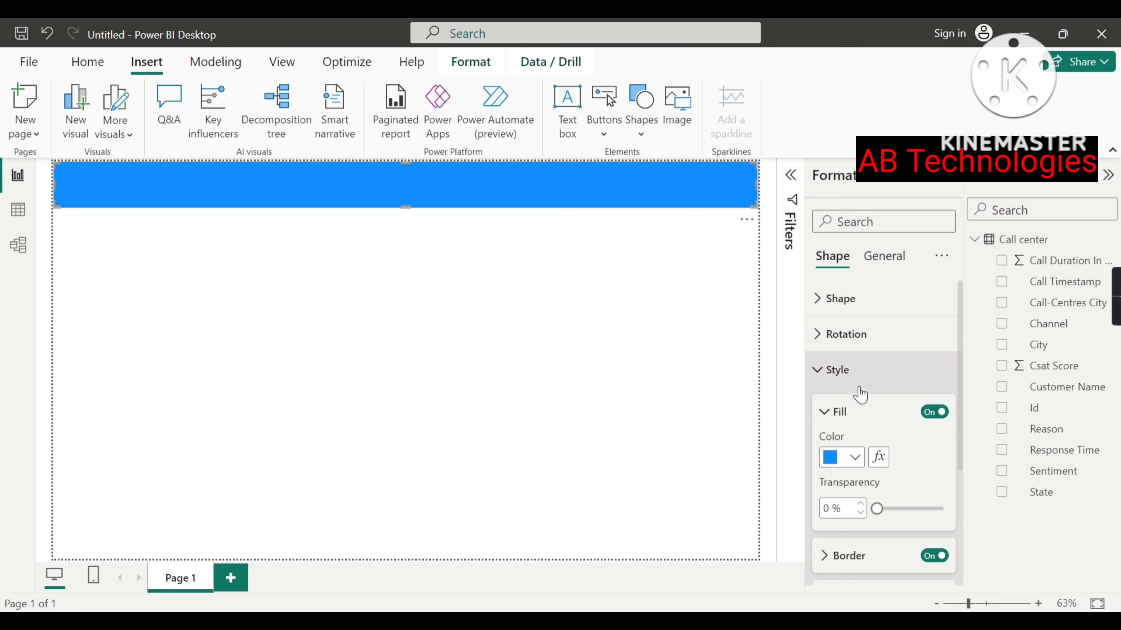
click(853, 458)
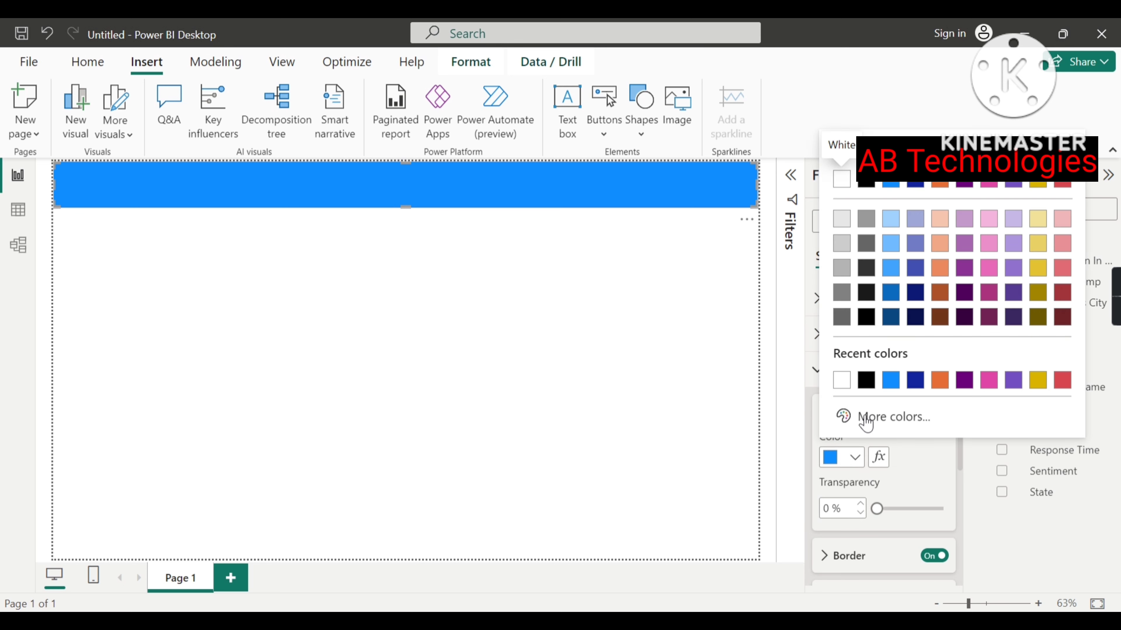
click(882, 418)
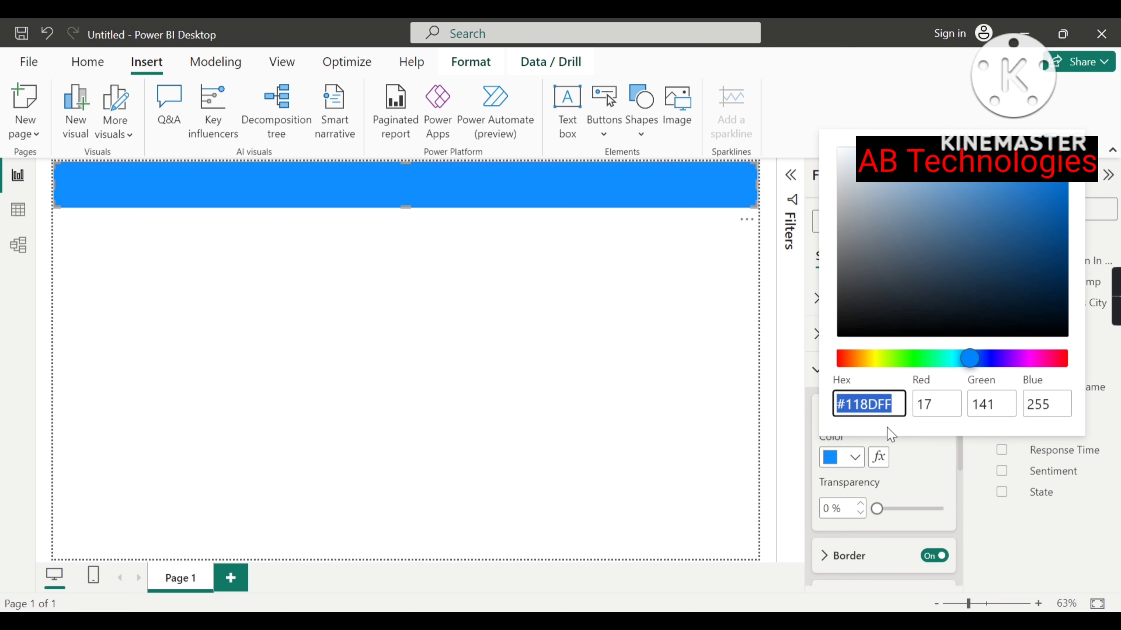
click(895, 450)
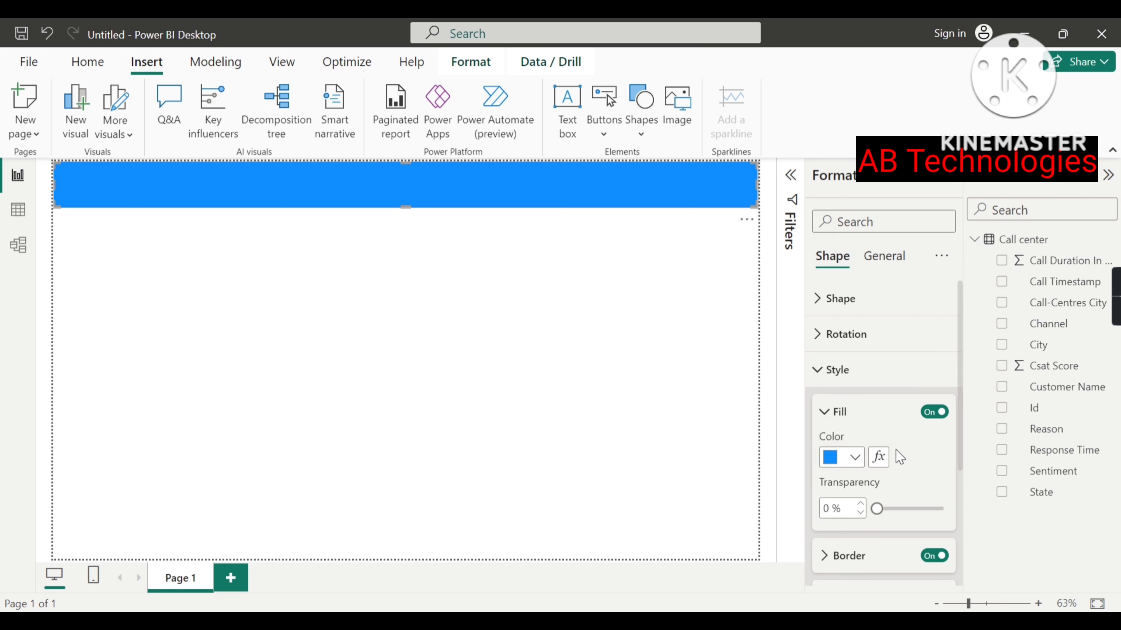
click(854, 458)
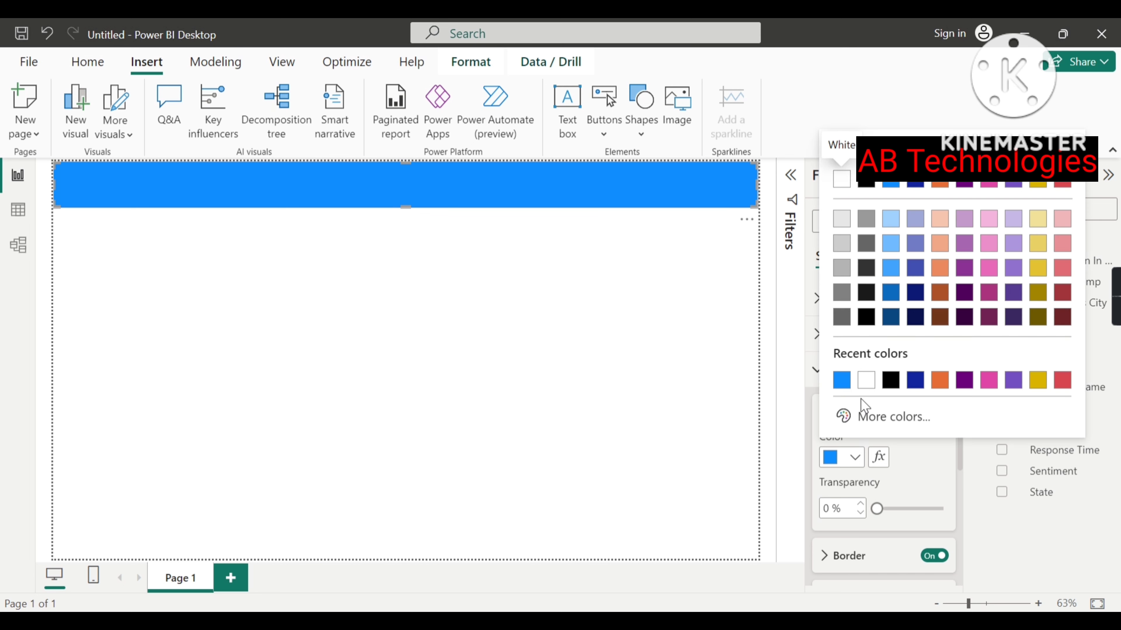
click(912, 391)
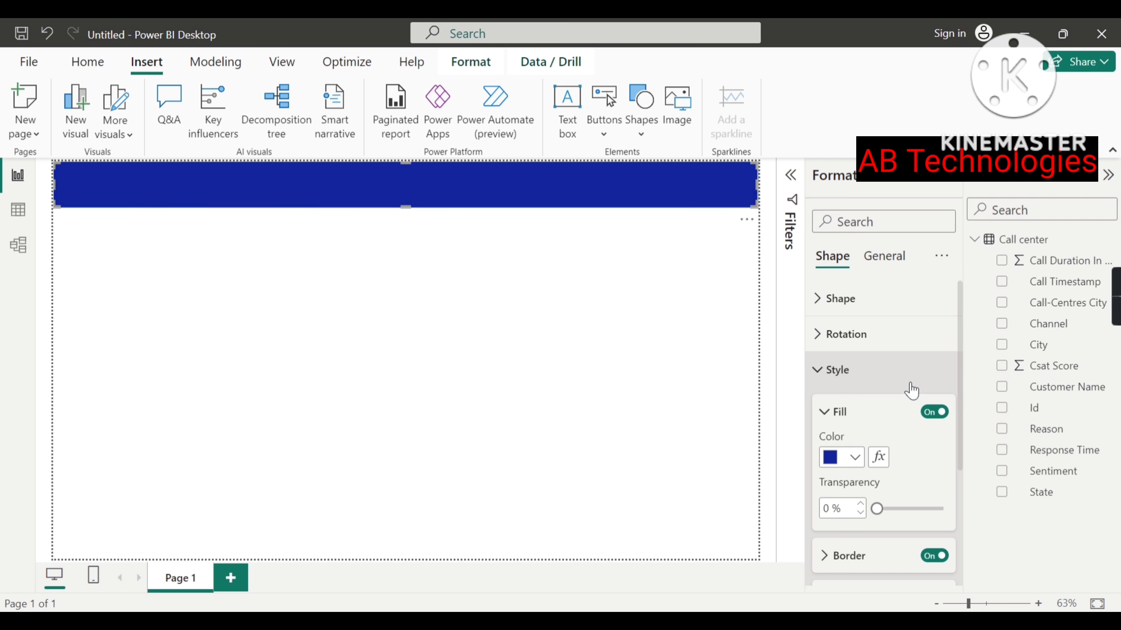
click(854, 459)
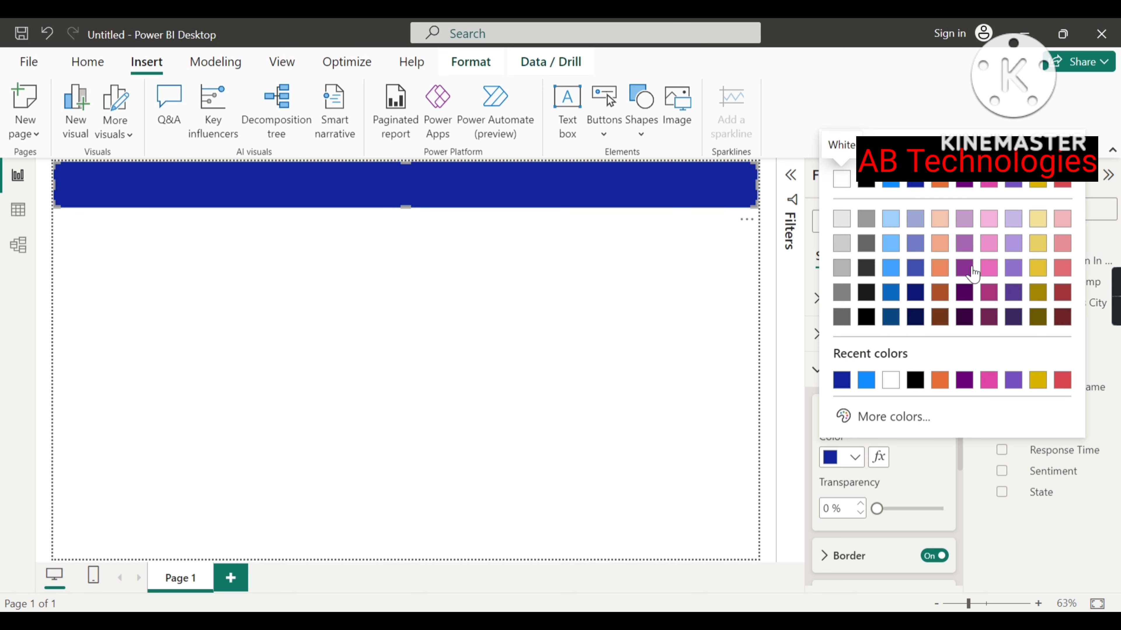
click(874, 418)
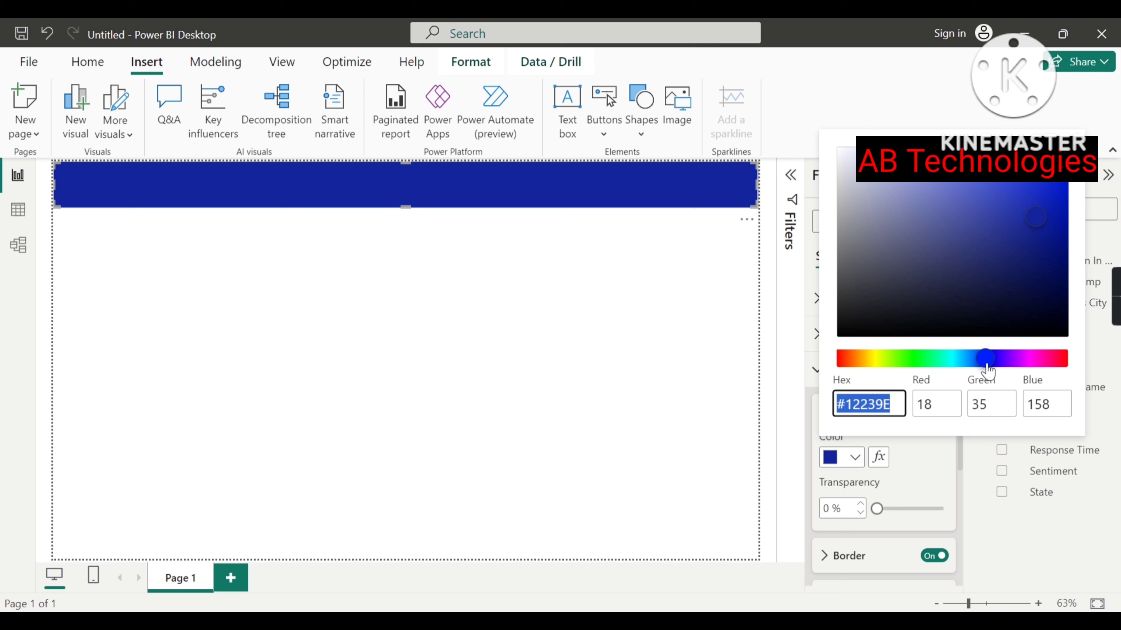
drag(982, 361, 975, 360)
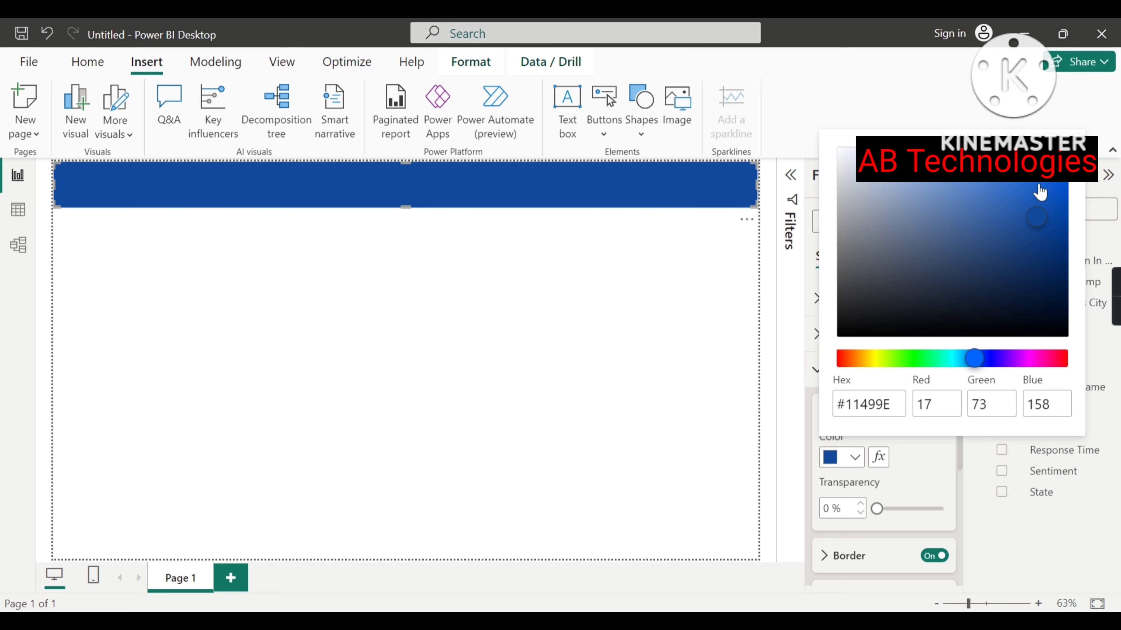
click(1041, 157)
drag(1044, 153, 1040, 240)
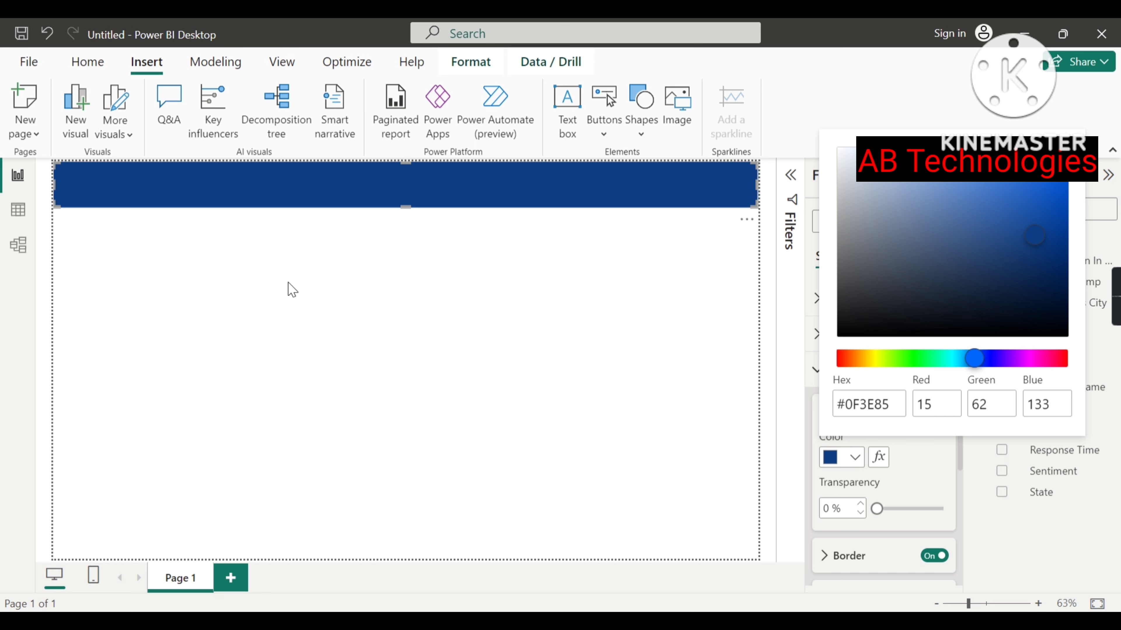
click(415, 319)
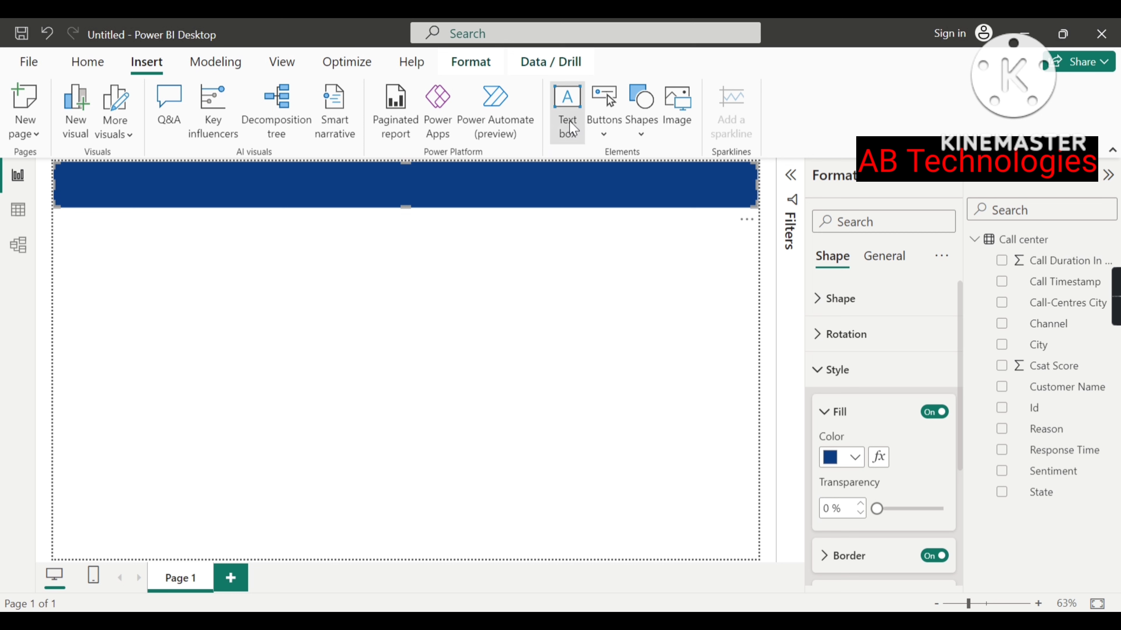
Insert a text box reading "Call Center Dashboard".
click(559, 138)
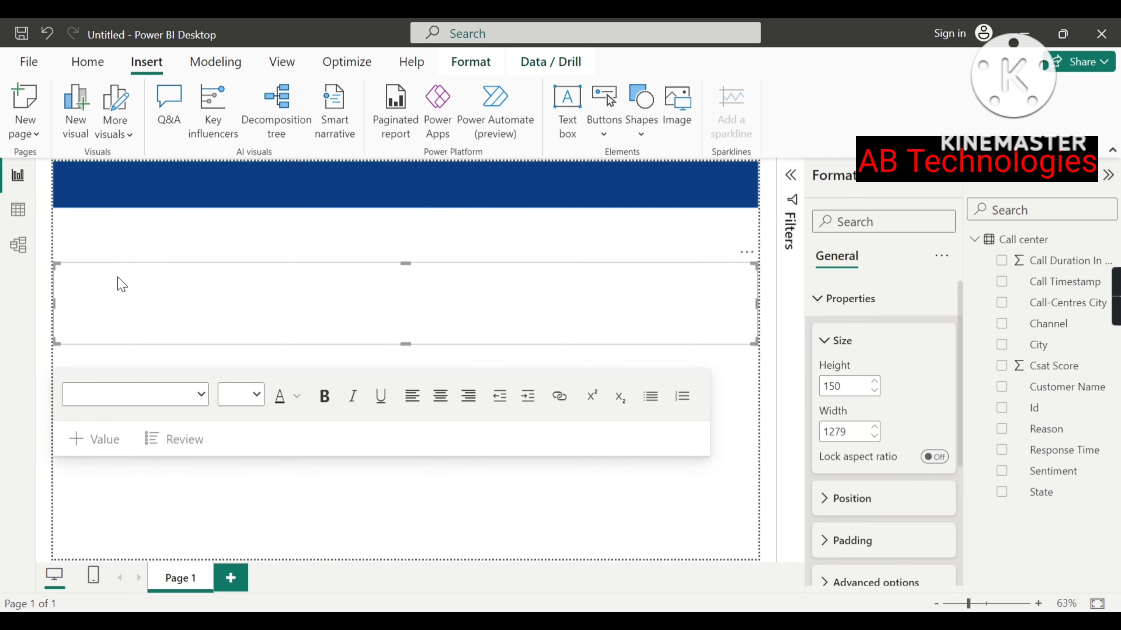
click(129, 305)
text(Call Cente)
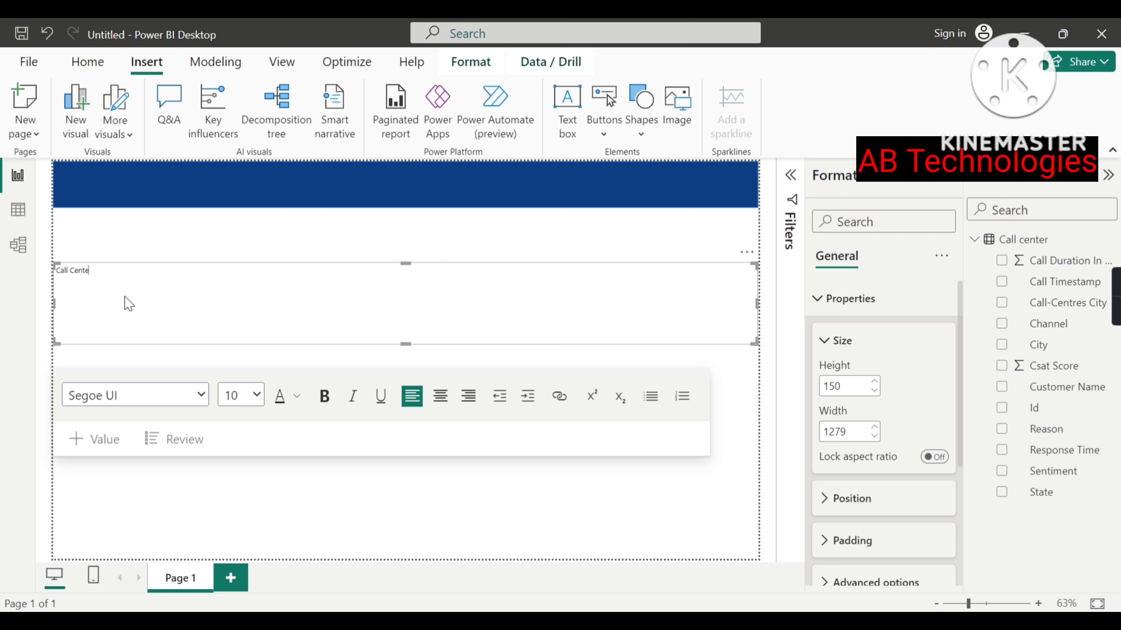
text(Dashboard)
Format the dashboard title text as bold, size 32 and centered.
drag(129, 270, 9, 277)
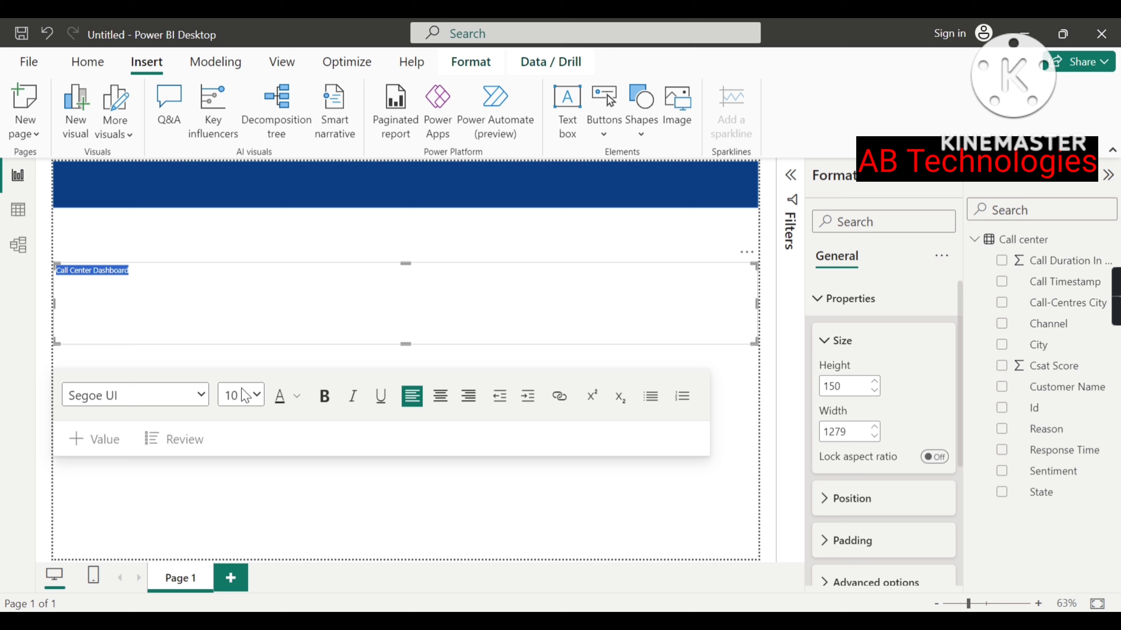
click(256, 400)
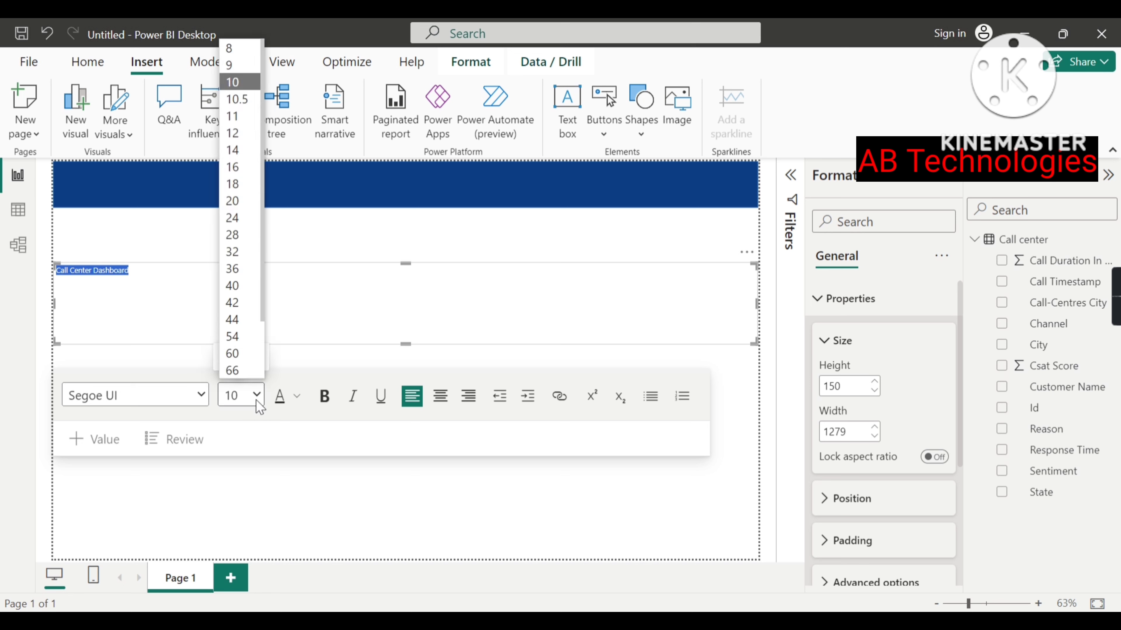
click(247, 255)
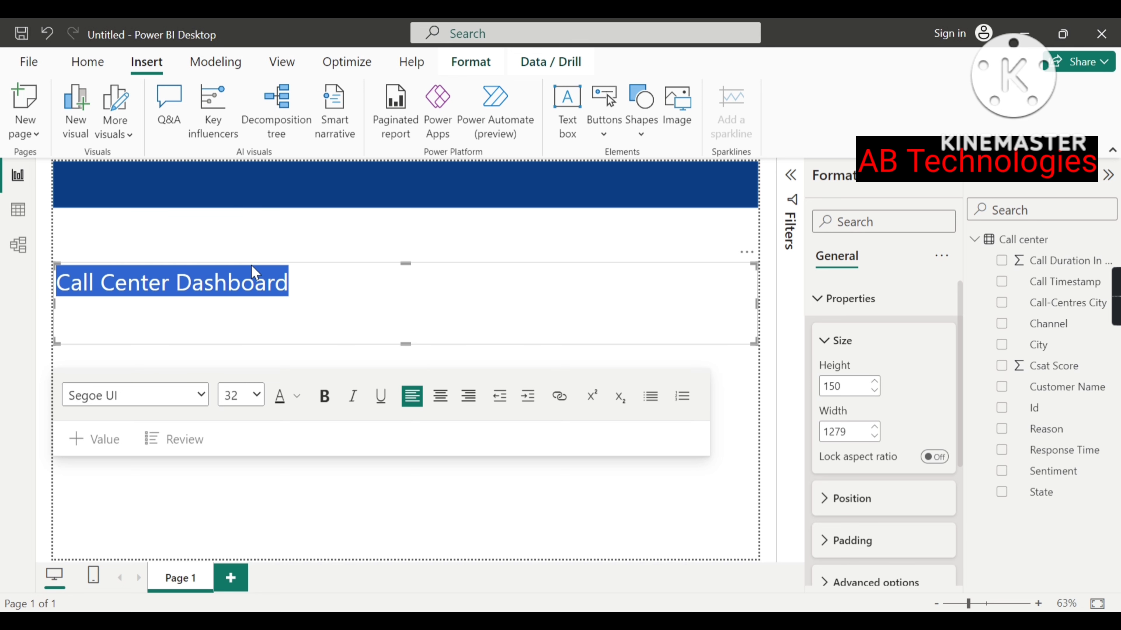
click(324, 407)
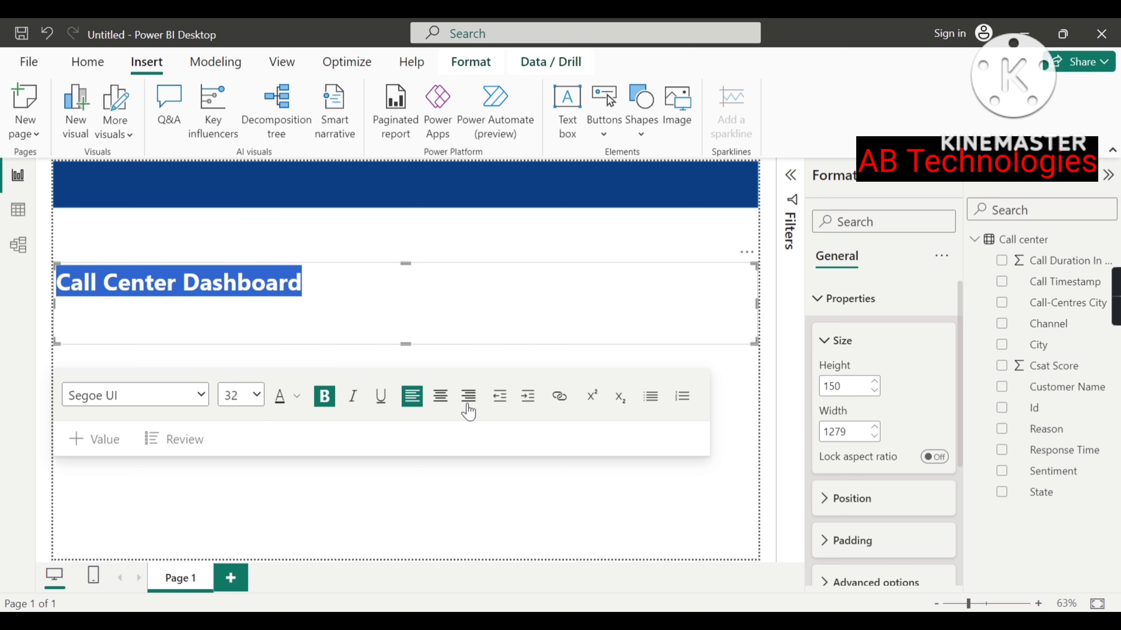
click(446, 406)
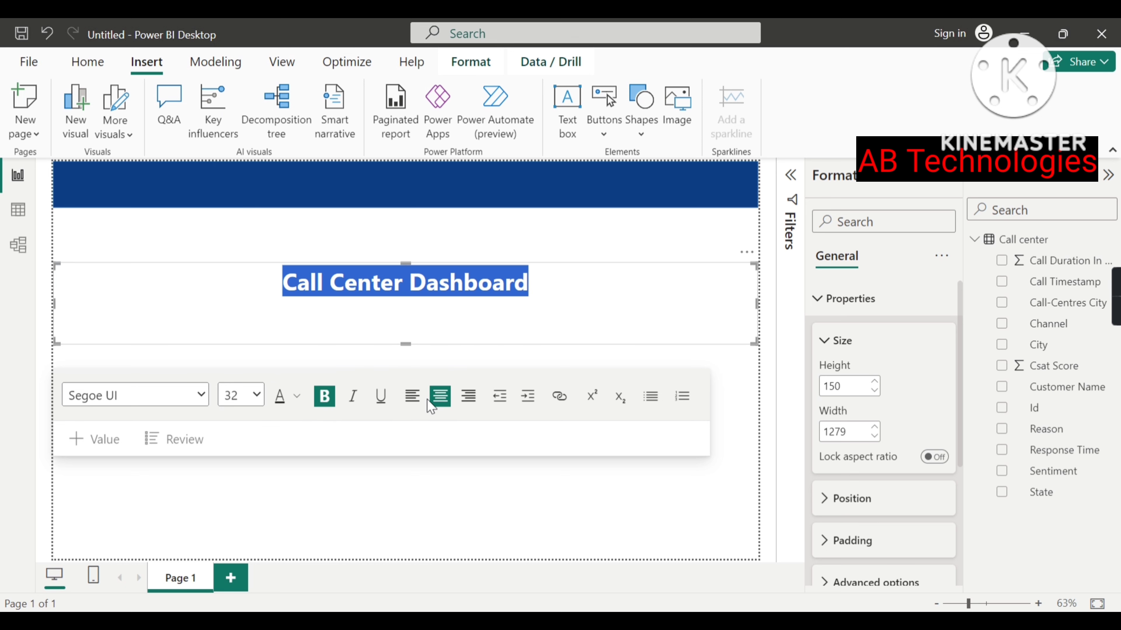
click(298, 400)
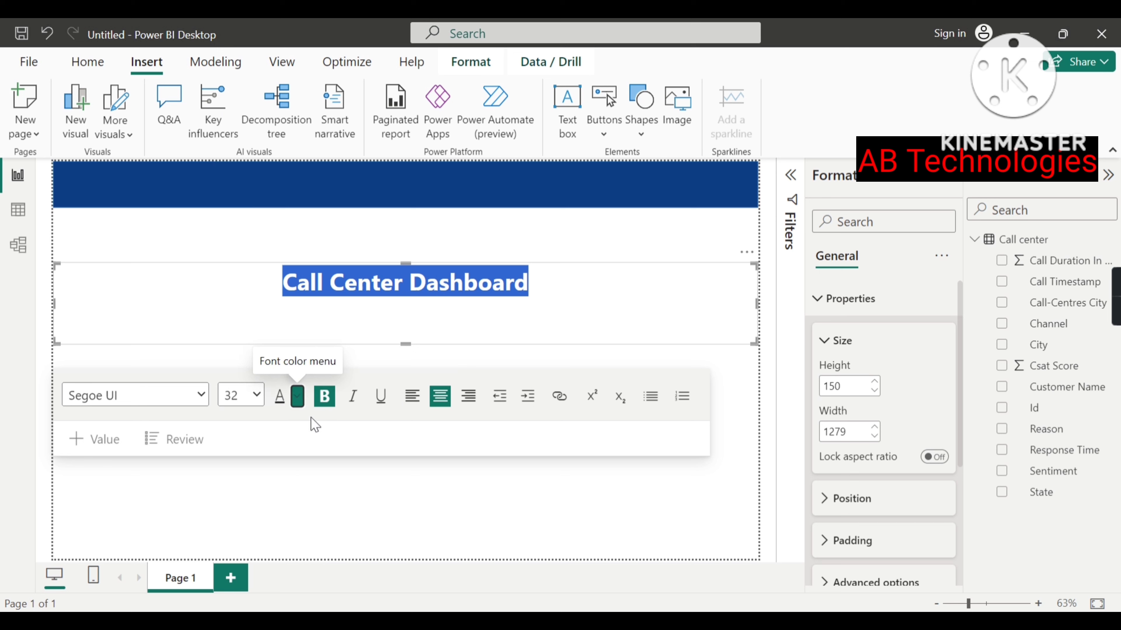
click(475, 396)
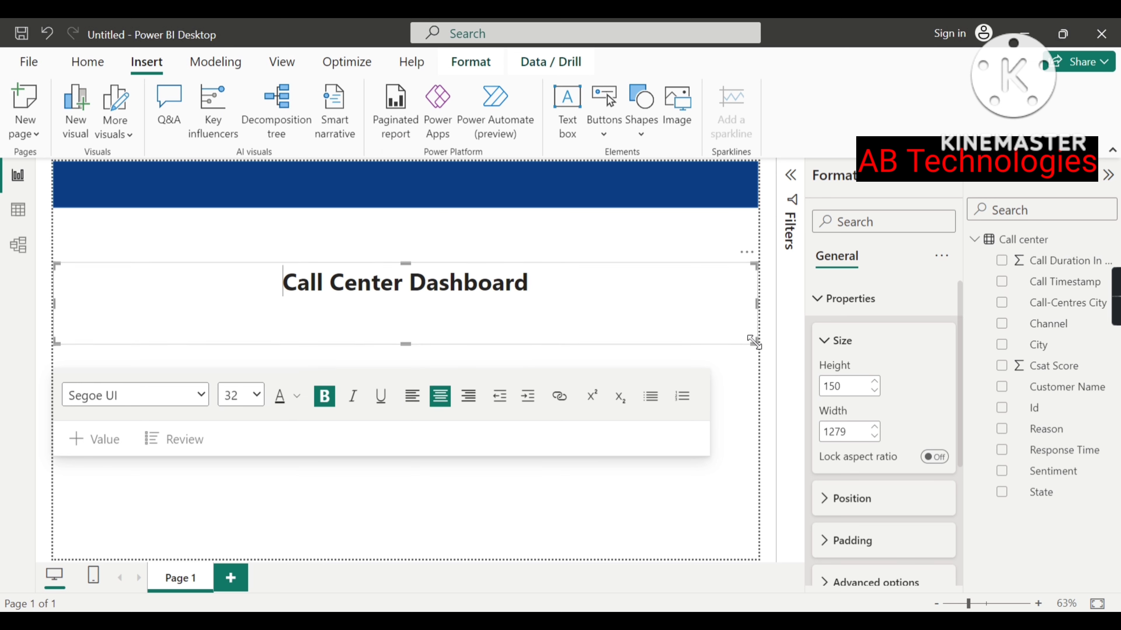
Shrink the title text box to about 505 wide and 66 high and place it in the middle of the header bar.
drag(753, 342, 332, 304)
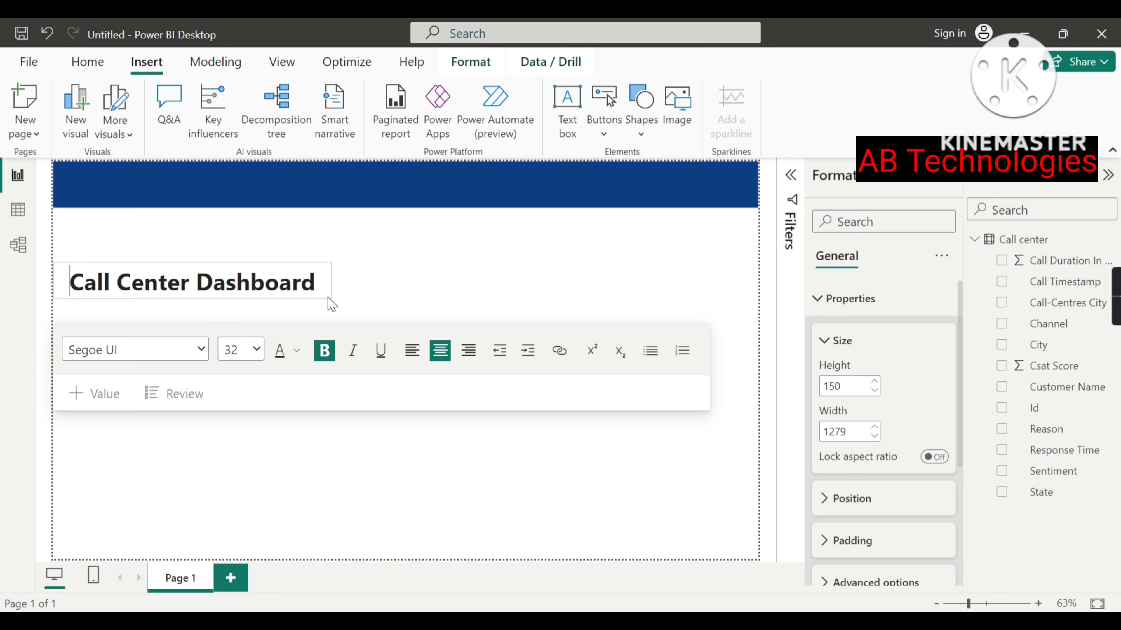
drag(318, 256, 526, 156)
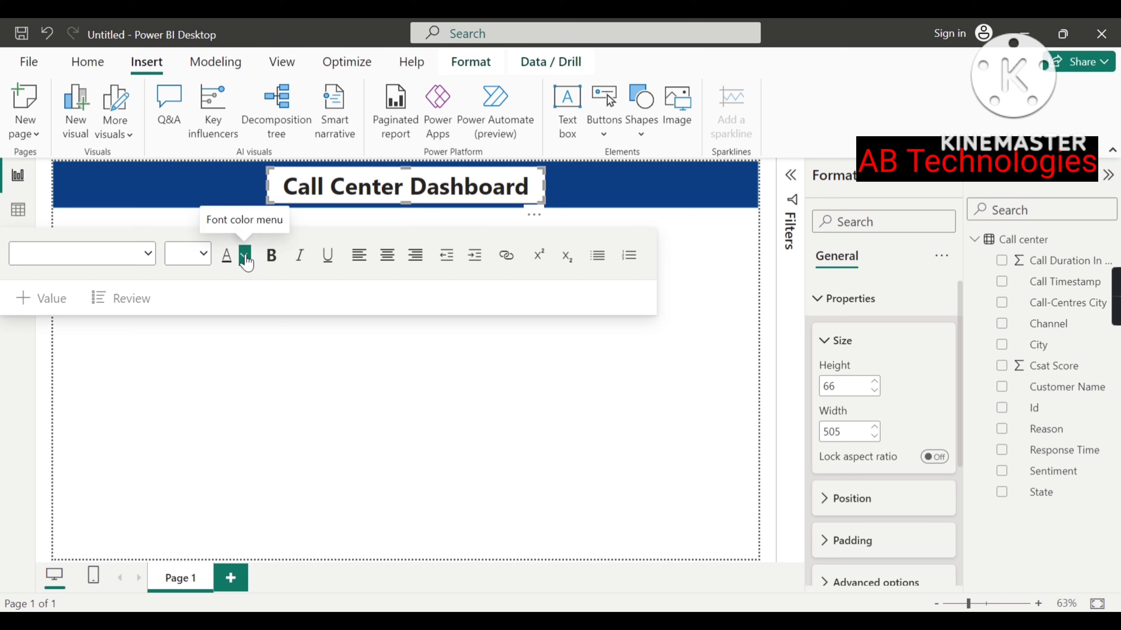
Set the font color of the "Call Center Dashboard" title to white.
drag(531, 181, 283, 182)
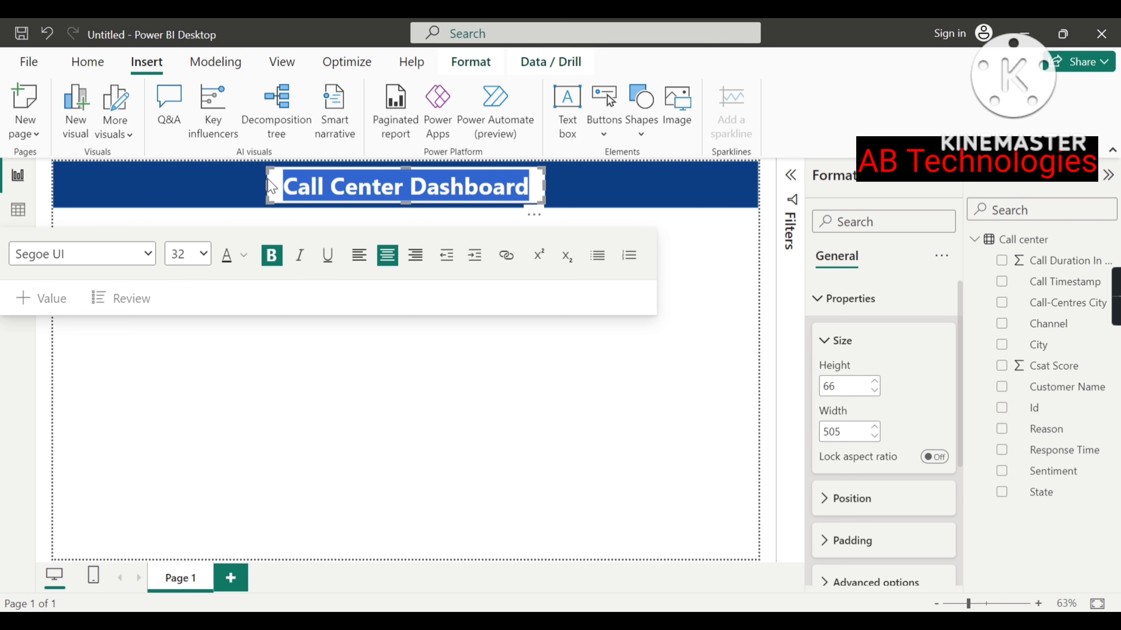
click(244, 255)
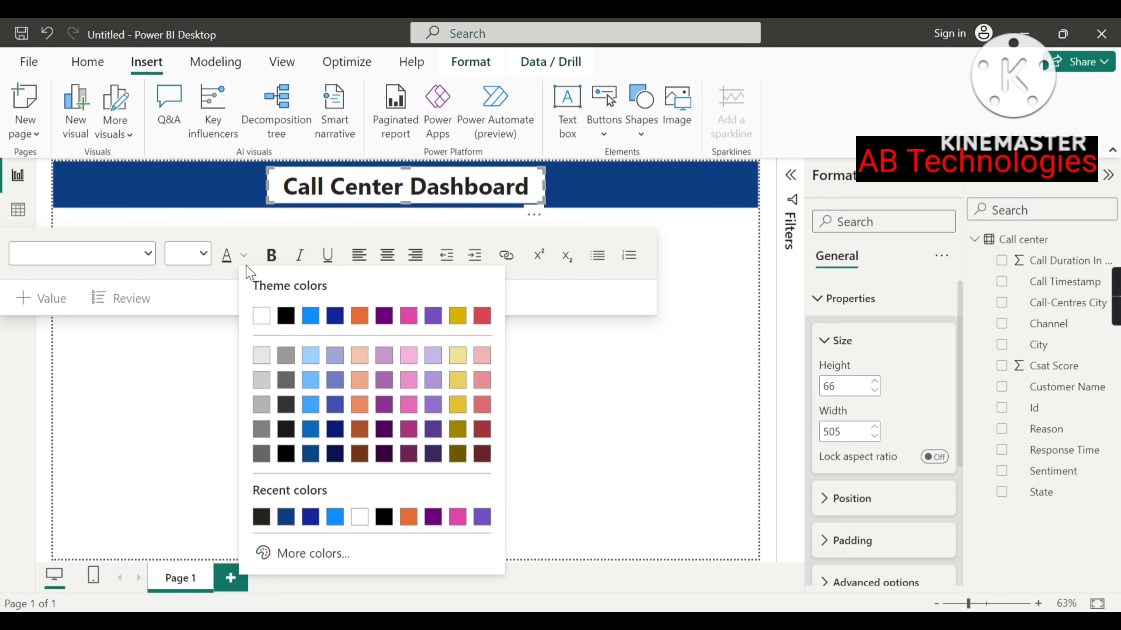
click(256, 319)
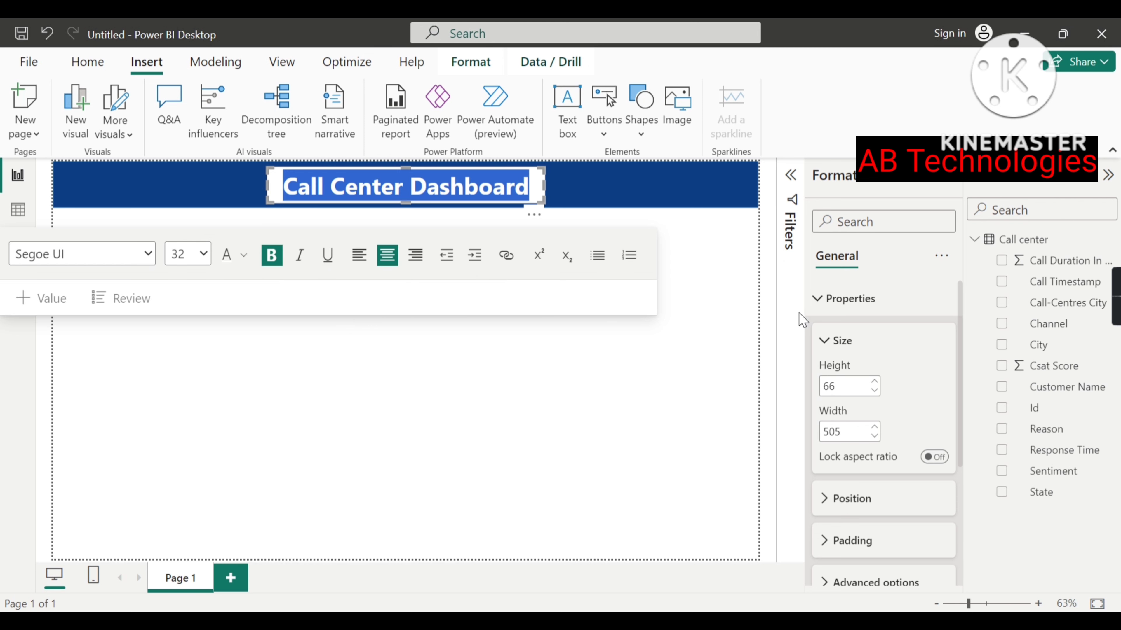
Turn off the background of the "Call Center Dashboard" title text box.
click(814, 314)
click(827, 383)
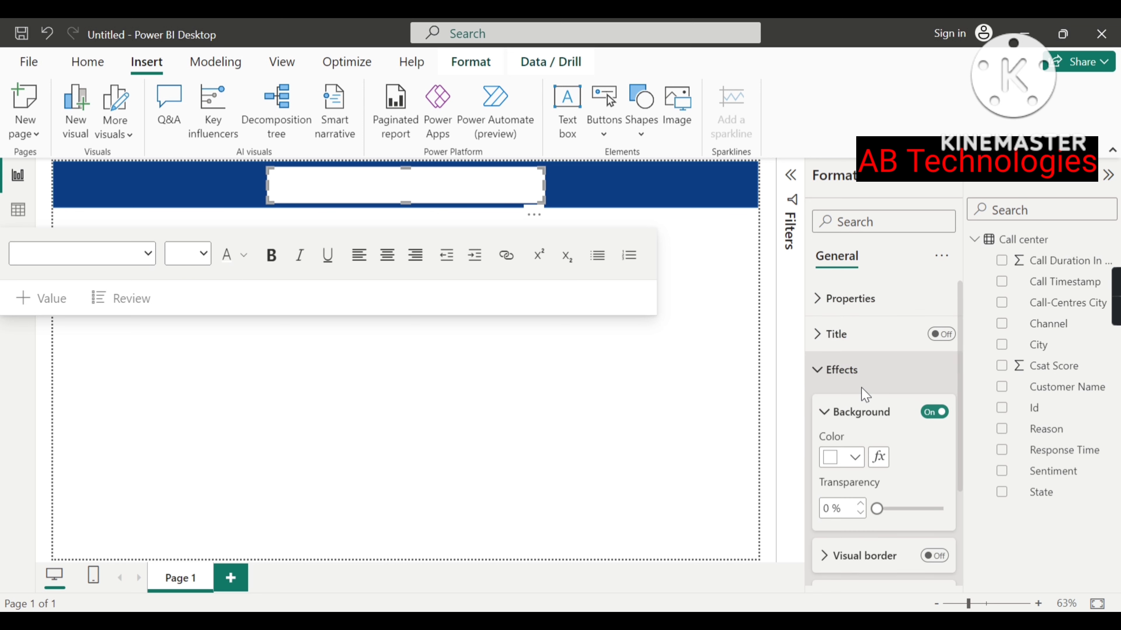
click(931, 414)
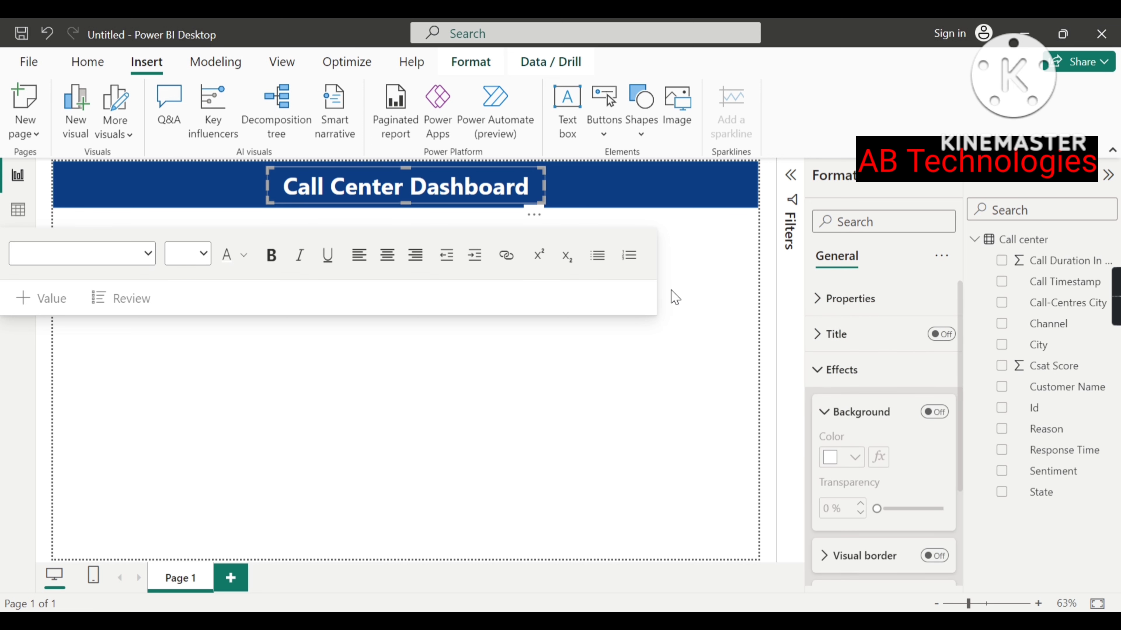
click(687, 292)
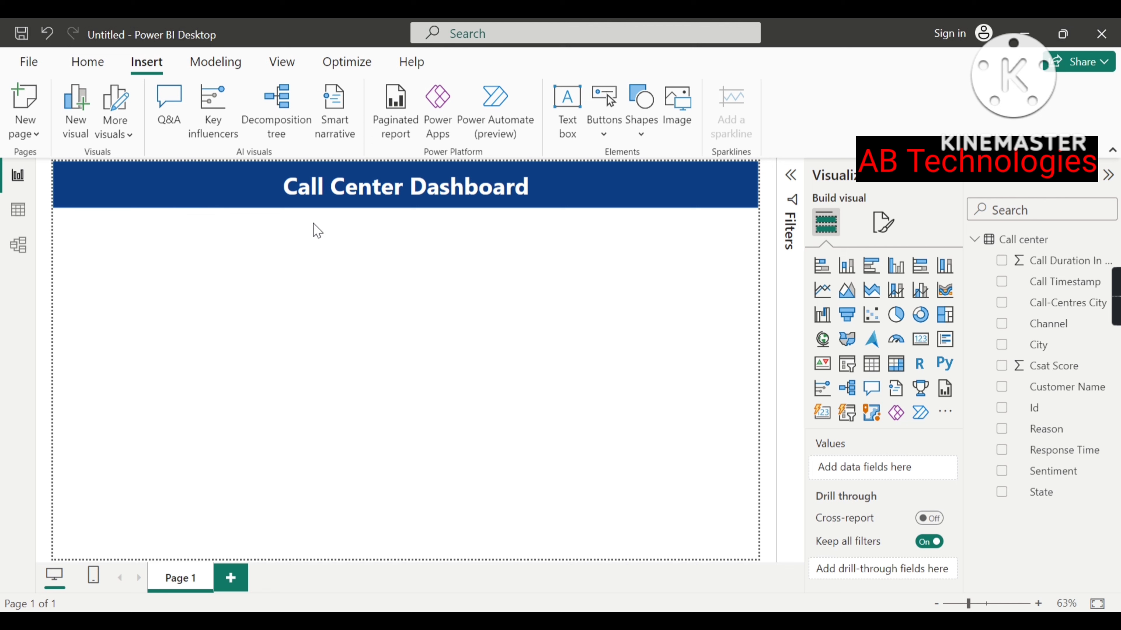
Insert a rectangle and size it as a narrow sidebar along the page's left edge, from the header bar down to the page bottom.
click(640, 129)
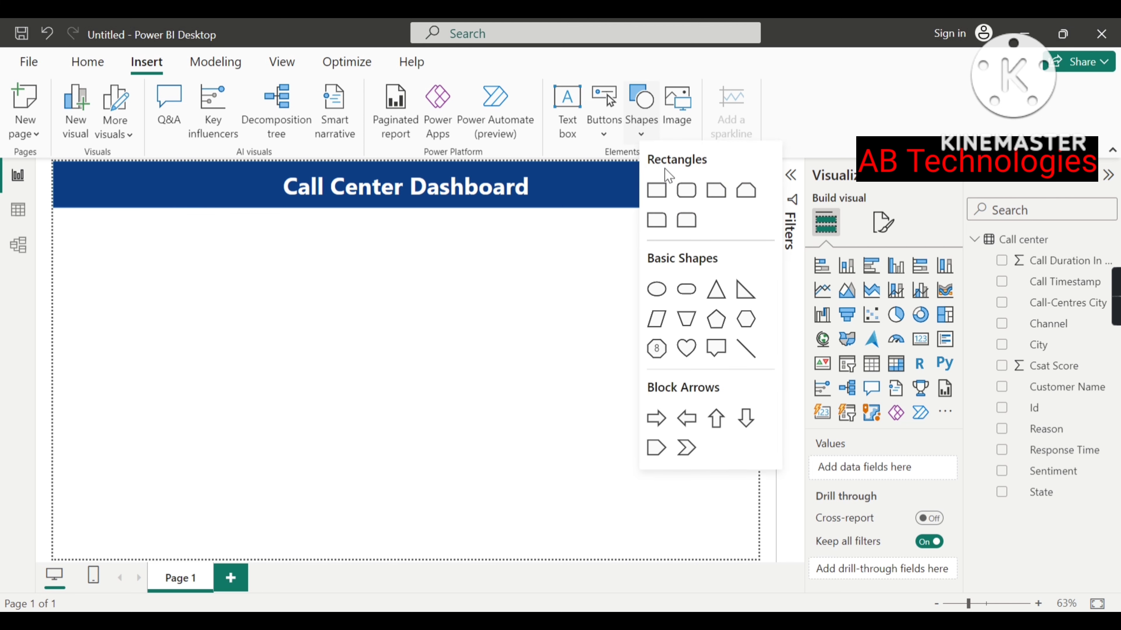
click(657, 194)
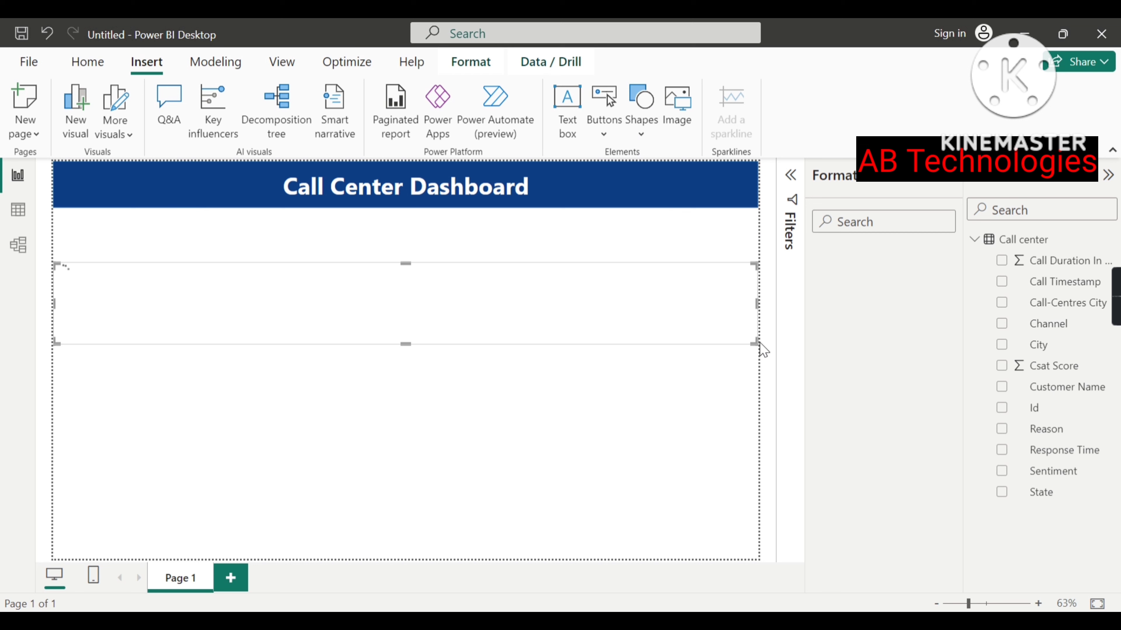
drag(753, 342, 180, 393)
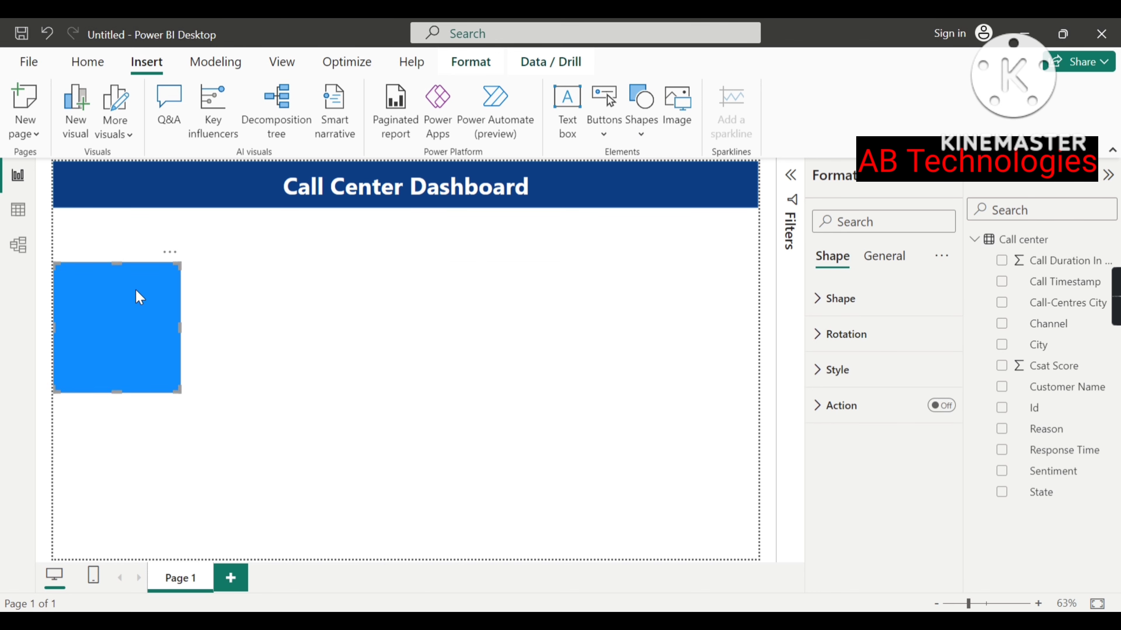
drag(121, 264, 120, 217)
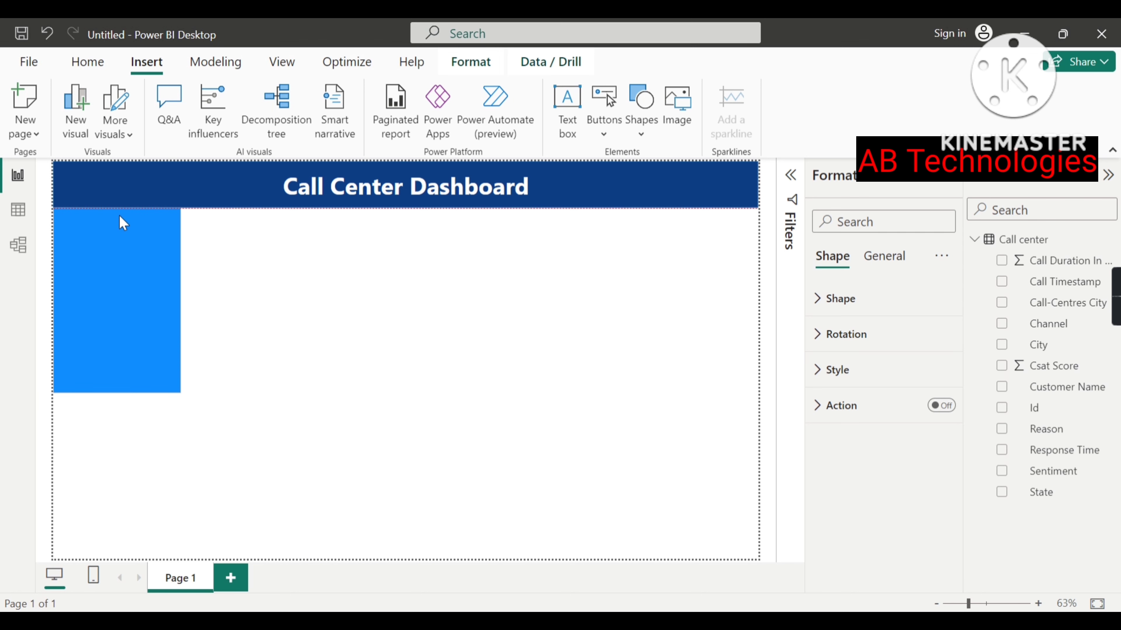
drag(116, 393, 112, 562)
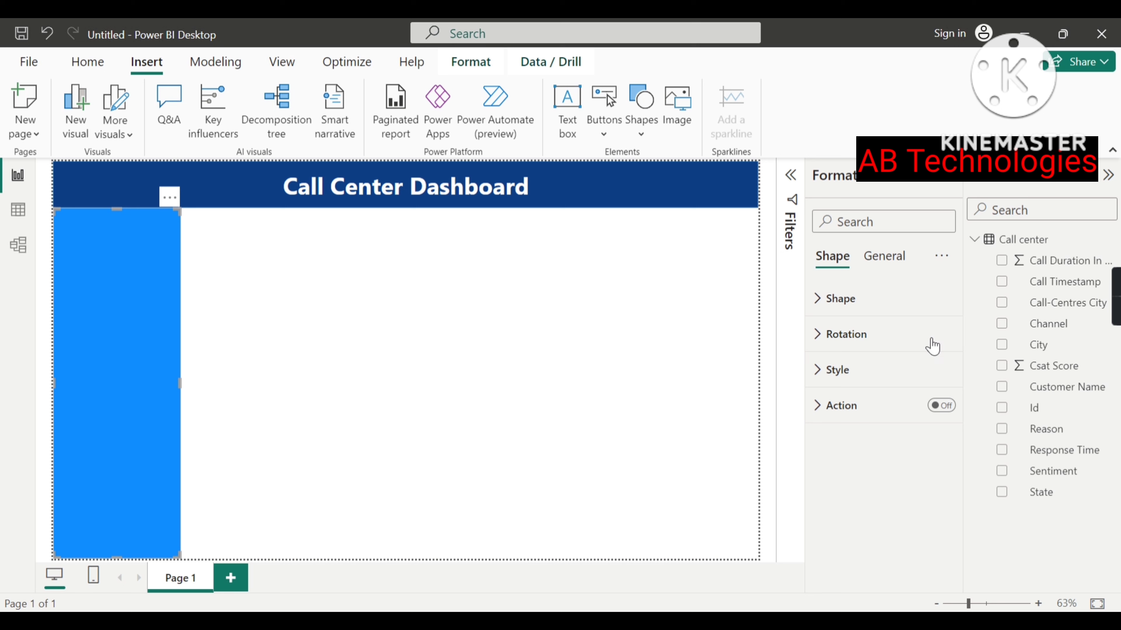
Fill the sidebar rectangle with the same dark blue as the header bar.
click(824, 386)
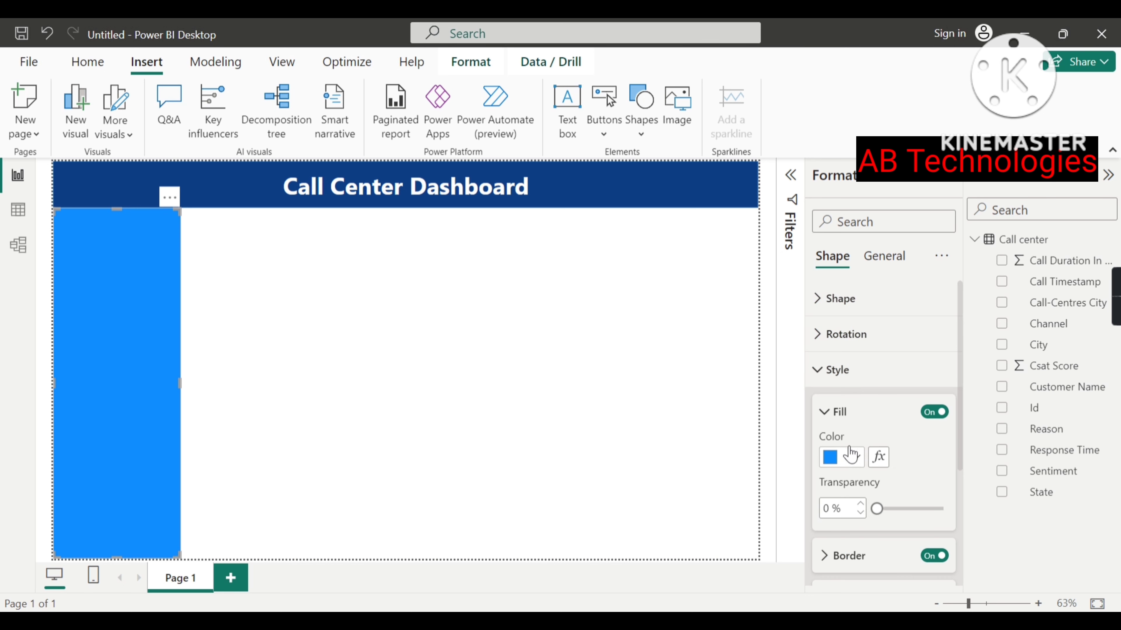
click(854, 457)
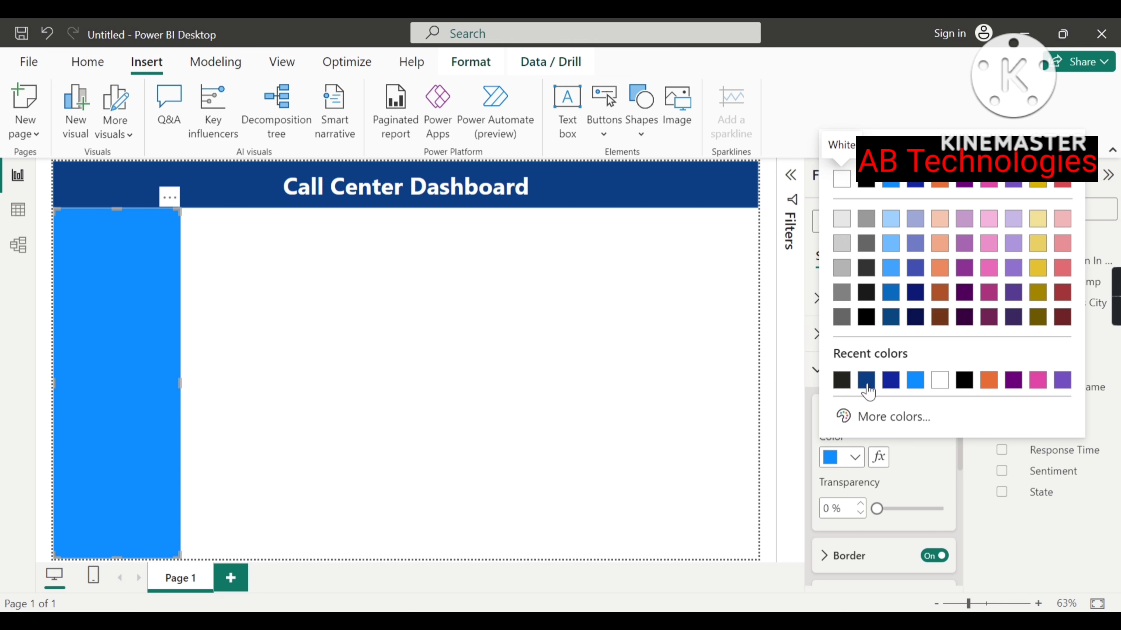
click(865, 379)
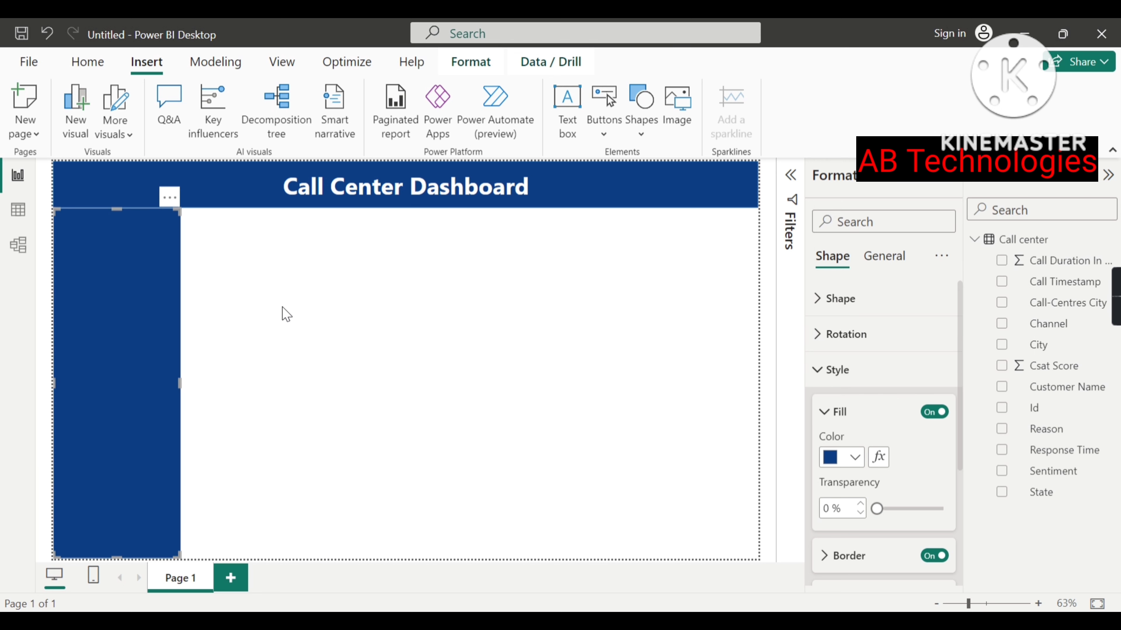
click(286, 314)
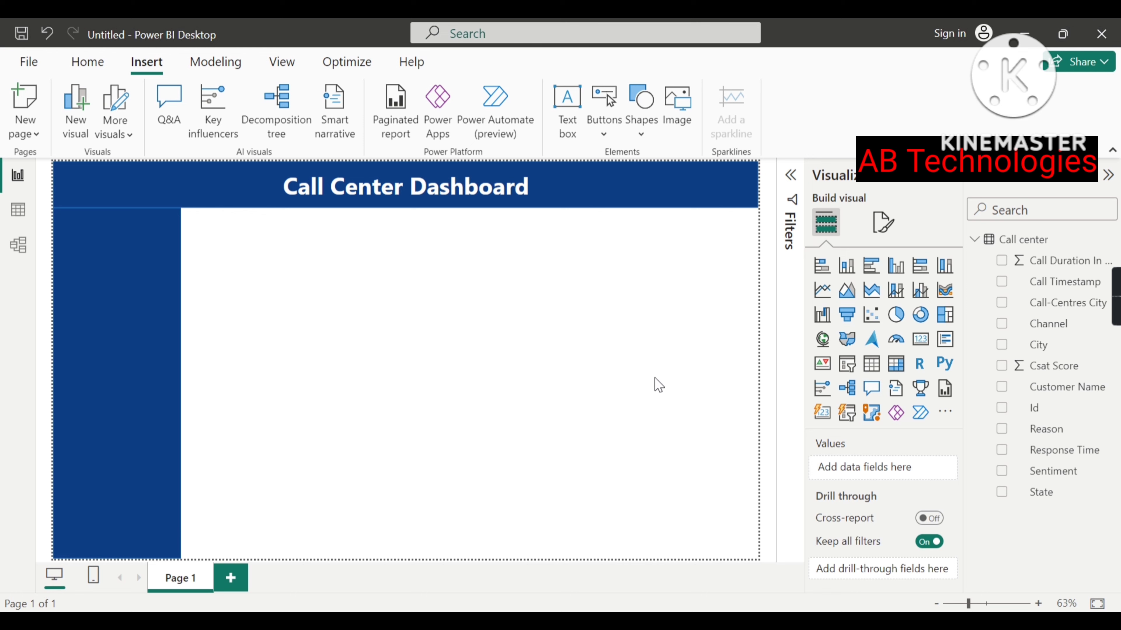
Switch to the call center requirement document in Word, review the KPI requirements, and return to the dashboard report in Power BI.
mouse_move(724, 621)
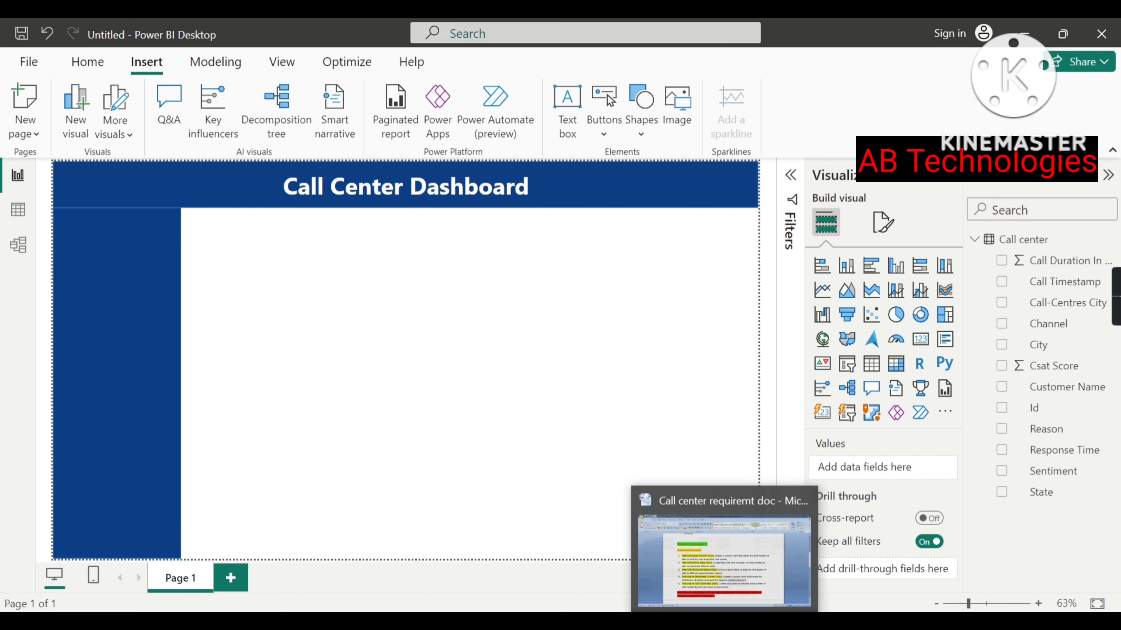
click(724, 622)
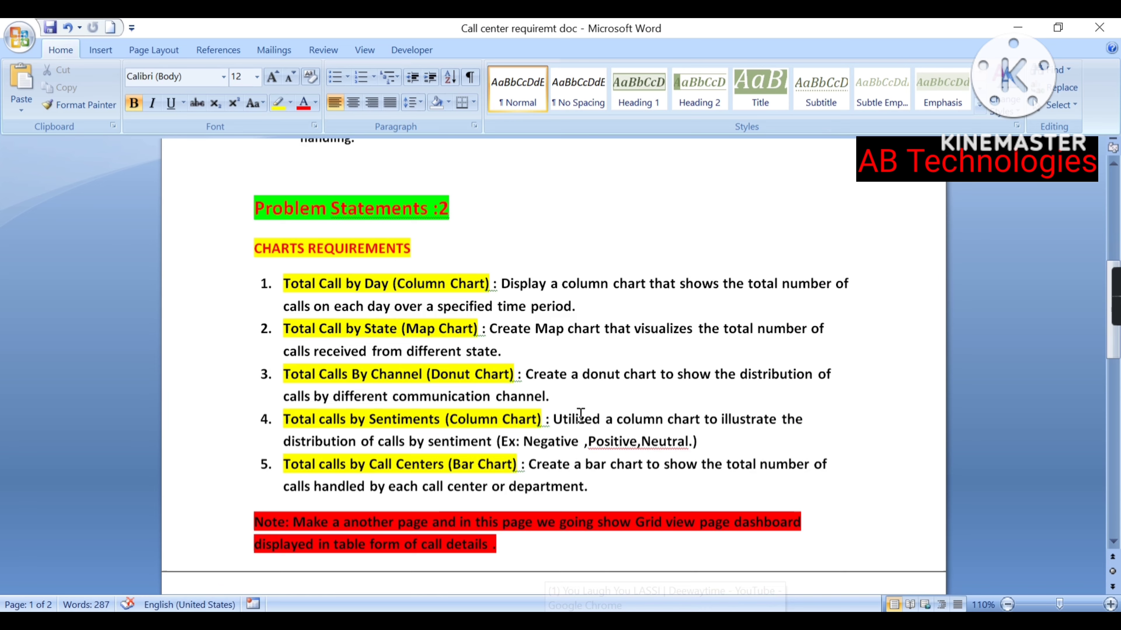
scroll(578, 413, up, 6)
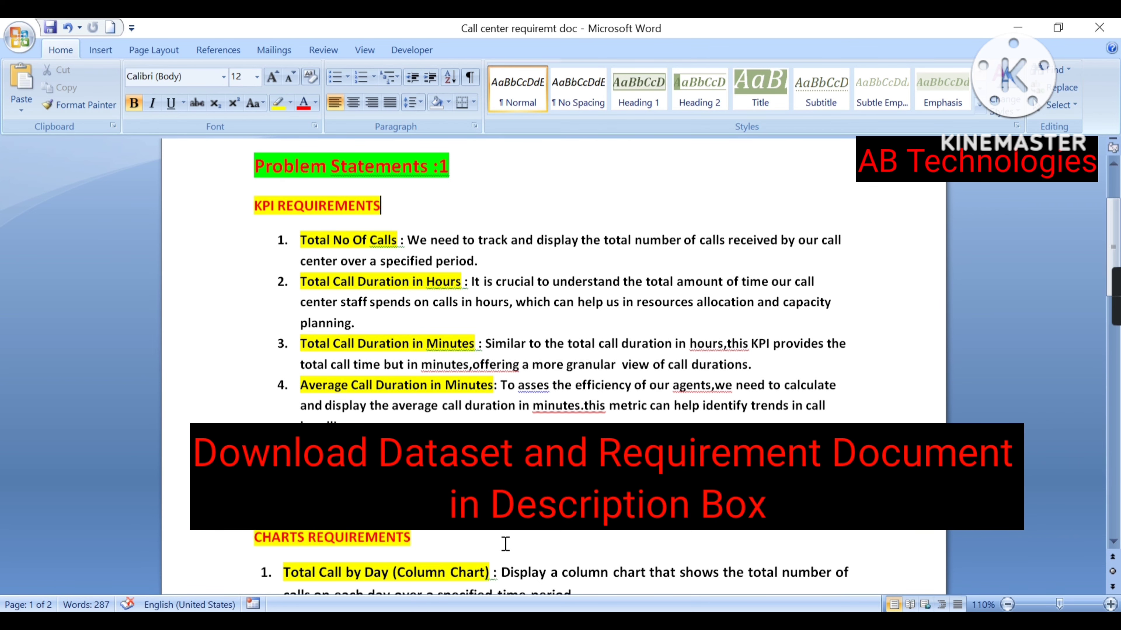
mouse_move(577, 611)
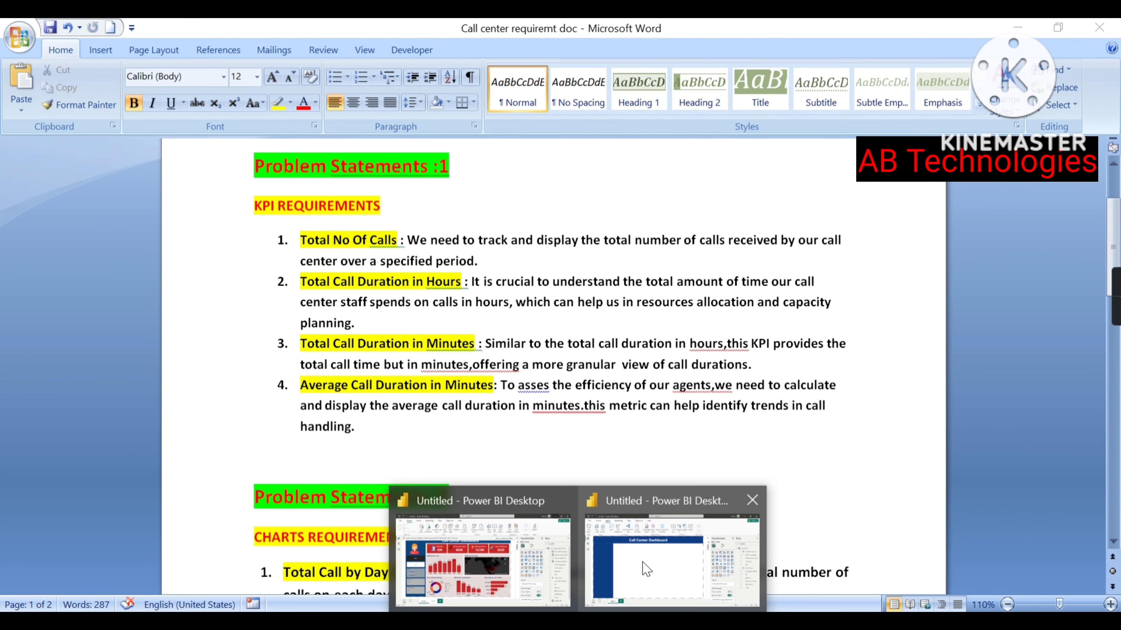
mouse_move(646, 569)
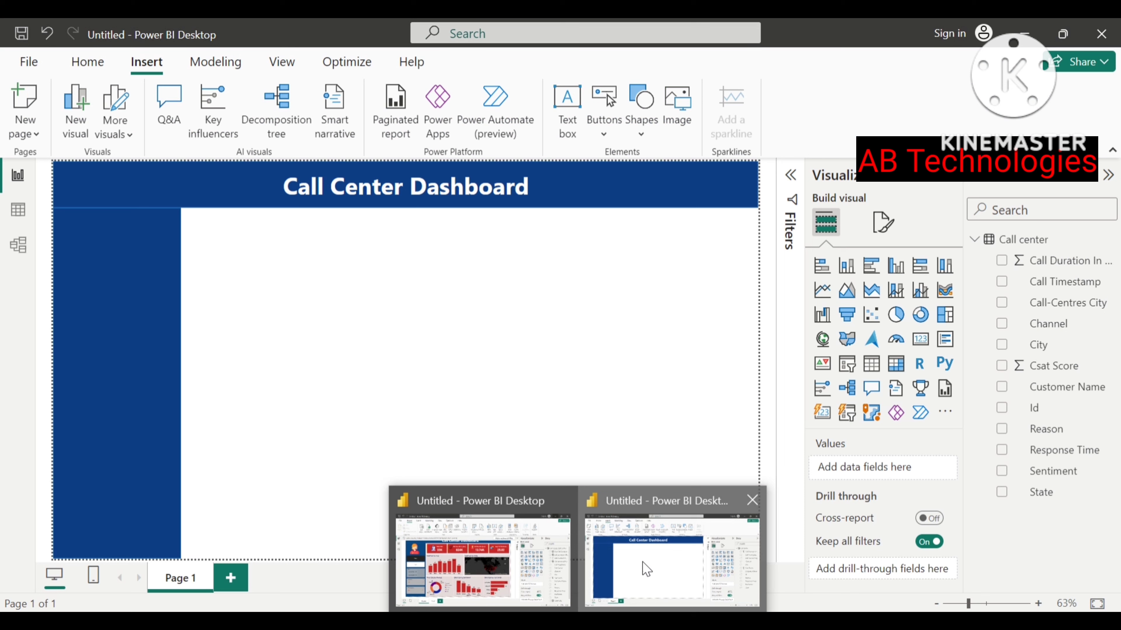
click(646, 570)
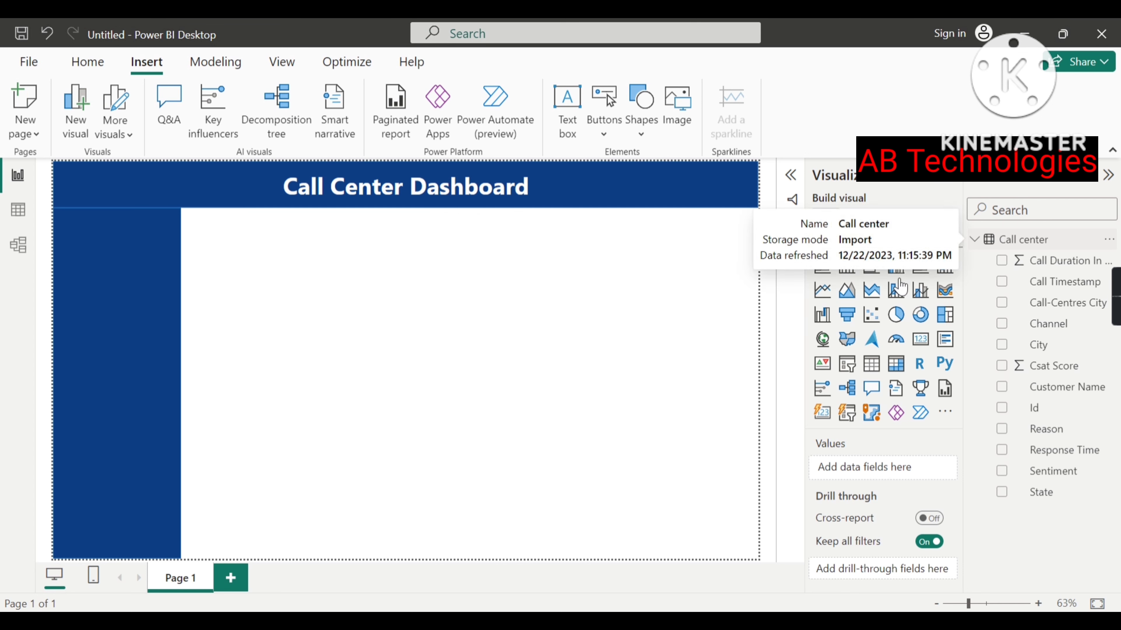
Create a new measure in the Call center table and name it "Total calls".
right_click(998, 242)
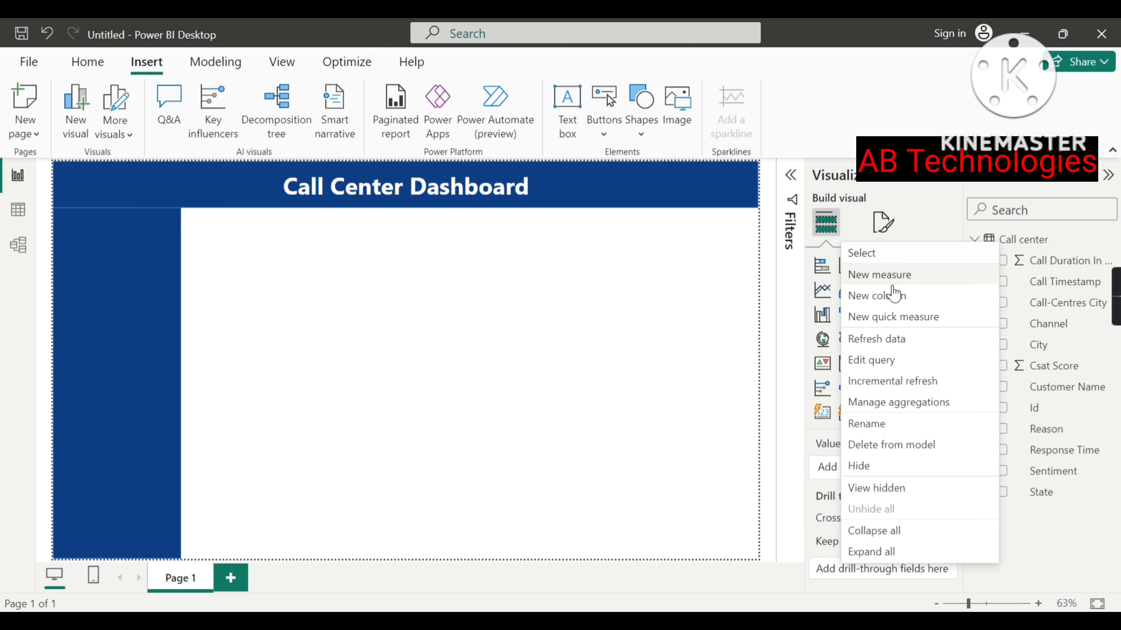
click(886, 282)
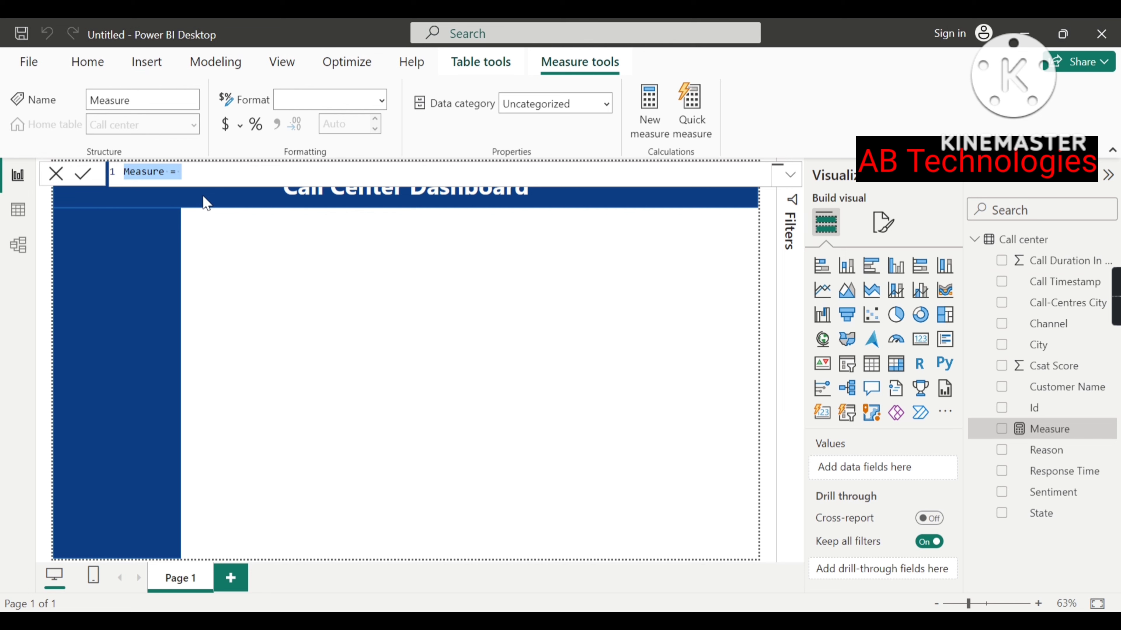
click(165, 173)
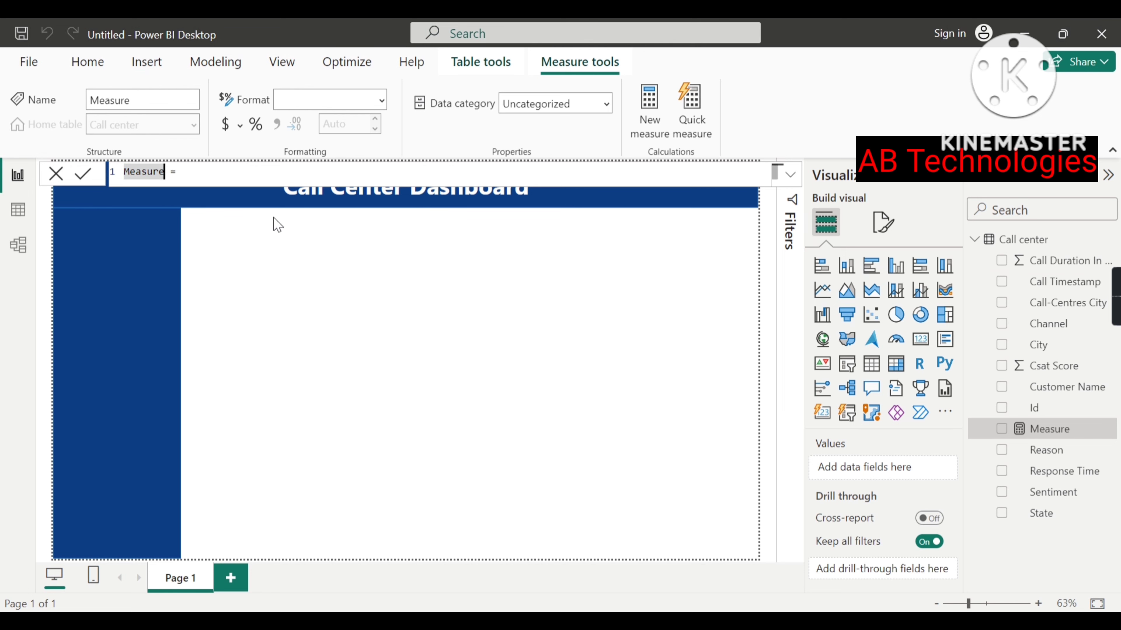
key(BackSpace)
key(BackSpace)
key(BackSpace)
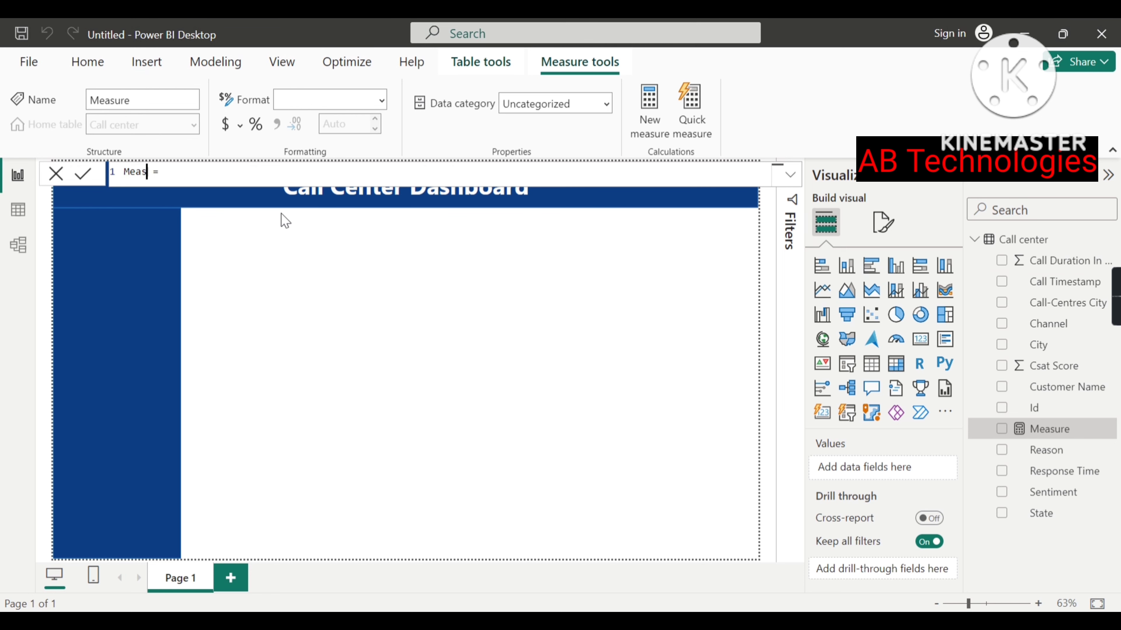
key(BackSpace)
key(BackSpace)
key(BackSpace)
key(BackSpace)
text(Total calls)
Define the Total calls measure as COUNT('Call center'[Id]).
text(count)
key(Tab)
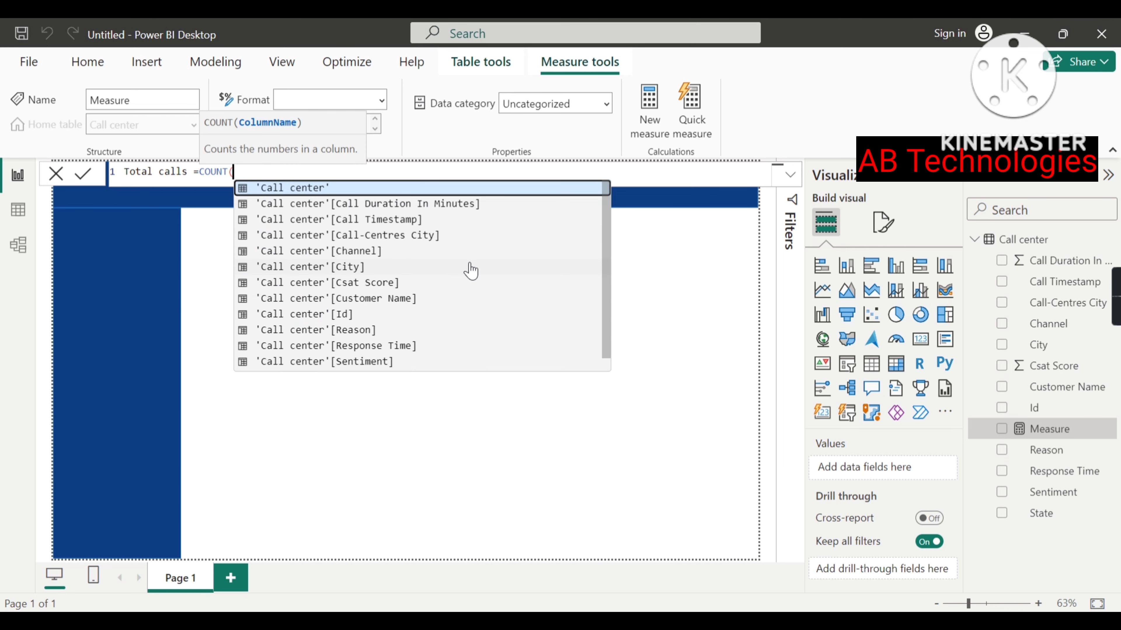
key(Down)
key(Down)
key(Down)
key(Down)
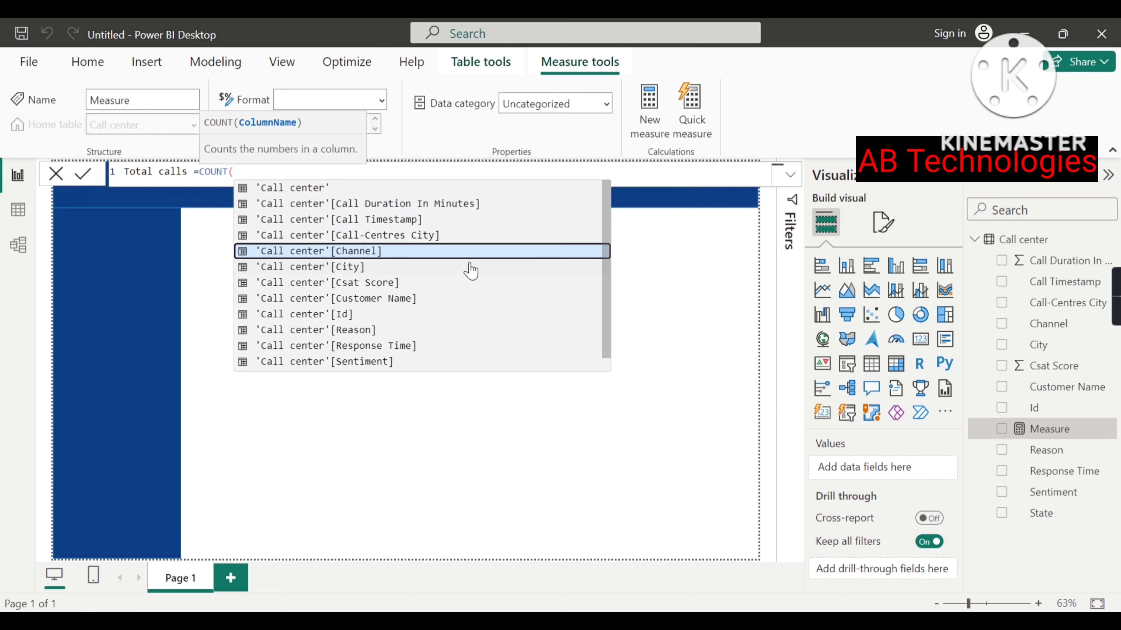
key(Down)
key(Down)
key(Down)
key(Down)
key(Tab)
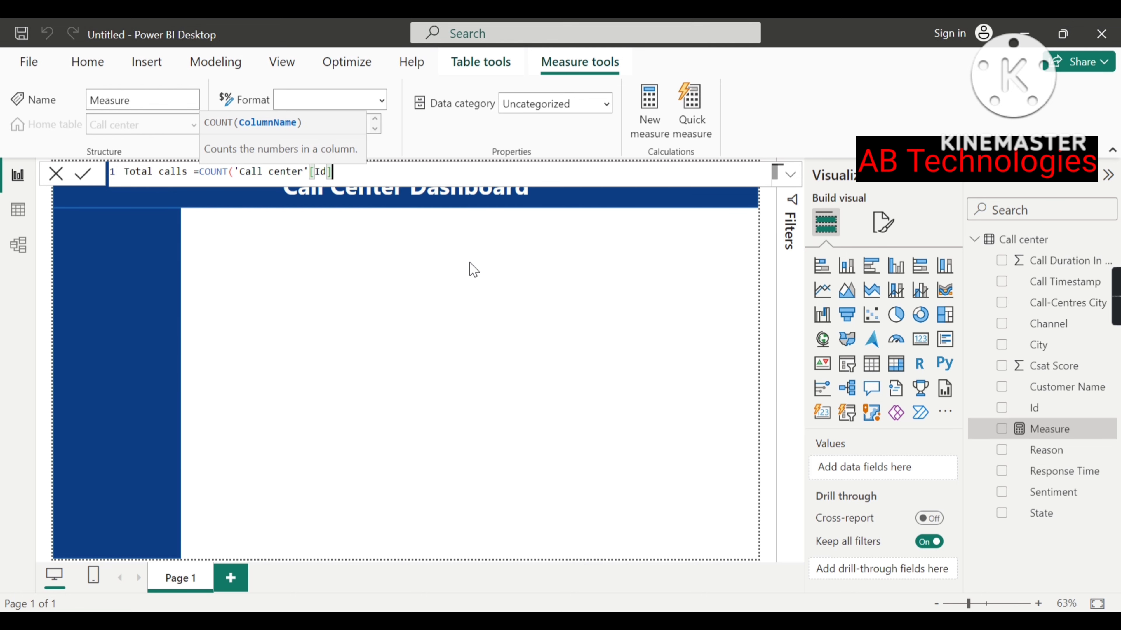
text())
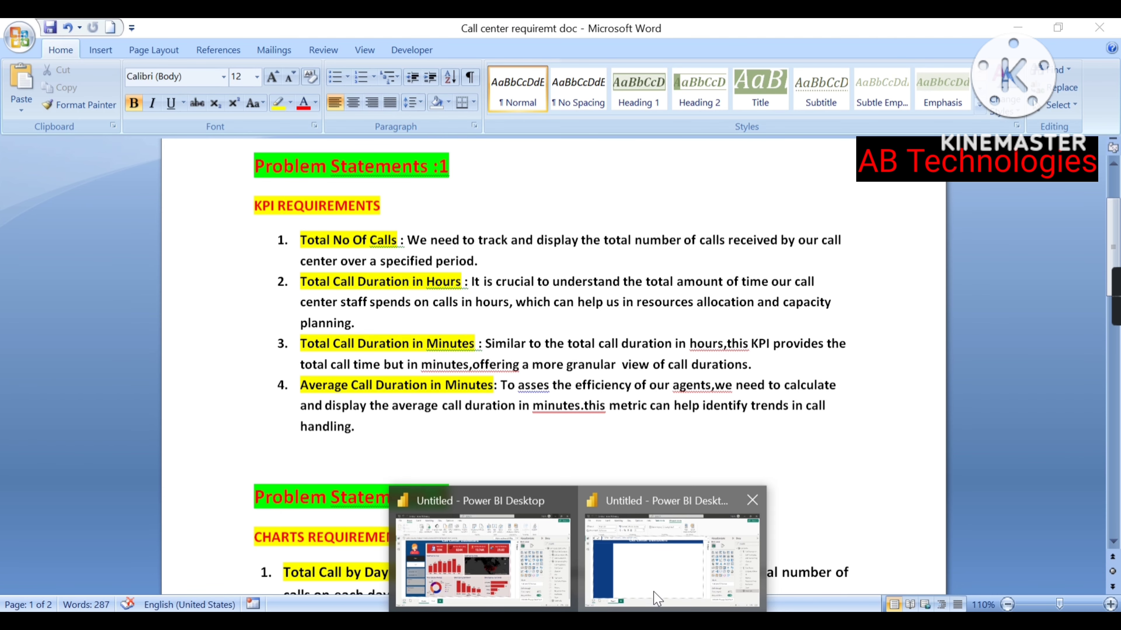
Check the KPI requirements in the Word document again and return to the Power BI report.
click(653, 592)
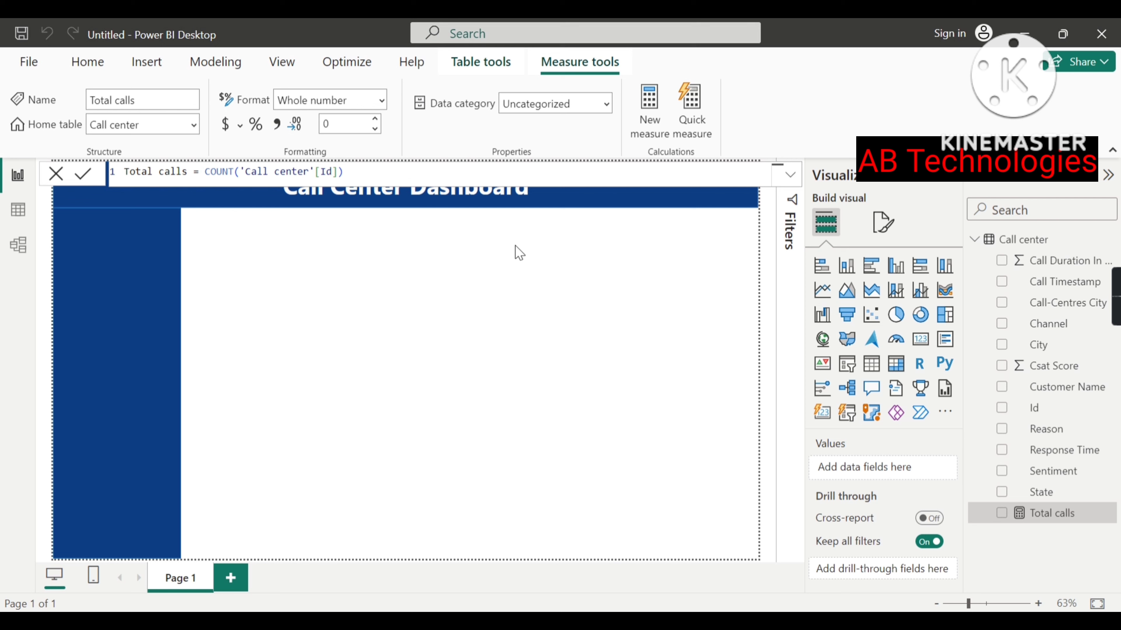
mouse_move(711, 623)
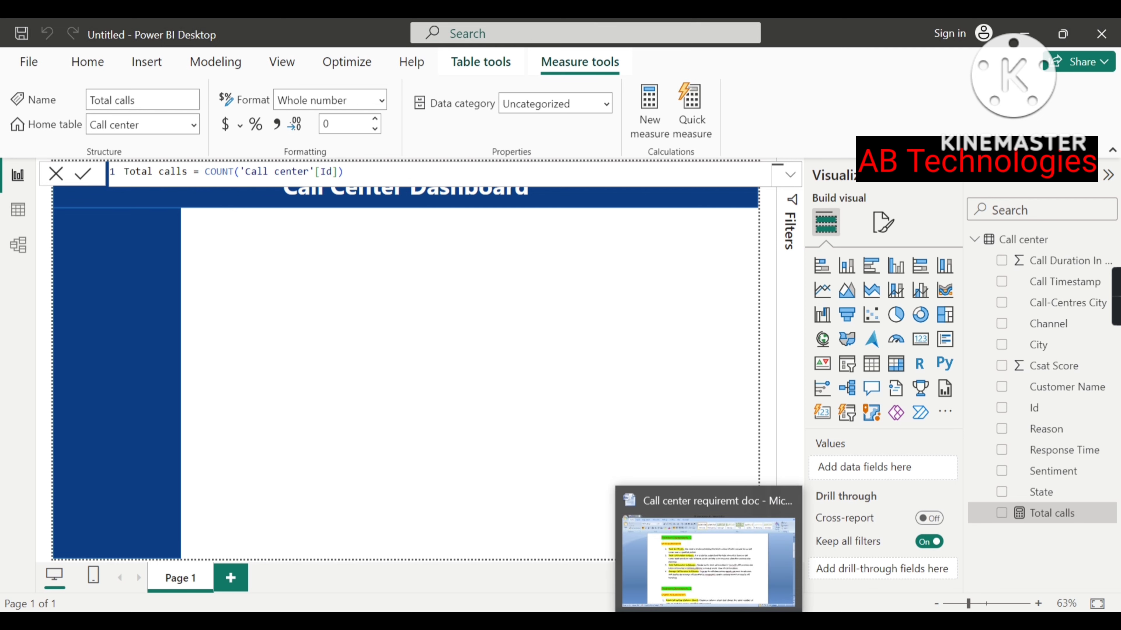
click(711, 559)
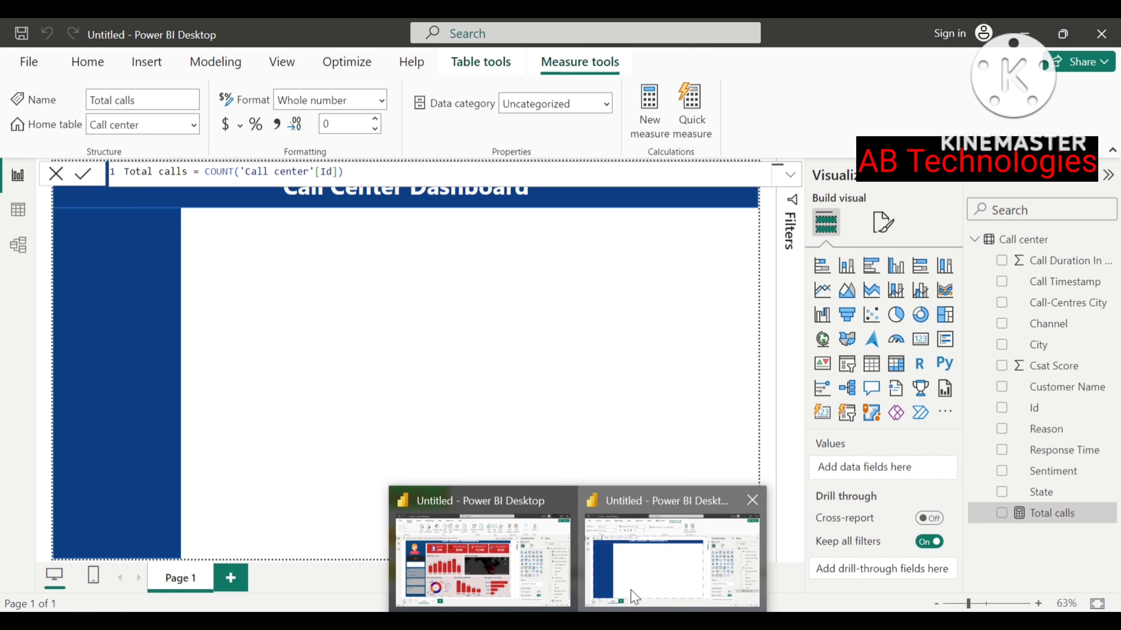
click(634, 598)
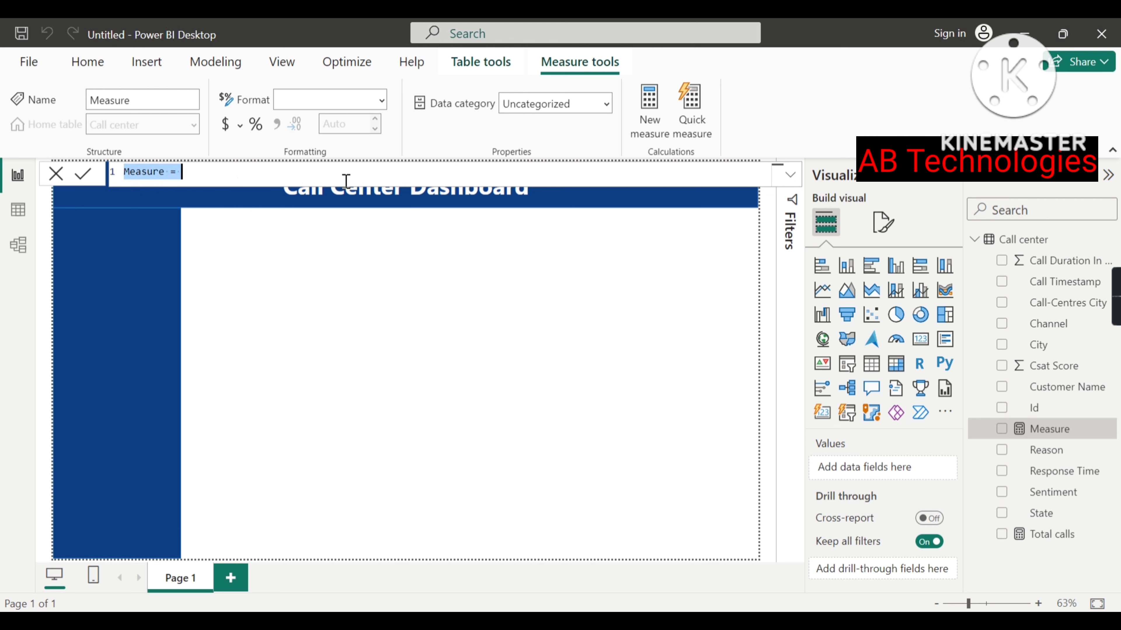
Name the new measure "Total call duration (Min)" in its formula.
click(170, 177)
key(BackSpace)
key(BackSpace)
key(BackSpace)
key(BackSpace)
key(BackSpace)
key(BackSpace)
key(BackSpace)
key(BackSpace)
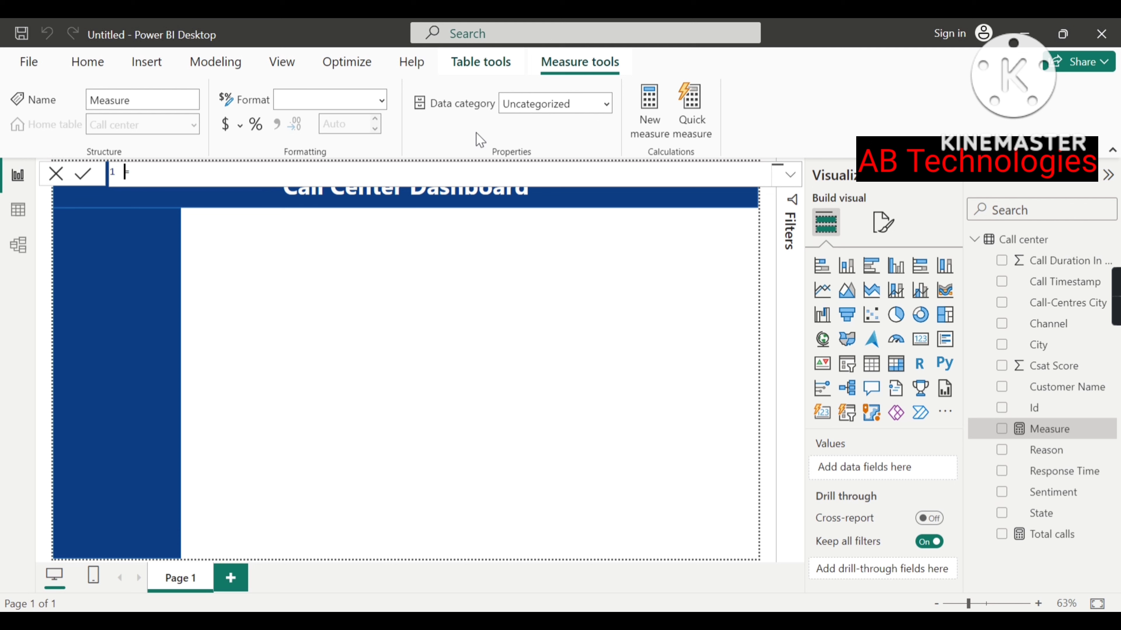
text(Total call duration ()
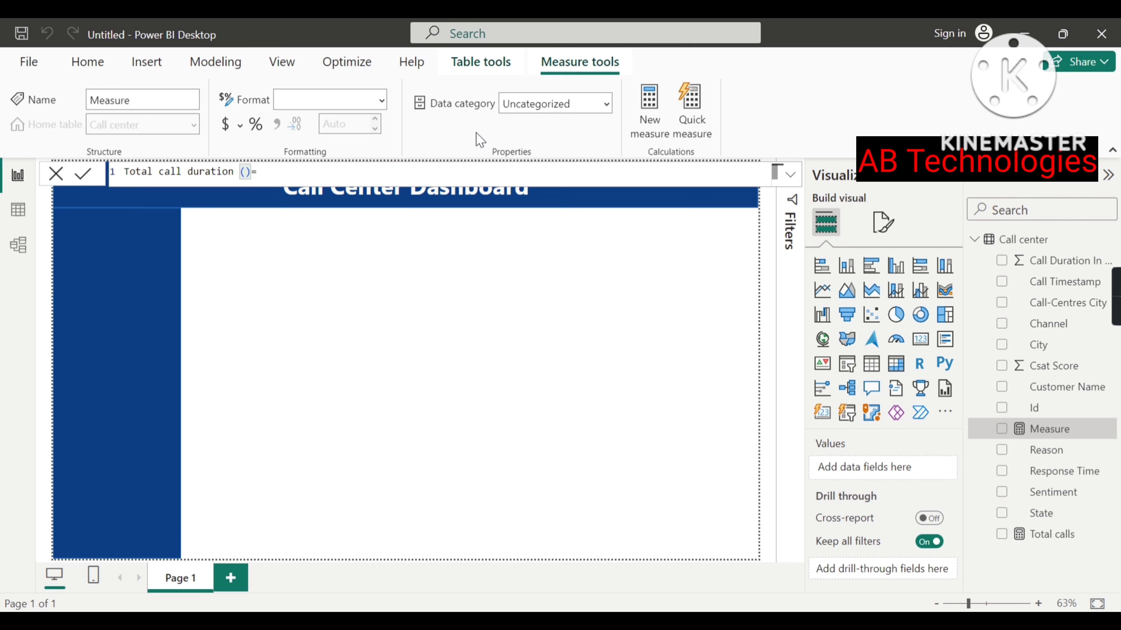
text(Min)
key(Right)
key(Right)
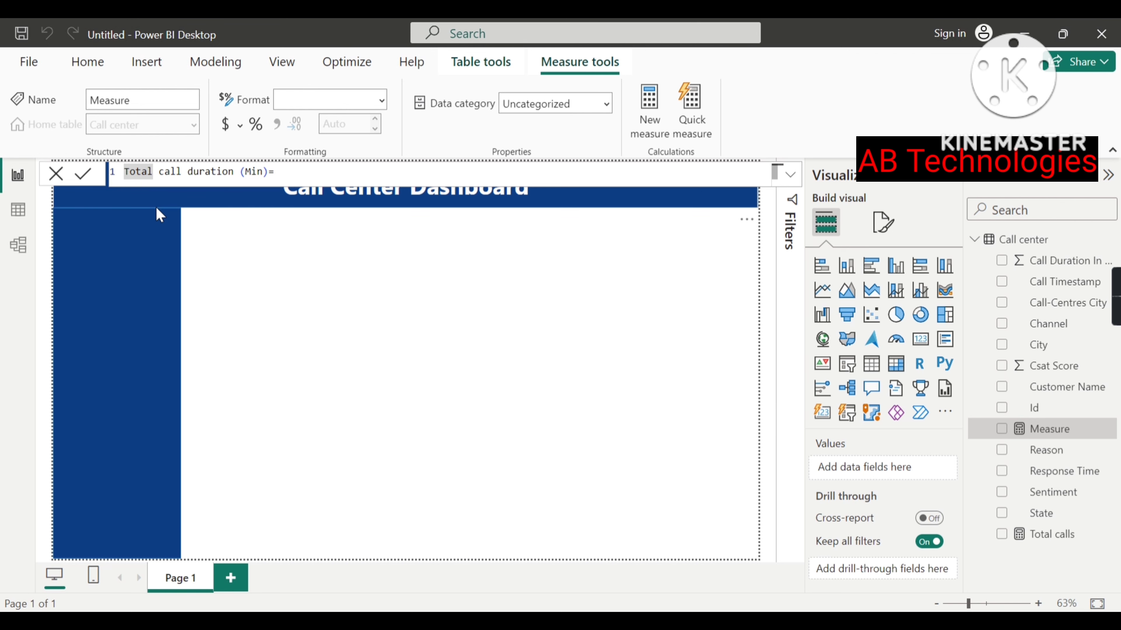
Remove the word "Total" from the new measure's name, leaving "call duration (Min)".
key(BackSpace)
key(Right)
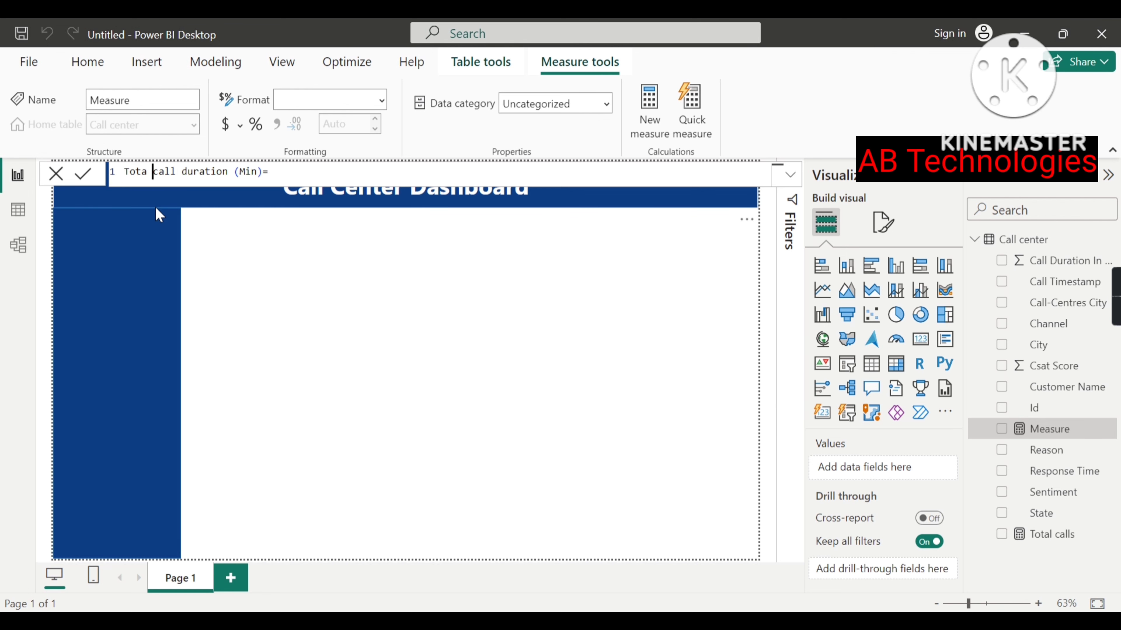
key(BackSpace)
key(BackSpace)
key(BackSpace)
key(BackSpace)
key(BackSpace)
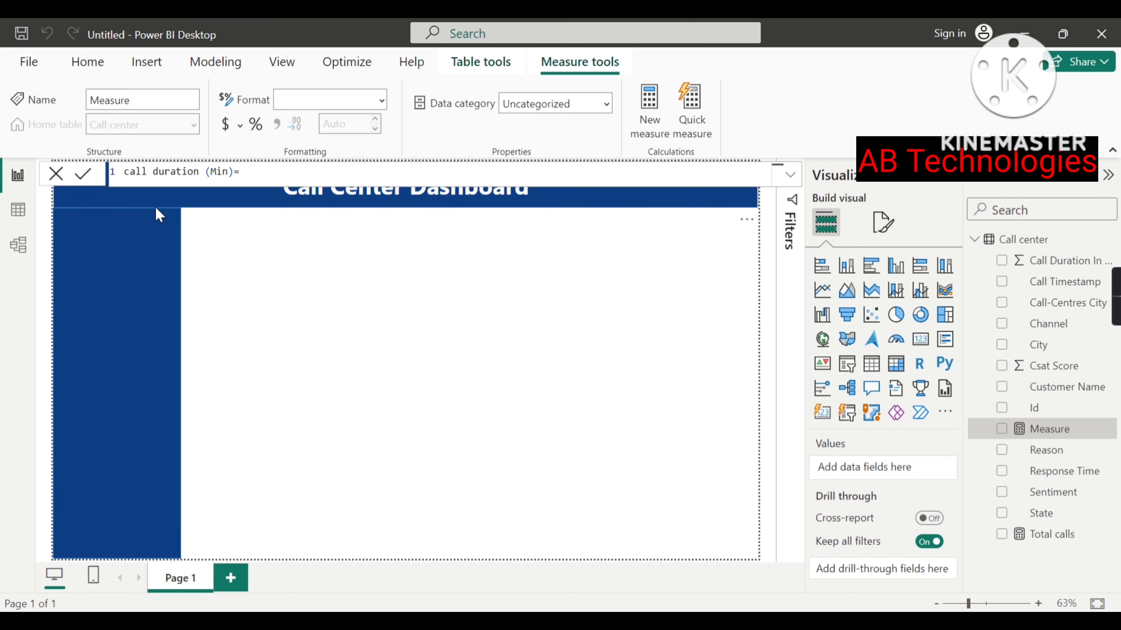
Define the call duration (Min) measure as SUM('Call center'[Call Duration In Minutes]).
click(245, 173)
text(sum)
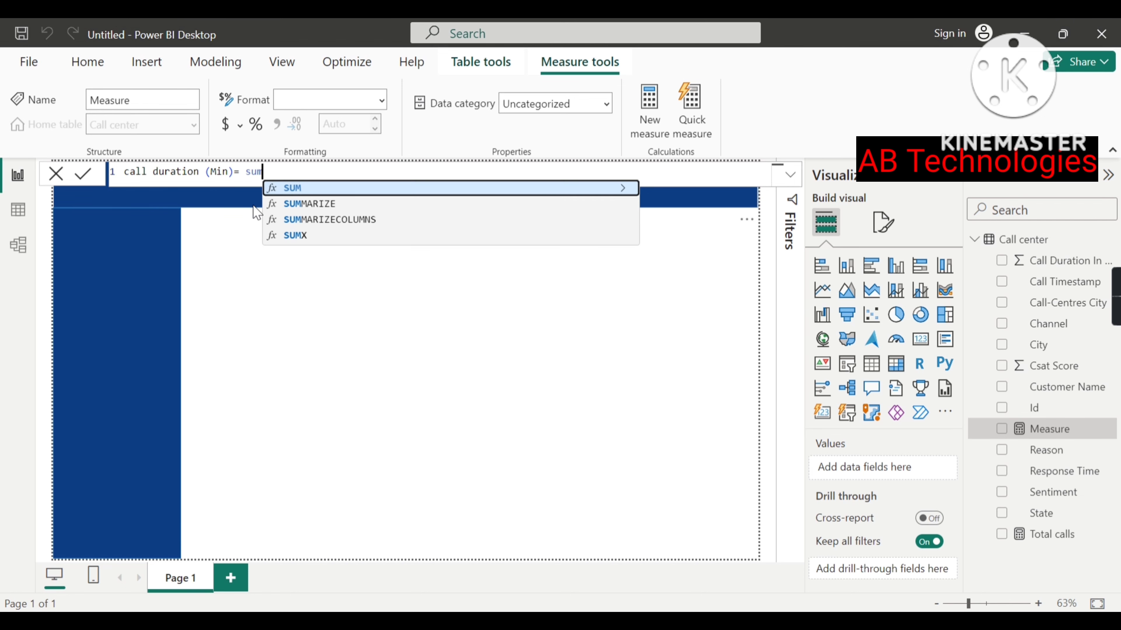
key(Tab)
key(Down)
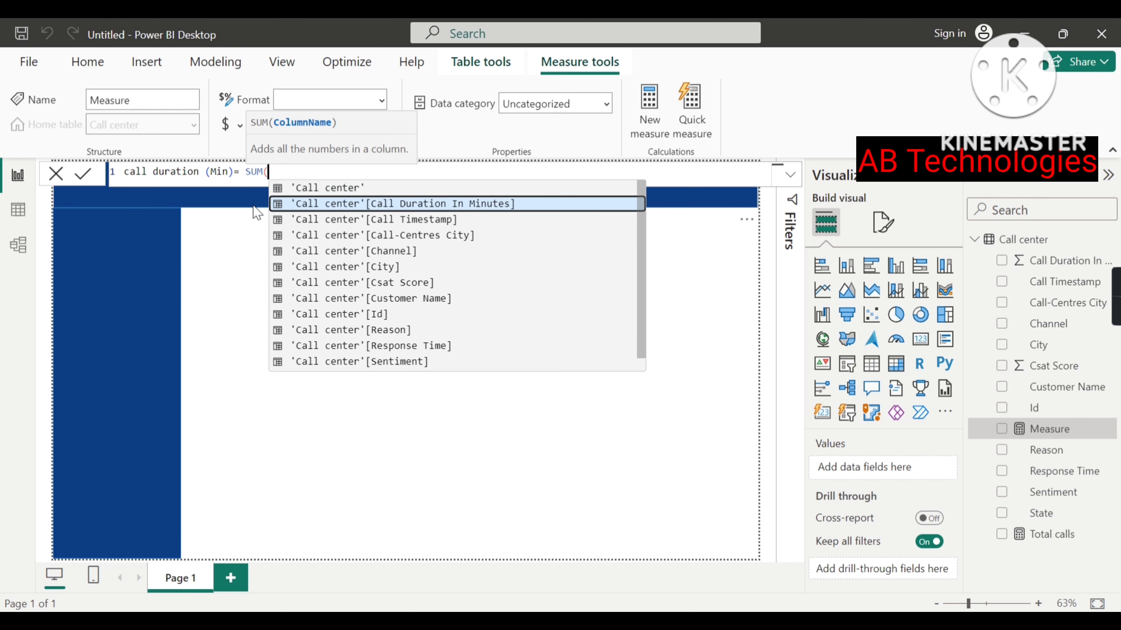
key(Tab)
text())
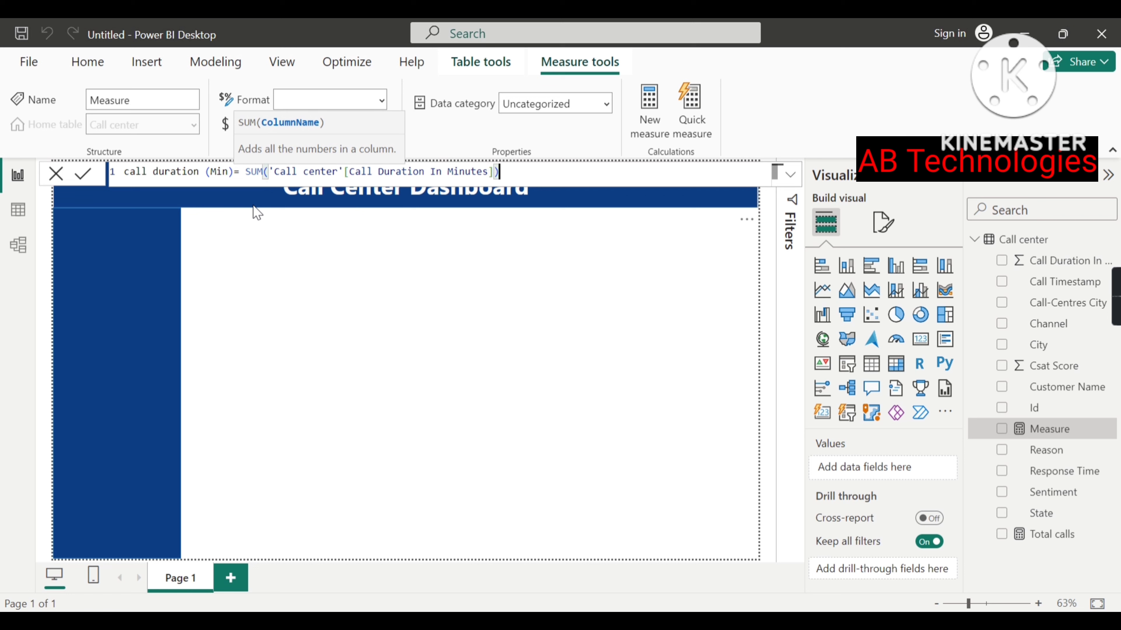
key(Return)
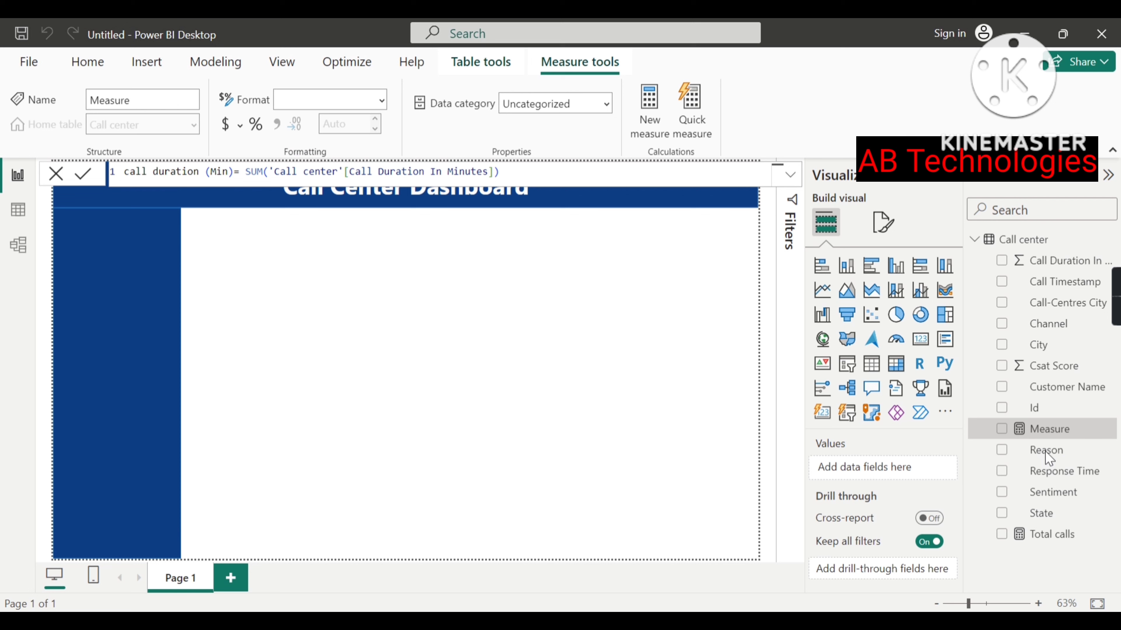
key(Return)
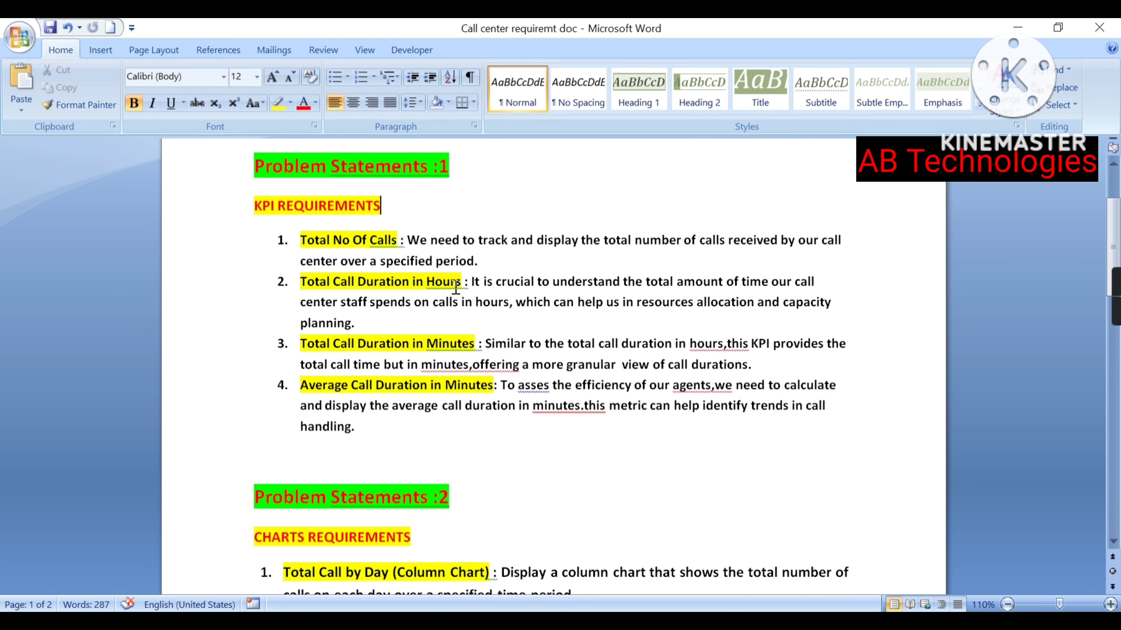
Return from the Word requirements to the Power BI report and name the new measure "Call duration (Hrs)" in its formula.
click(578, 620)
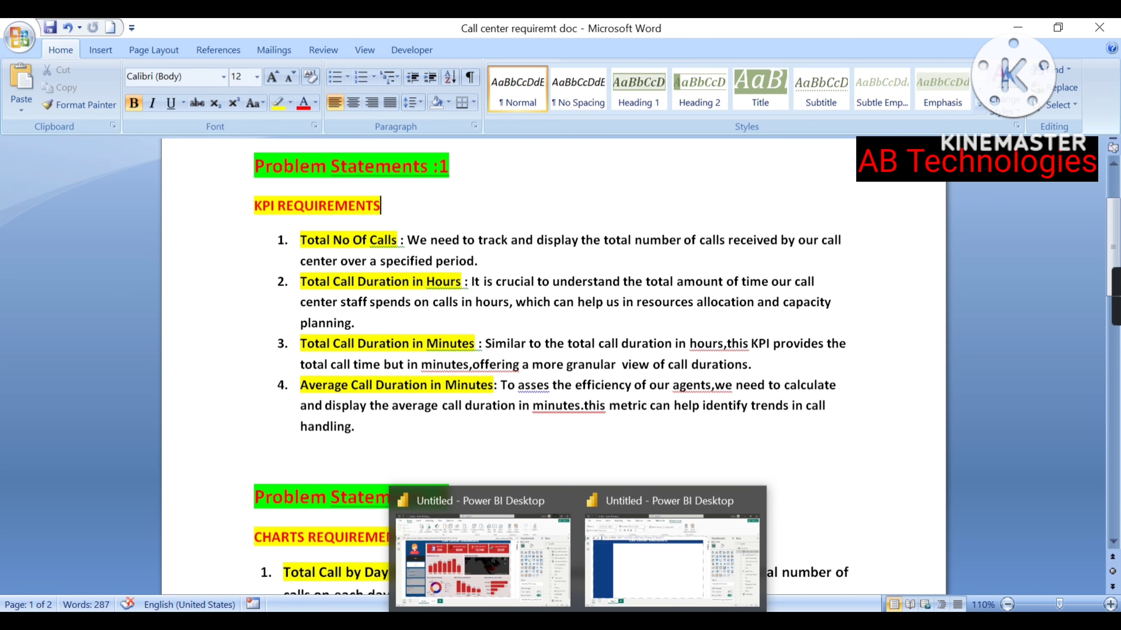
click(648, 576)
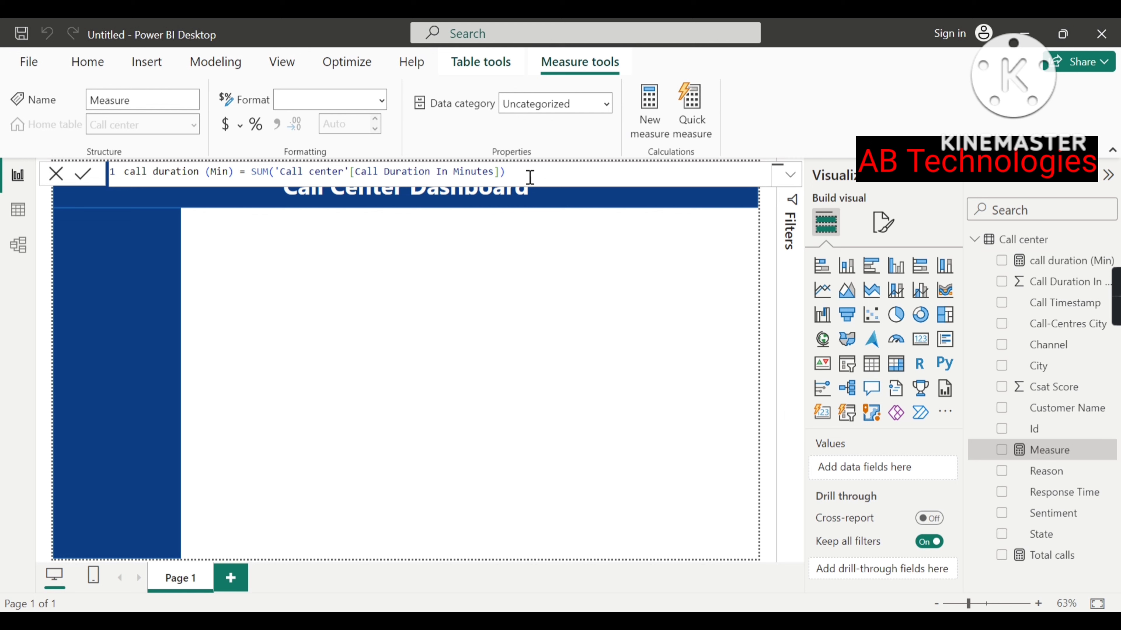
key(Escape)
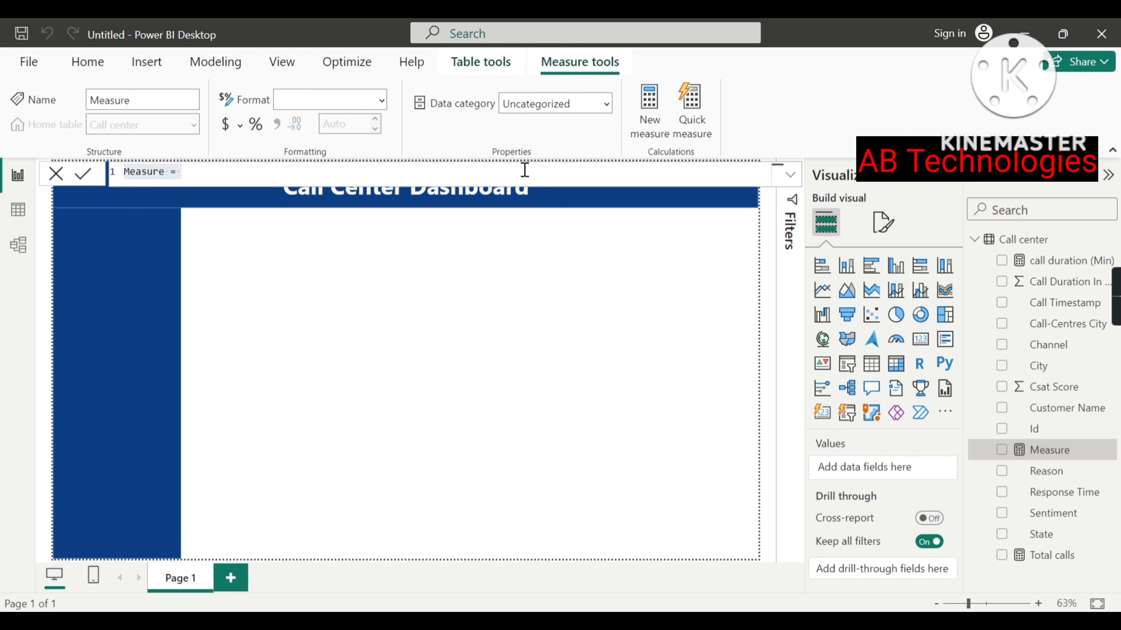
click(170, 173)
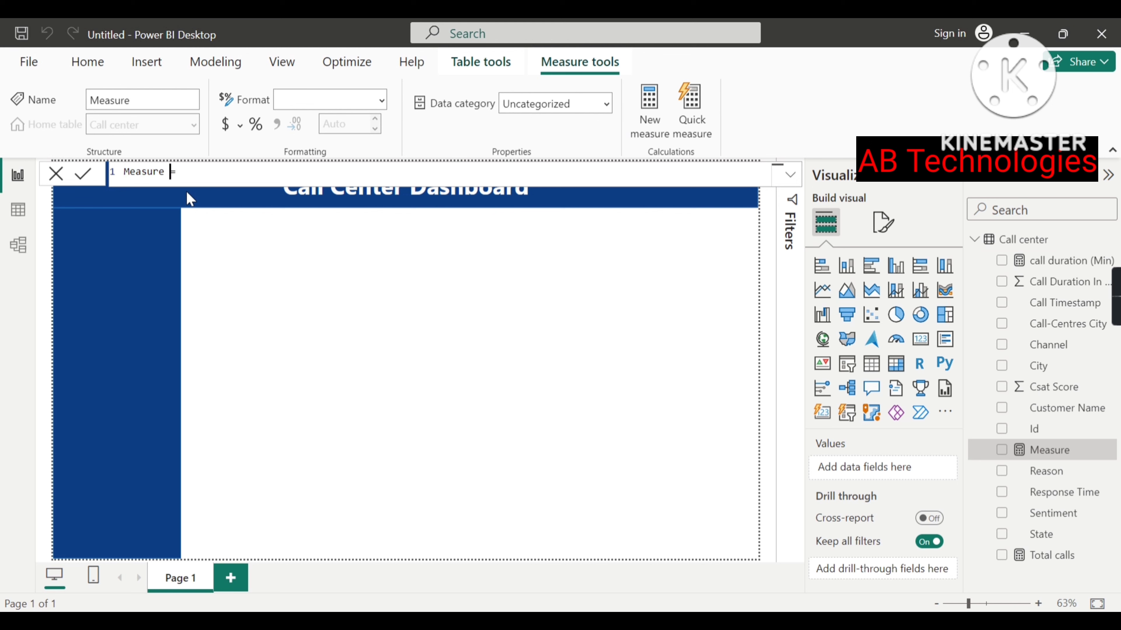
key(BackSpace)
key(BackSpace)
key(BackSpace)
key(BackSpace)
key(BackSpace)
key(BackSpace)
key(BackSpace)
key(BackSpace)
text(Call duration ())
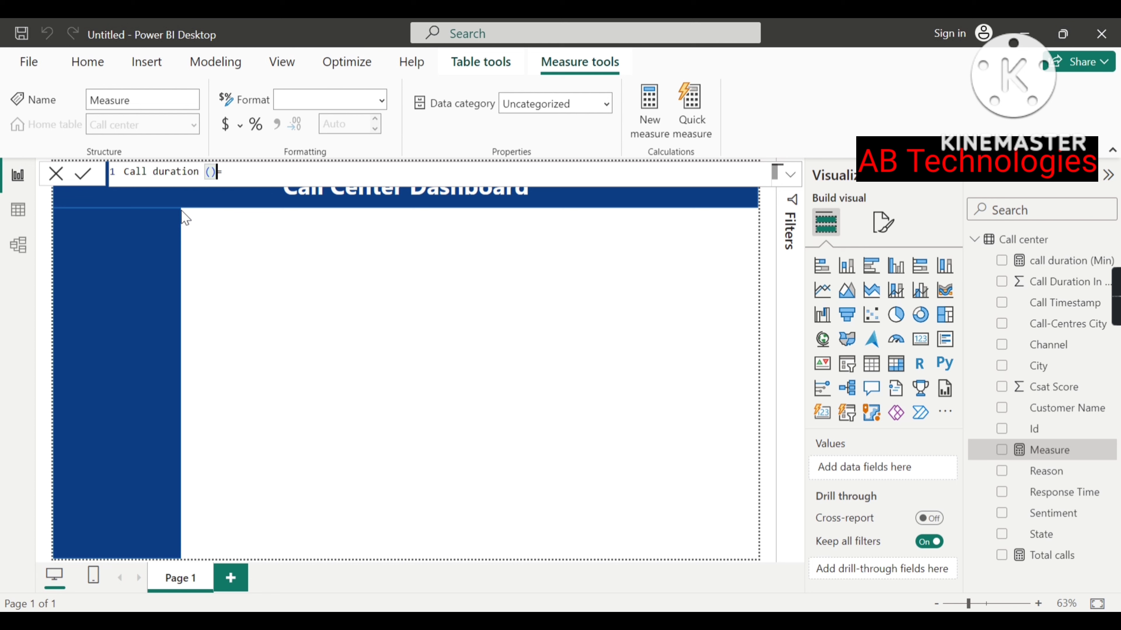
key(Left)
text(Hrs)
Define the Call duration (Hrs) measure as SUM('Call center'[Call Duration In Minutes])/60.
click(273, 177)
text(s)
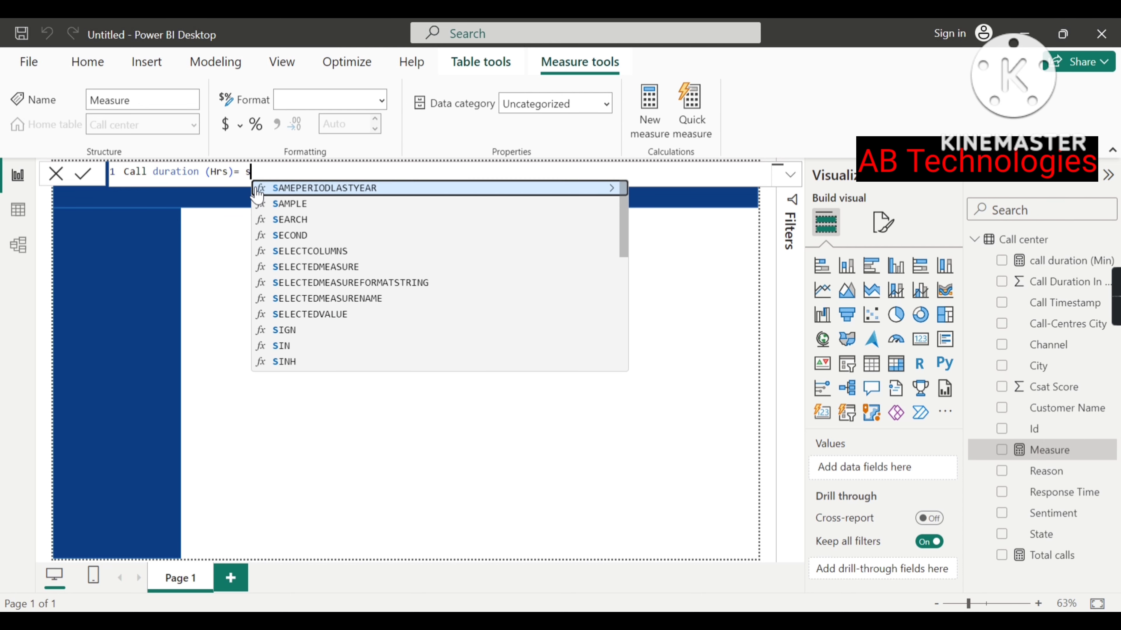
text(um)
key(Tab)
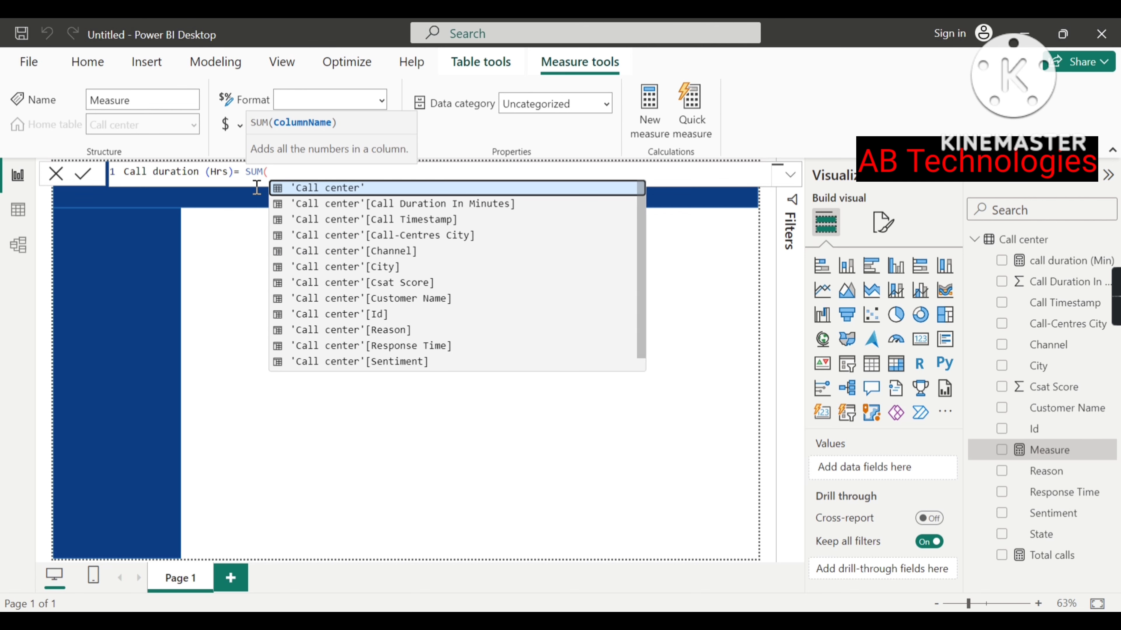
key(Down)
key(Tab)
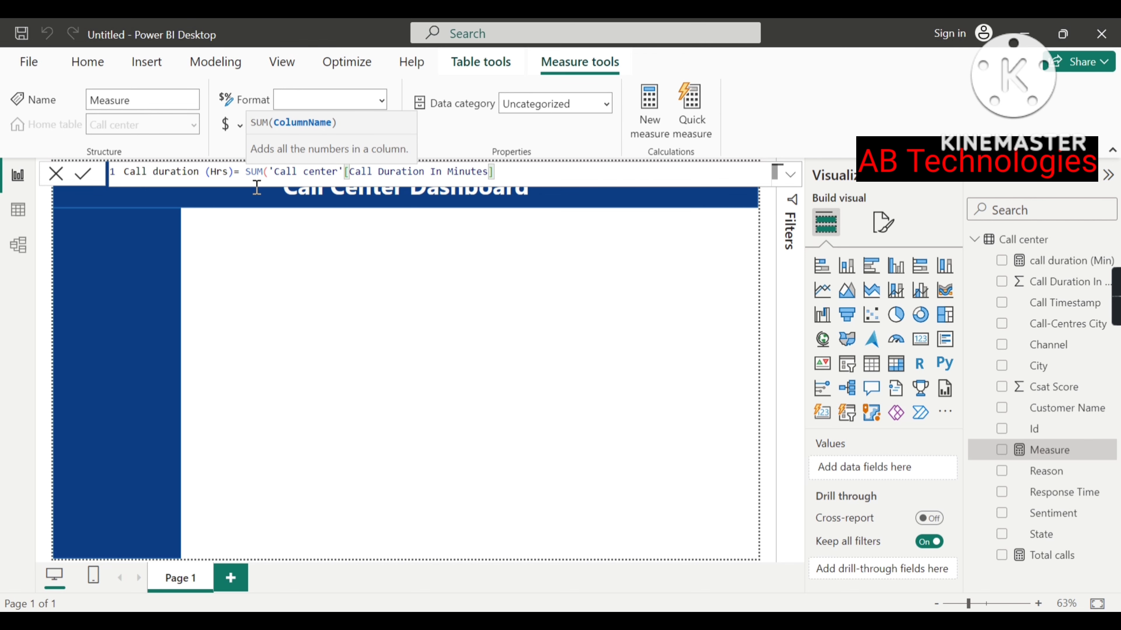
text()/)
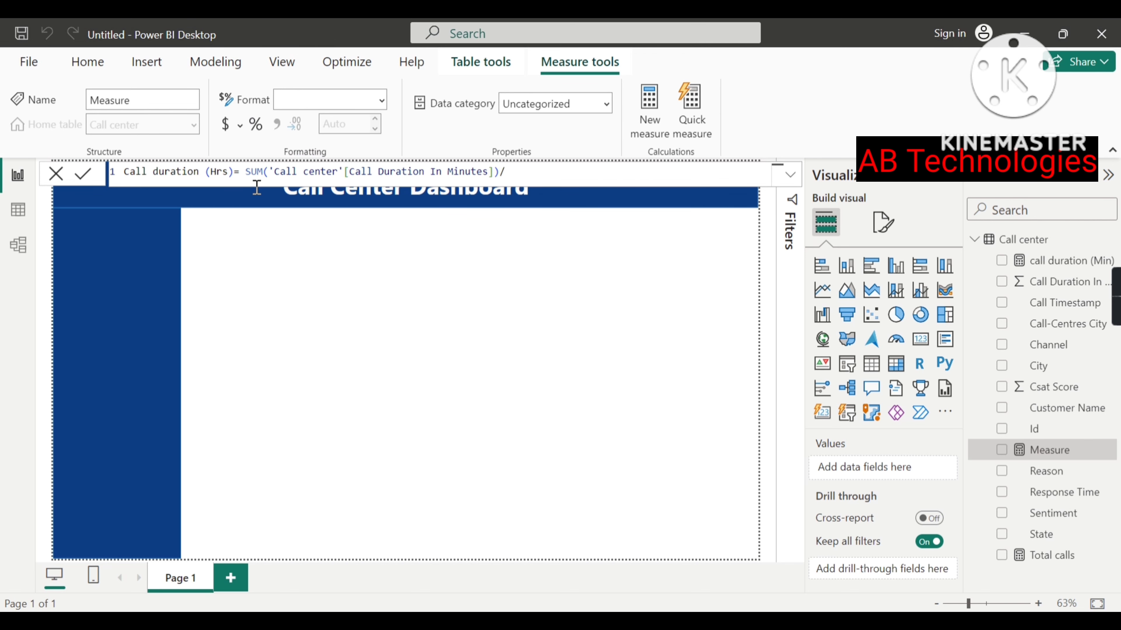
text(60)
key(Return)
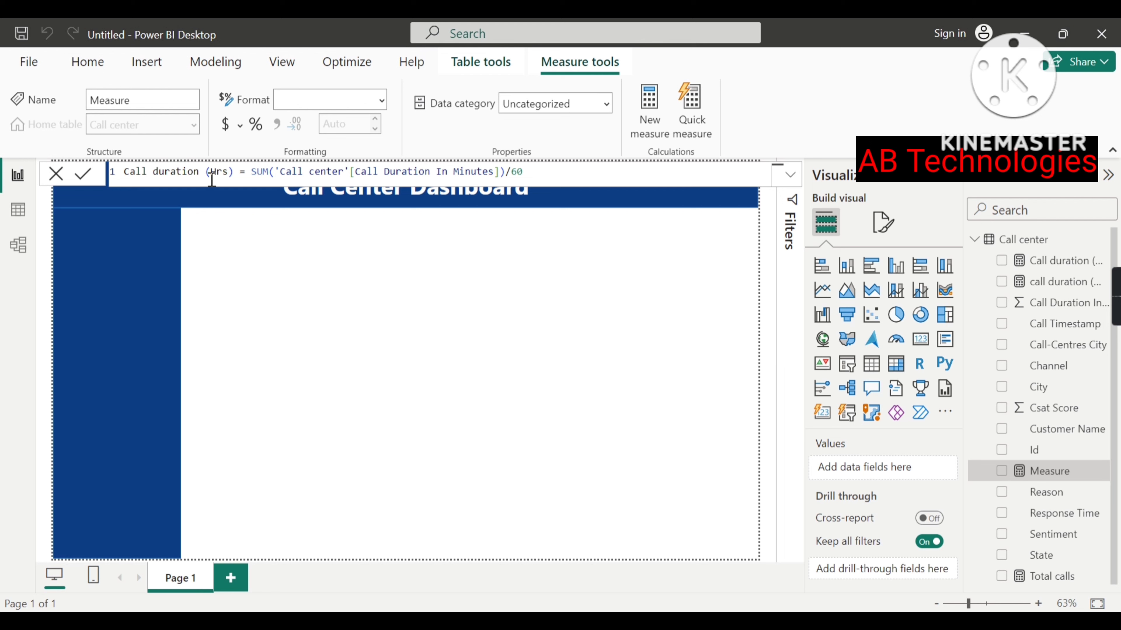
Name the next new measure "Avaerge call duration (Min)" in its formula.
click(171, 182)
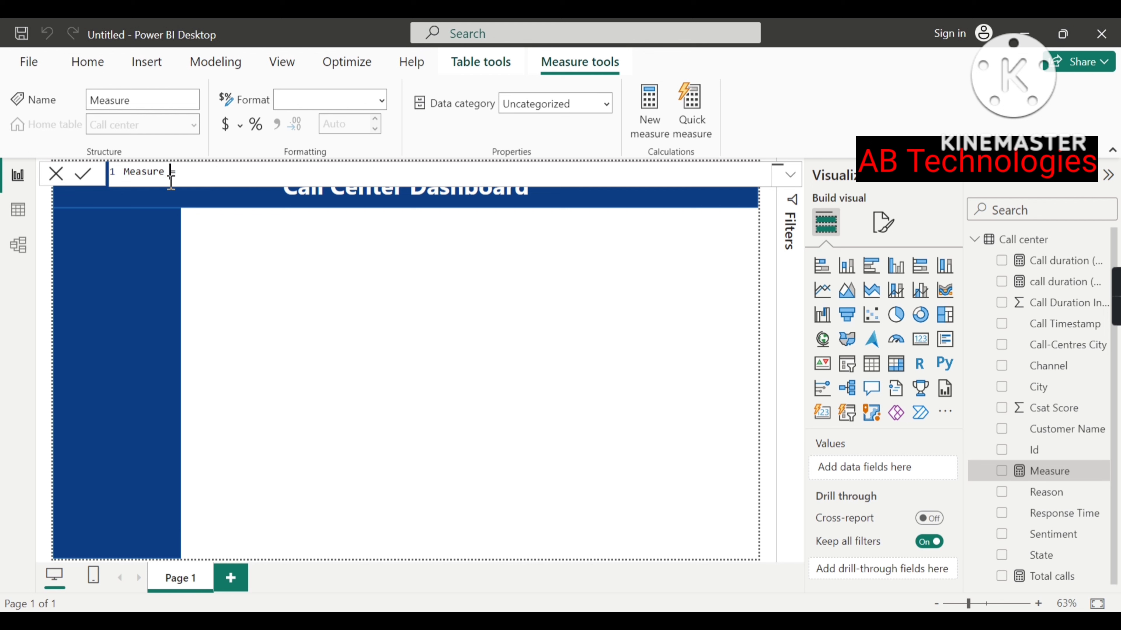
key(BackSpace)
key(BackSpace)
key(BackSpace)
key(BackSpace)
key(BackSpace)
key(BackSpace)
key(BackSpace)
key(BackSpace)
text(Avaerge call duration ()
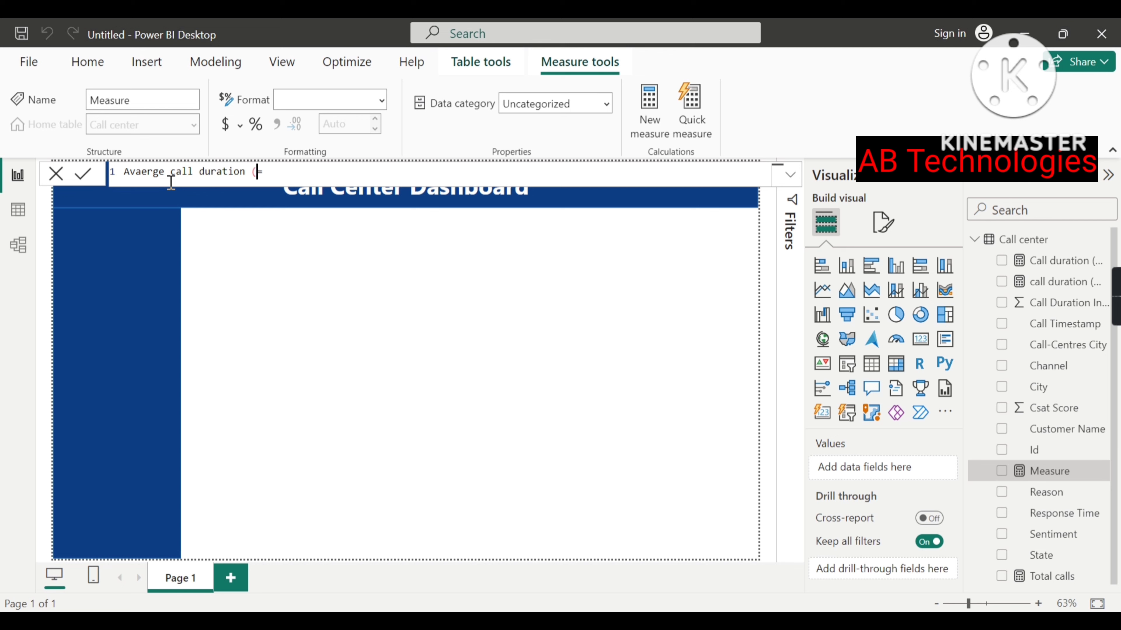
text(Min)
key(Right)
key(Right)
Define the Avaerge call duration (Min) measure as AVERAGE('Call center'[Call Duration In Minutes]).
text(aver)
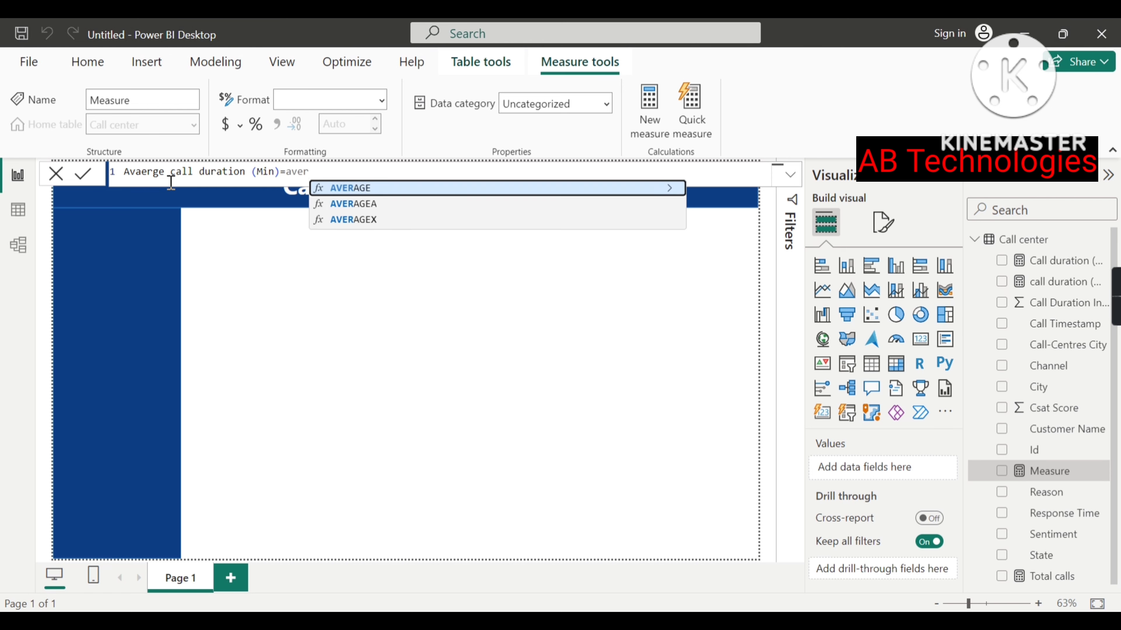
key(Tab)
key(Down)
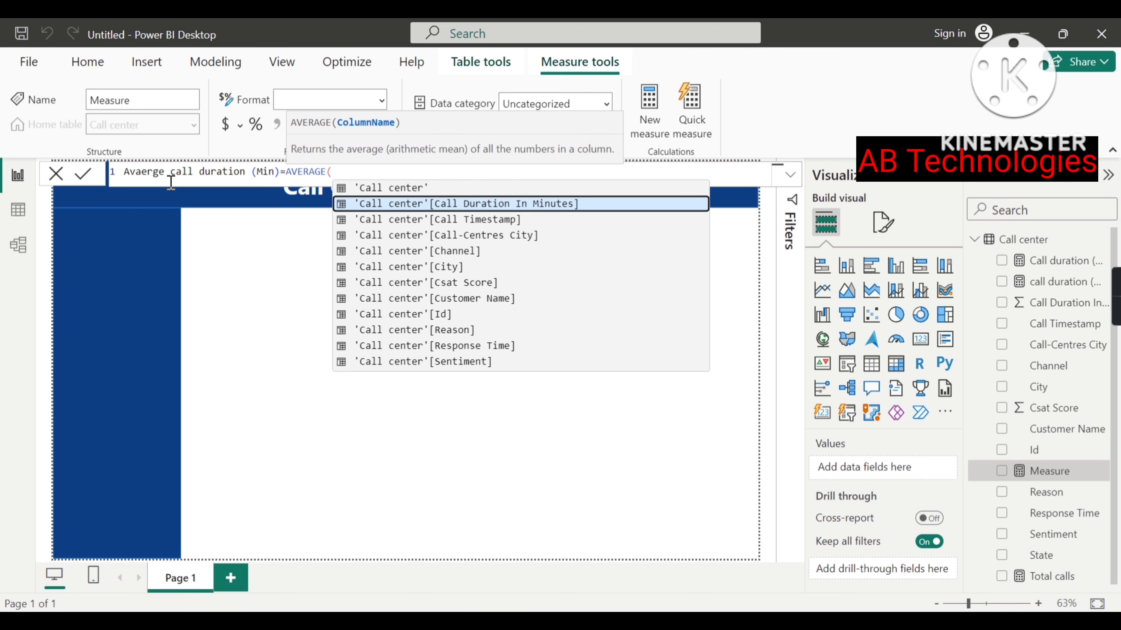
key(Tab)
text())
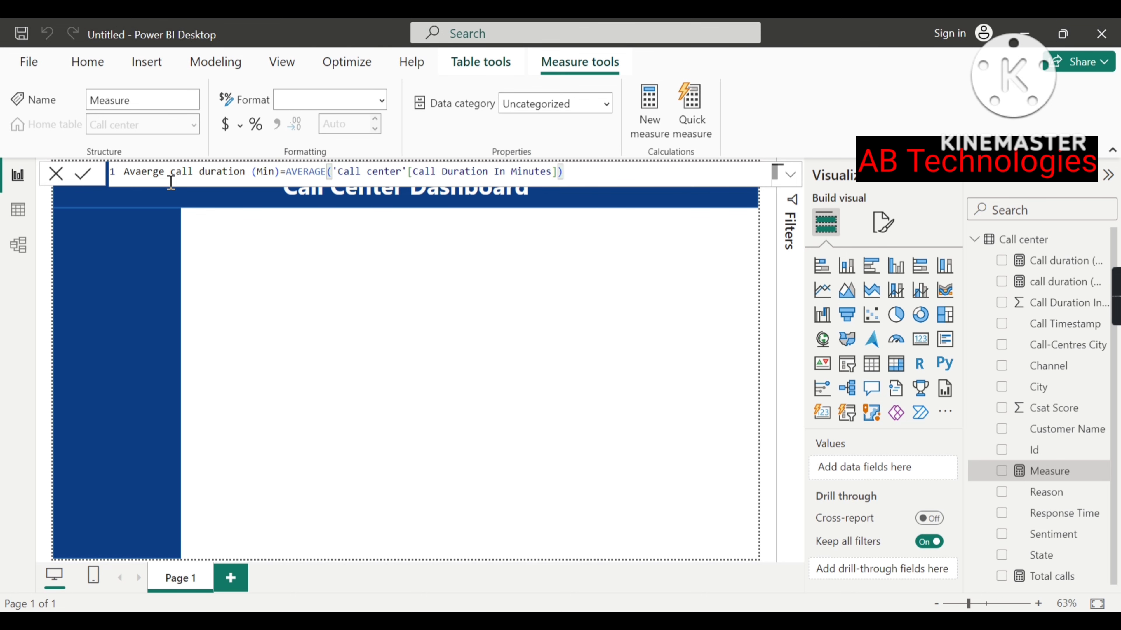
key(Return)
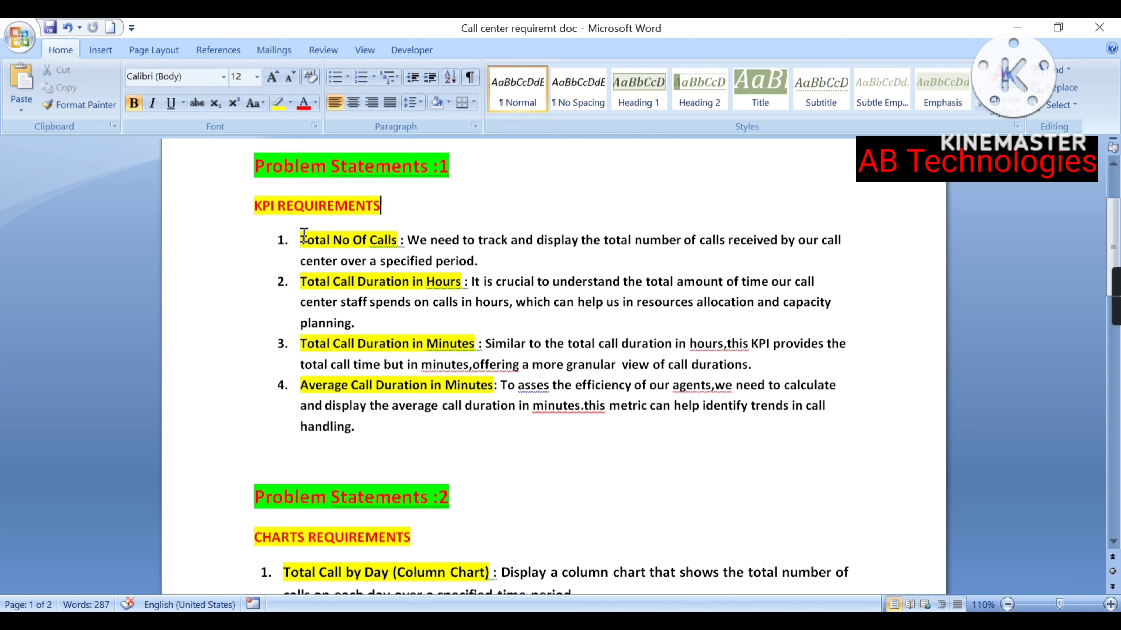
Return from the Word requirements to the Power BI report and add a new card visual showing the Total calls measure.
click(578, 622)
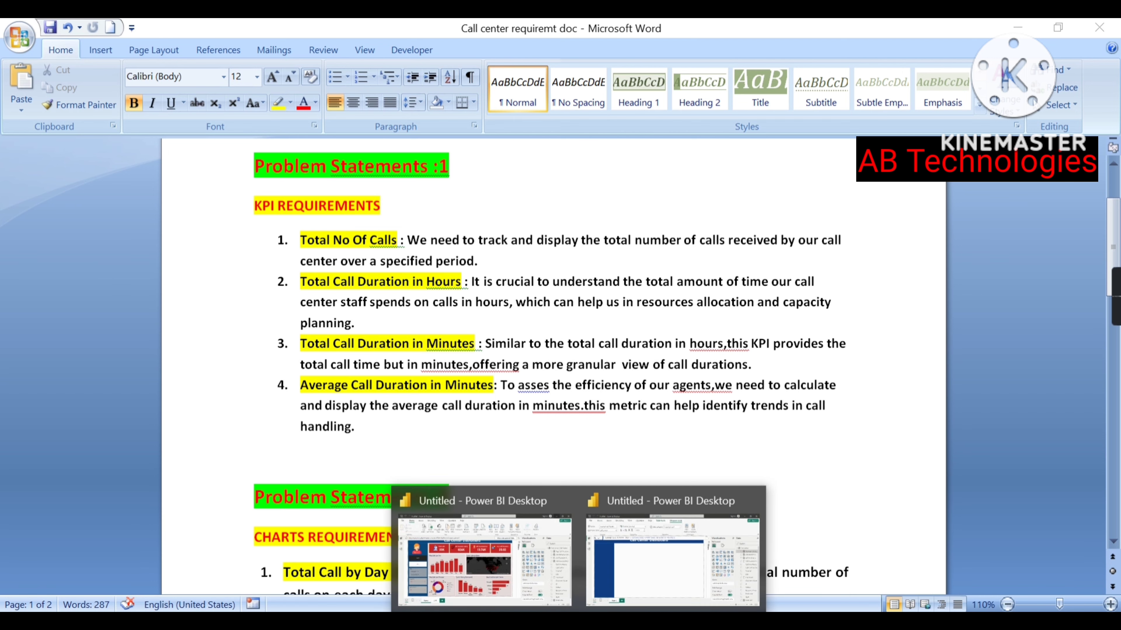
click(672, 556)
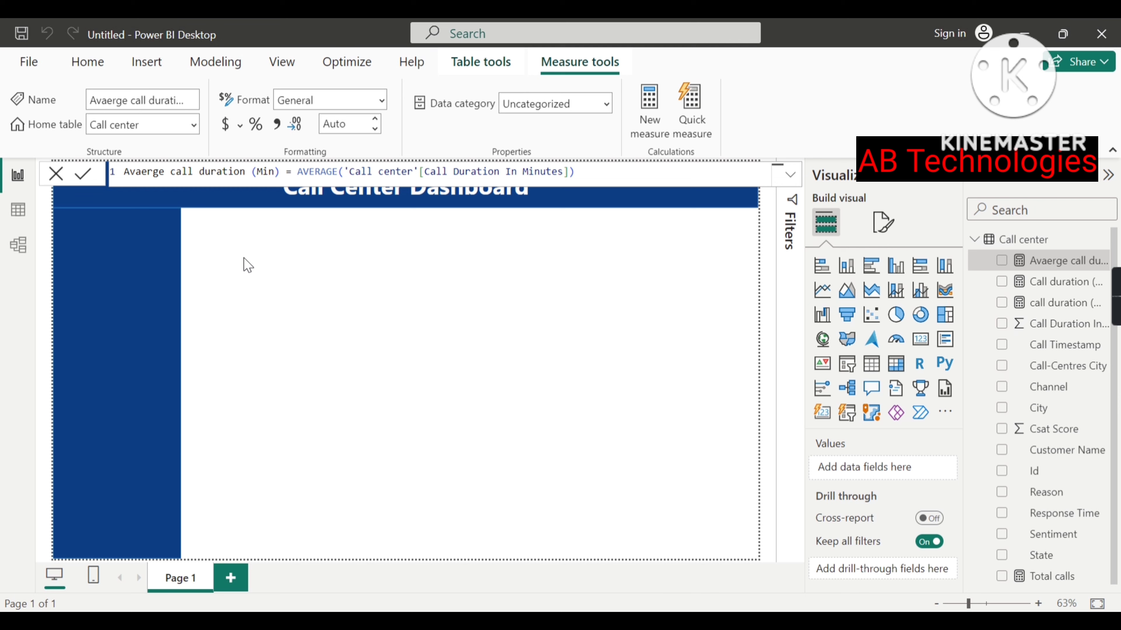
click(236, 271)
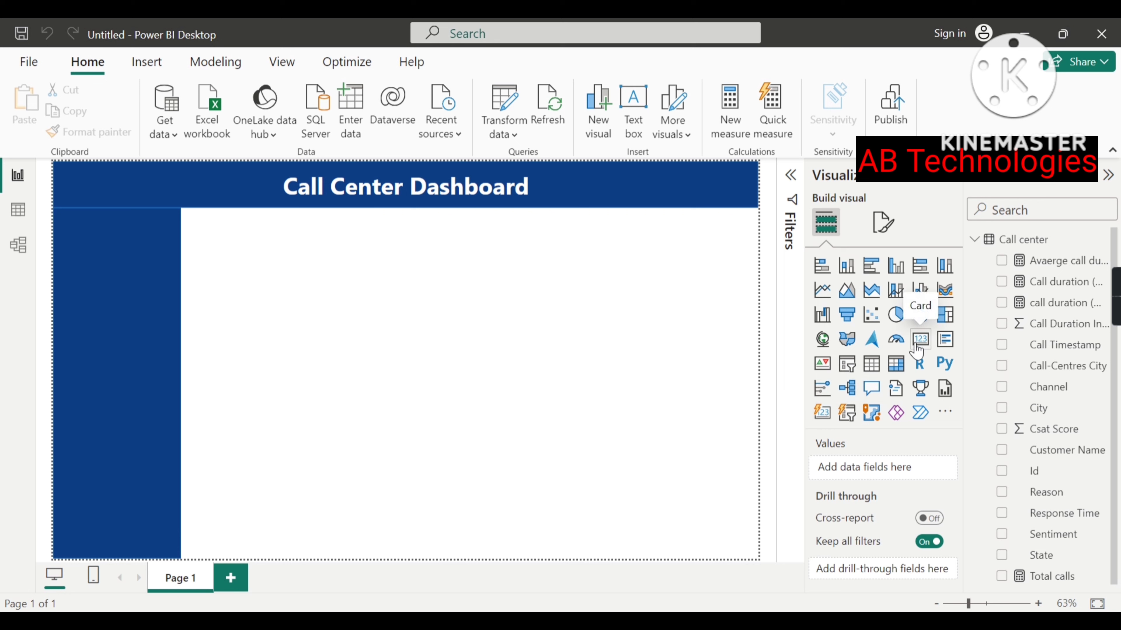
click(822, 414)
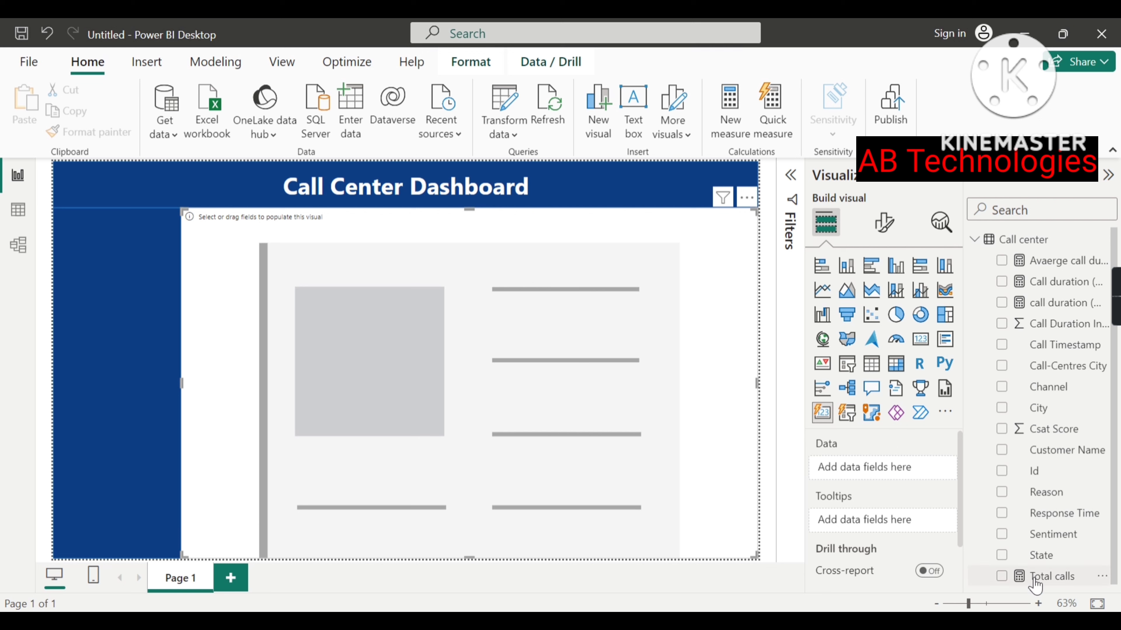
drag(1034, 584, 876, 471)
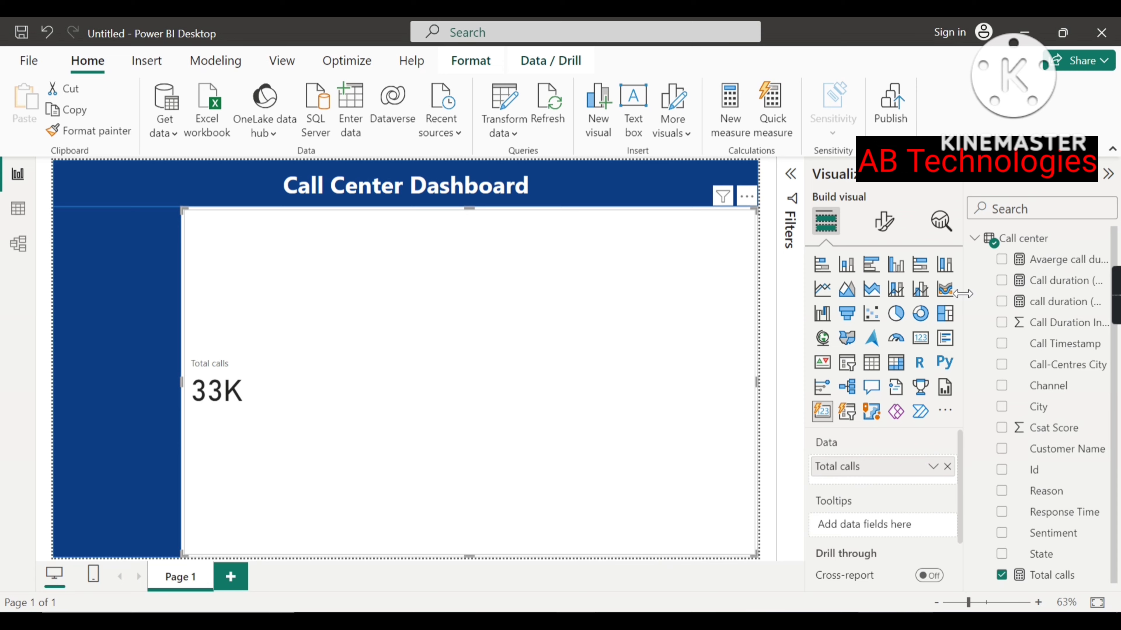
Add call duration (Min), Call duration (Hrs) and Avaerge call duration (Min) to the card visual and shorten it to a strip below the header.
drag(962, 294, 947, 294)
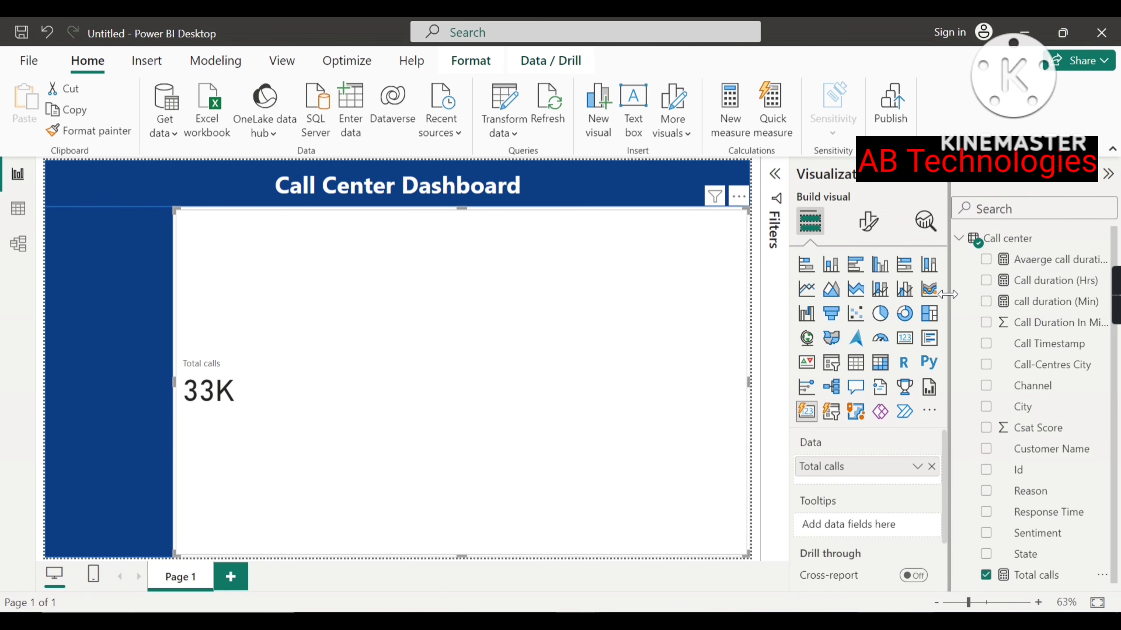
drag(1073, 314, 901, 489)
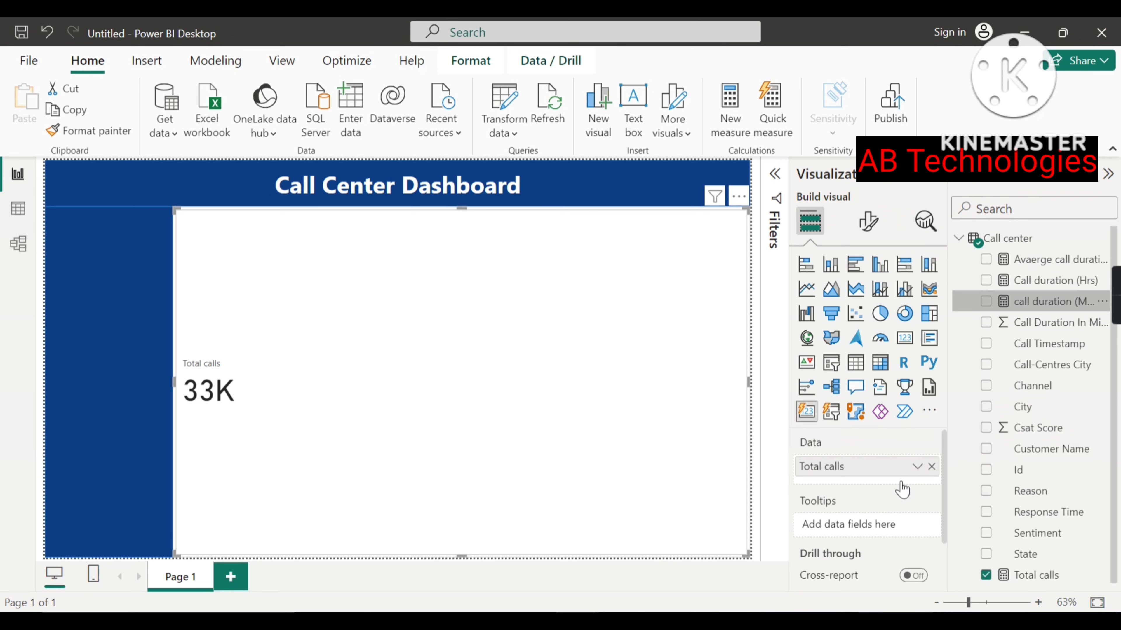
drag(901, 488, 896, 492)
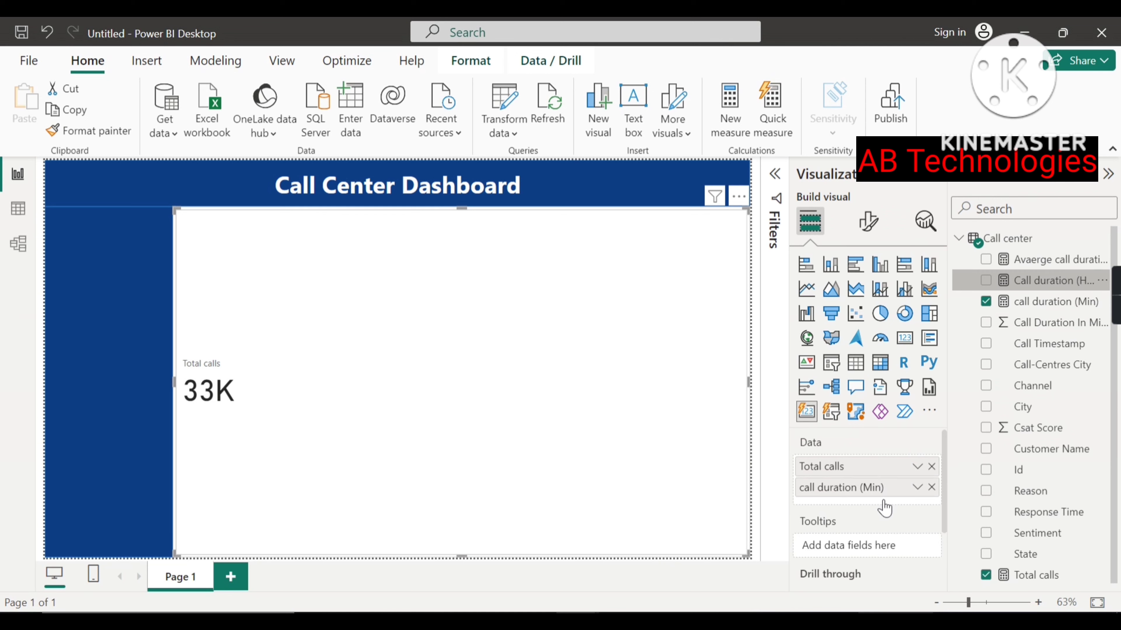
click(1032, 281)
drag(1039, 265, 875, 521)
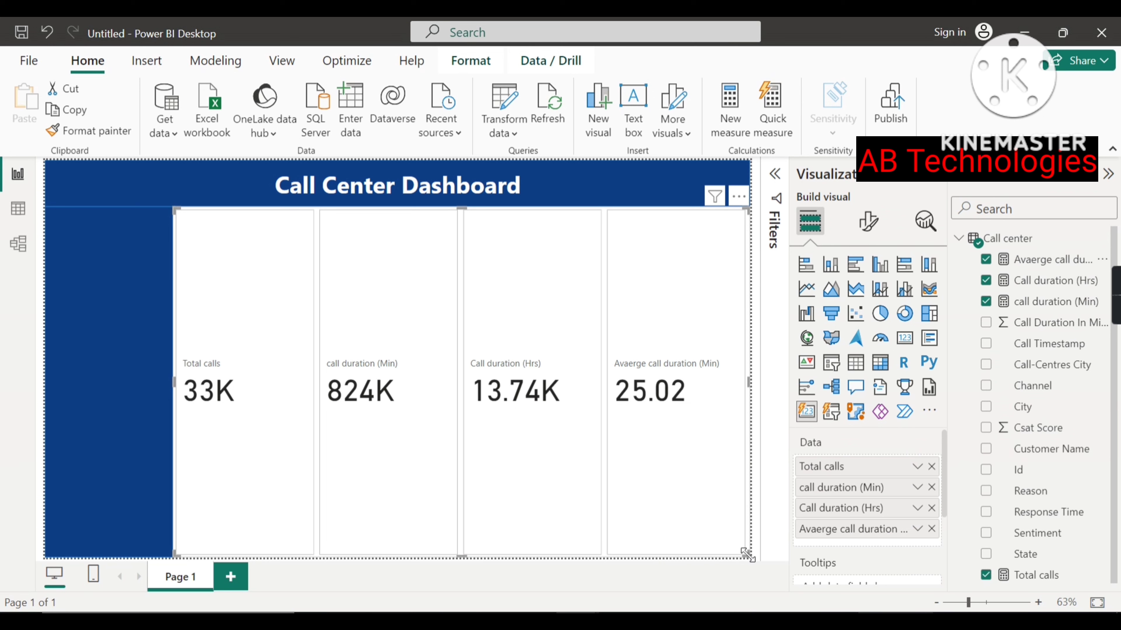
drag(747, 555, 750, 273)
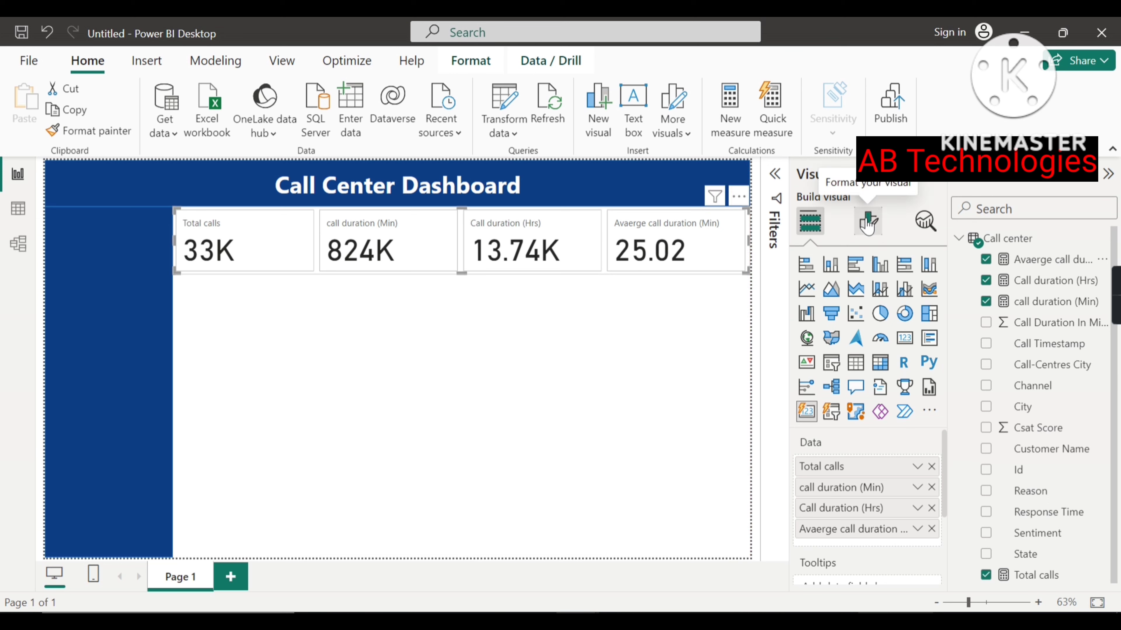
Format the callout values of all series in the card visual as bold with font size 35.
click(867, 223)
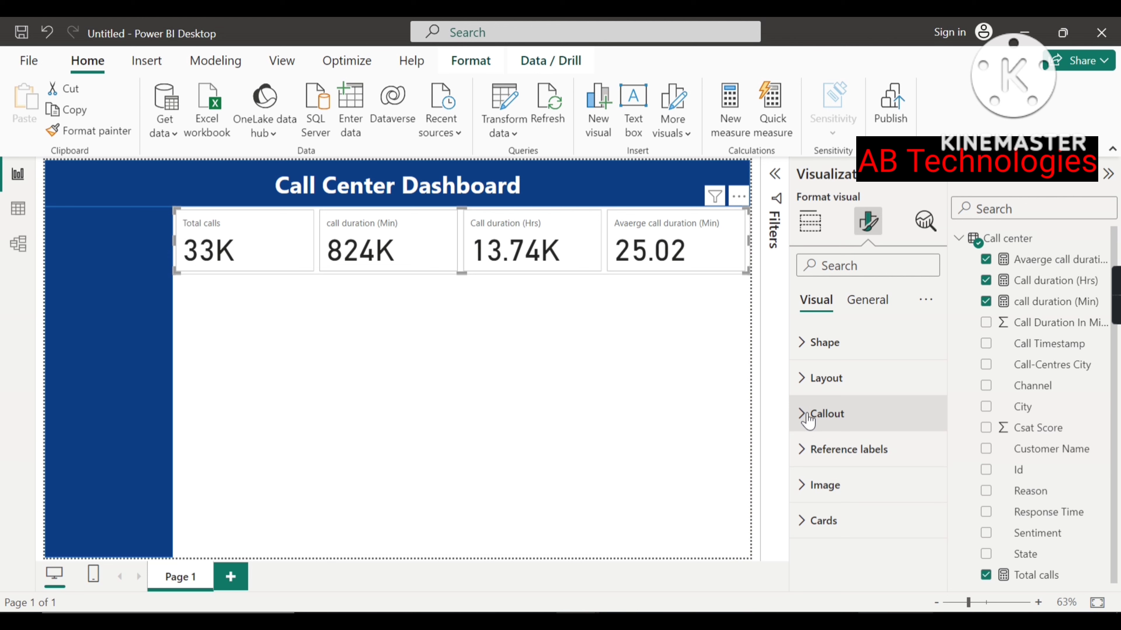
click(865, 423)
scroll(866, 423, down, 3)
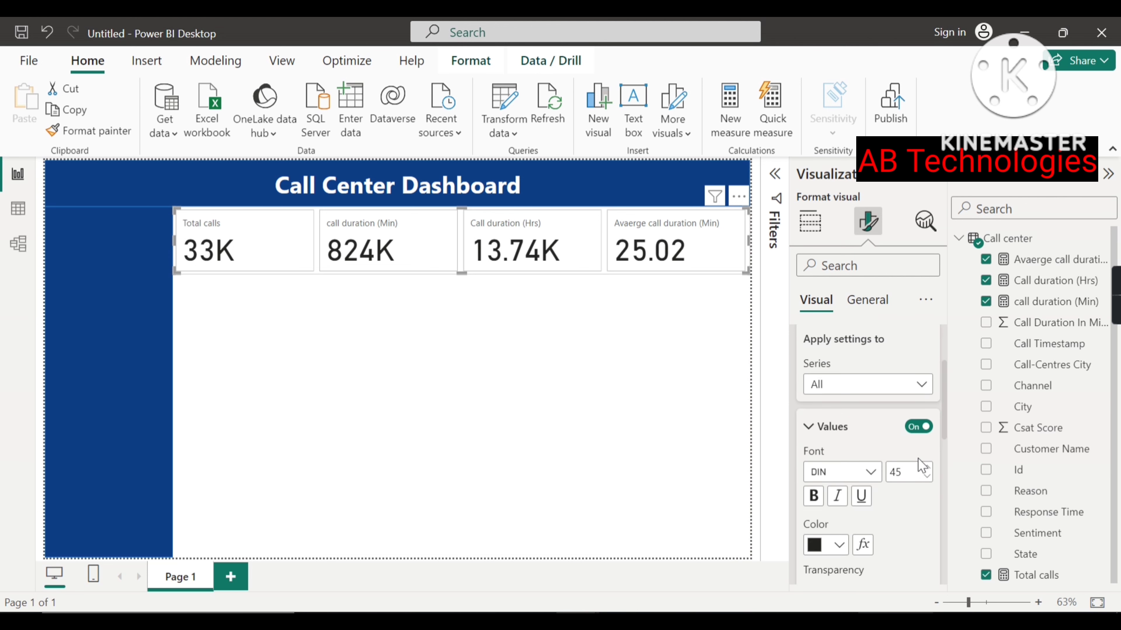
drag(910, 471, 881, 477)
text(35)
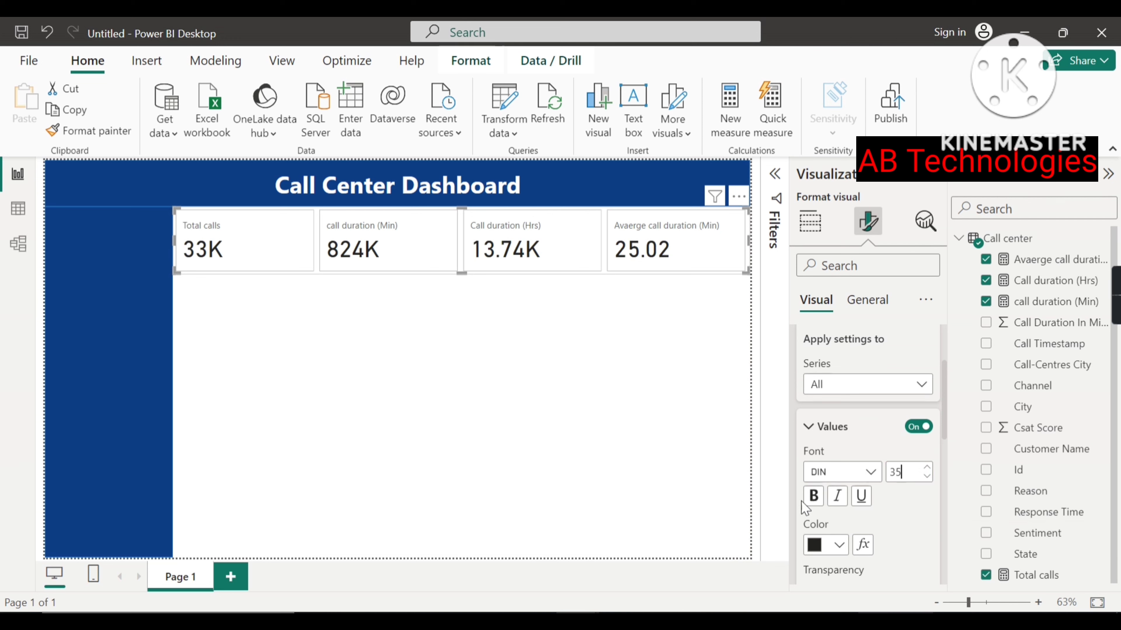
click(813, 496)
scroll(843, 500, down, 3)
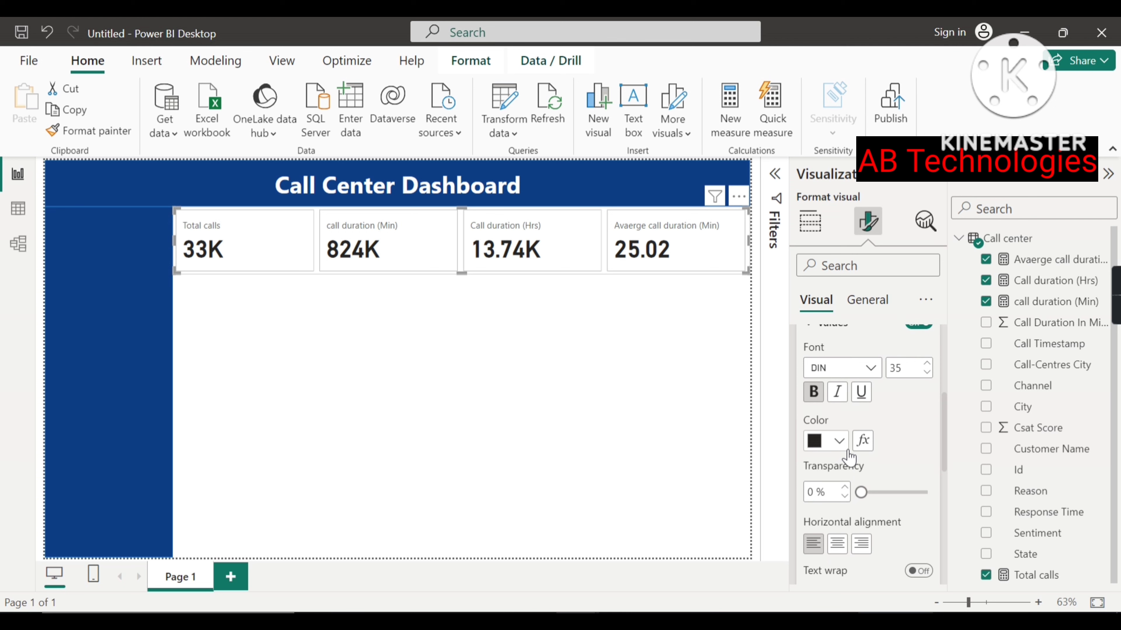
Fill all cards in the card visual with a custom bright red color.
scroll(834, 432, down, 5)
scroll(829, 442, down, 3)
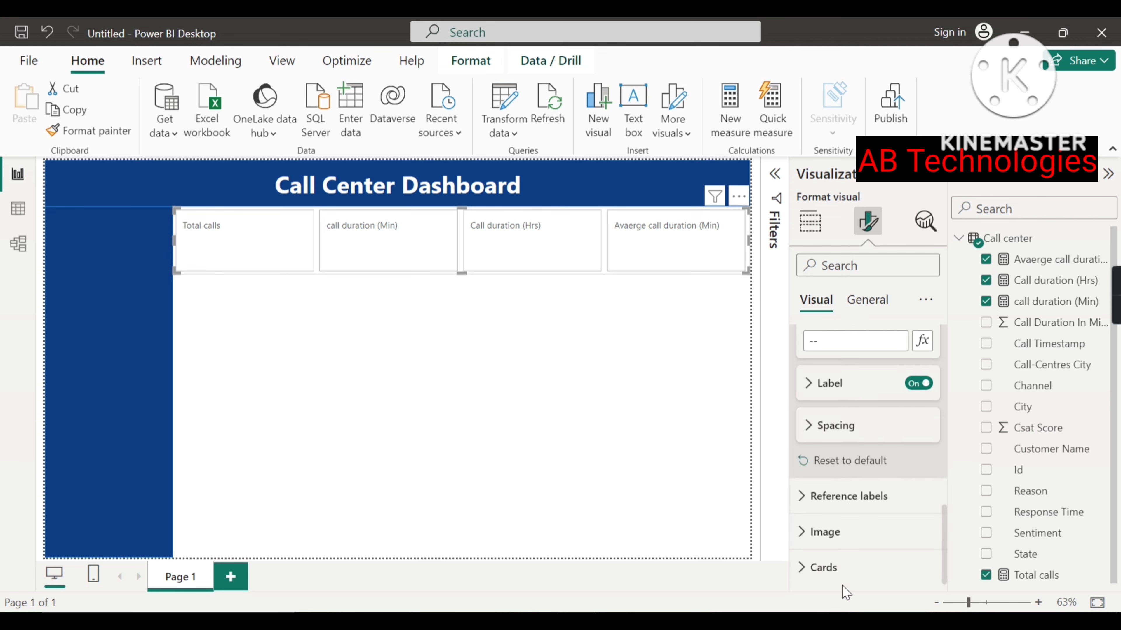
click(819, 566)
scroll(880, 513, down, 2)
scroll(880, 513, down, 4)
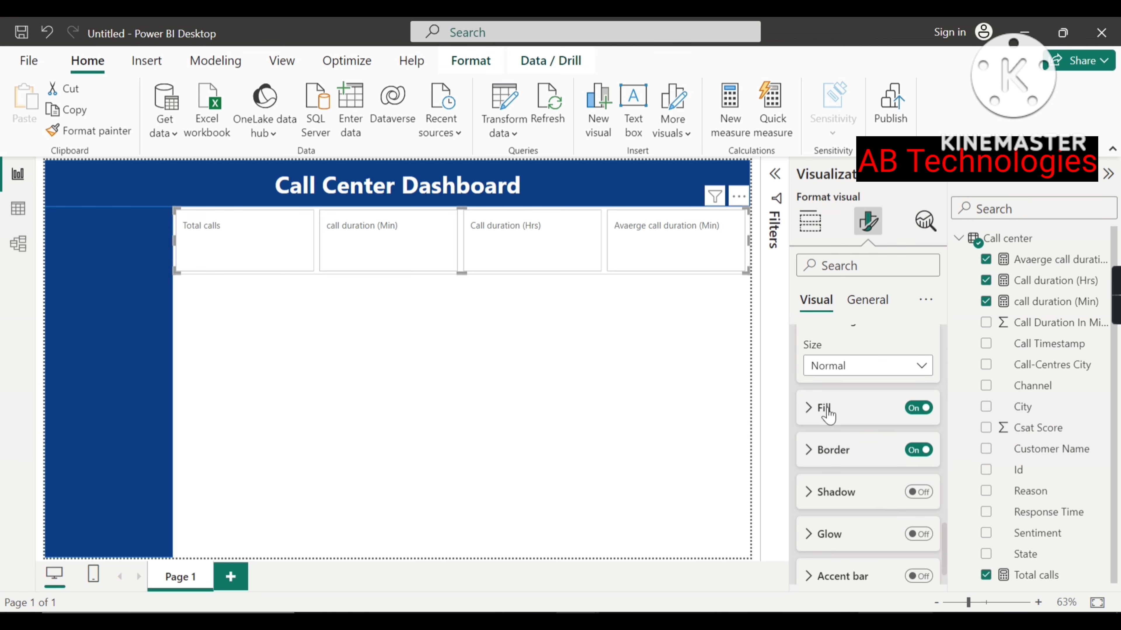
click(825, 408)
click(837, 375)
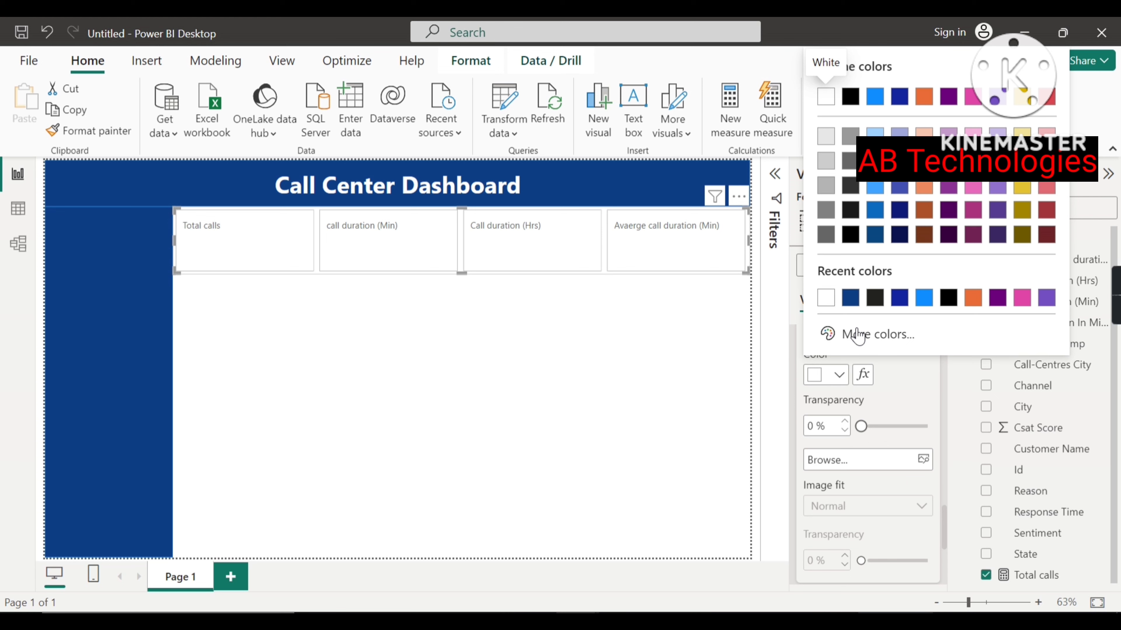
click(856, 334)
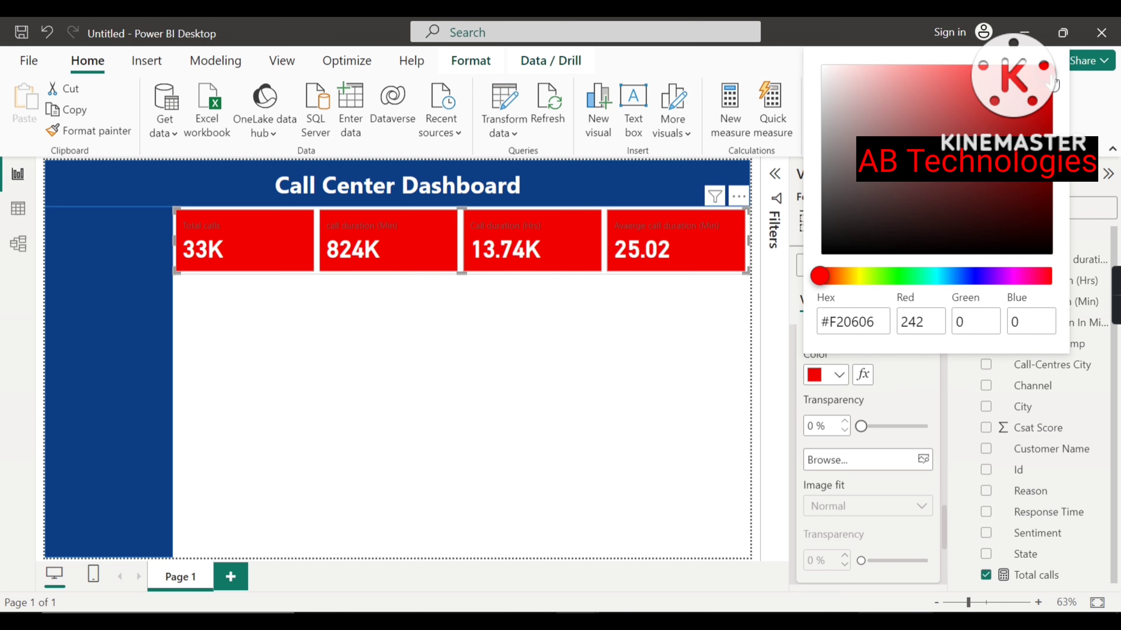
drag(1047, 75, 1055, 73)
click(896, 399)
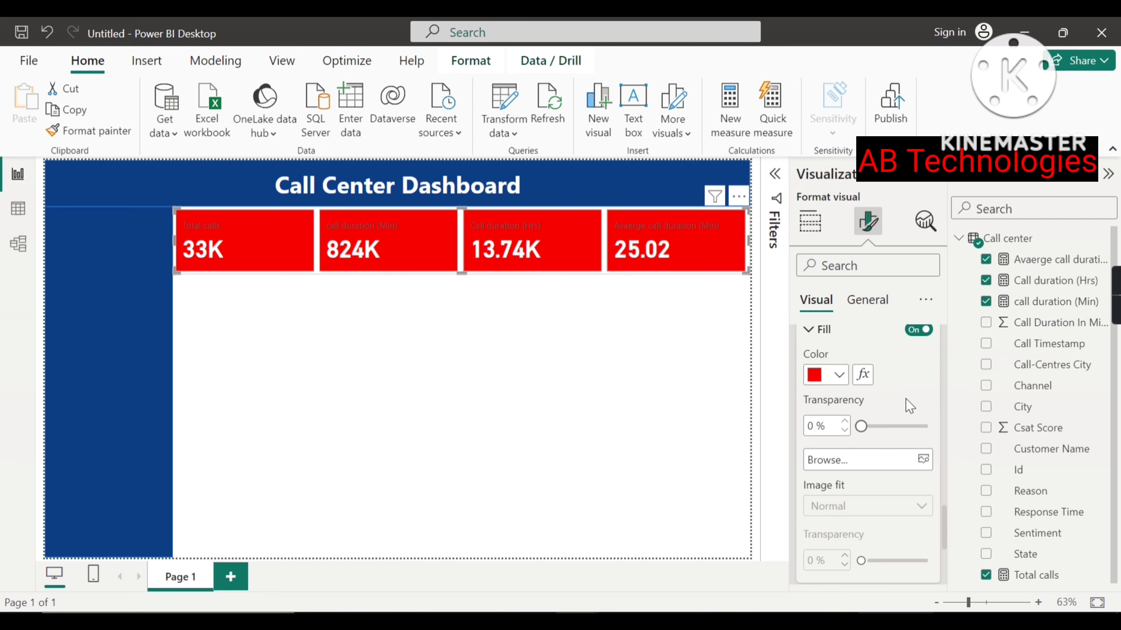
Make the callout labels of all series in the card visual bold and white.
scroll(896, 399, up, 3)
scroll(900, 417, up, 5)
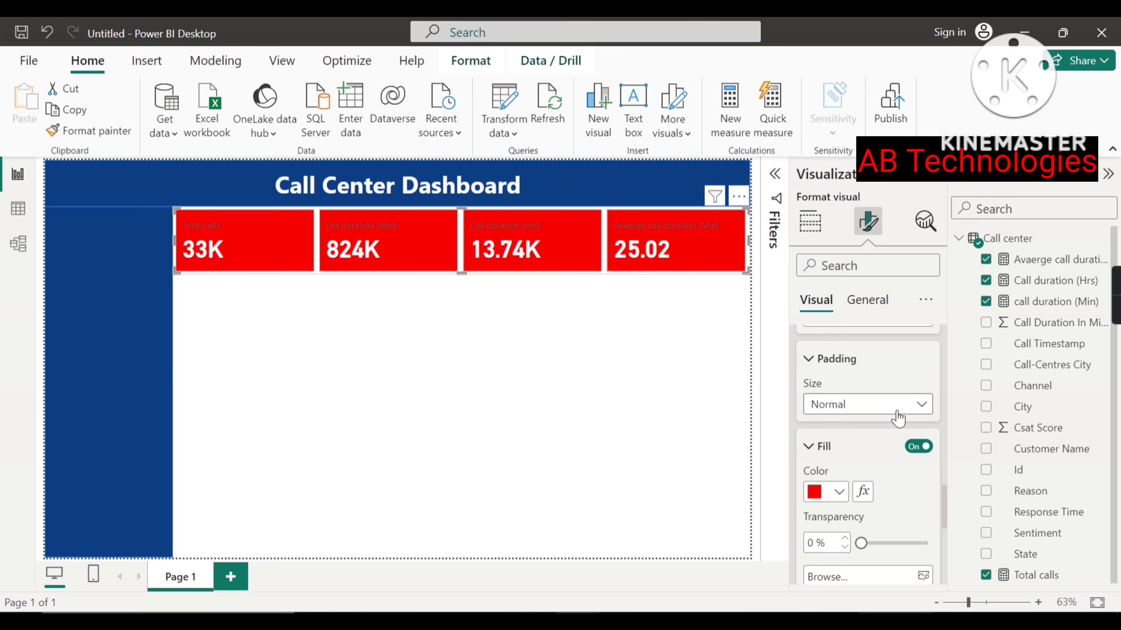
click(823, 423)
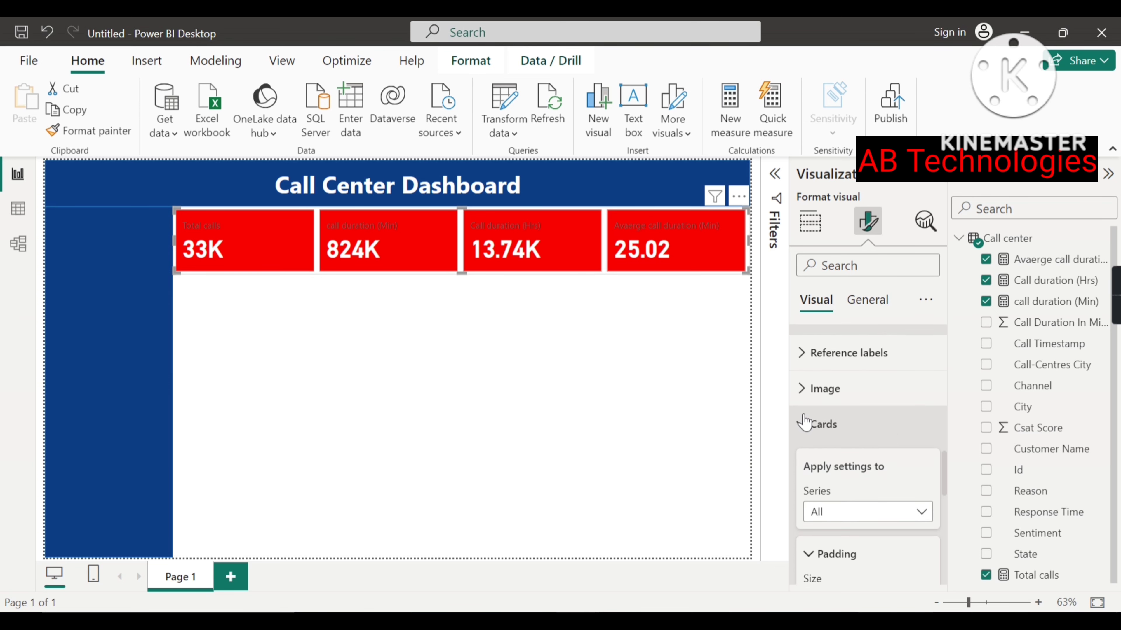
scroll(864, 426, up, 1)
scroll(865, 428, up, 3)
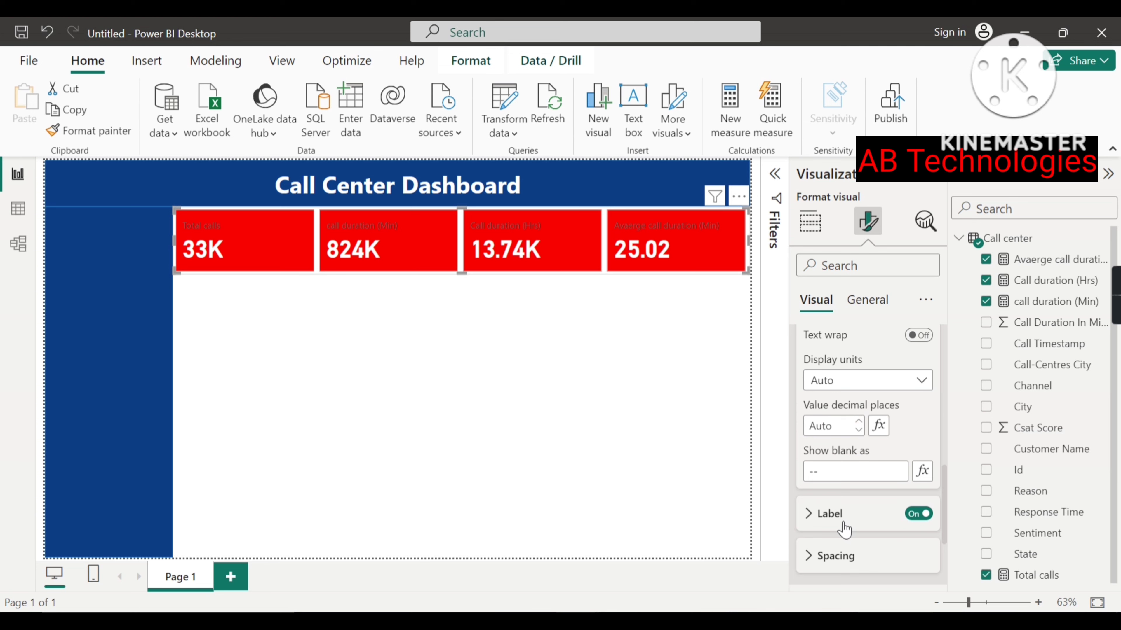
scroll(833, 523, down, 1)
click(828, 497)
scroll(849, 476, down, 4)
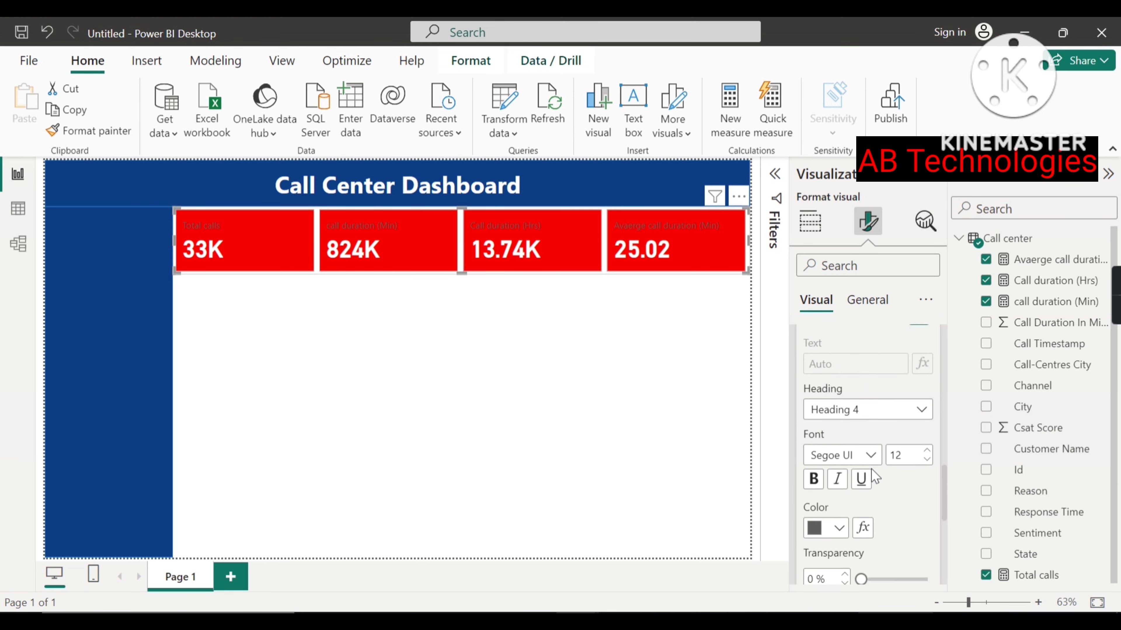
click(821, 485)
click(837, 529)
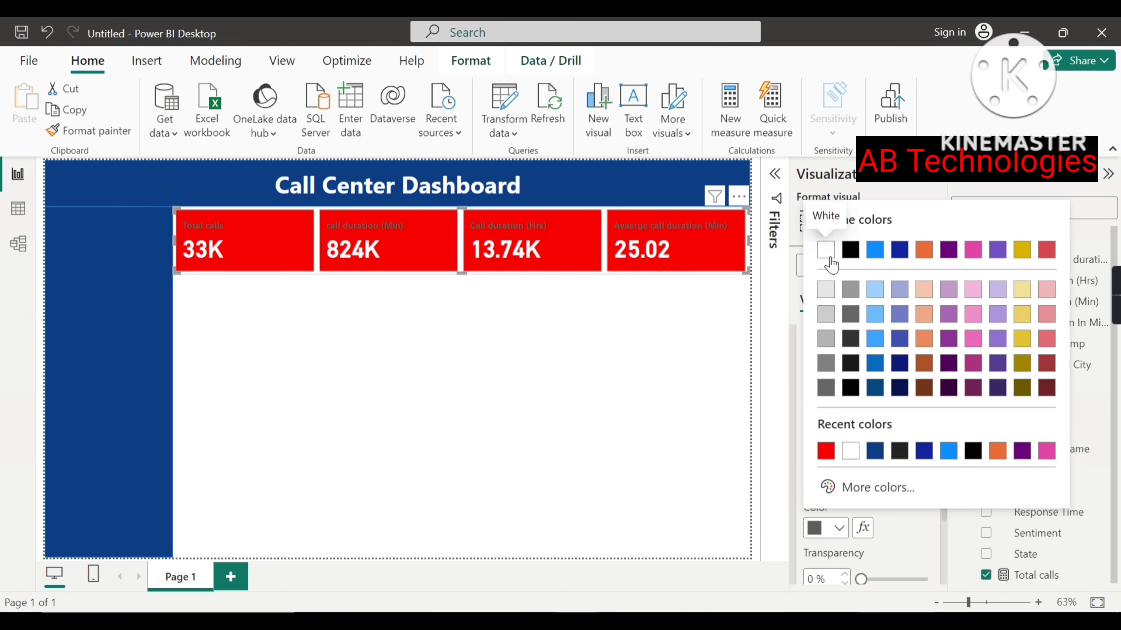
click(826, 250)
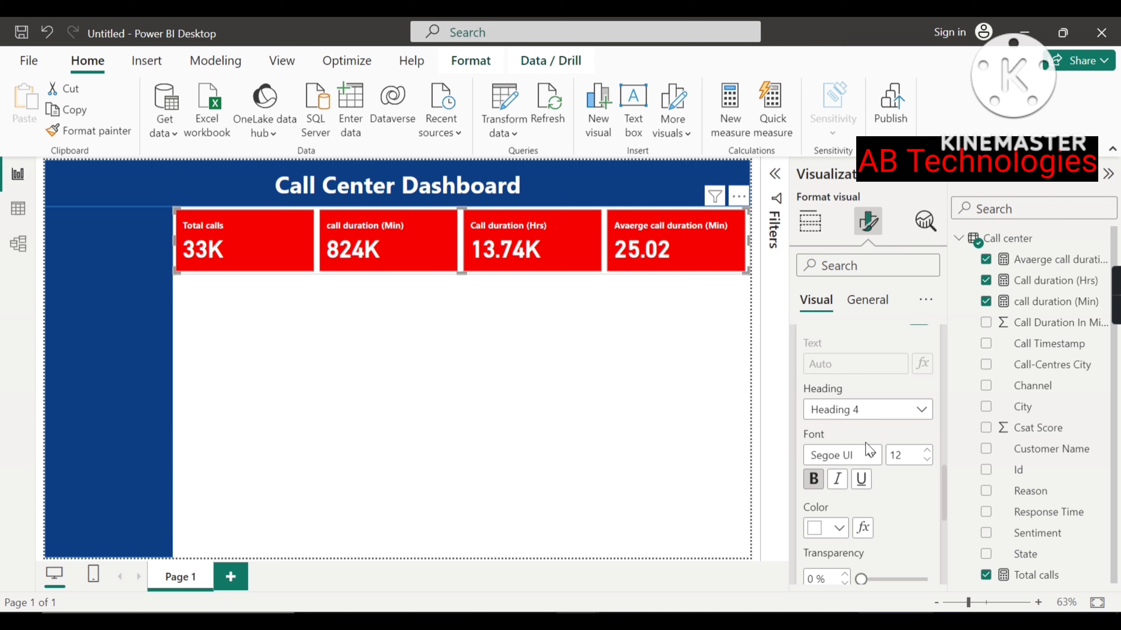
Center the callout content horizontally in all cards and close the callout settings.
scroll(866, 446, up, 10)
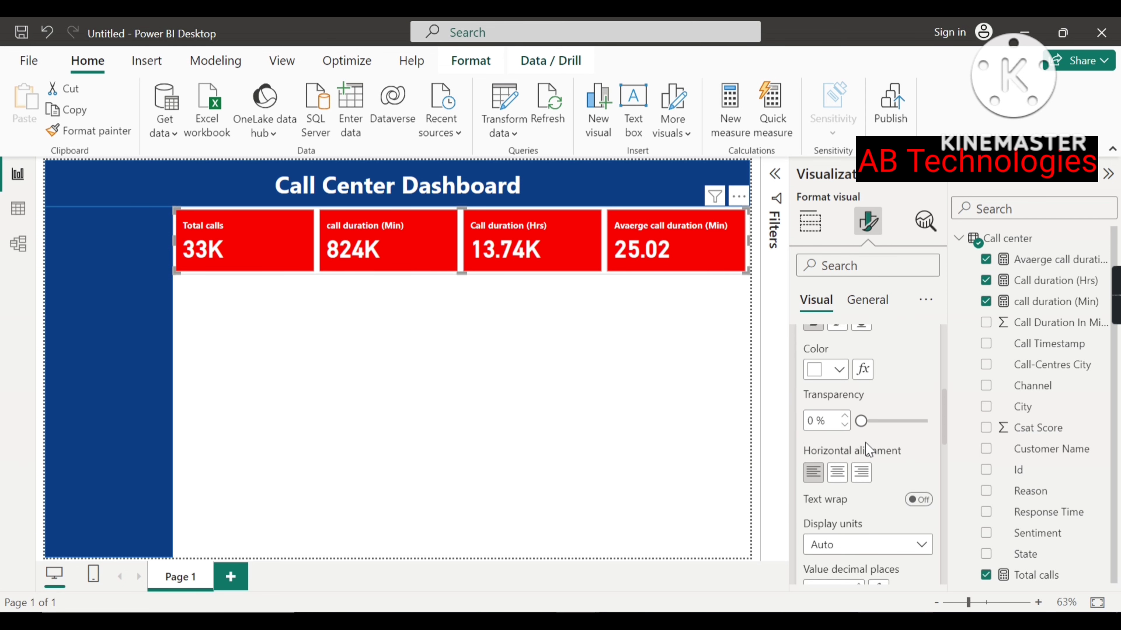
click(838, 481)
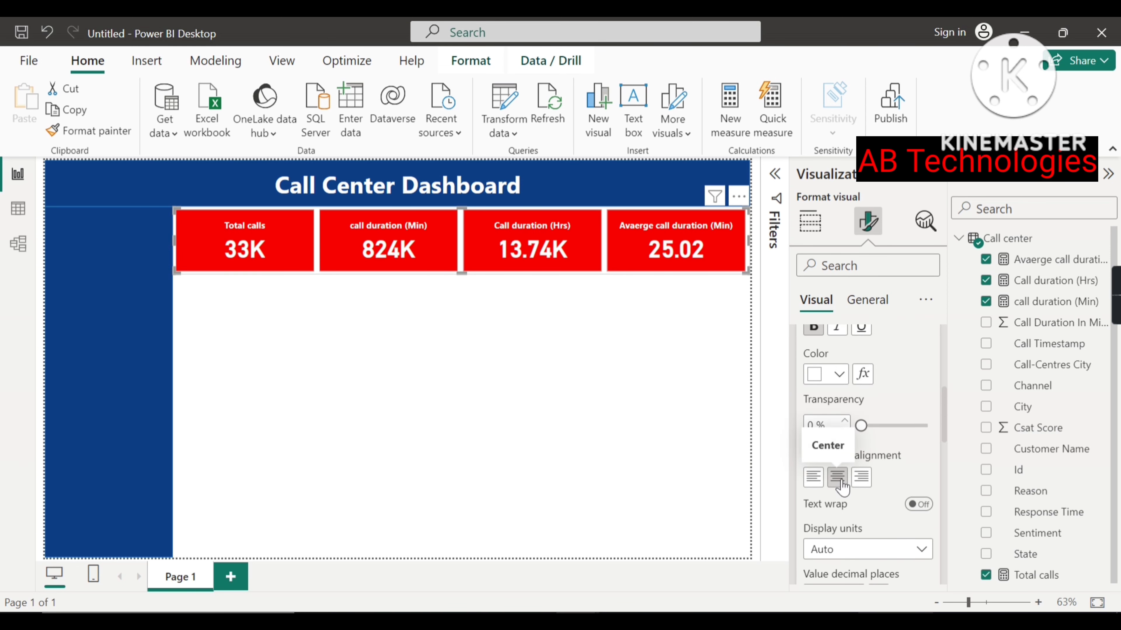
scroll(841, 481, up, 6)
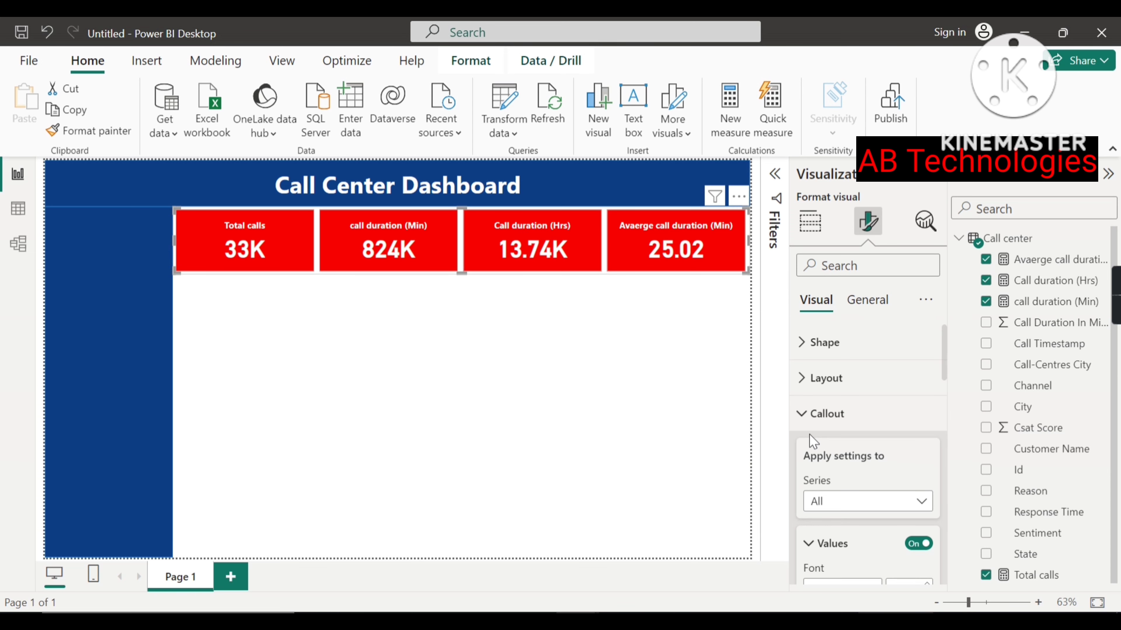
click(811, 419)
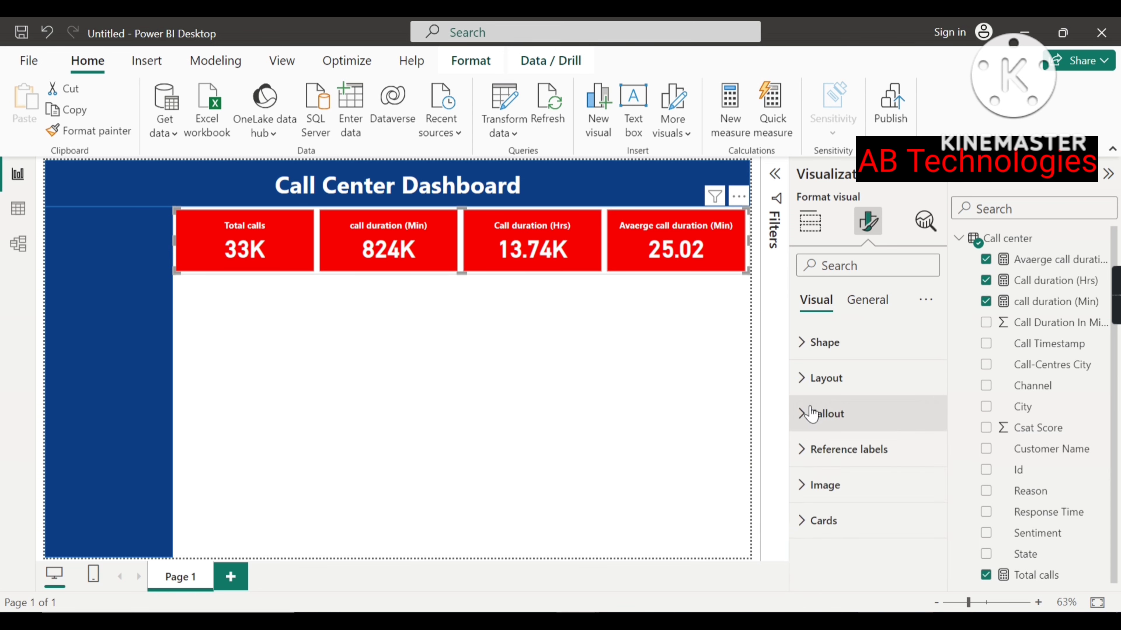
Set the space between cards in the card visual's layout to 3 px, keeping the horizontal orientation.
click(804, 379)
scroll(834, 391, down, 1)
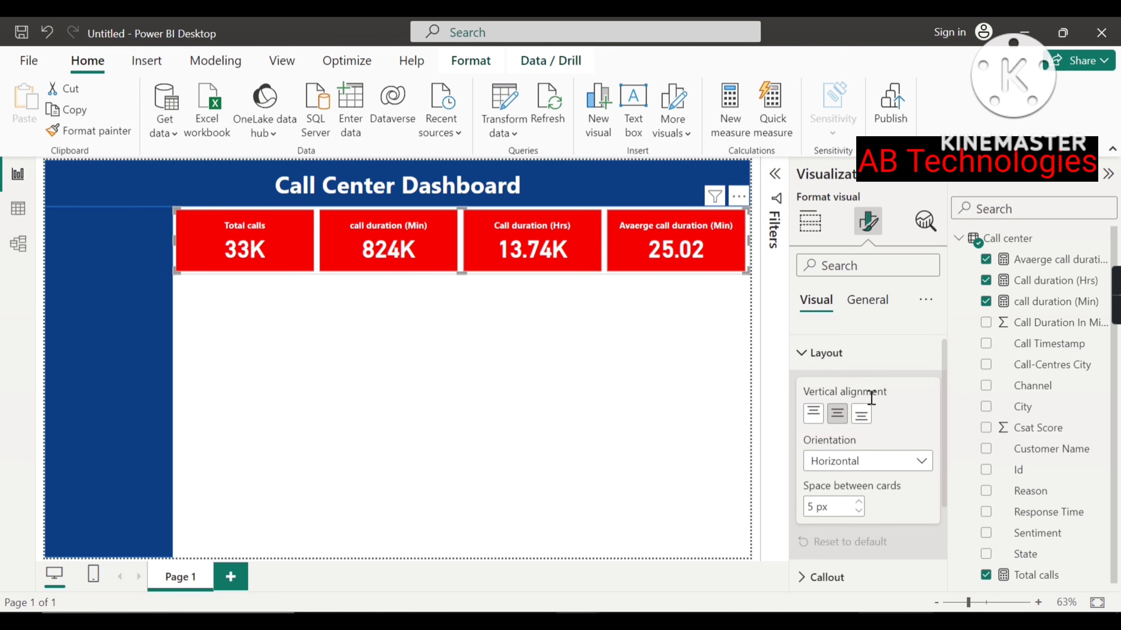
click(899, 463)
click(893, 459)
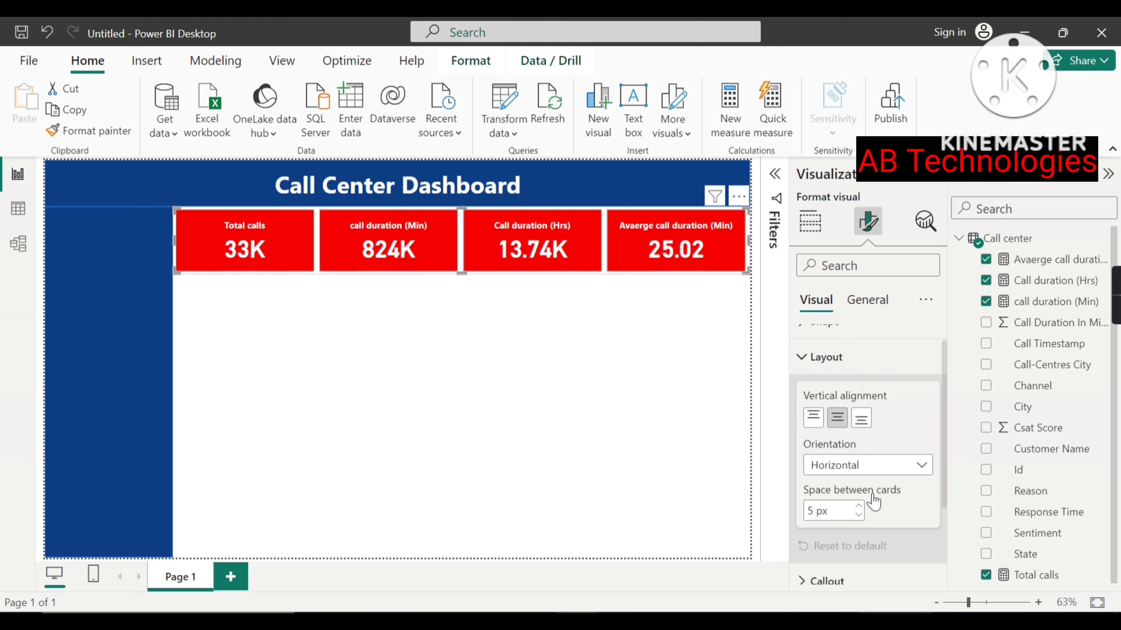
scroll(869, 503, up, 1)
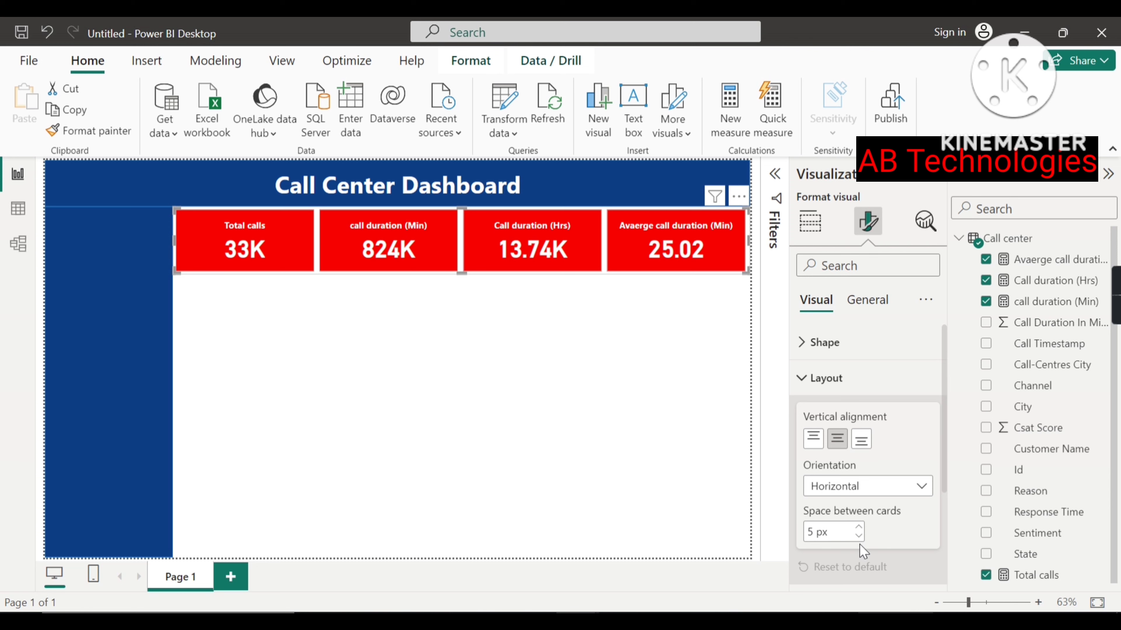
click(857, 527)
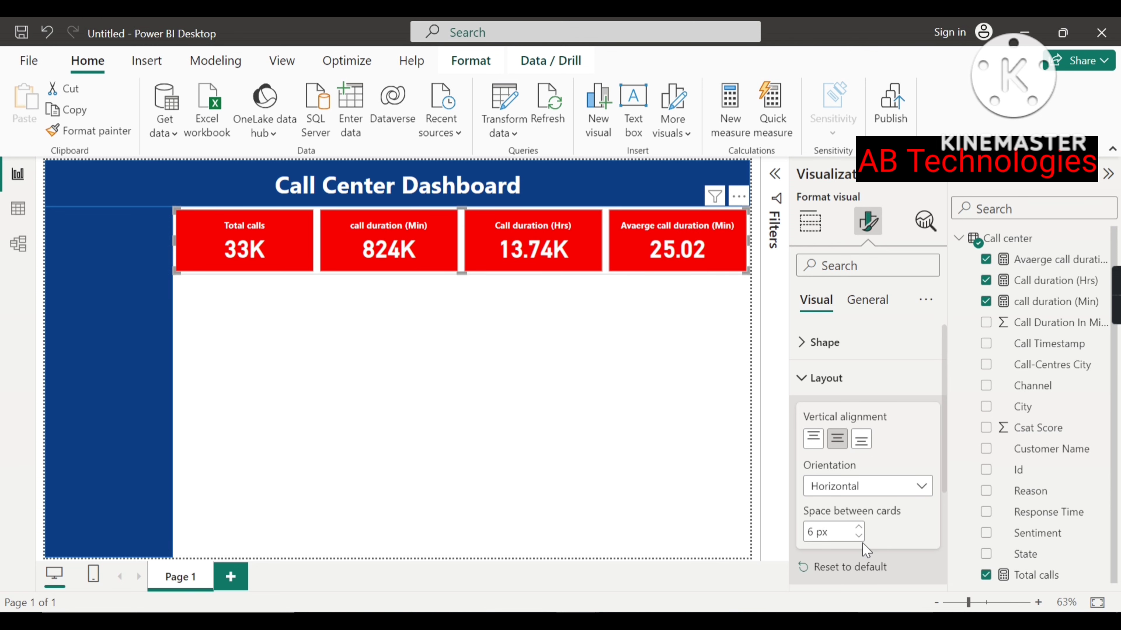
click(858, 536)
click(858, 536)
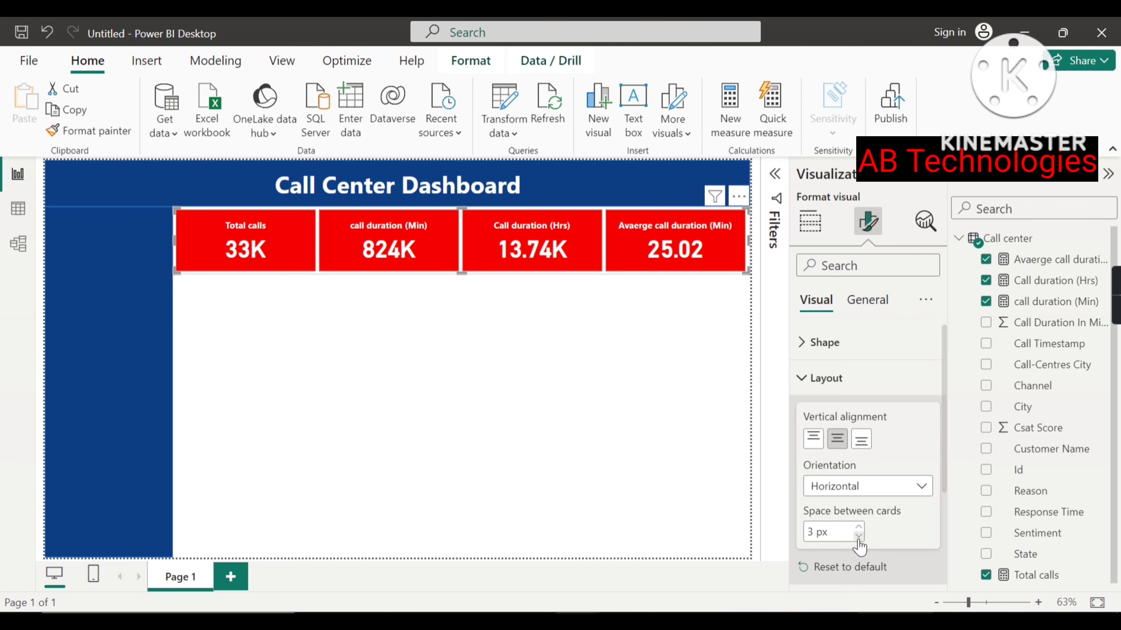
click(808, 379)
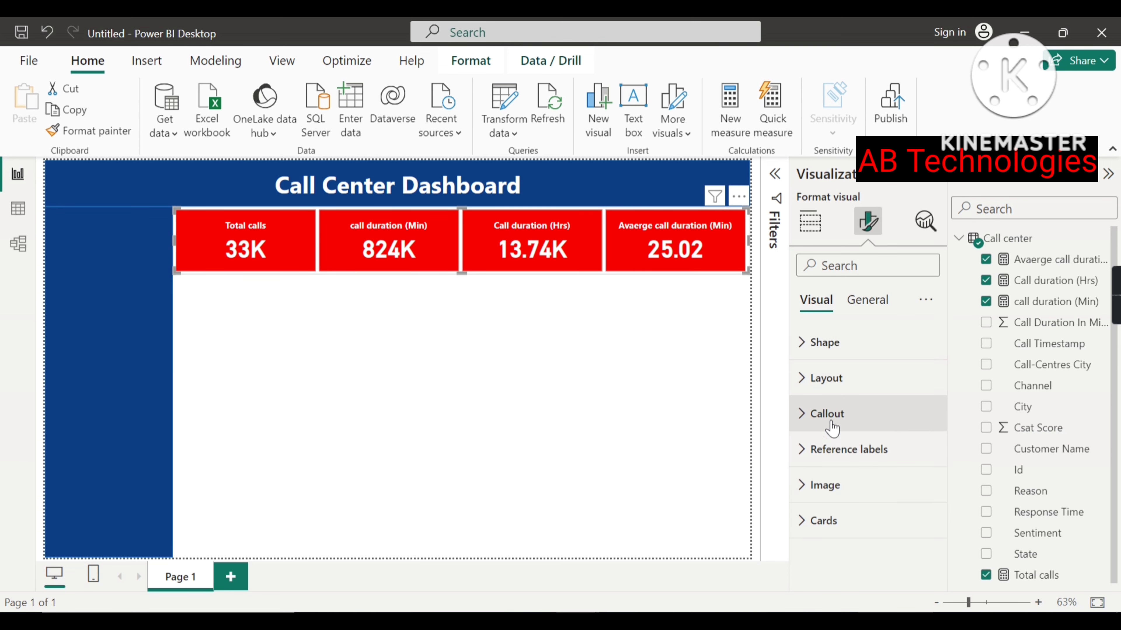
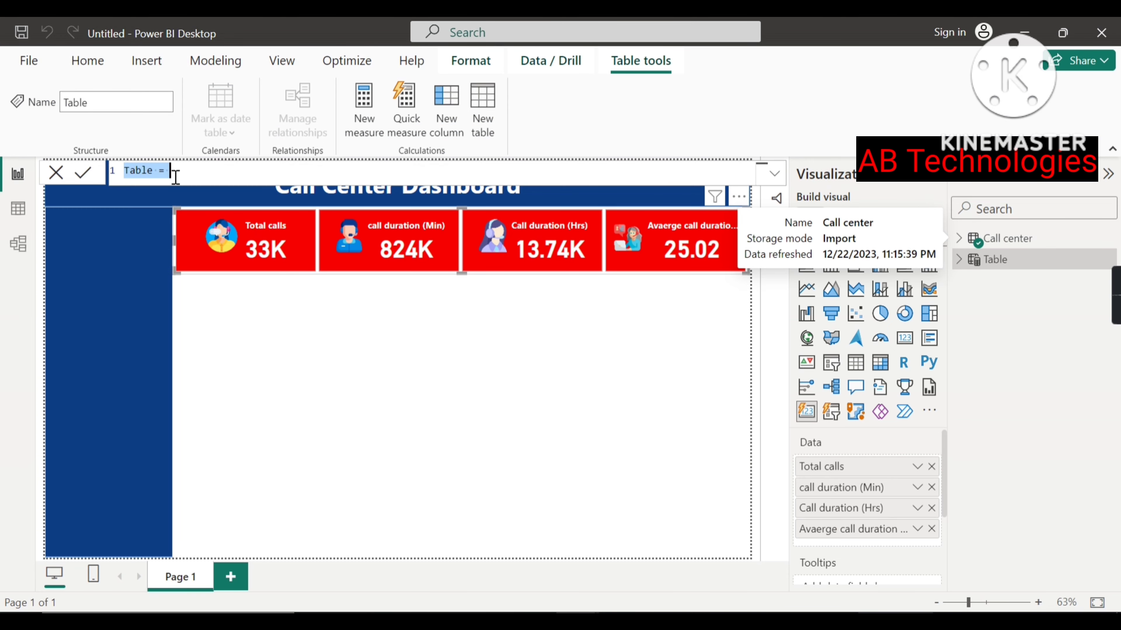
Name the new calculated table Date Table in its formula.
click(154, 170)
key(BackSpace)
key(BackSpace)
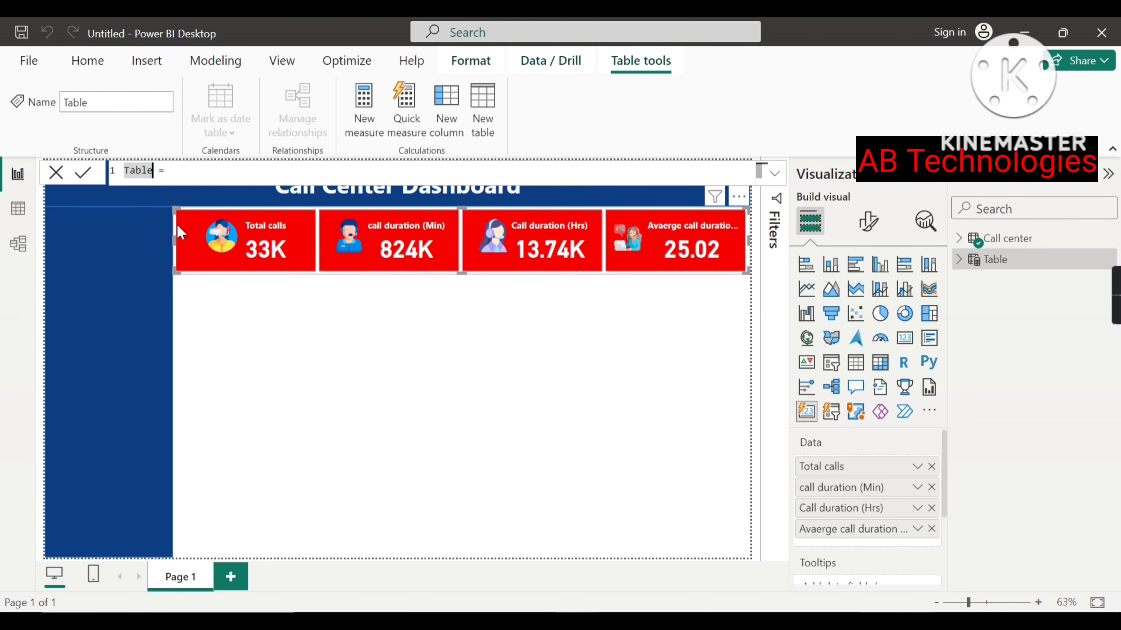
key(BackSpace)
key(BackSpace)
key(BackSpace)
text(Date TAb)
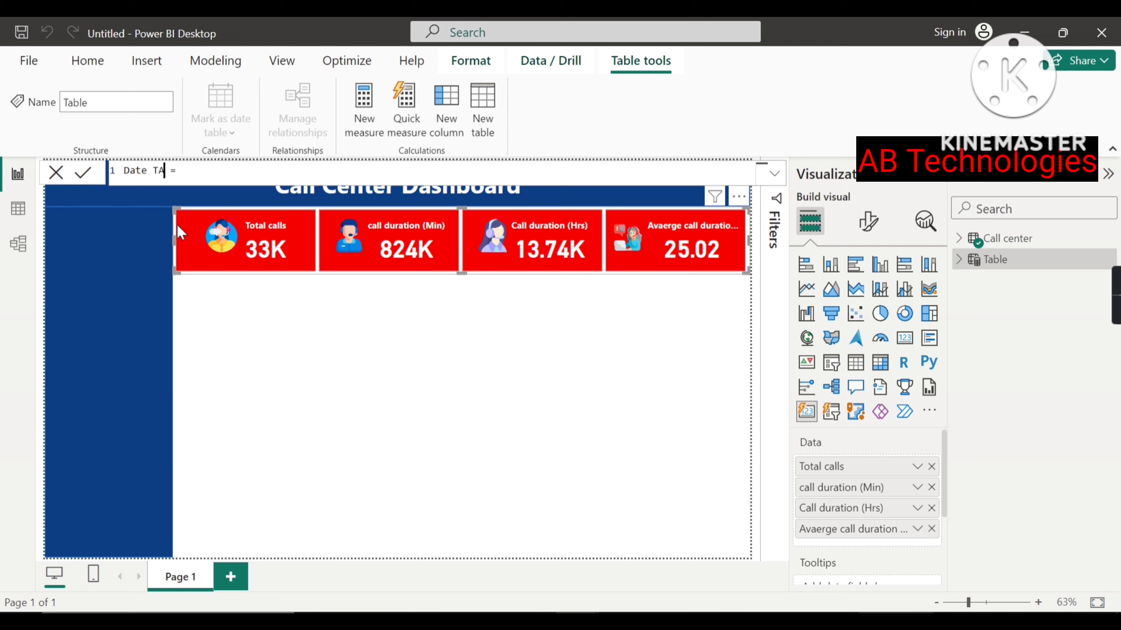
text(le)
key(BackSpace)
key(BackSpace)
key(BackSpace)
key(BackSpace)
text(able)
Begin the Date Table expression with the CALENDAR function.
key(Right)
key(Right)
text(cal)
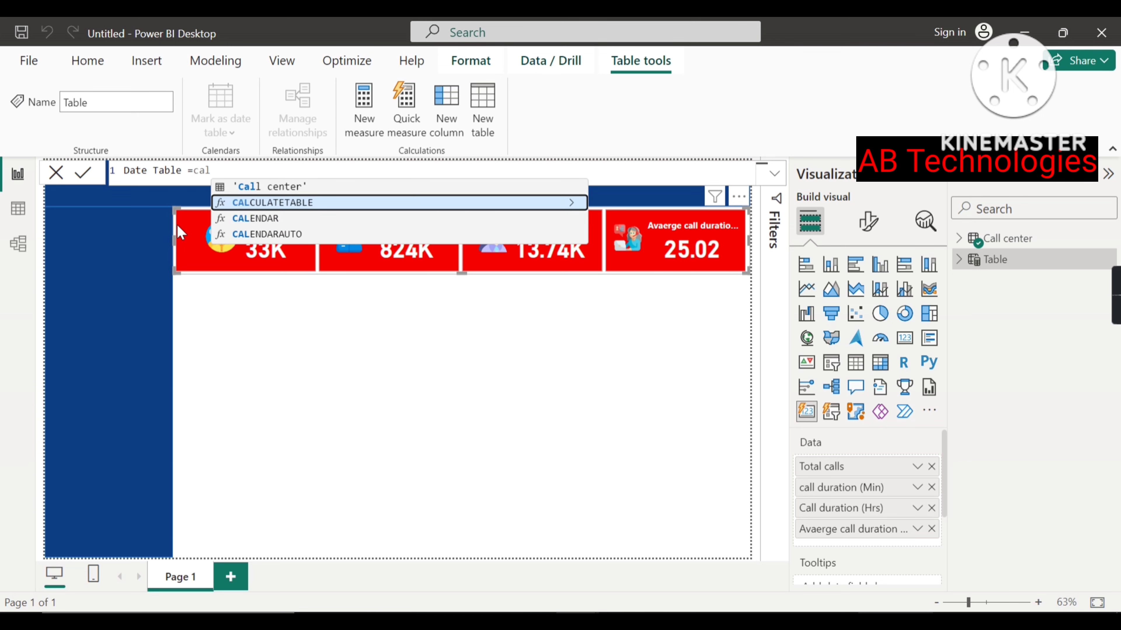
key(Down)
key(Tab)
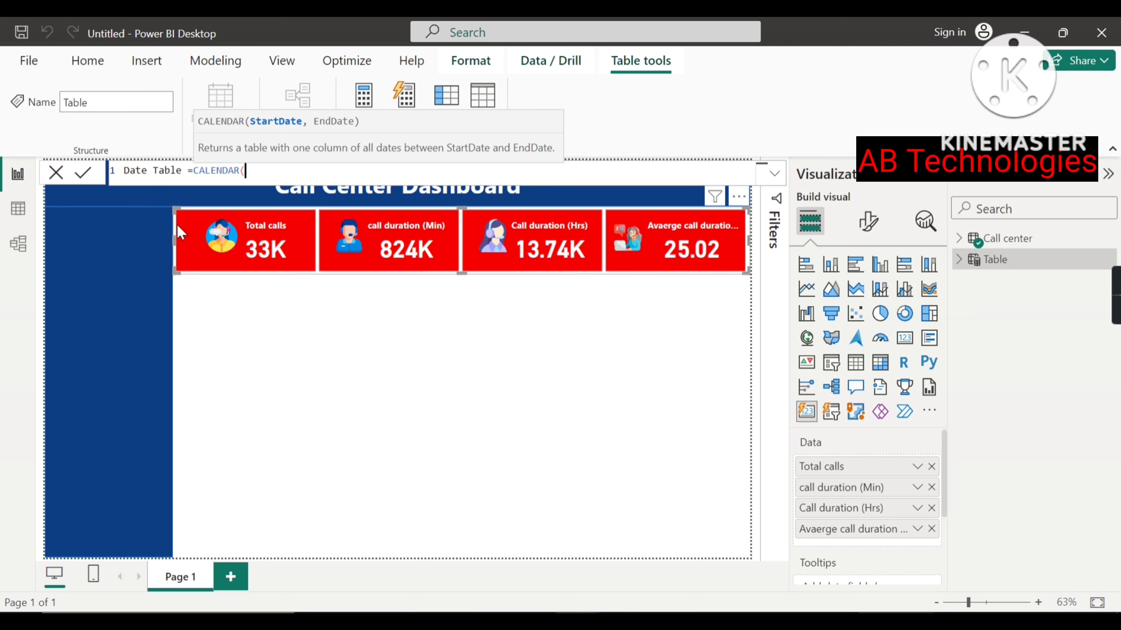
Enter MIN('Call center'[Call Timestamp]) as the start date of the CALENDAR function.
text(MIN()
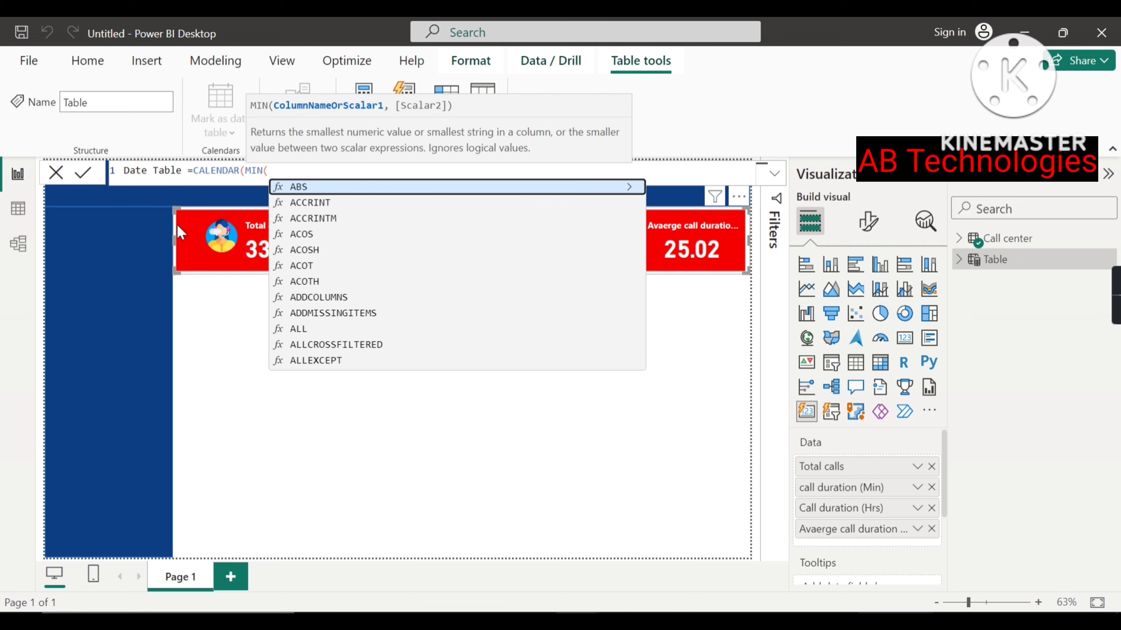
text(time)
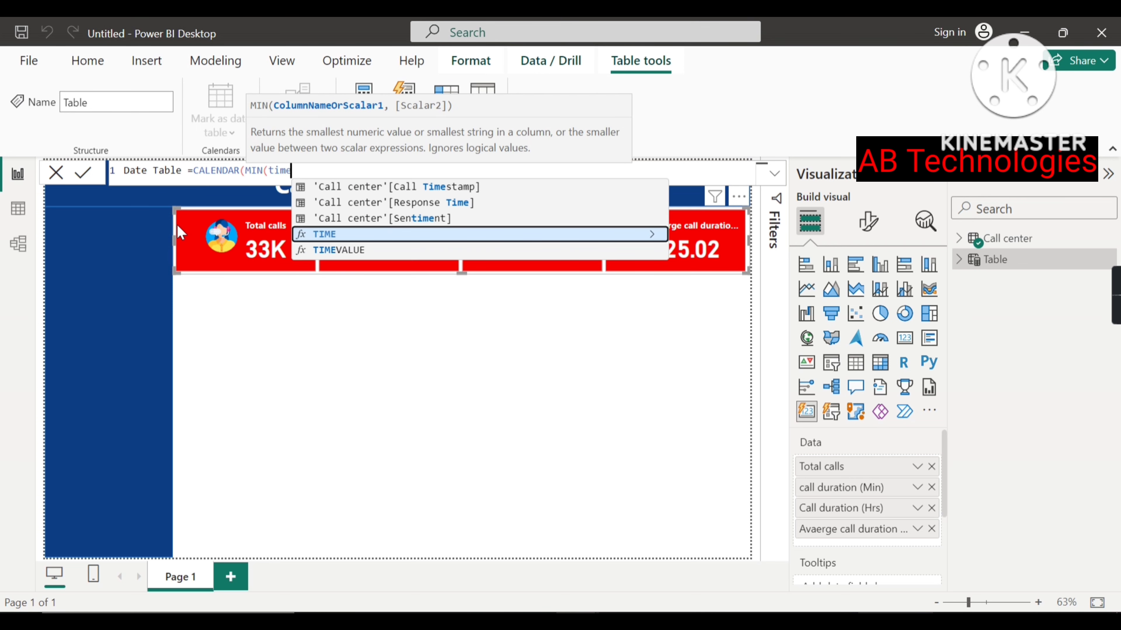
key(Up)
key(Up)
key(Up)
key(Up)
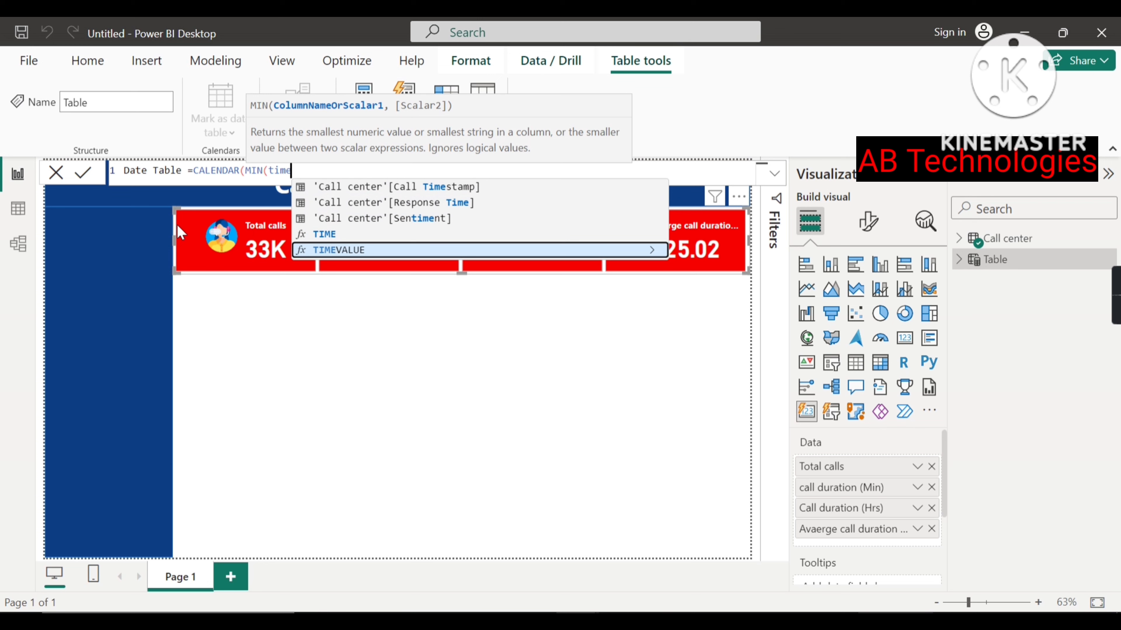
key(Up)
key(Up)
key(Up)
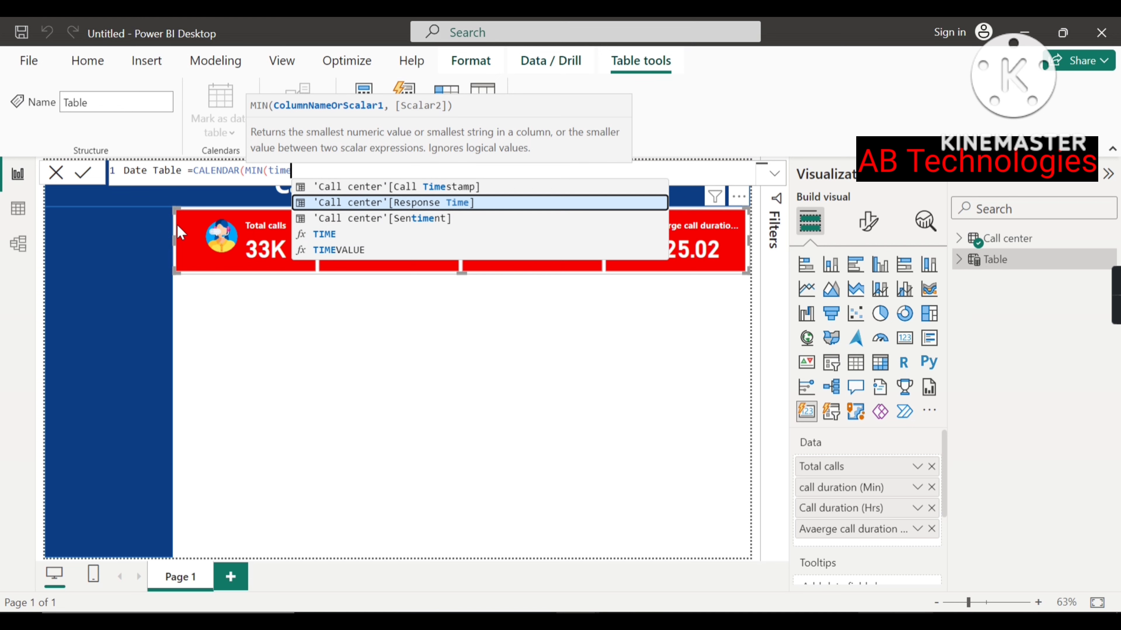
key(Up)
key(Tab)
text(),)
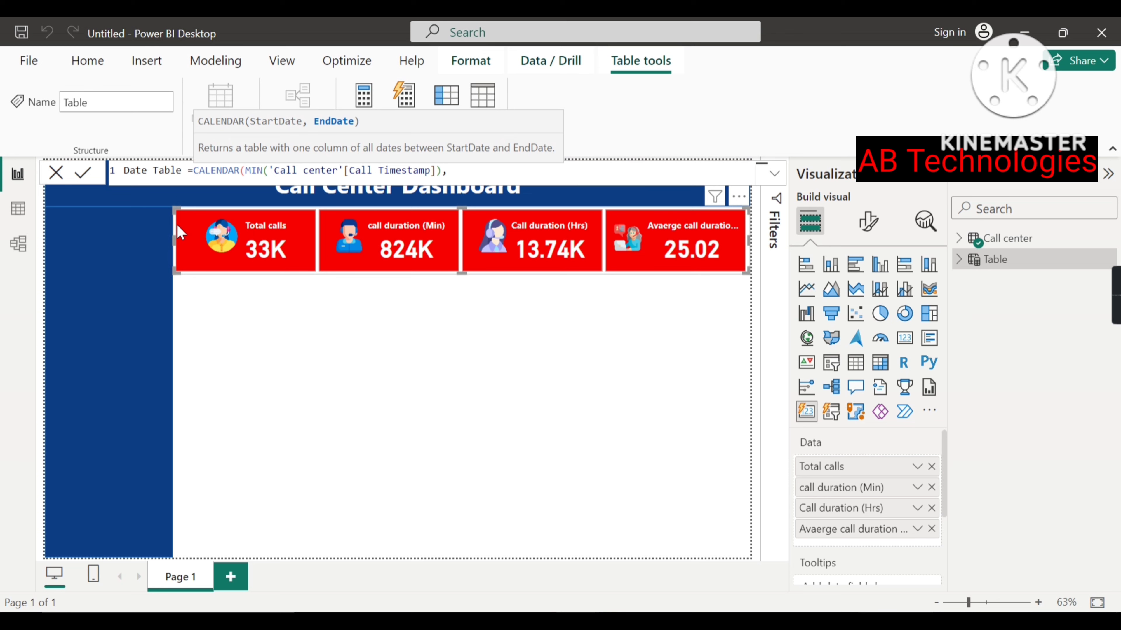
Enter MAX('Call center'[Call Timestamp]) as the end date of the CALENDAR function and commit the Date Table formula.
text(ma)
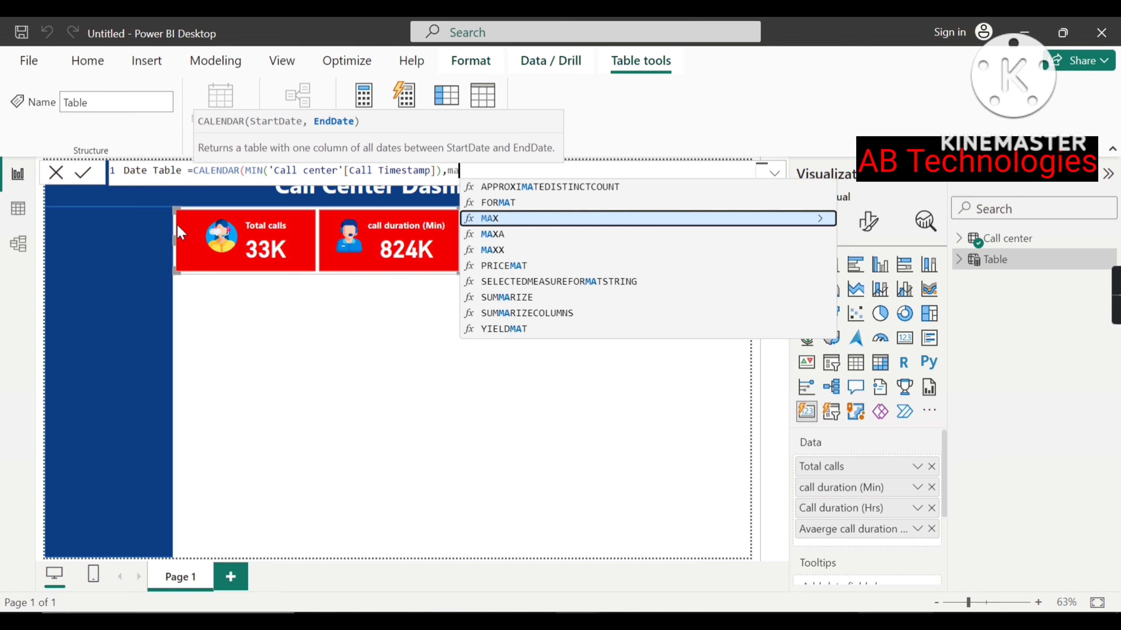
text(x)
key(Tab)
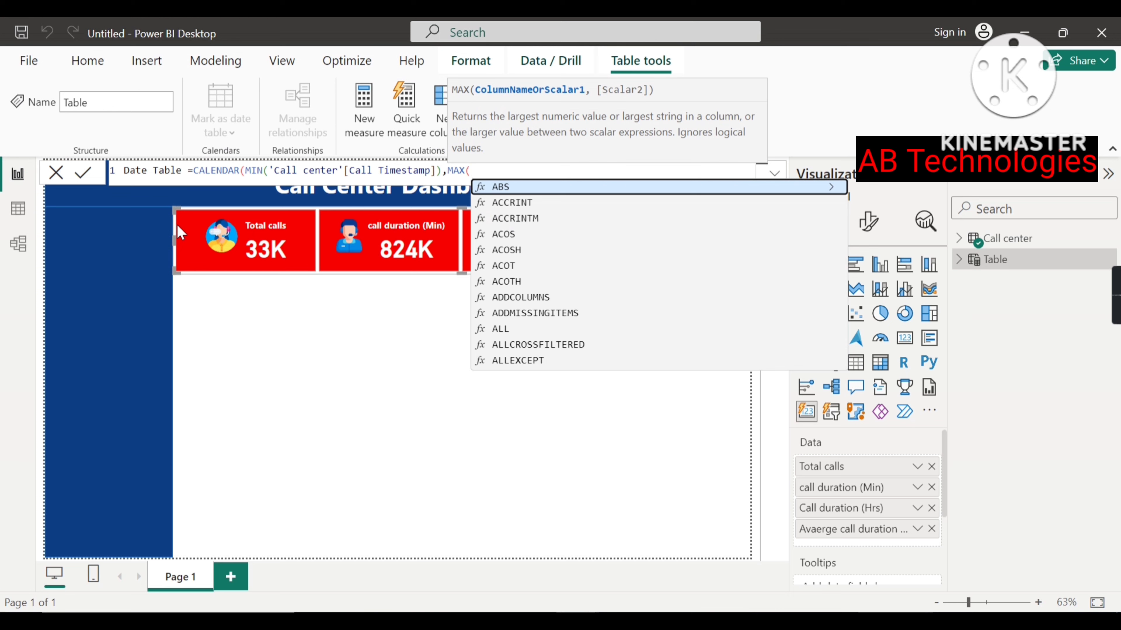
text(time)
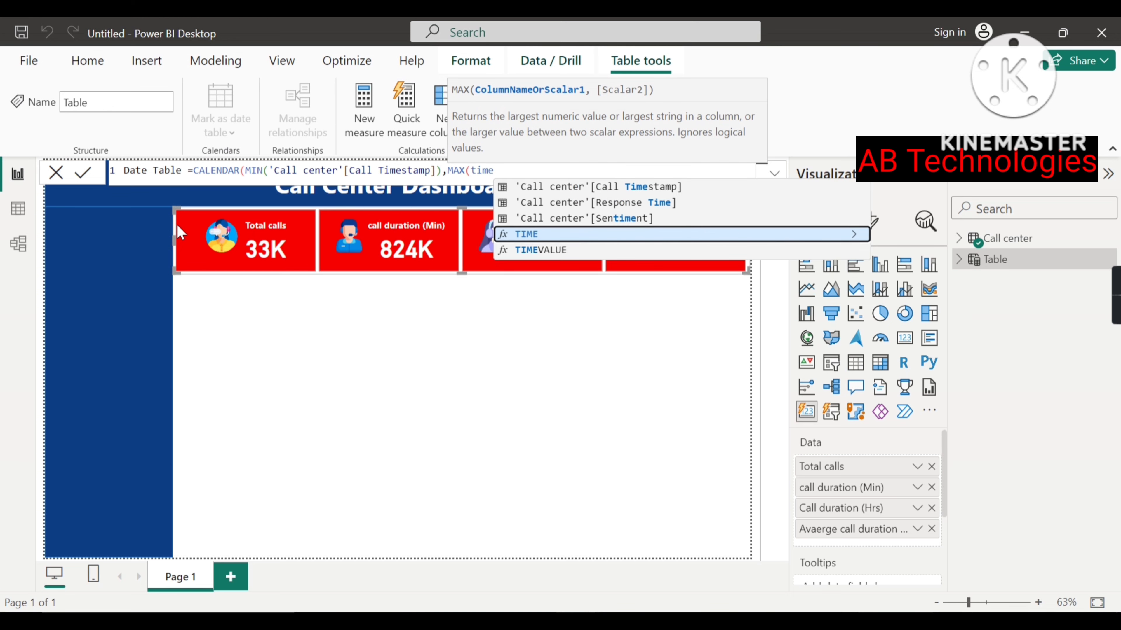
key(Up)
key(Up)
key(Up)
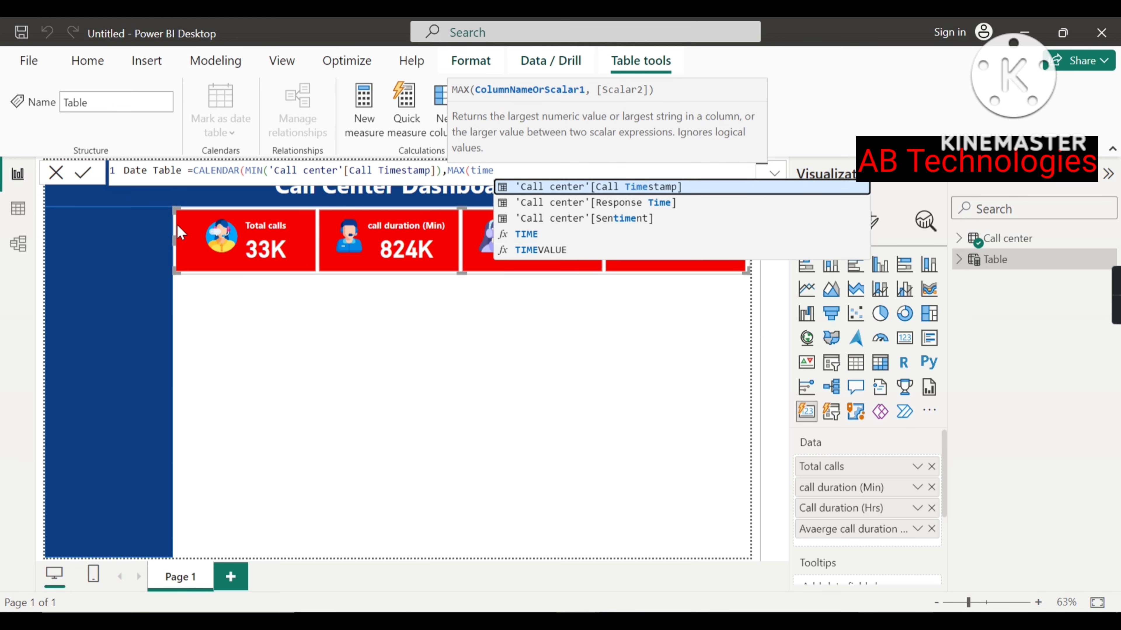
key(Tab)
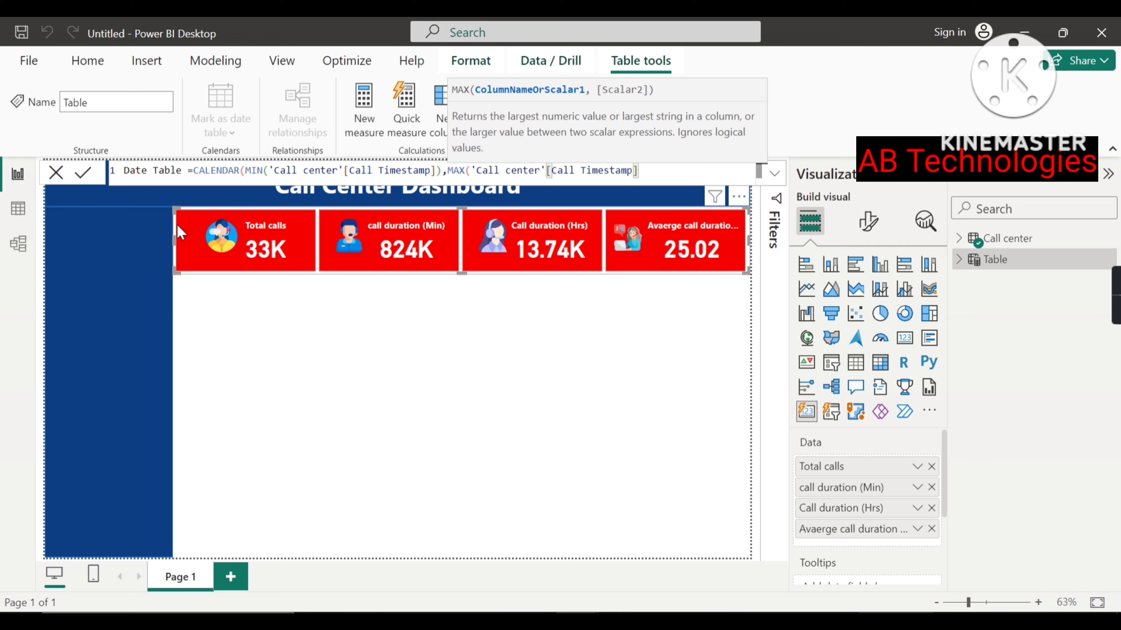
text())
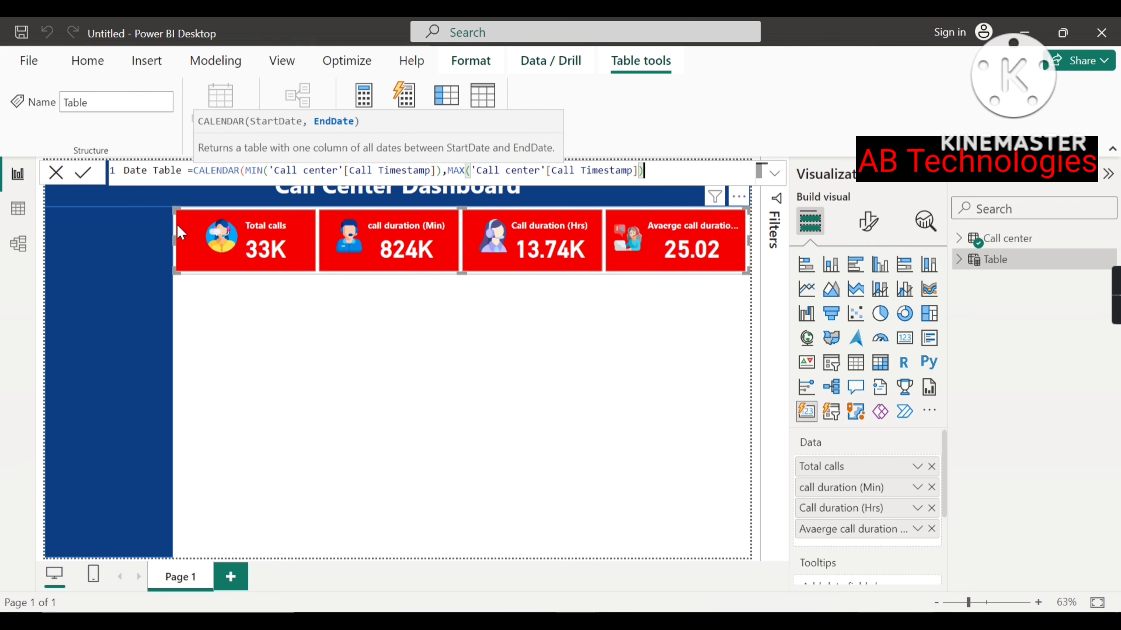
key(Return)
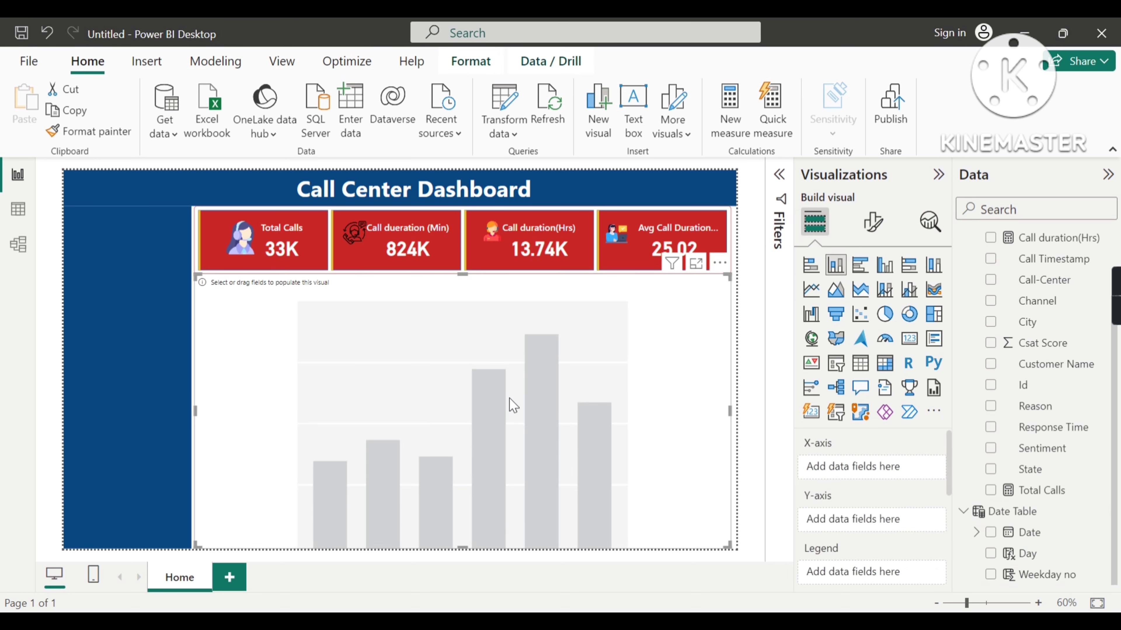
Shrink the empty column chart to a wide, short block beneath the first two KPI cards.
drag(728, 551, 388, 380)
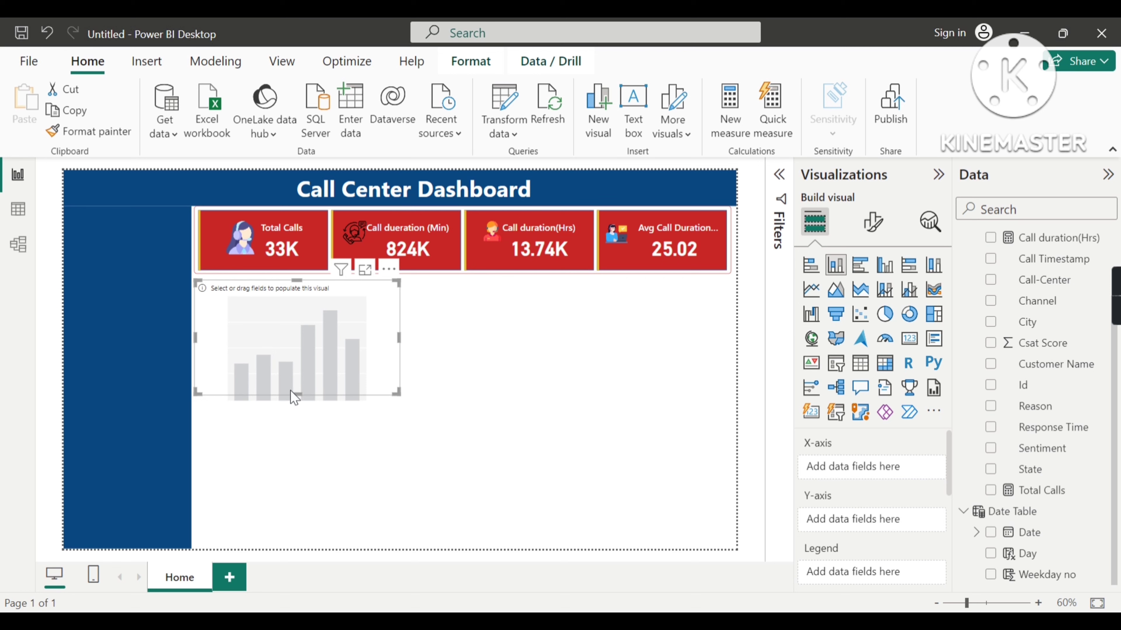
drag(289, 391, 302, 393)
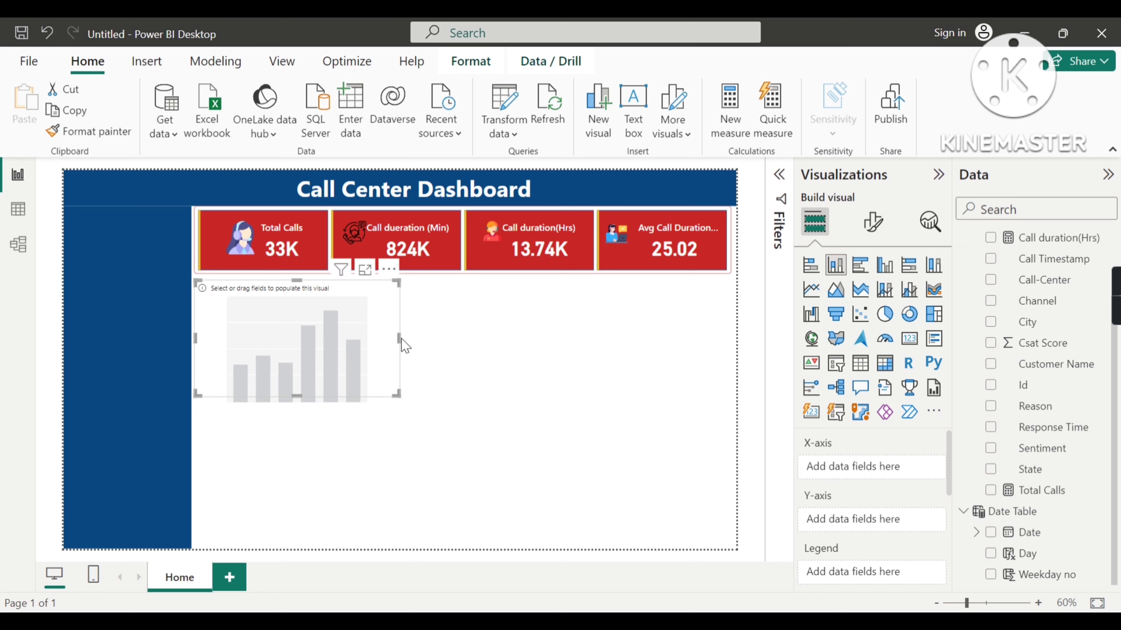
drag(399, 341, 462, 343)
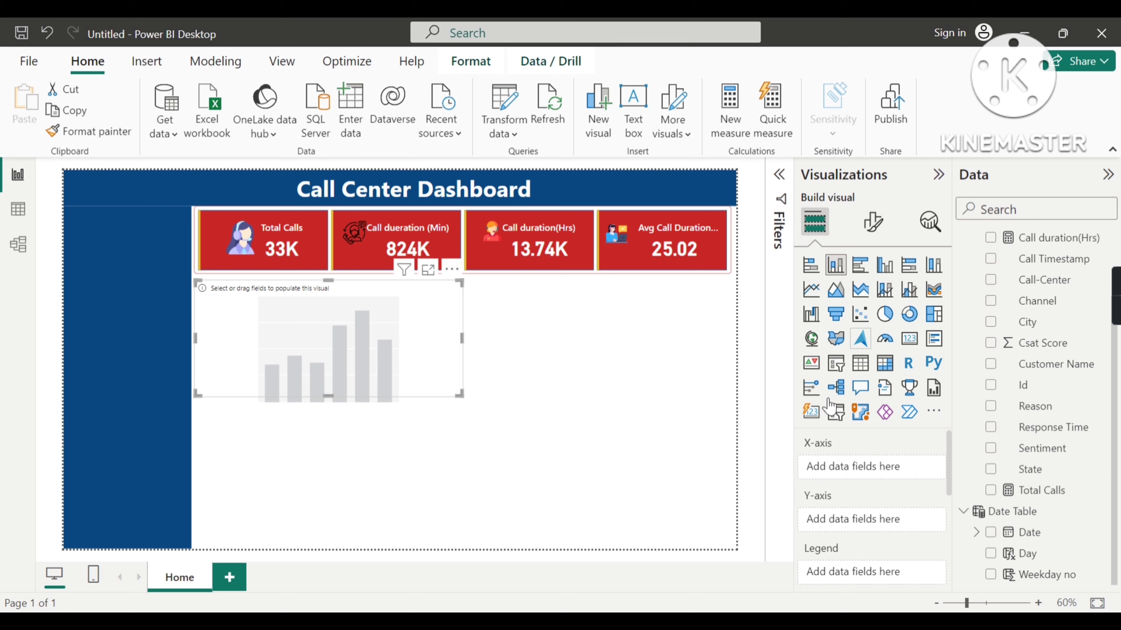
Check the chart requirements in the Word document, then plot Total Calls on the Y-axis by the Date Table's Day on the X-axis.
key(alt+Tab)
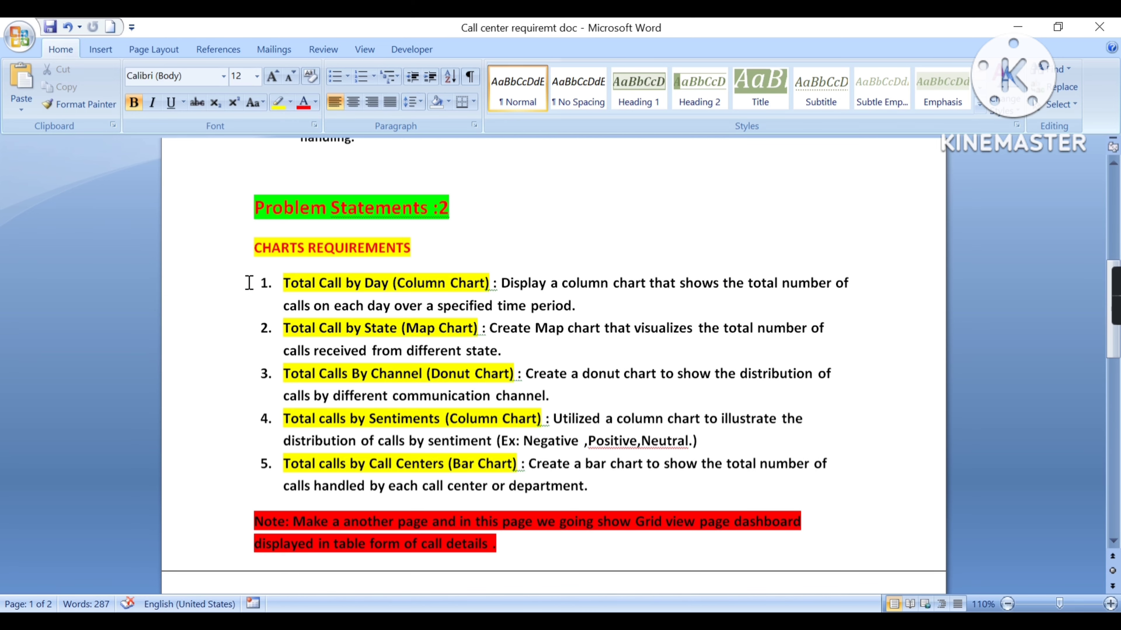
key(alt+Tab)
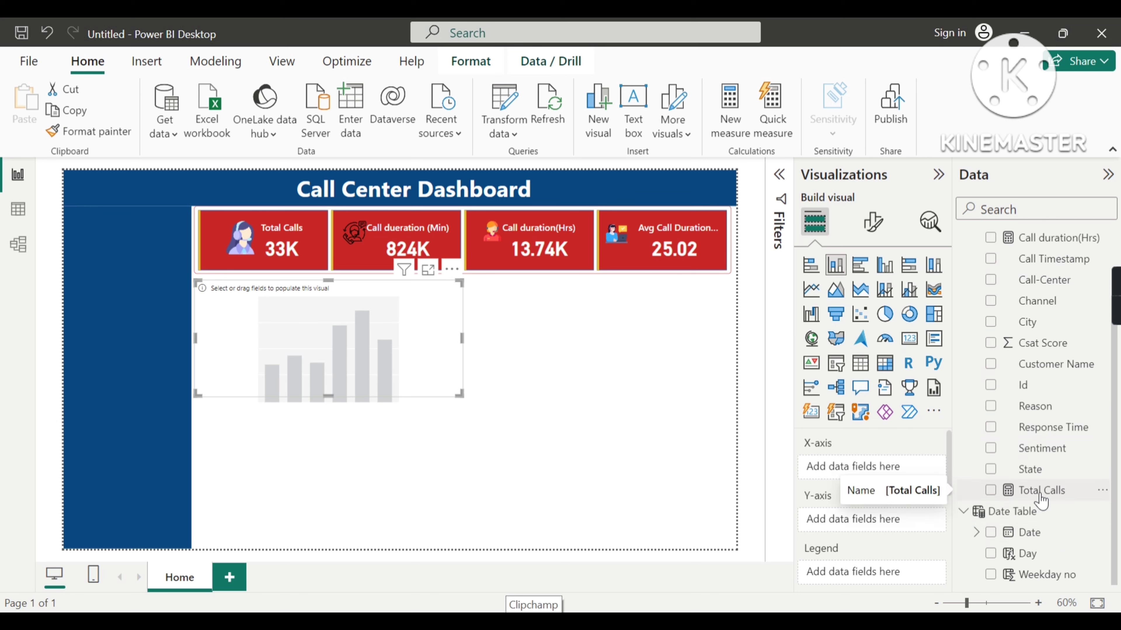
drag(1041, 500, 881, 524)
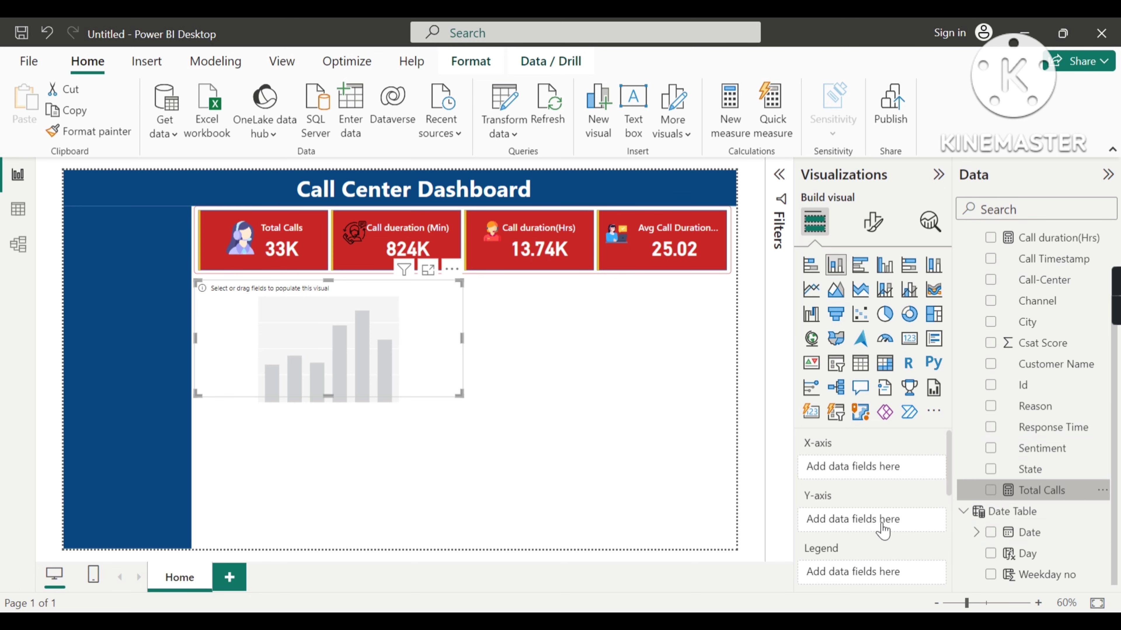
drag(1023, 553, 867, 484)
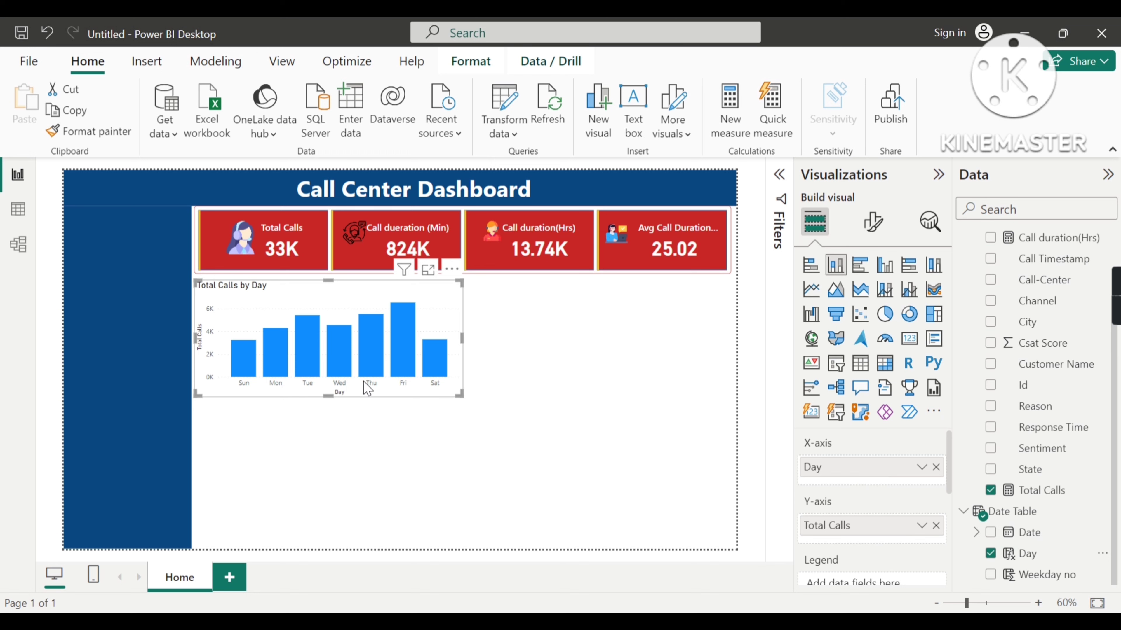
Turn off the column chart's X-axis title and make the X-axis labels bold at size 10.
click(873, 223)
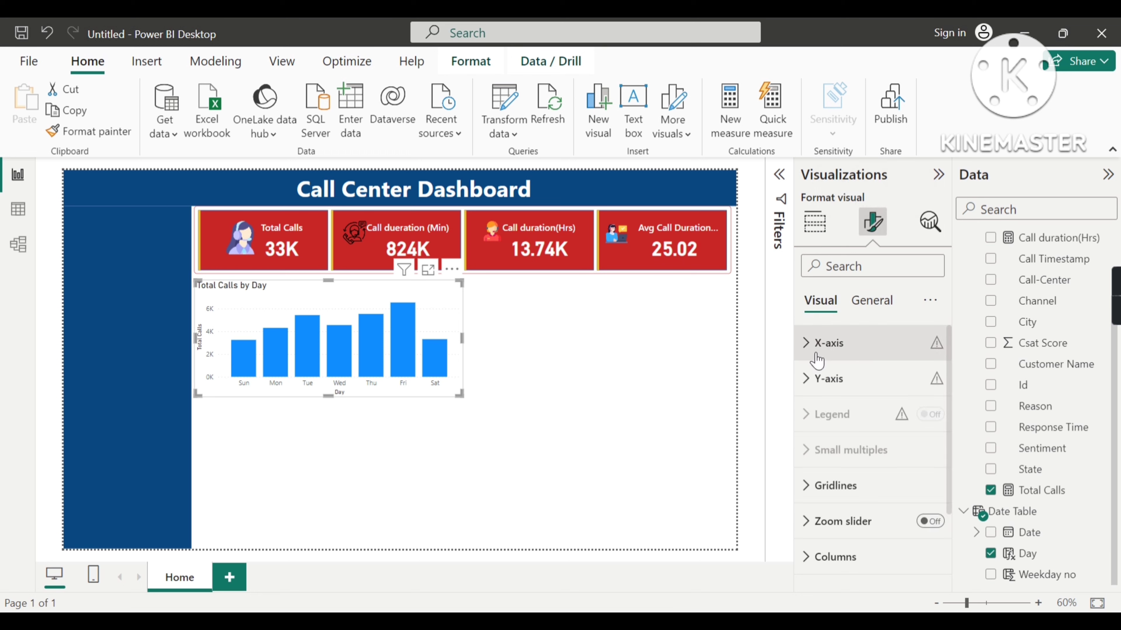
click(811, 343)
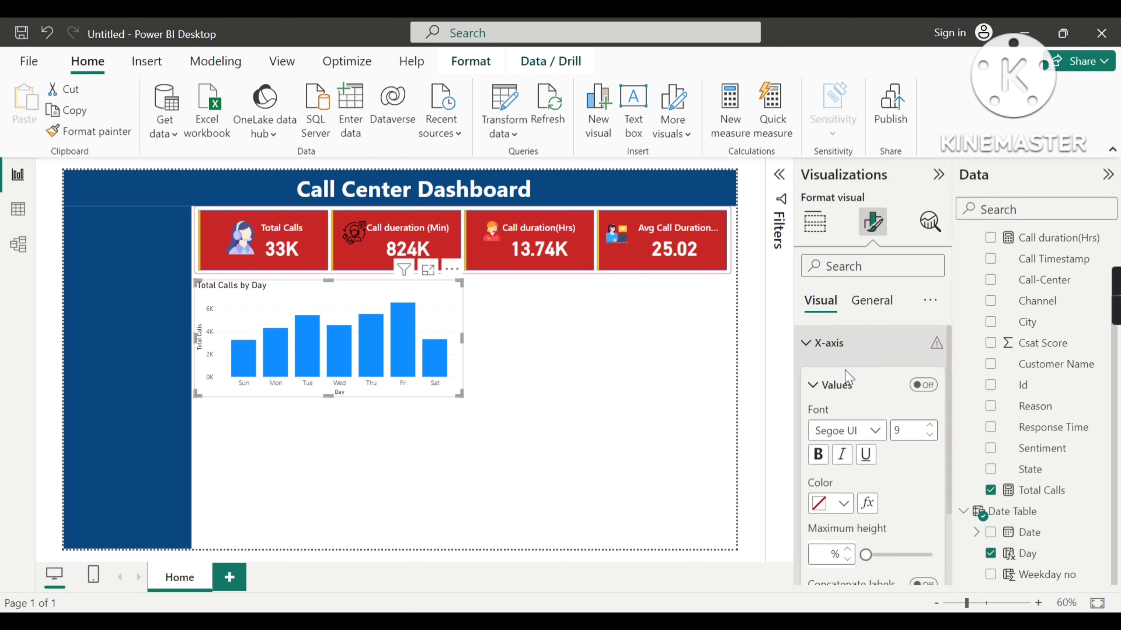
scroll(860, 442, down, 3)
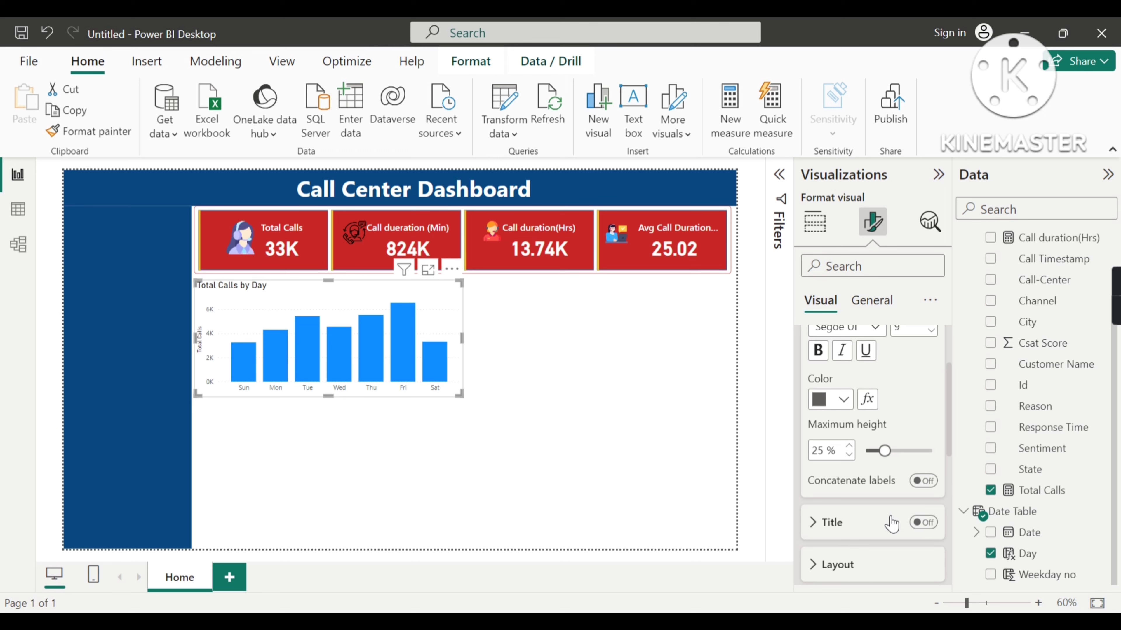
scroll(887, 516, up, 2)
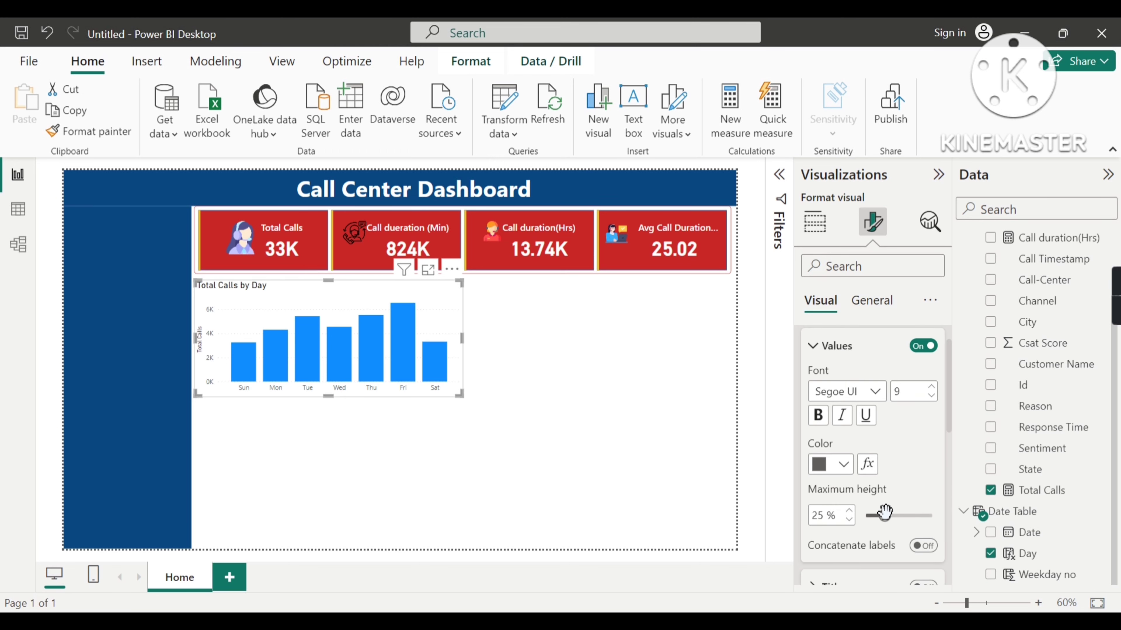
scroll(885, 512, down, 1)
scroll(885, 513, up, 1)
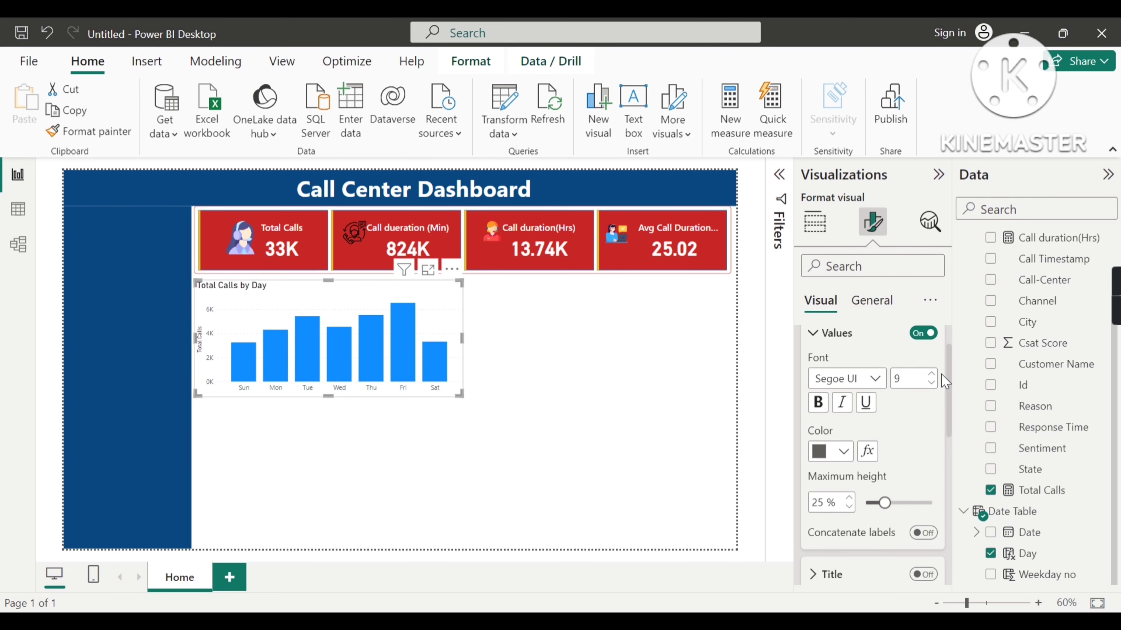
click(931, 375)
click(818, 404)
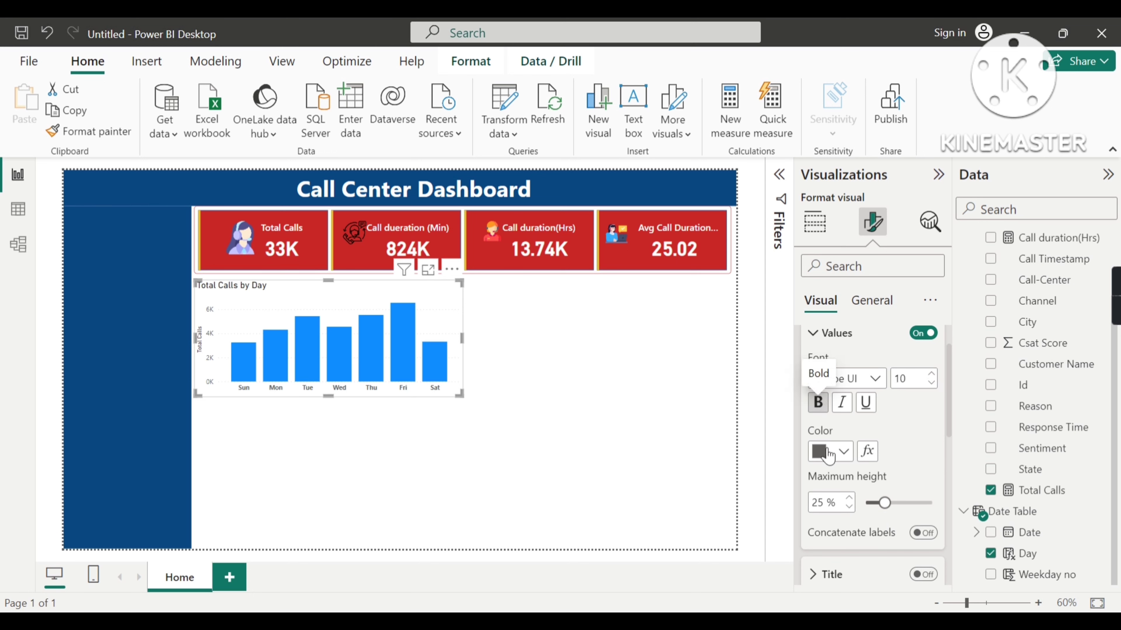
click(844, 451)
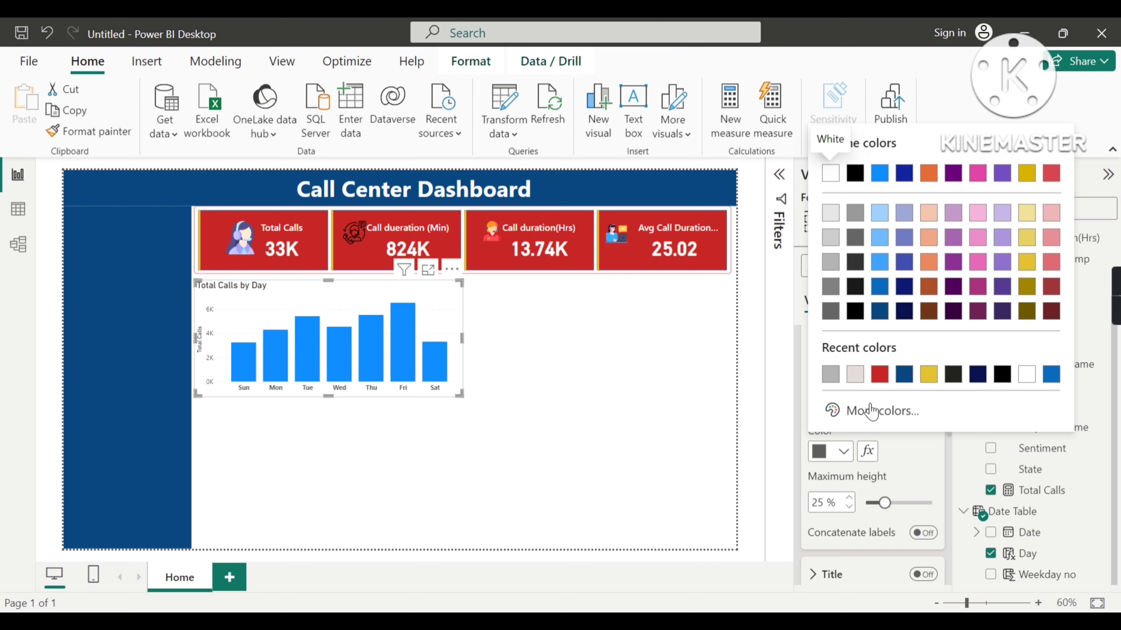
click(892, 461)
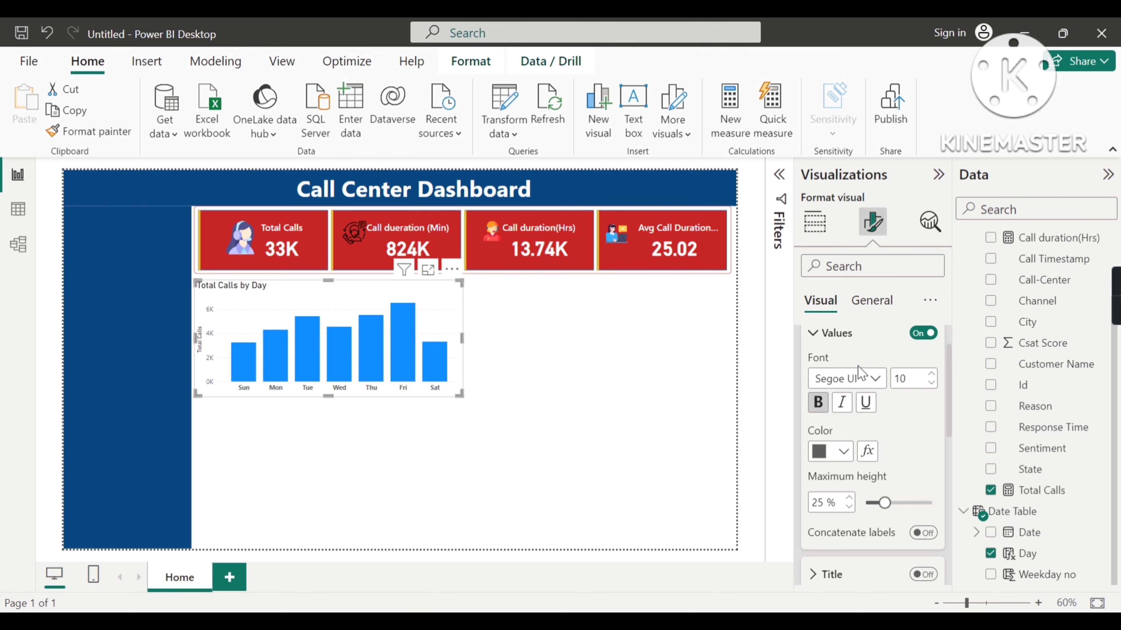
Set the column chart's background to the light pinkish-grey recent color.
click(878, 304)
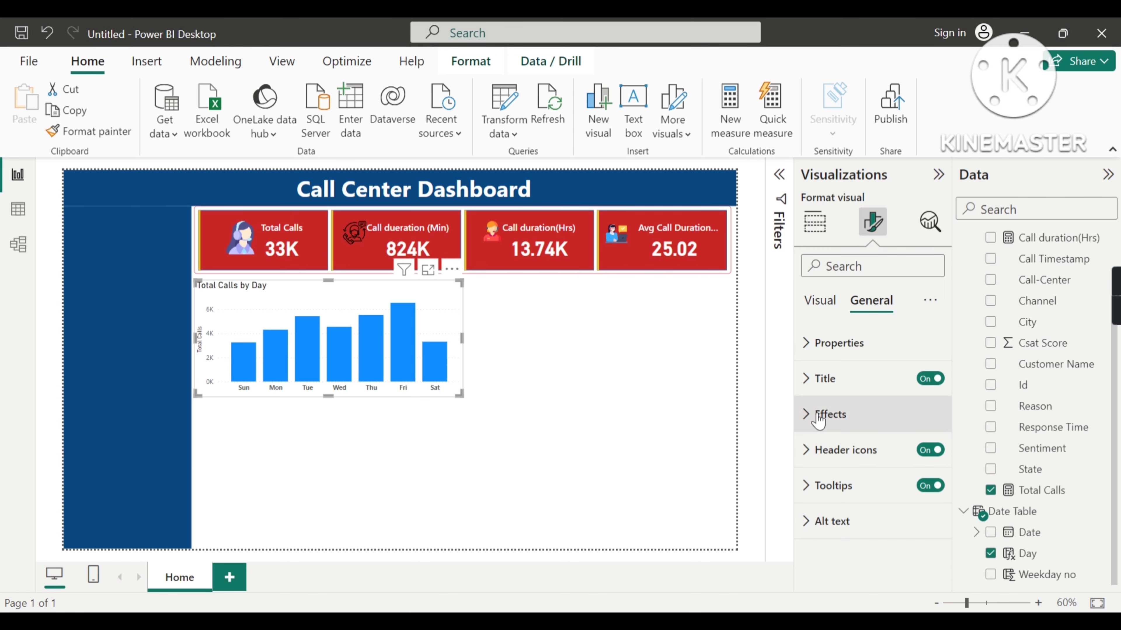
click(833, 415)
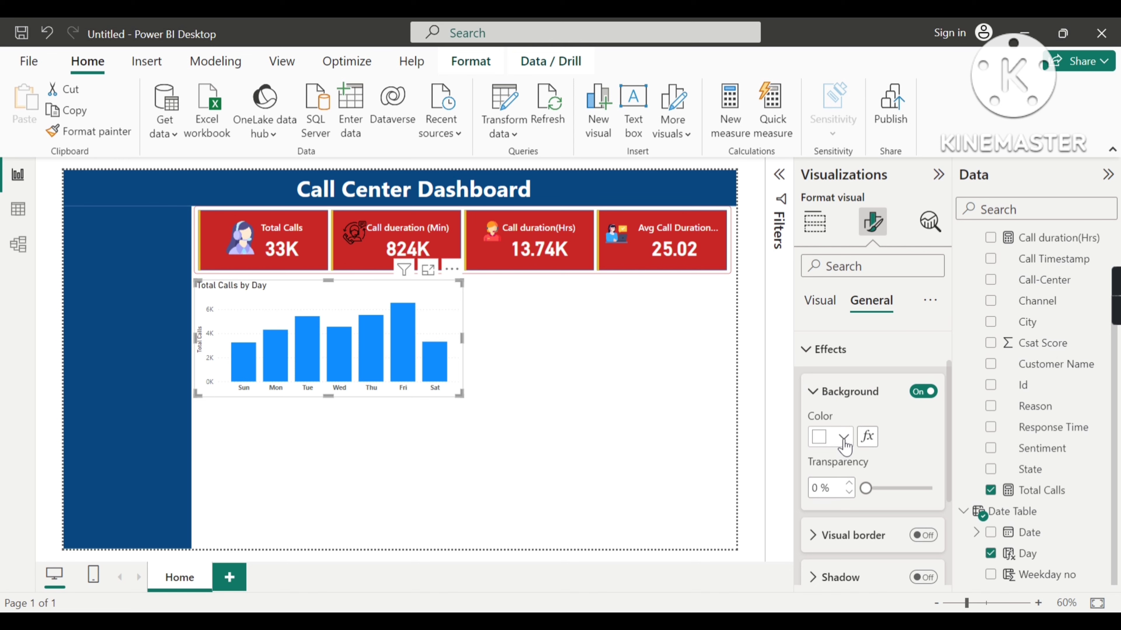
click(843, 438)
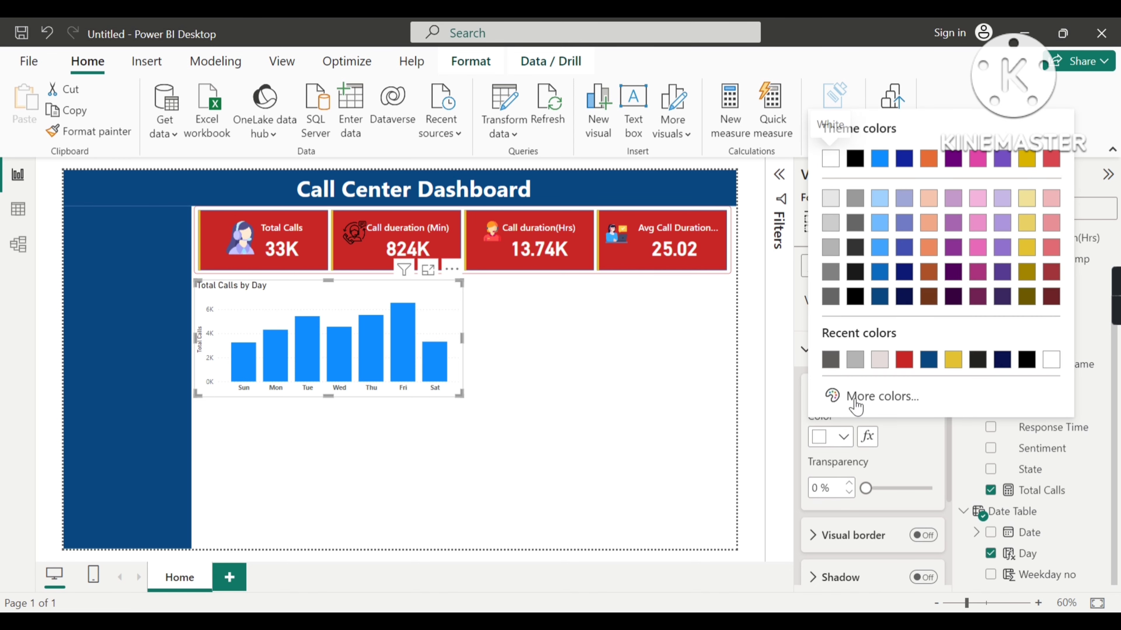
click(878, 360)
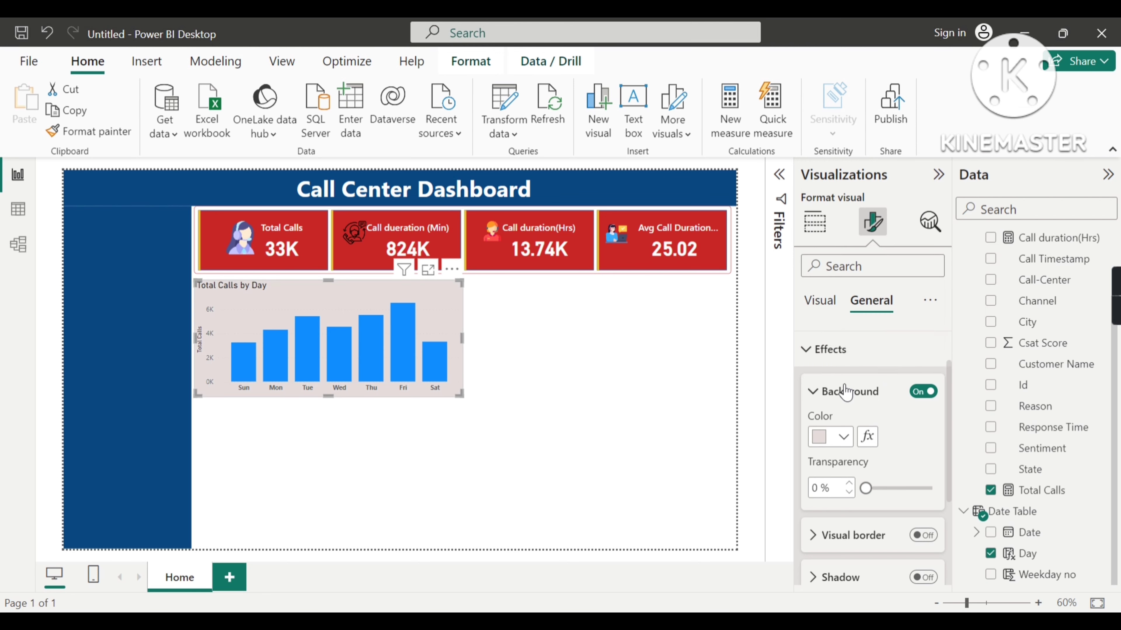
scroll(805, 414, up, 2)
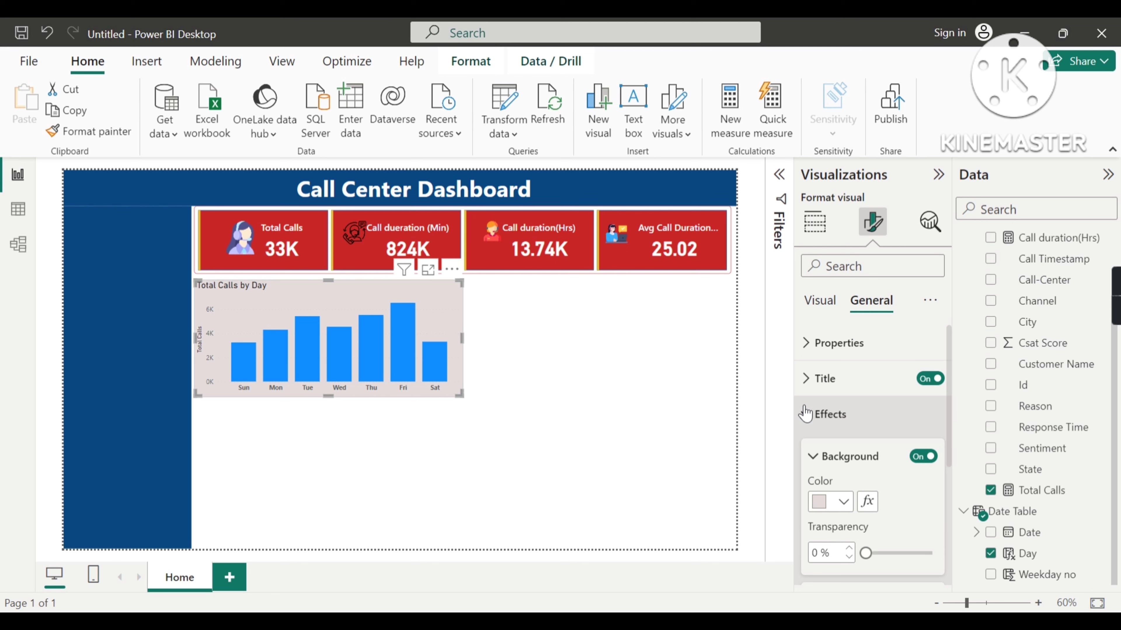
click(805, 414)
Turn off both the values and the title of the column chart's Y-axis.
click(820, 301)
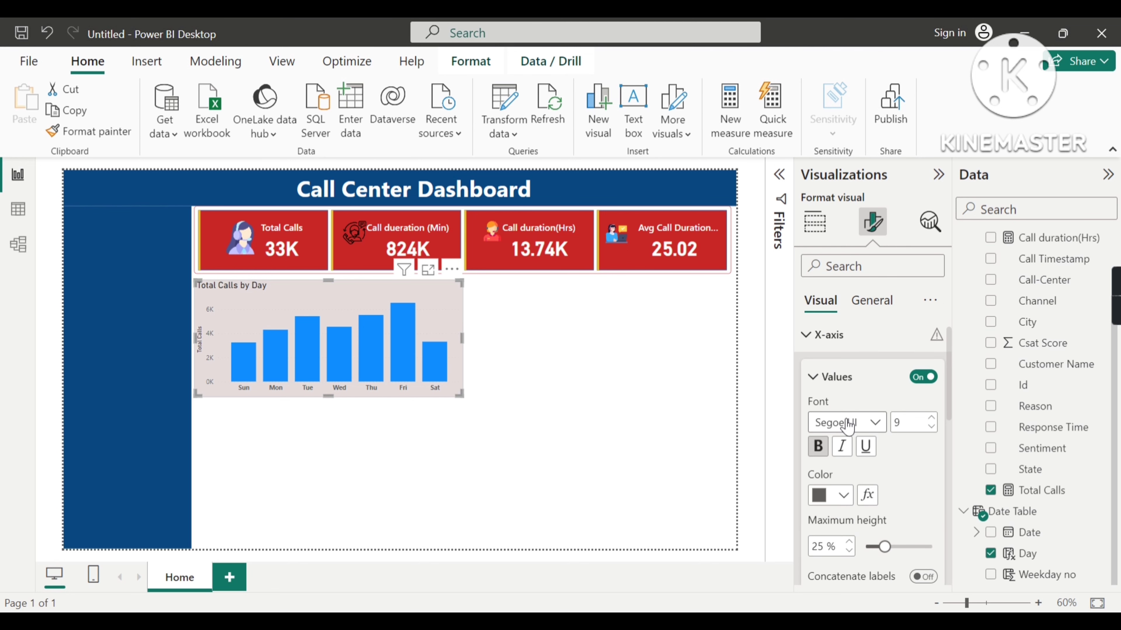
click(816, 332)
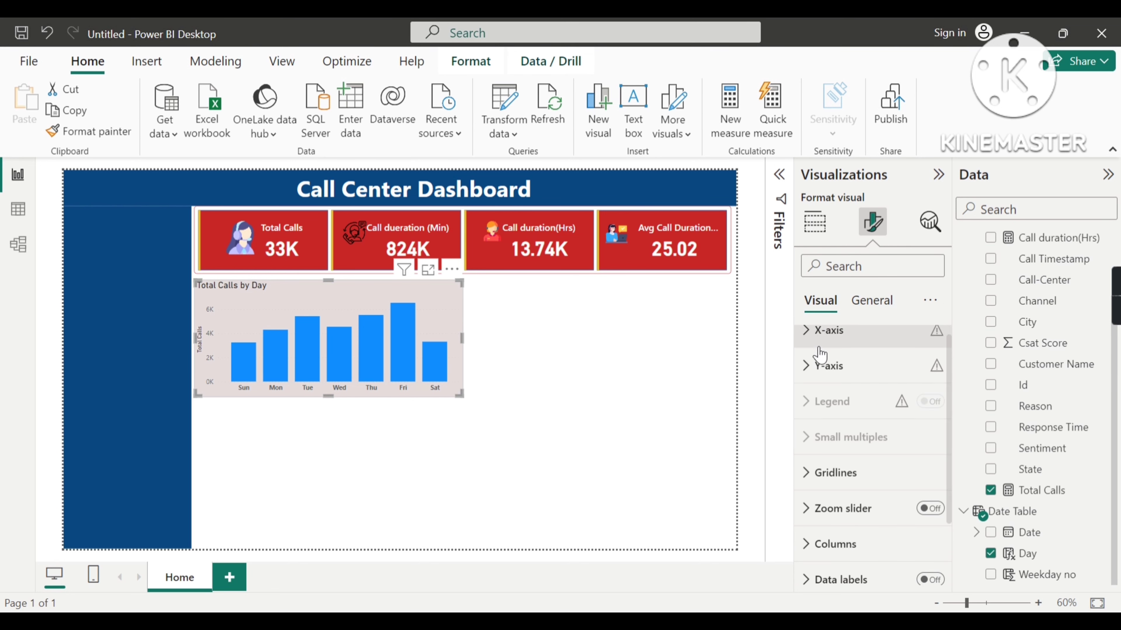
click(815, 367)
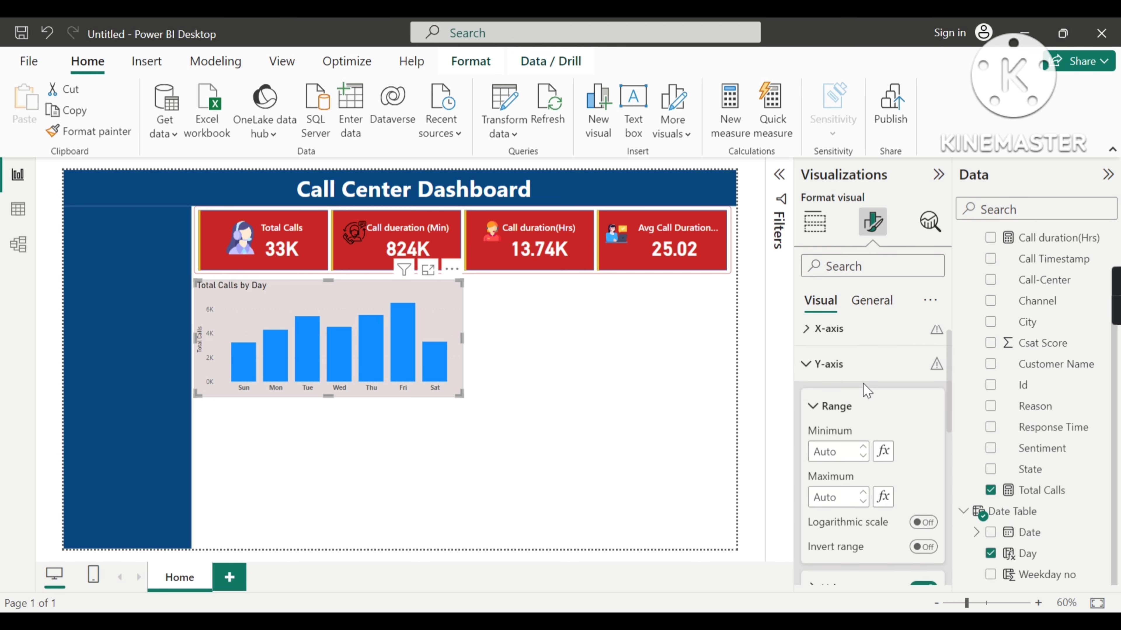
scroll(865, 388, down, 1)
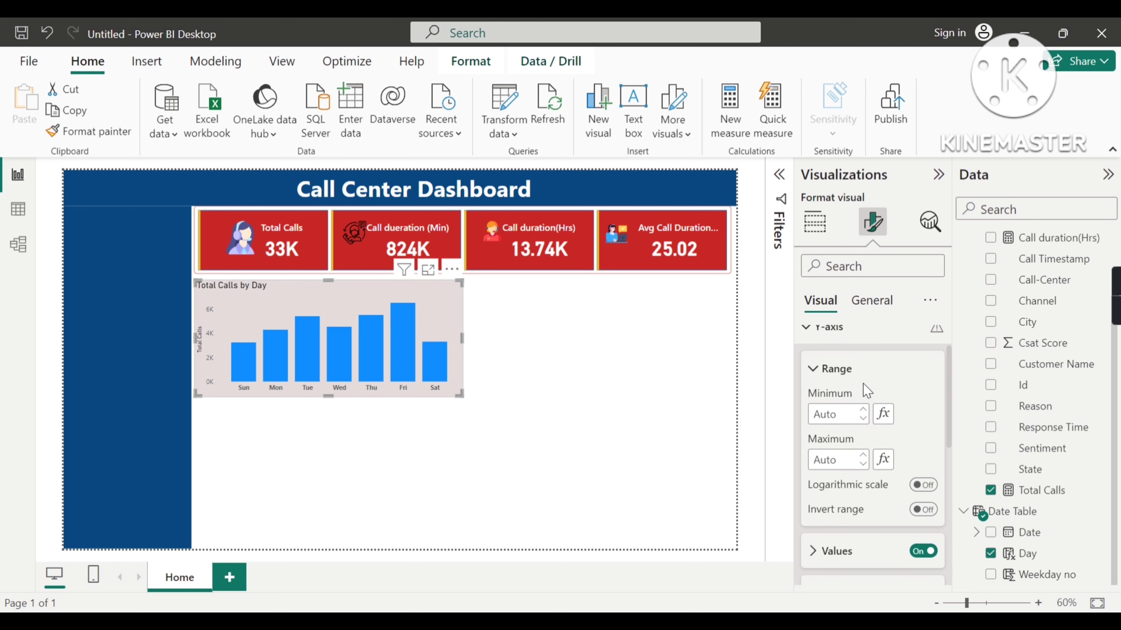
click(923, 552)
scroll(925, 544, down, 1)
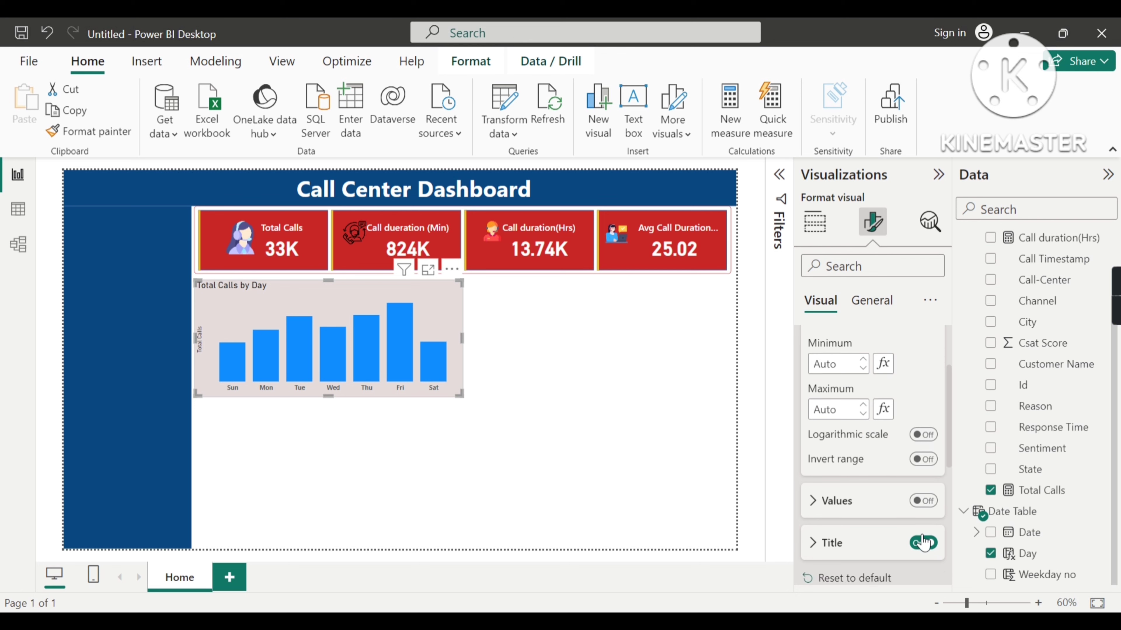
click(923, 543)
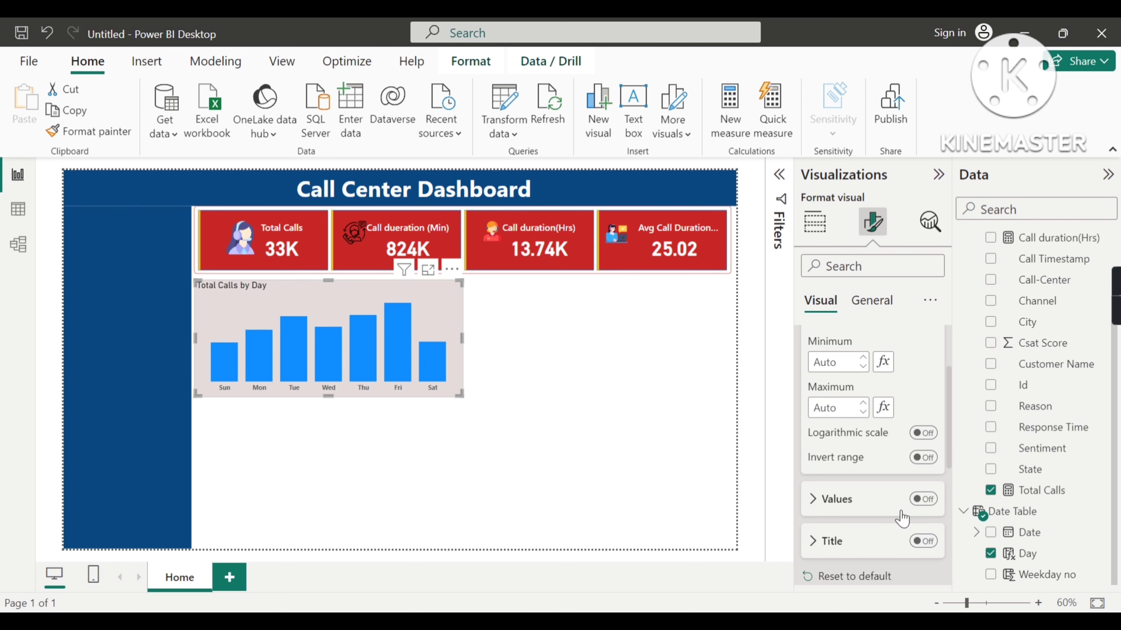
scroll(867, 478, up, 2)
click(815, 378)
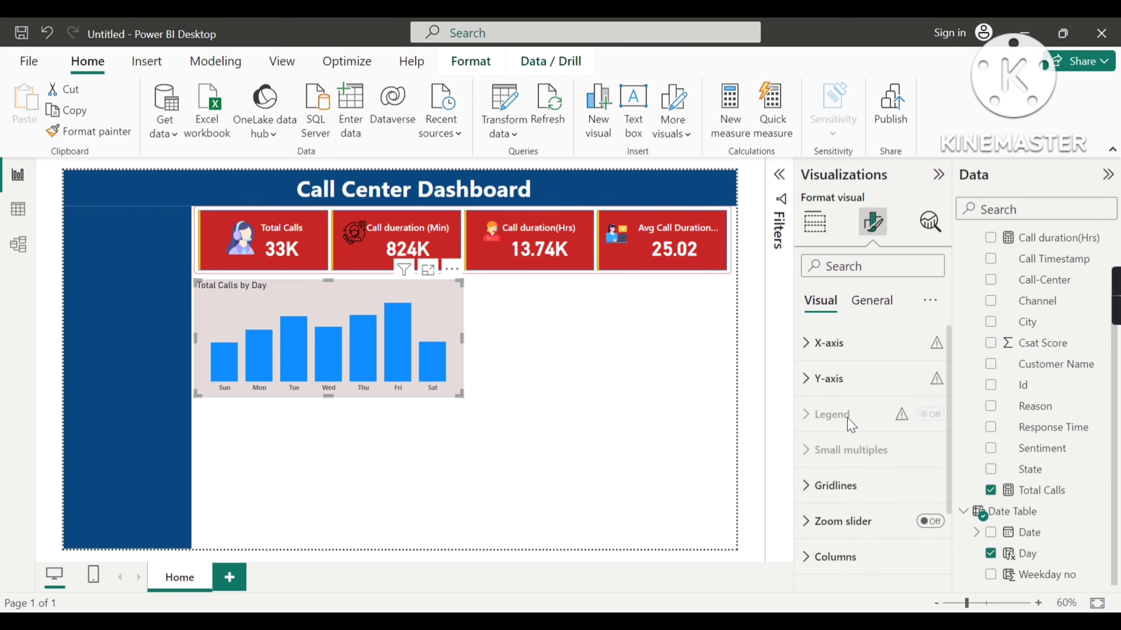
scroll(847, 417, down, 1)
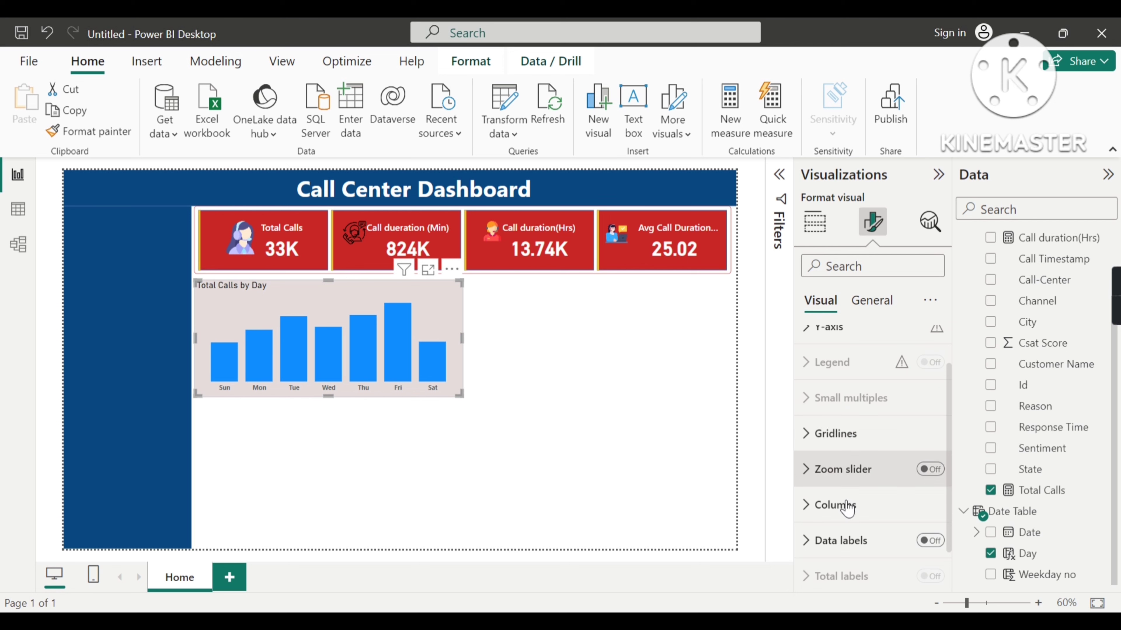
Turn on the column chart's data labels and make their values bold in the near-black recent color.
scroll(847, 510, down, 1)
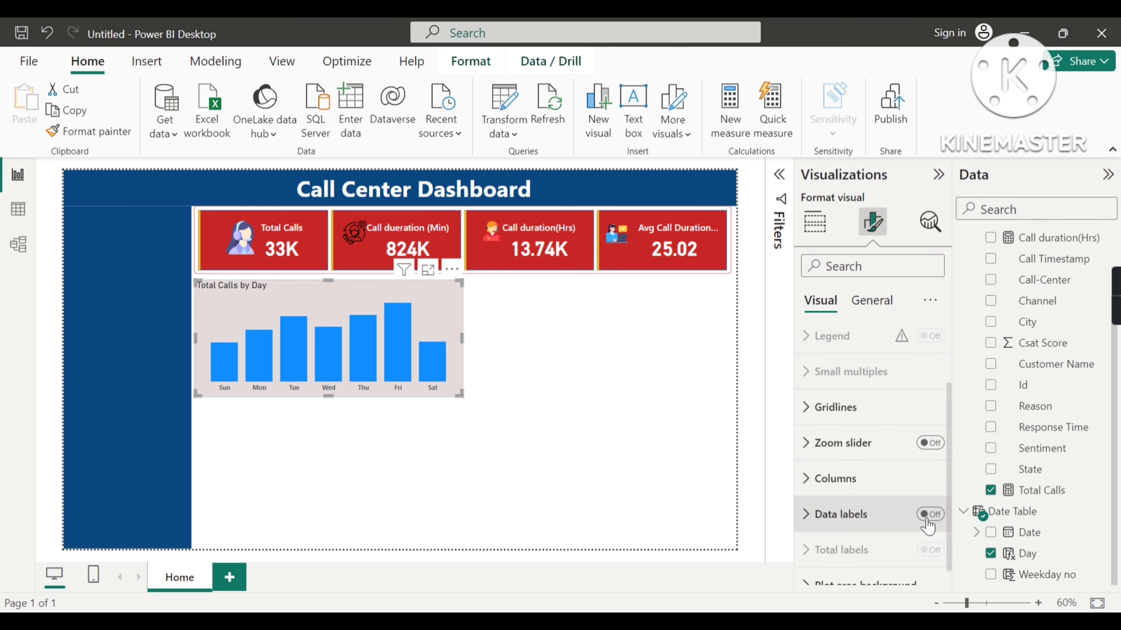
click(928, 515)
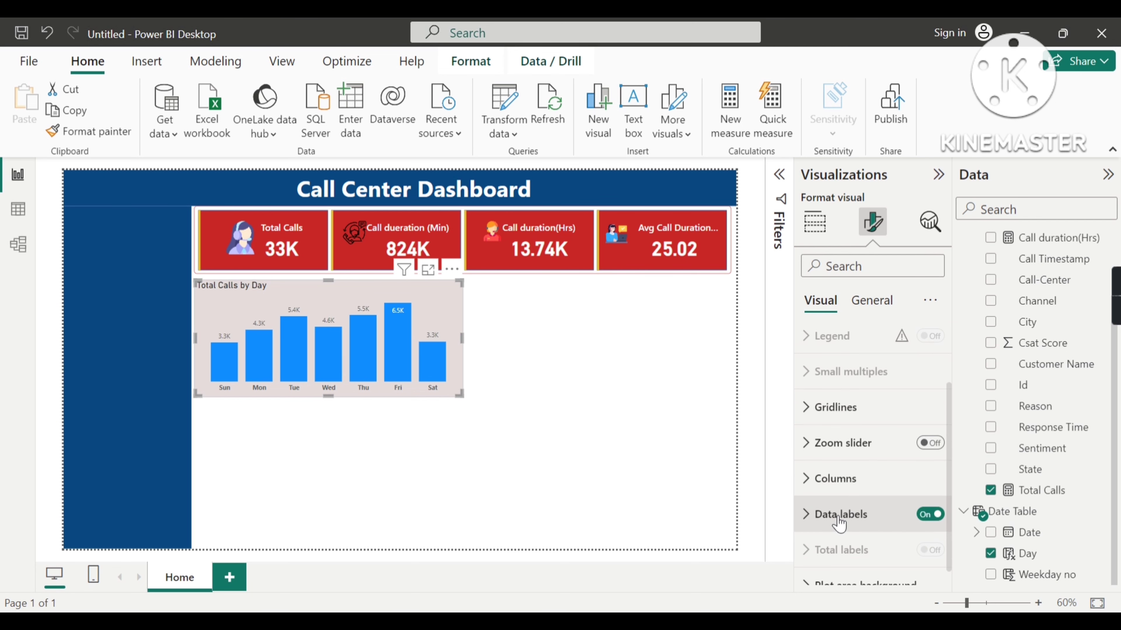
click(821, 517)
scroll(838, 507, down, 6)
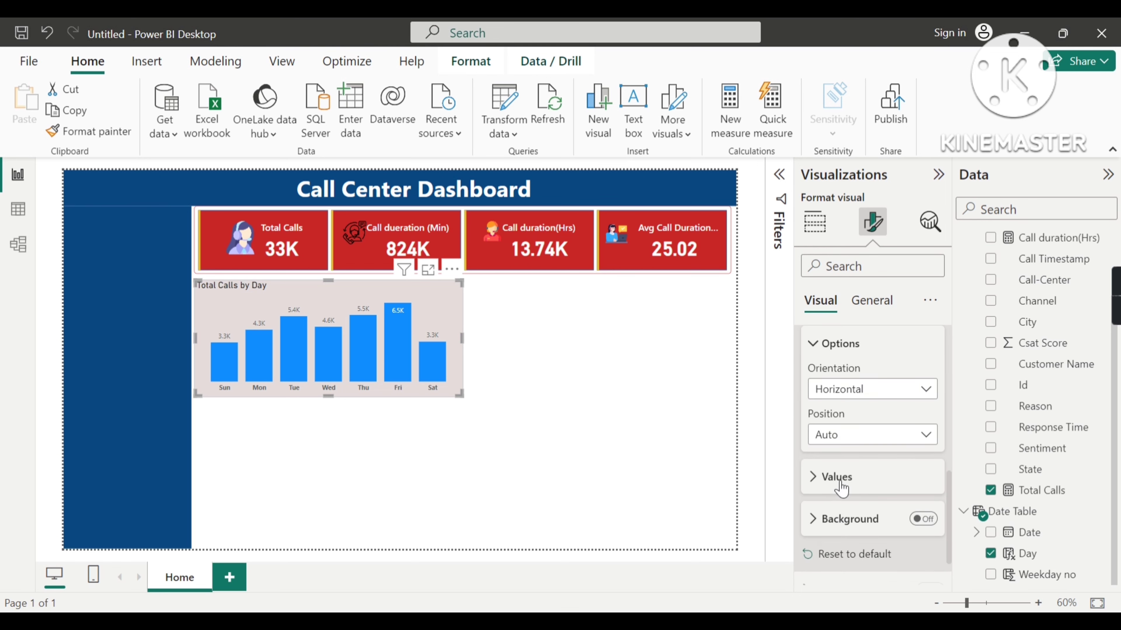
click(832, 479)
scroll(840, 529, down, 1)
click(842, 547)
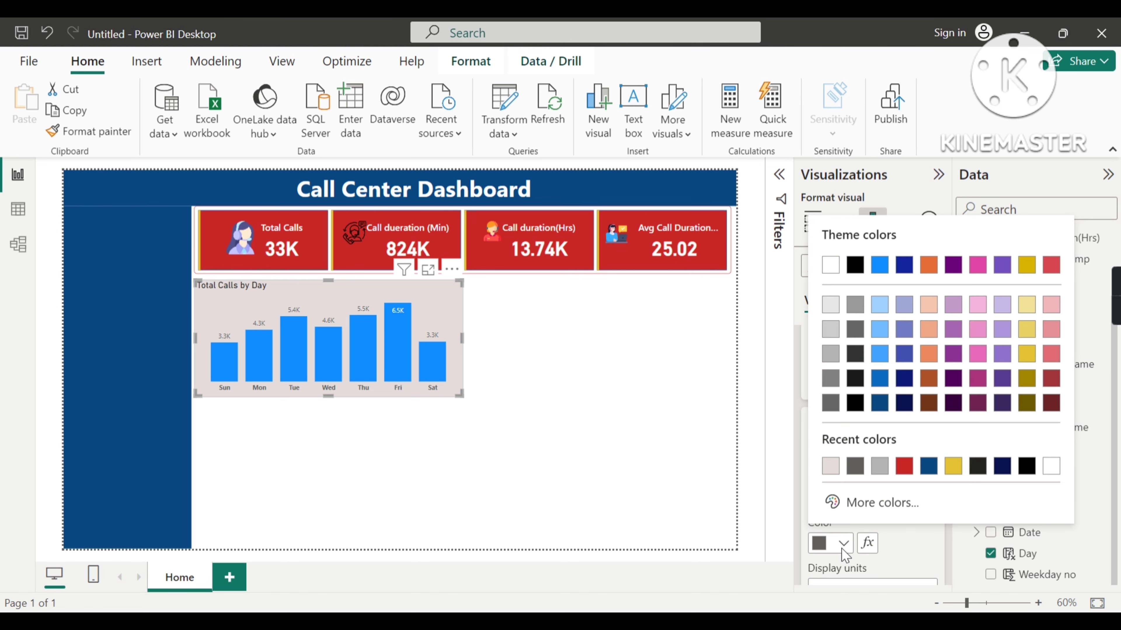
click(978, 468)
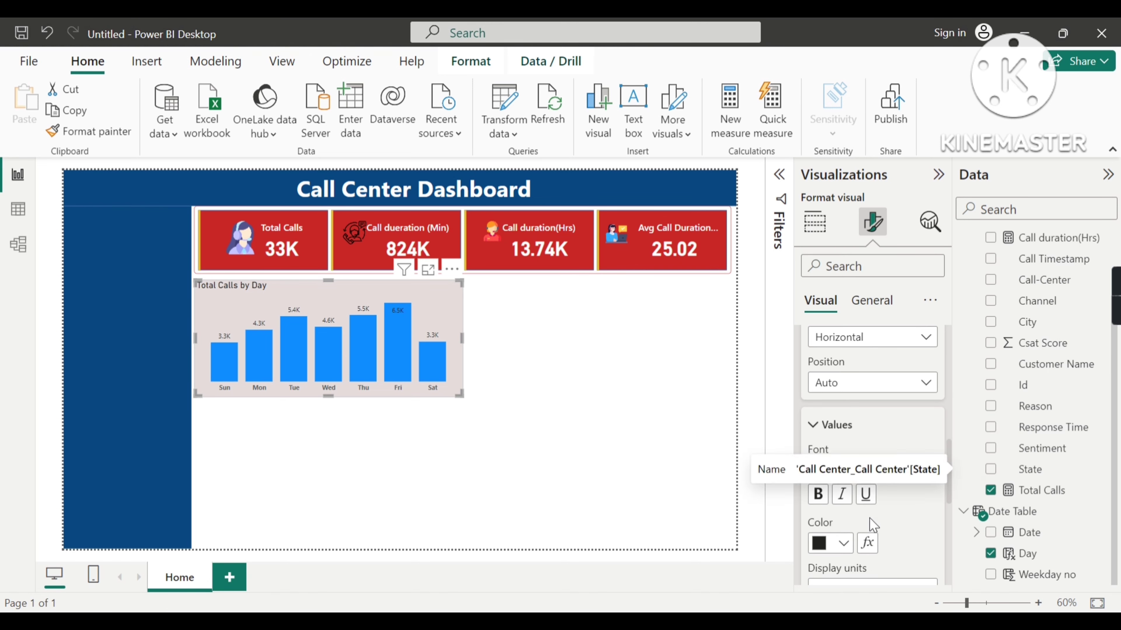
click(818, 494)
scroll(897, 471, up, 1)
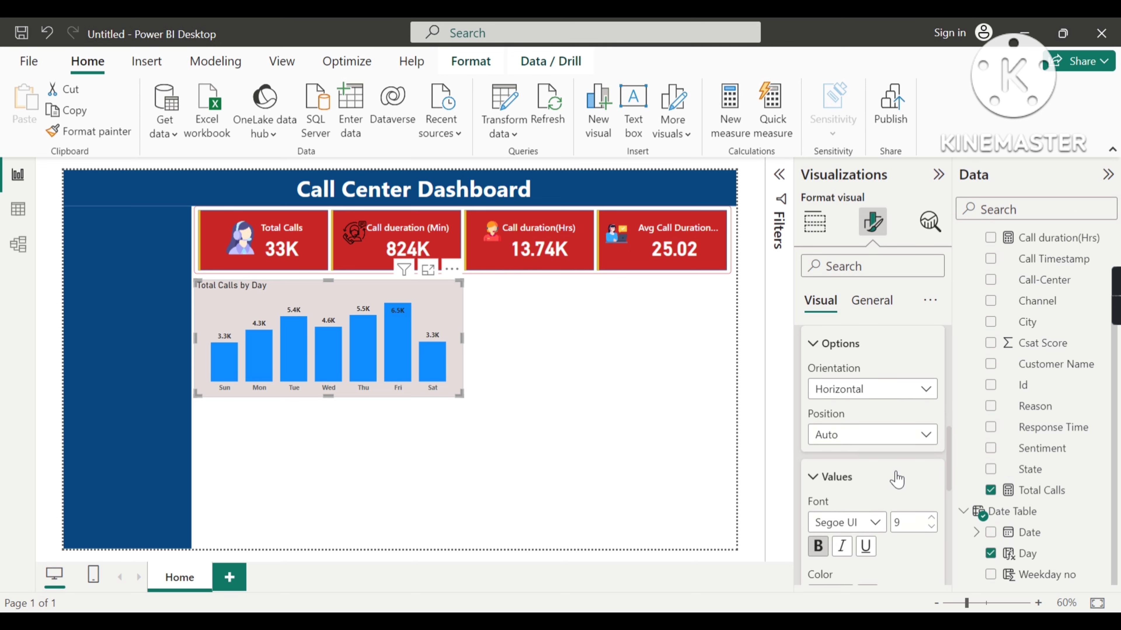
scroll(895, 470, up, 1)
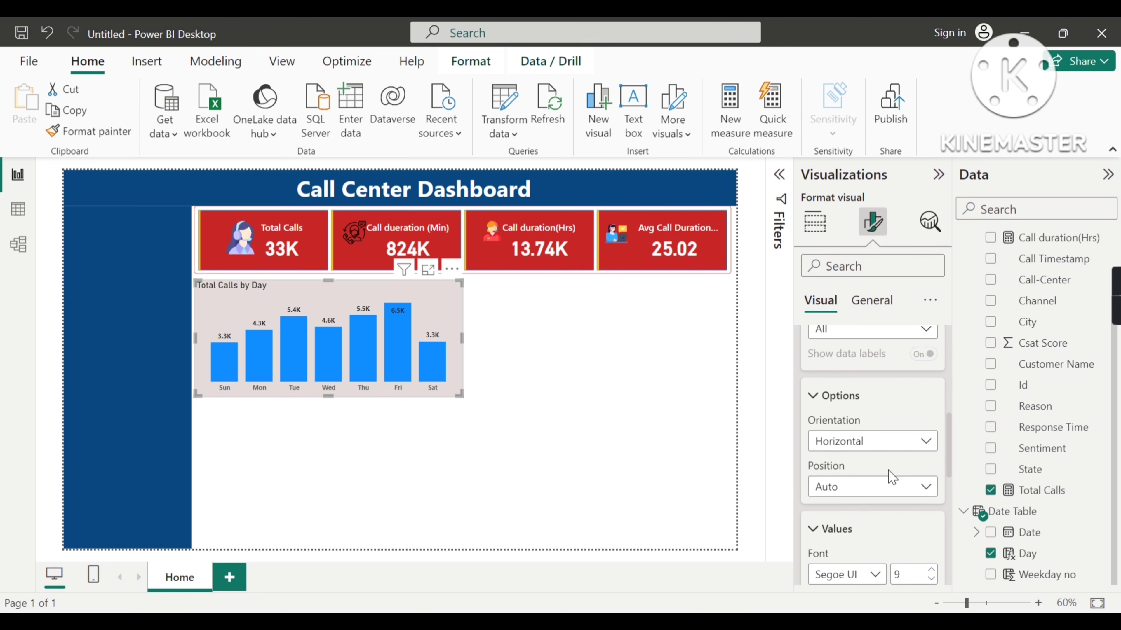
scroll(891, 477, down, 1)
scroll(891, 477, down, 4)
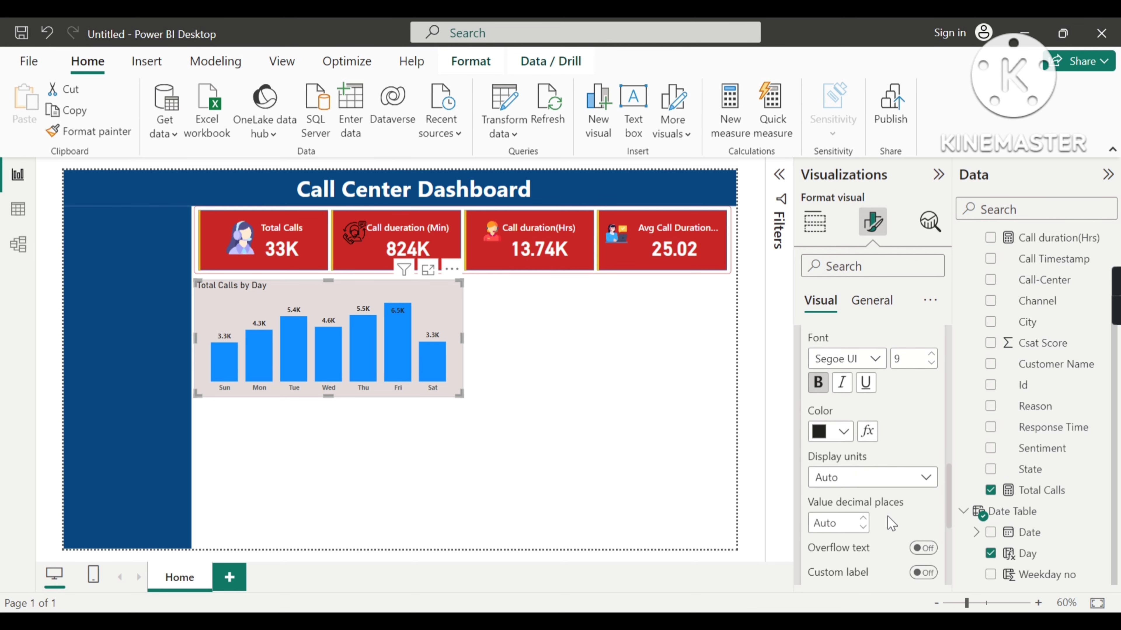
scroll(890, 521, up, 5)
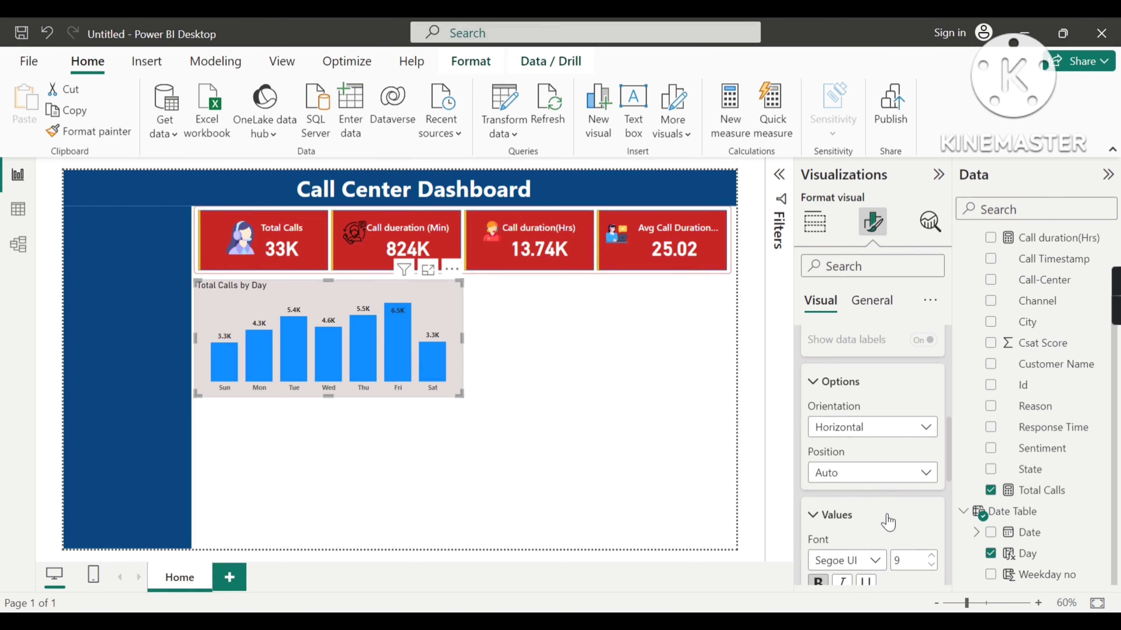
scroll(891, 521, up, 1)
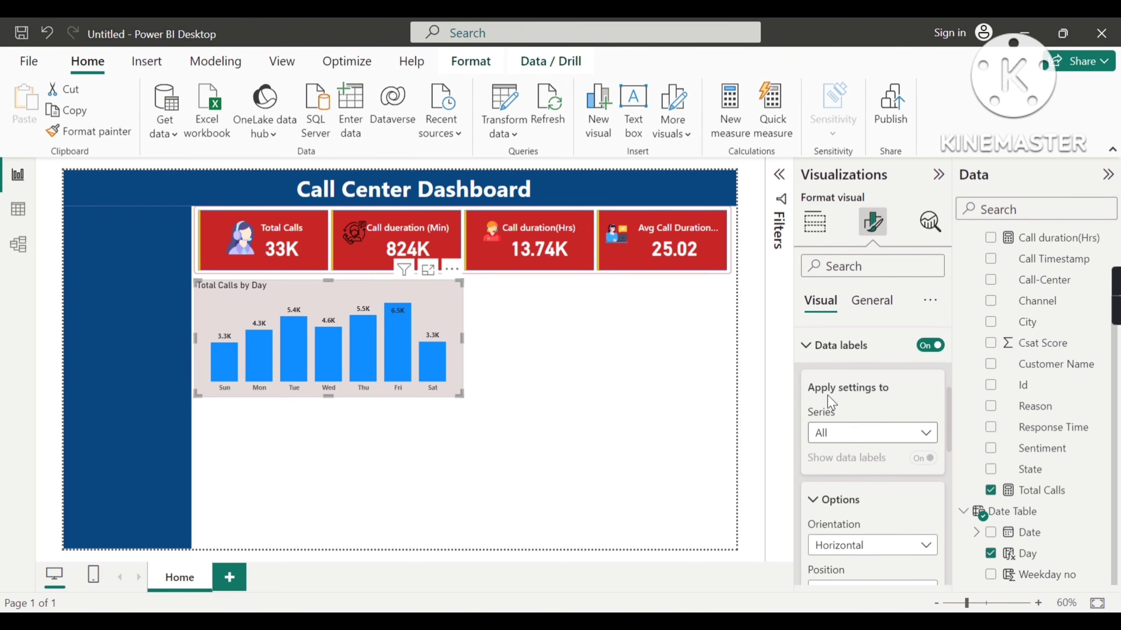
click(816, 352)
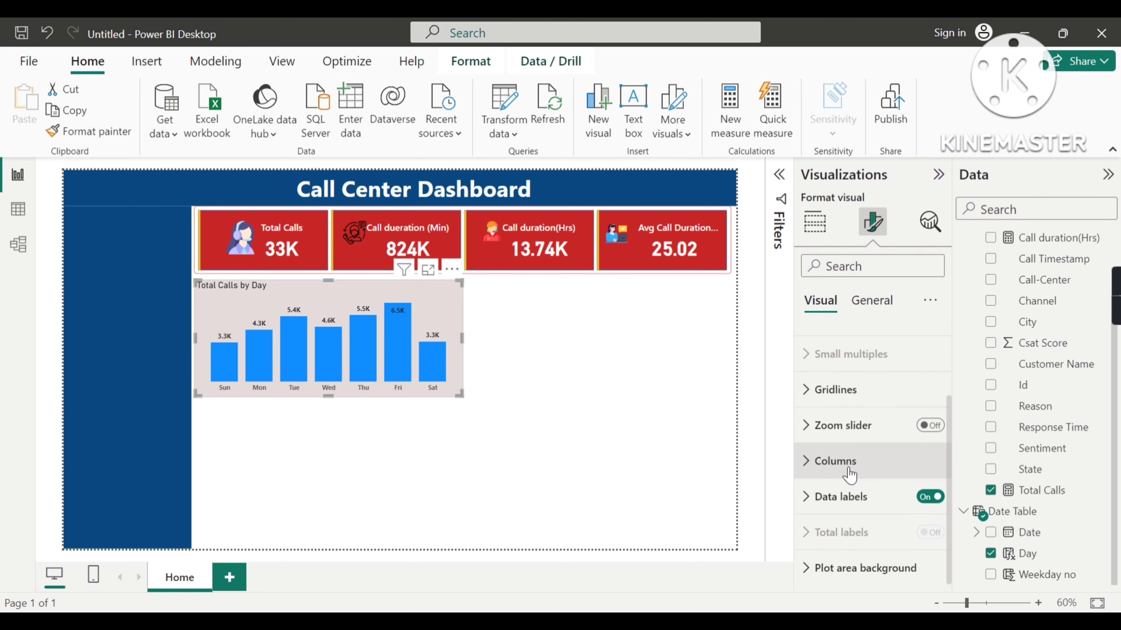
Set the column chart's default column color to the red recent color.
click(807, 462)
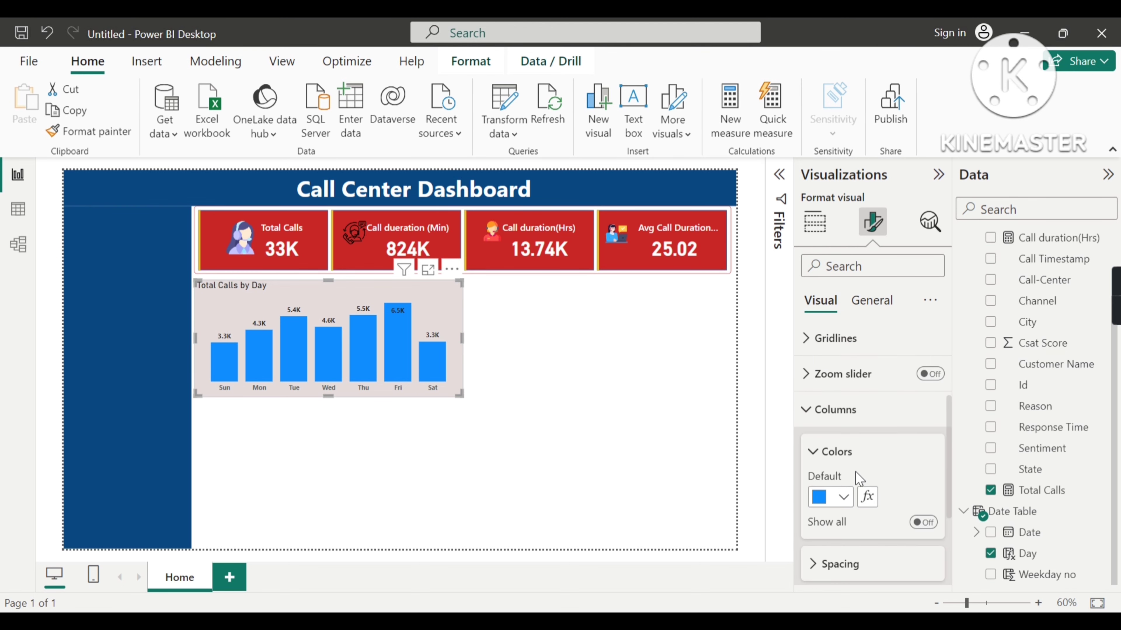
click(838, 496)
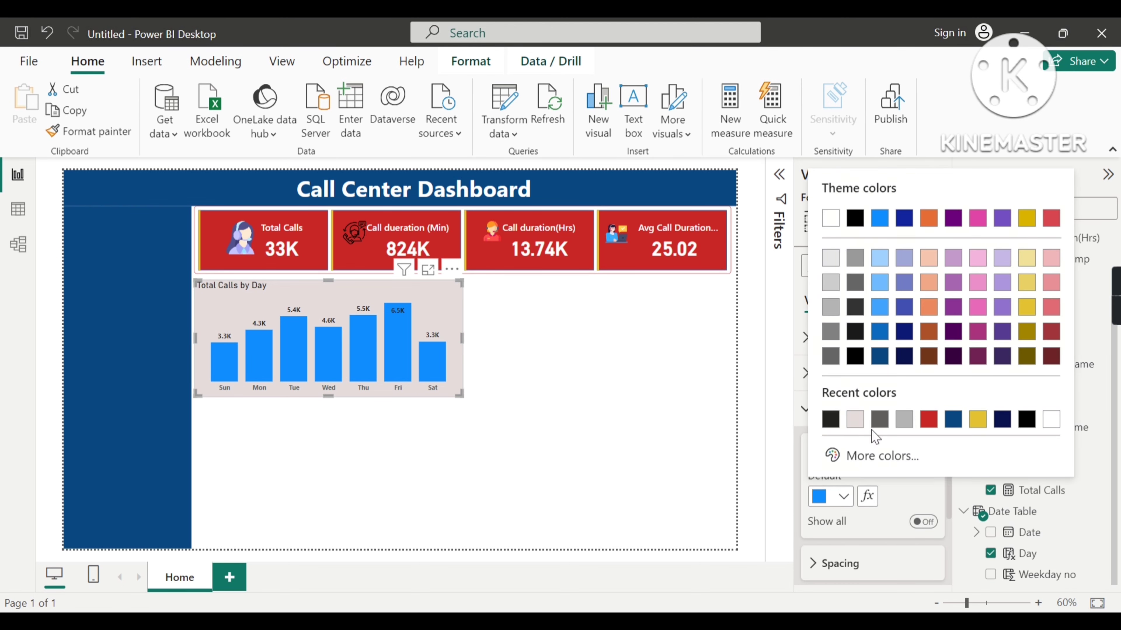
click(928, 419)
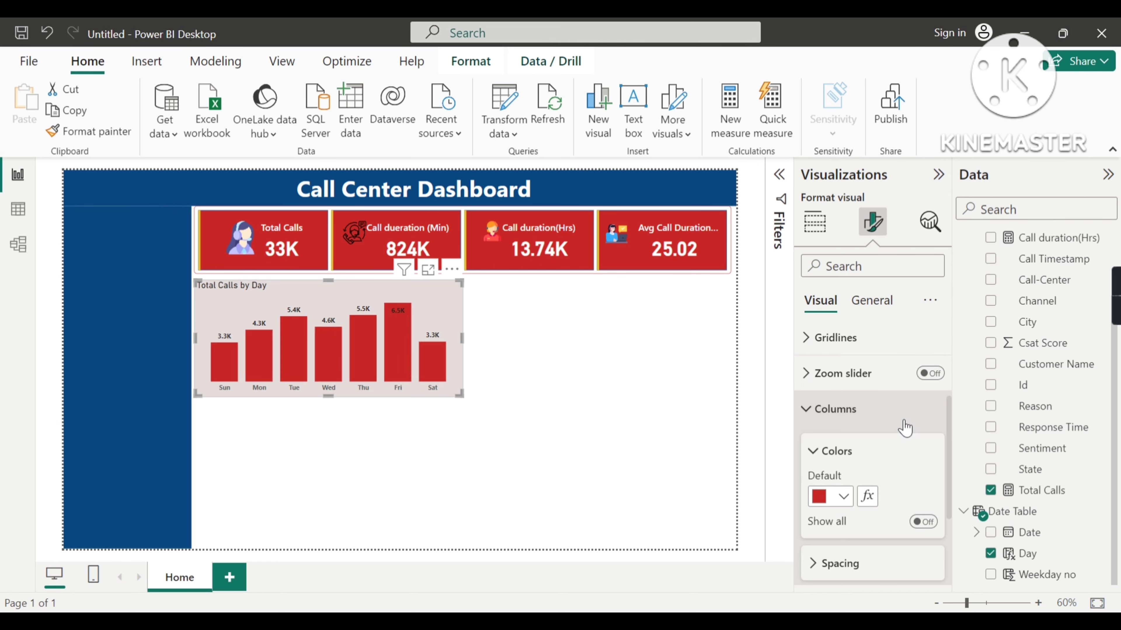
click(807, 409)
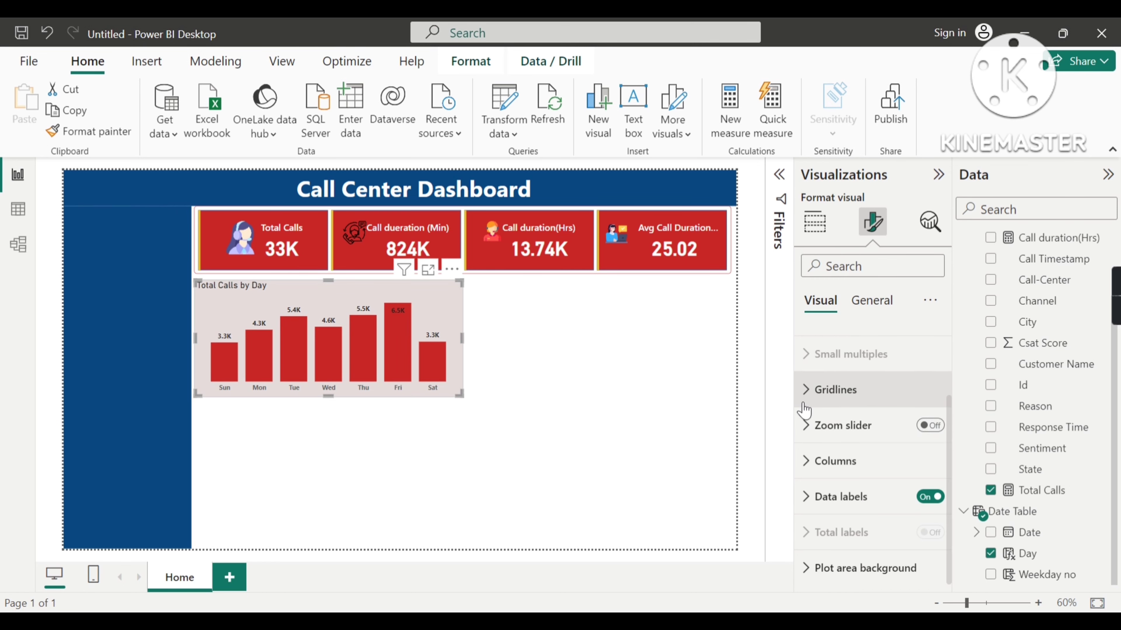
Make the title of the Total Calls by Day chart bold, then deselect the chart.
scroll(829, 452, up, 2)
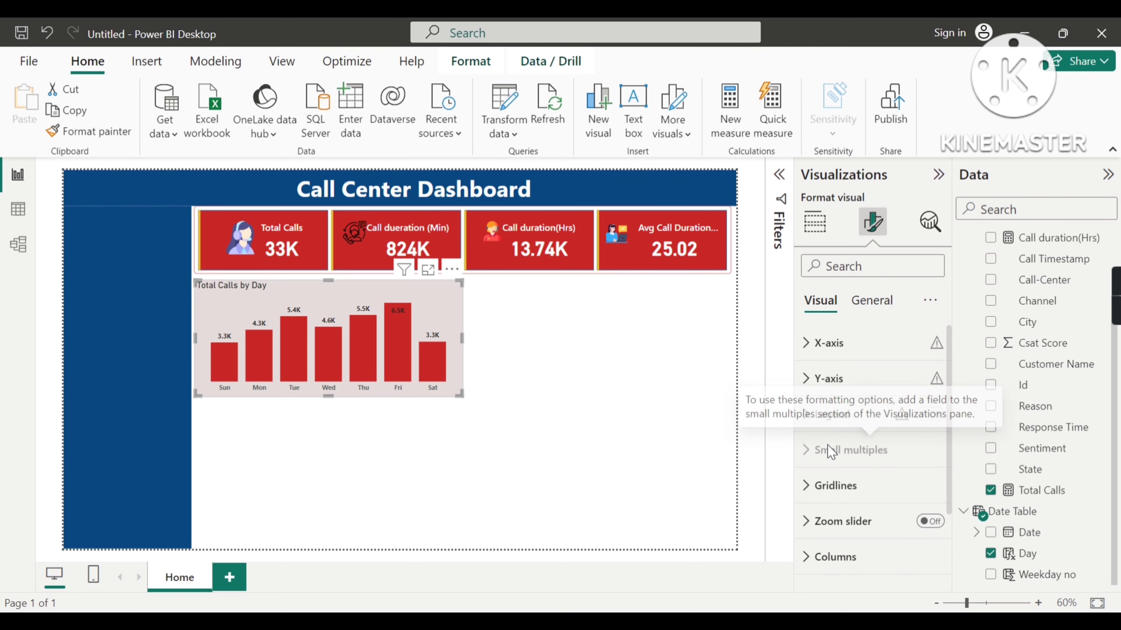
scroll(828, 452, down, 2)
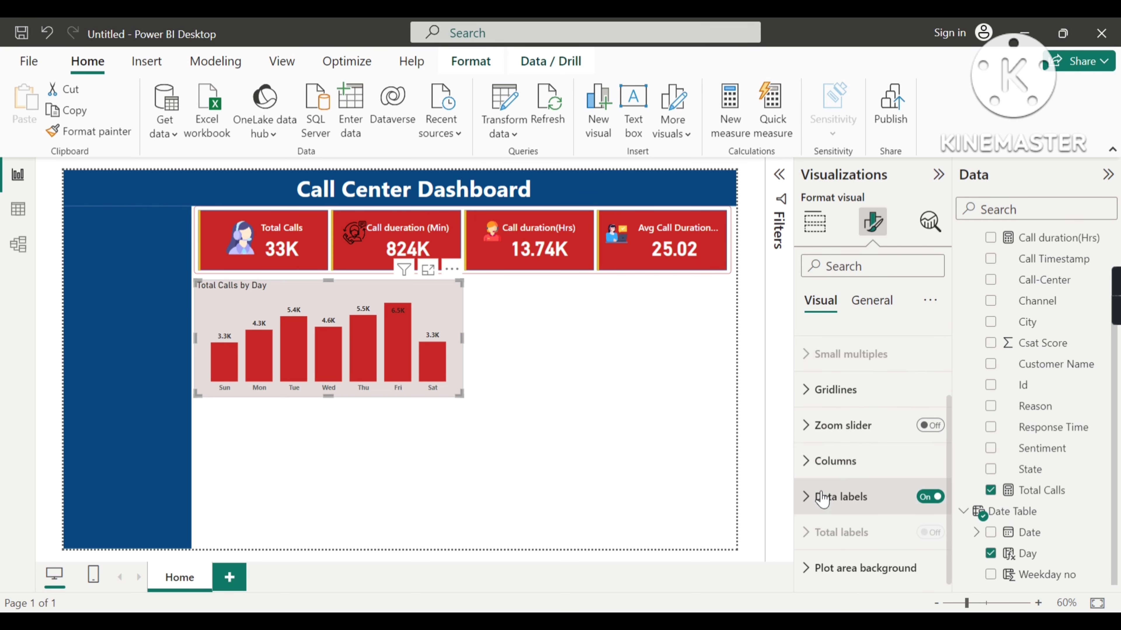
scroll(832, 476, up, 1)
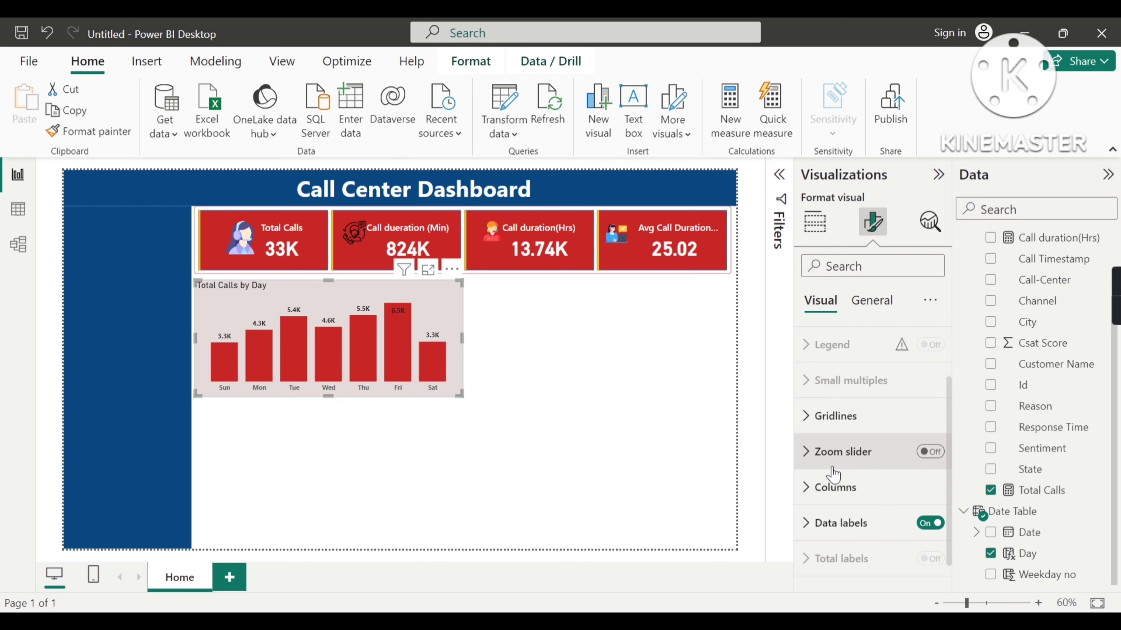
scroll(833, 473, up, 3)
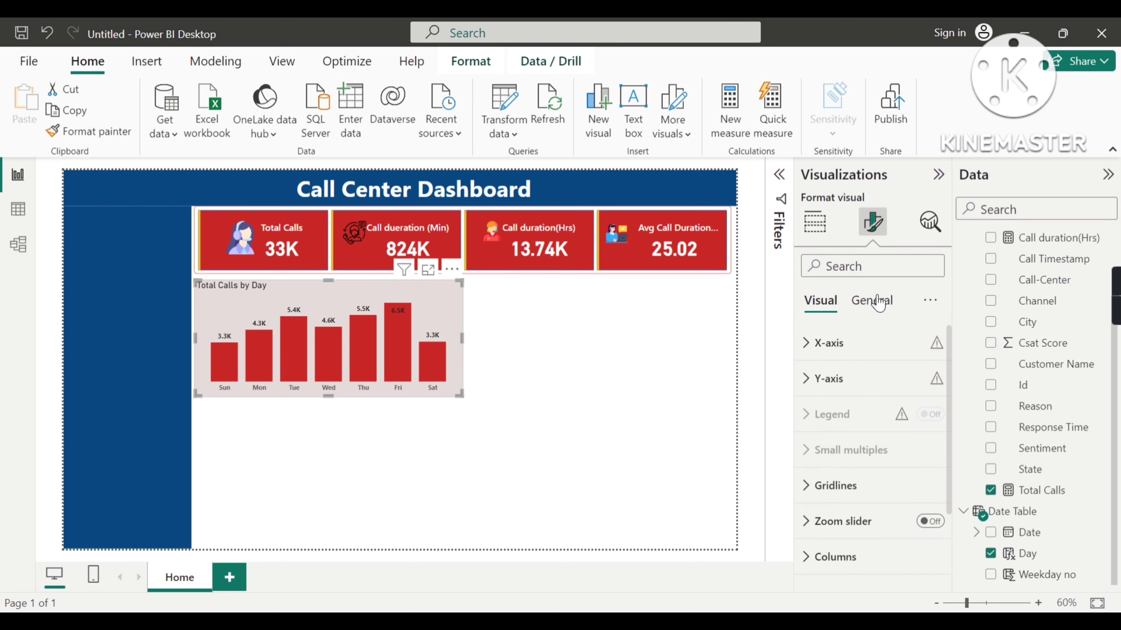
click(879, 303)
scroll(863, 399, down, 2)
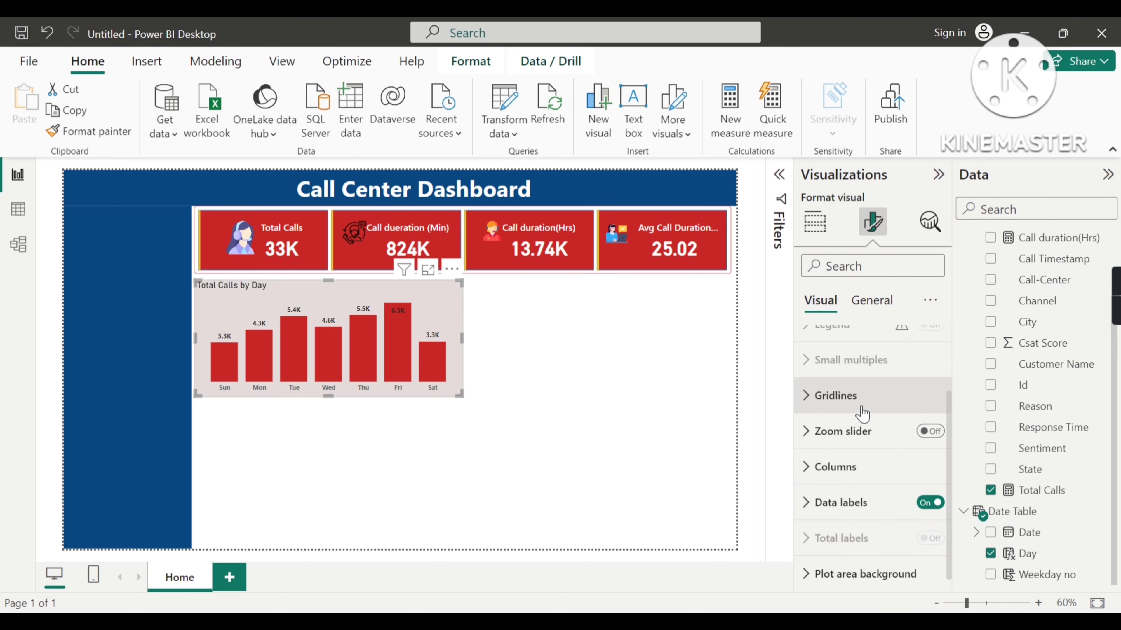
scroll(867, 407, up, 3)
click(878, 304)
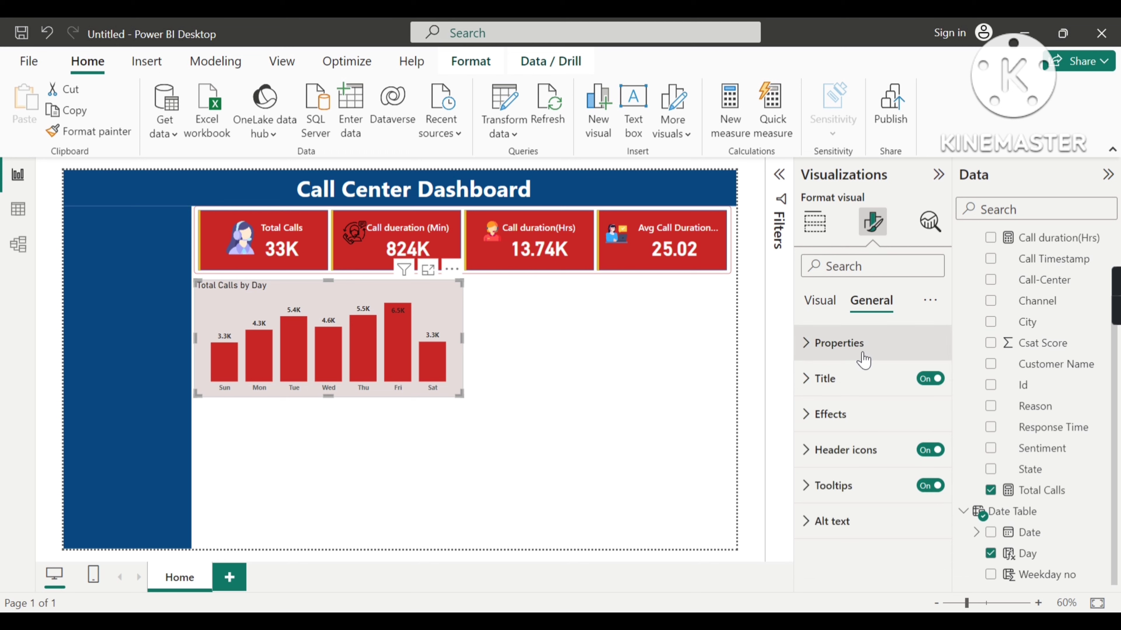
click(847, 371)
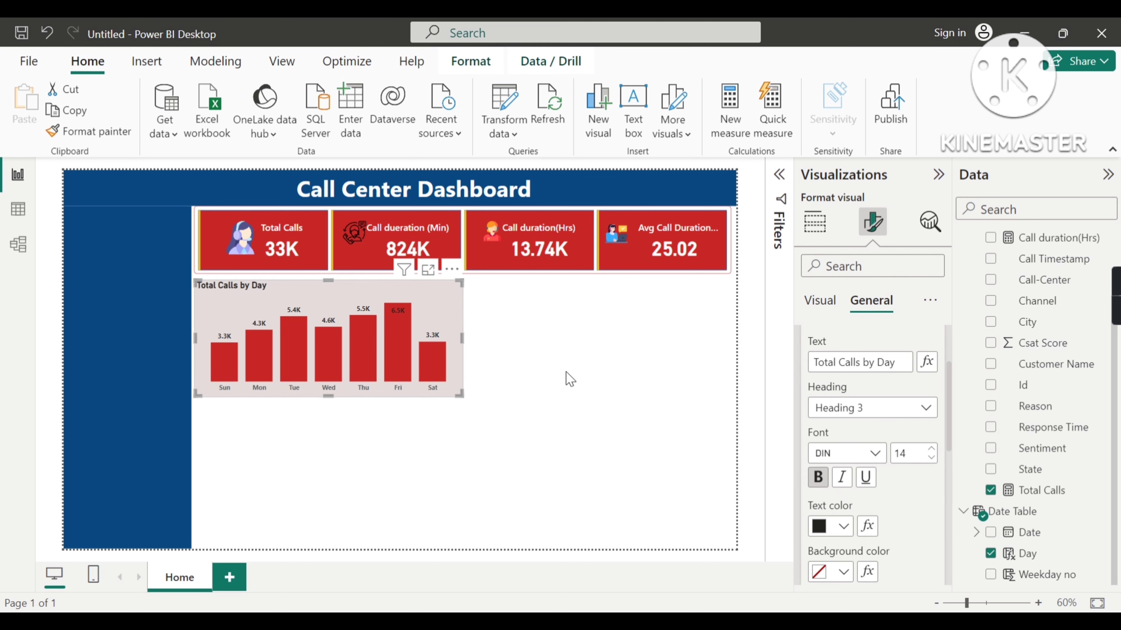
scroll(830, 386, up, 3)
click(825, 378)
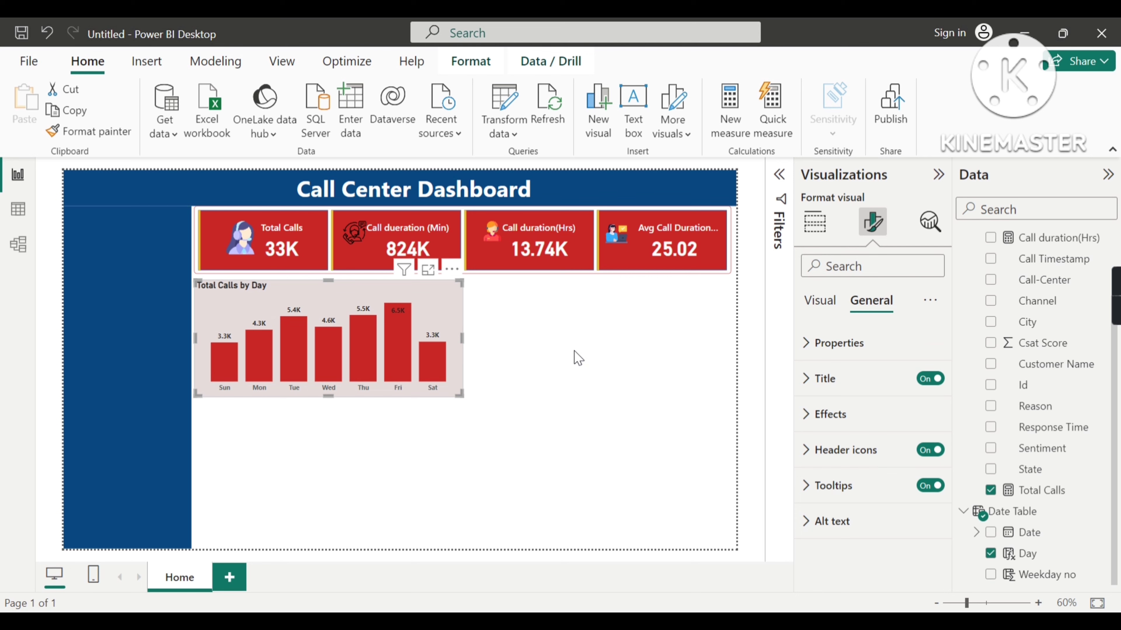
click(493, 351)
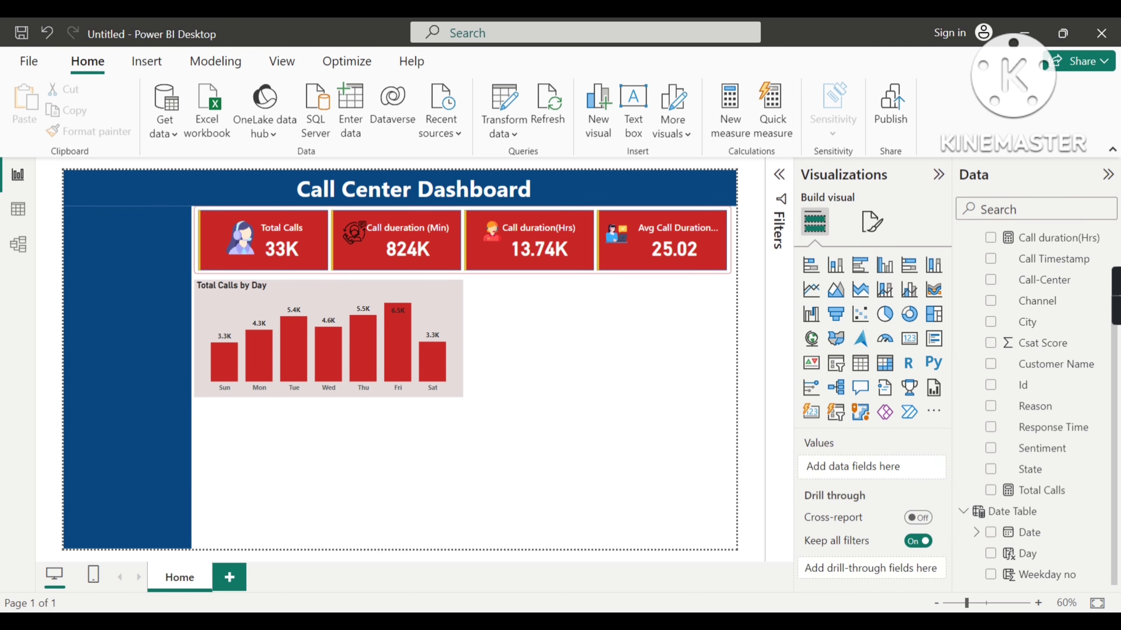
Add a map visual beside the column chart, aligned with the KPI cards' outer edge and matching the column chart's height.
click(702, 619)
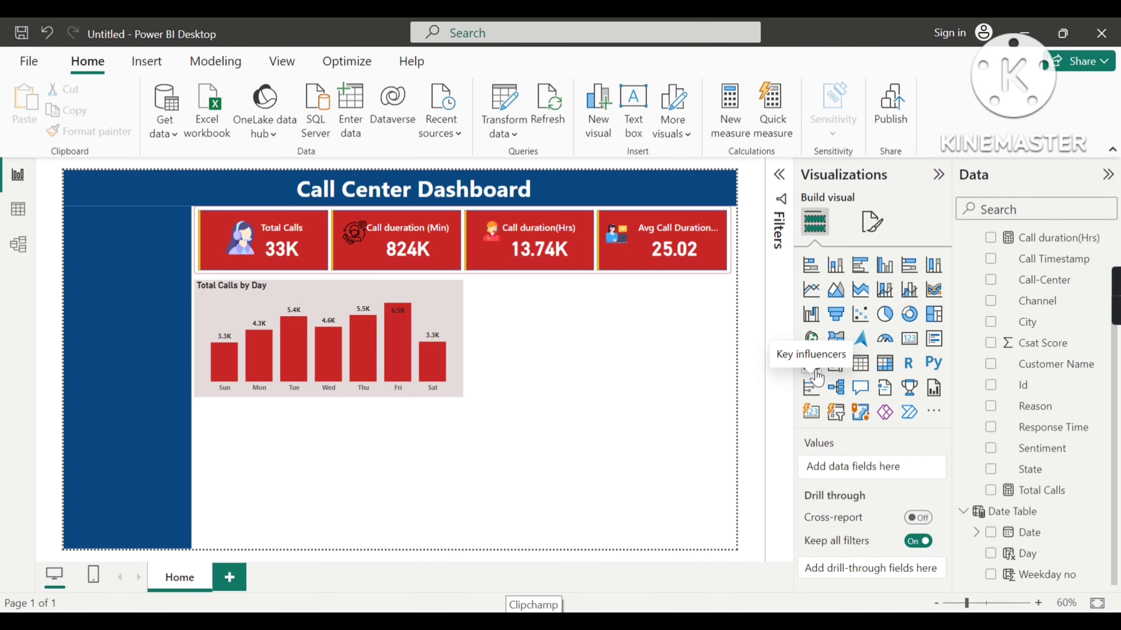
click(810, 340)
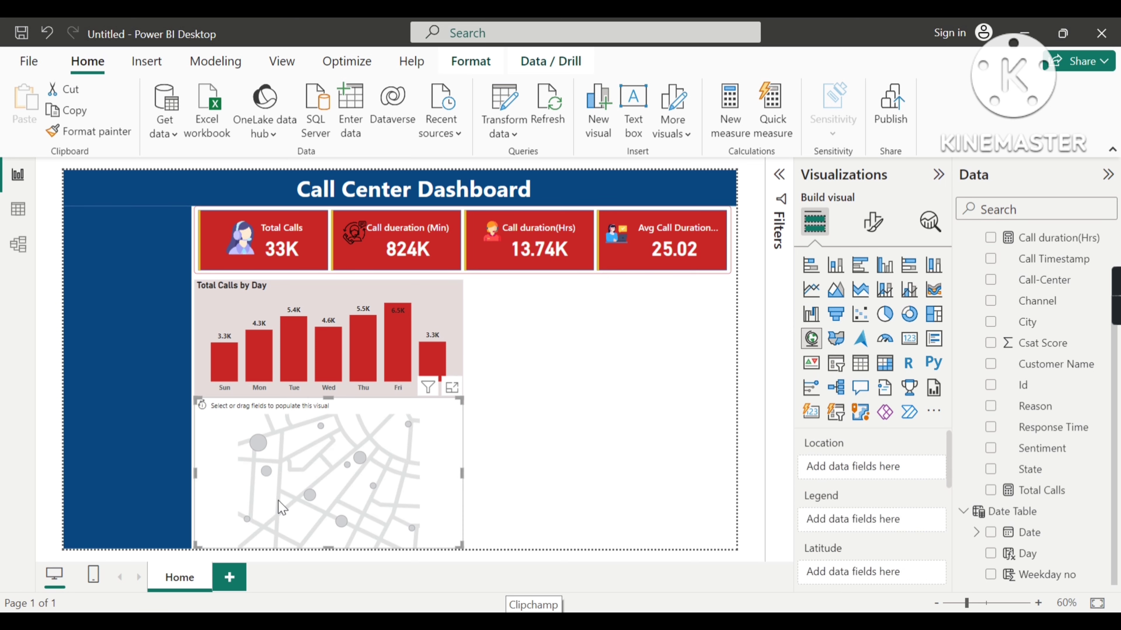
drag(335, 470, 587, 367)
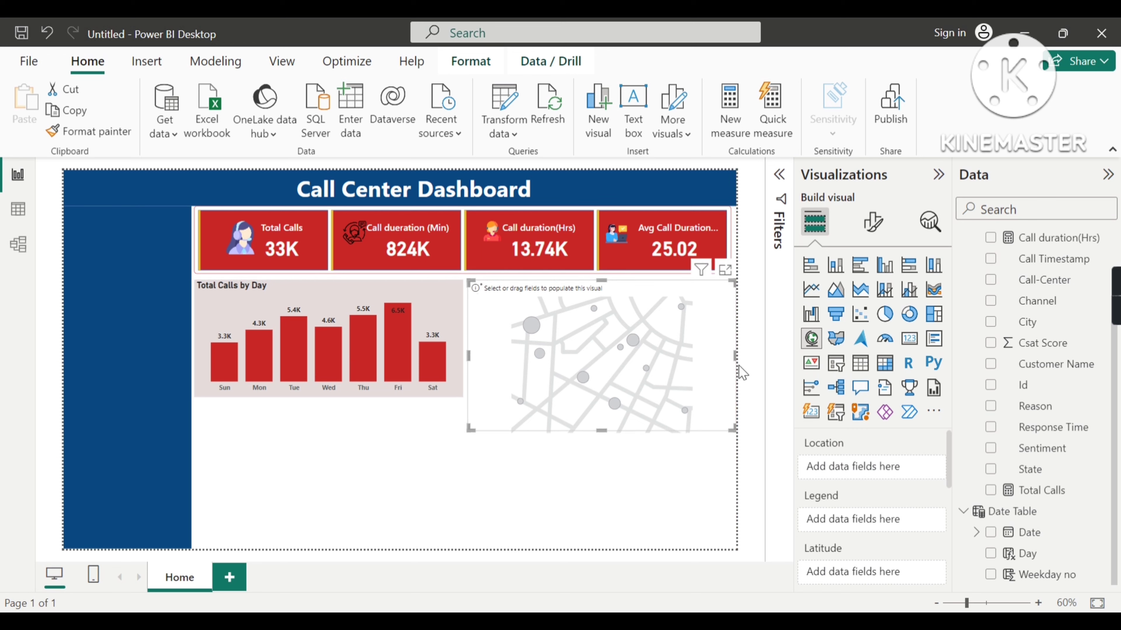
drag(734, 360, 729, 360)
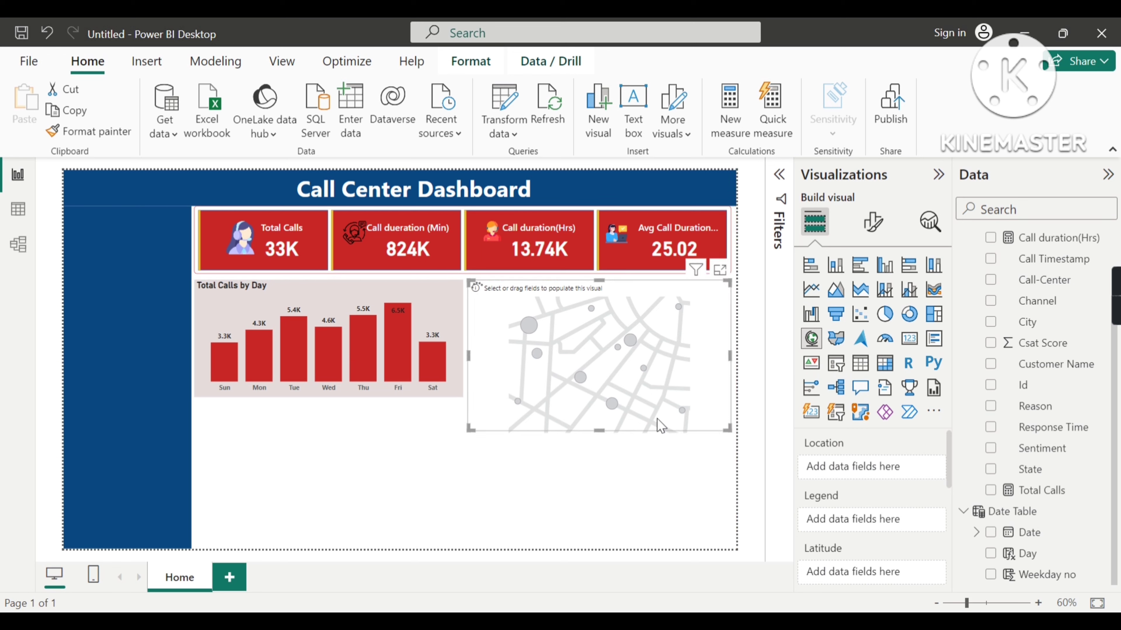
drag(612, 434, 599, 402)
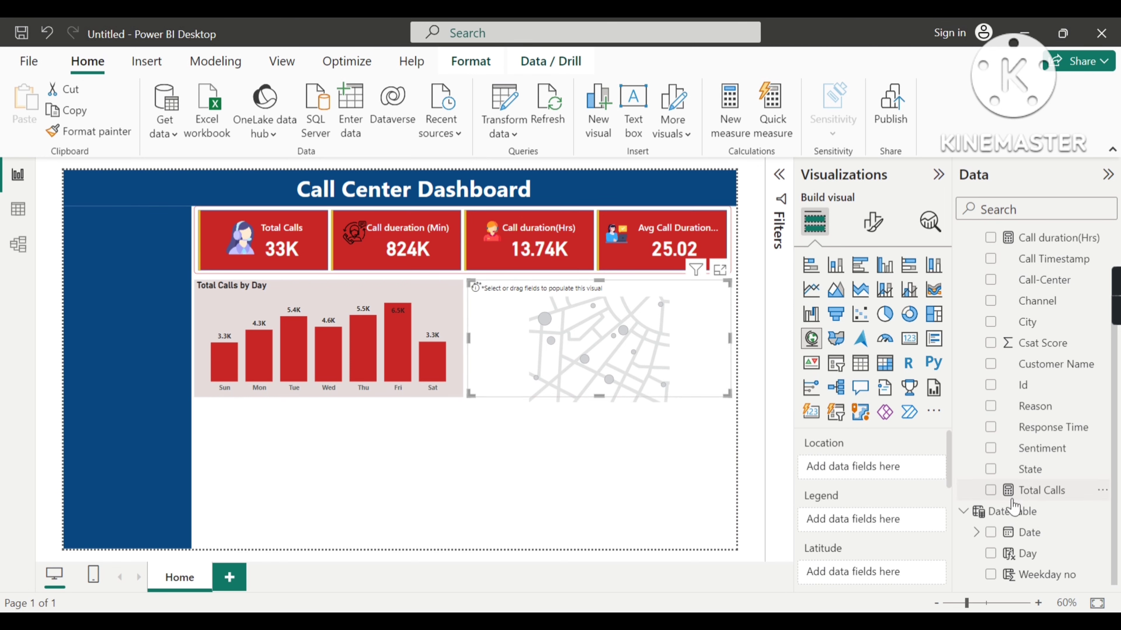
Use State as the map's location and Total Calls as its bubble size.
scroll(1014, 508, up, 3)
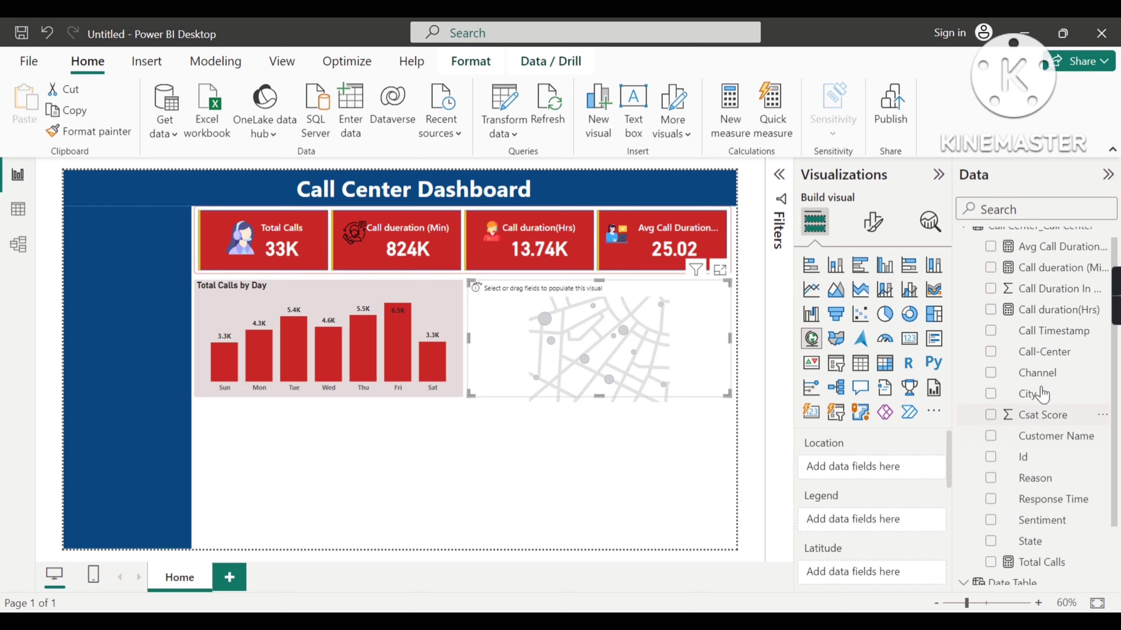
drag(1038, 542, 879, 476)
scroll(907, 505, down, 4)
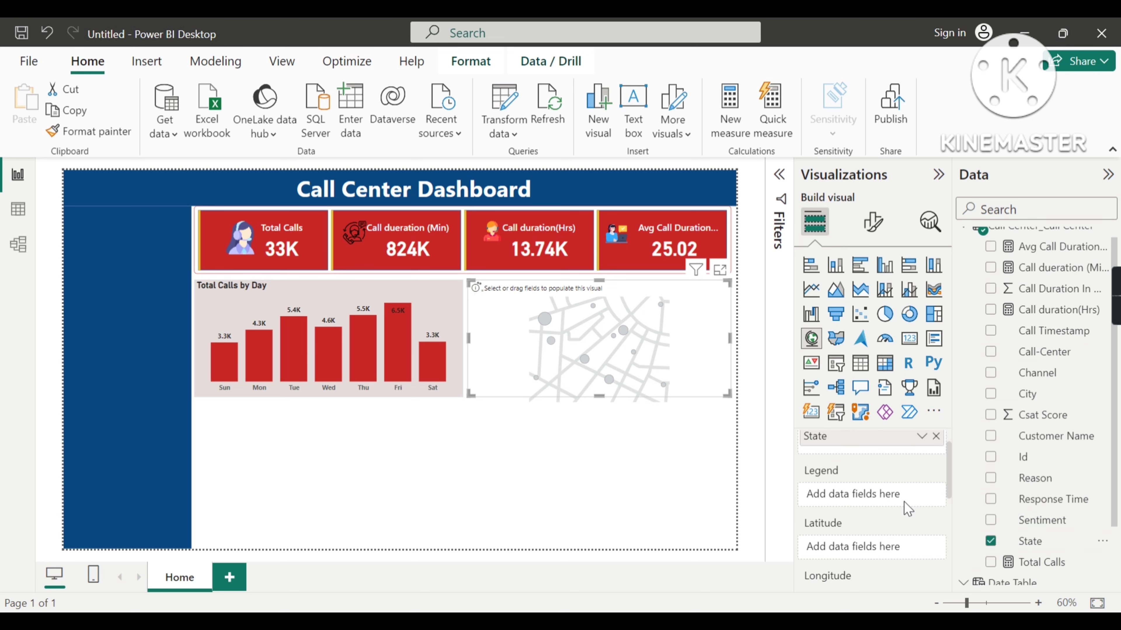
scroll(903, 502, down, 1)
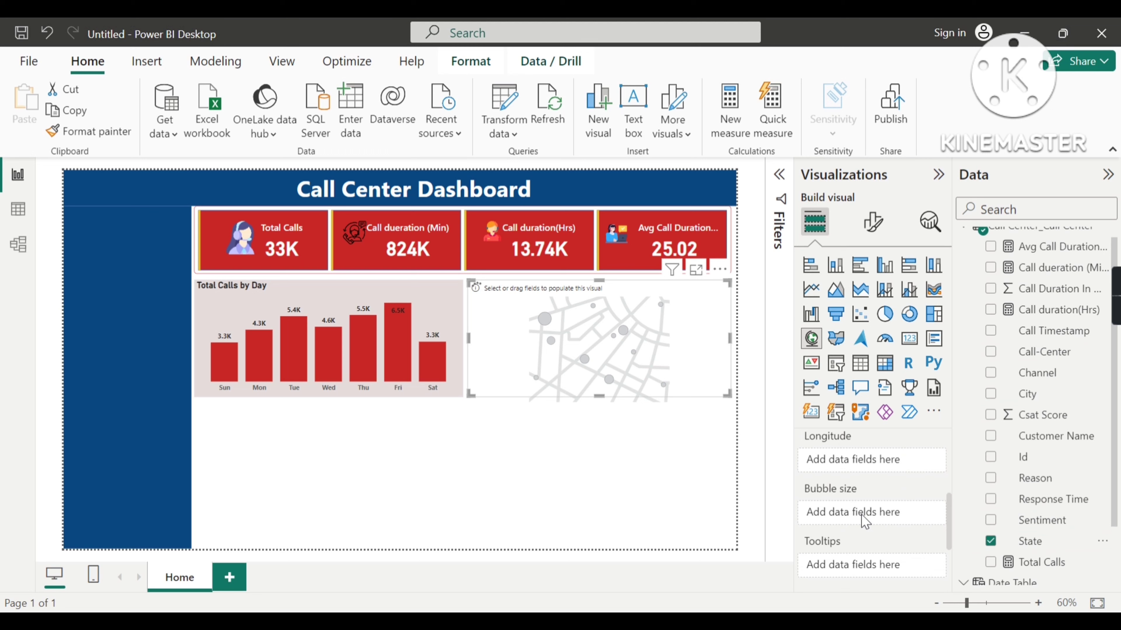
drag(865, 521, 871, 521)
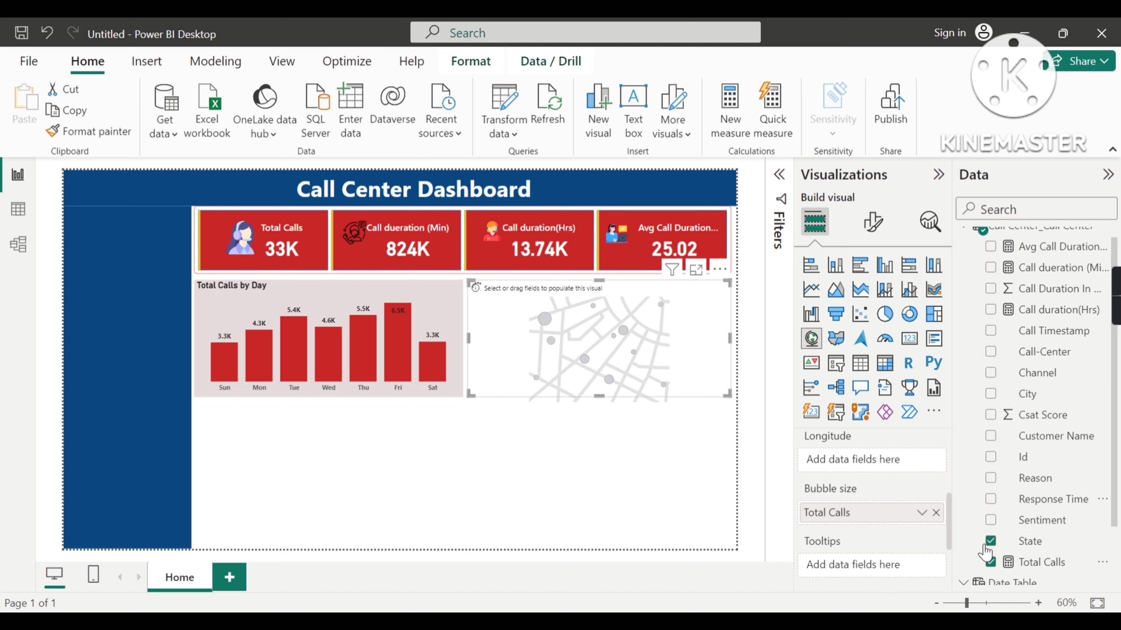
scroll(843, 508, up, 2)
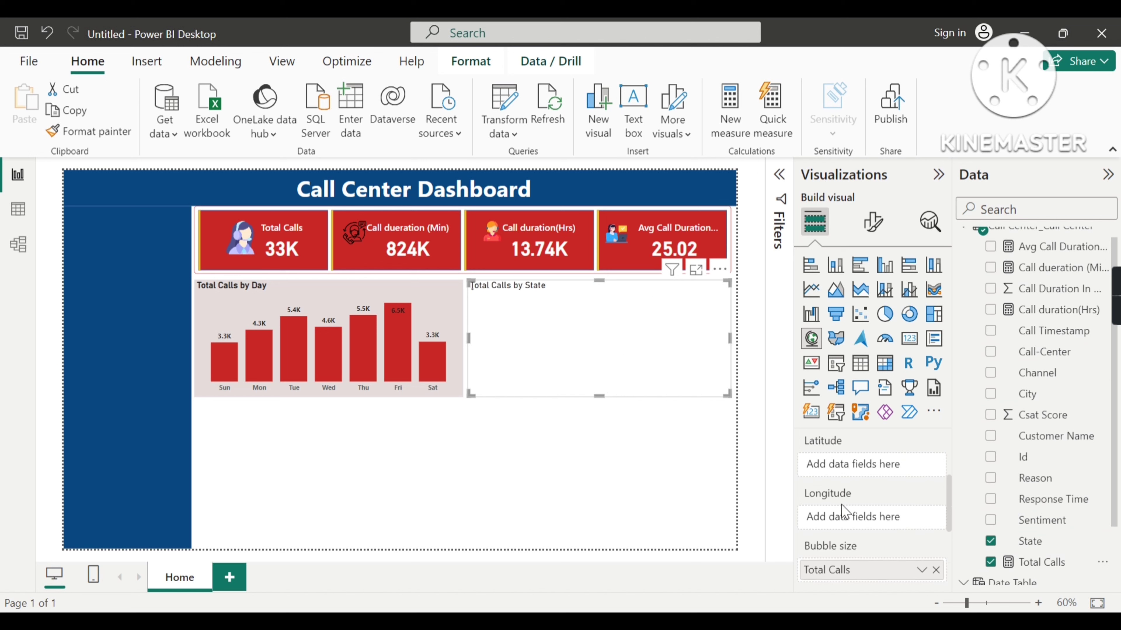
scroll(843, 512, up, 2)
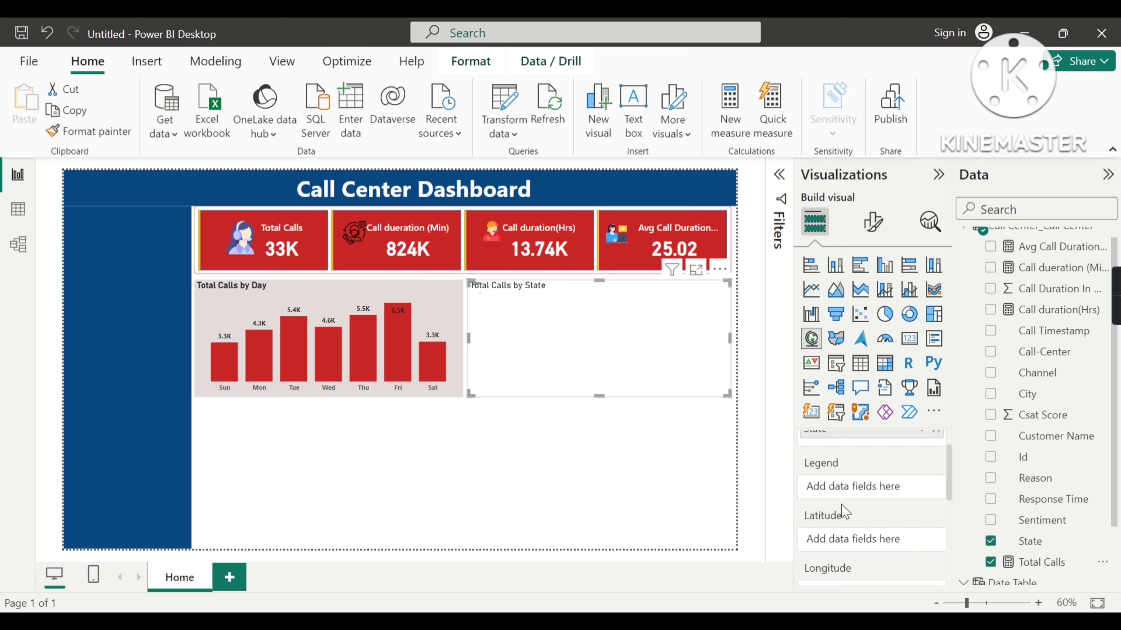
scroll(844, 513, up, 1)
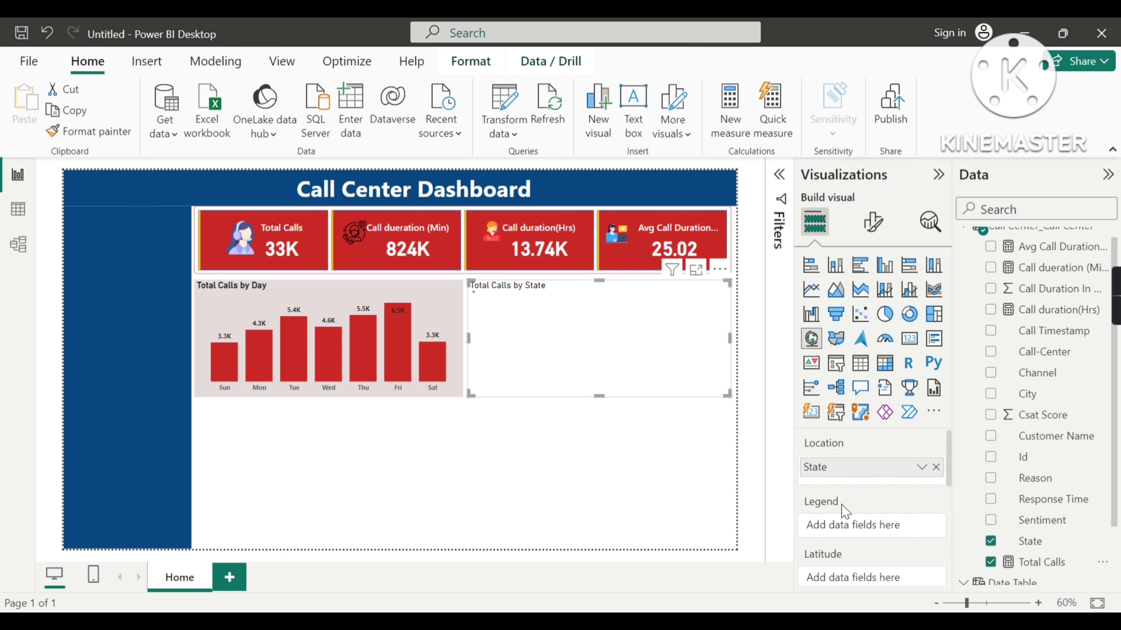
scroll(843, 512, down, 3)
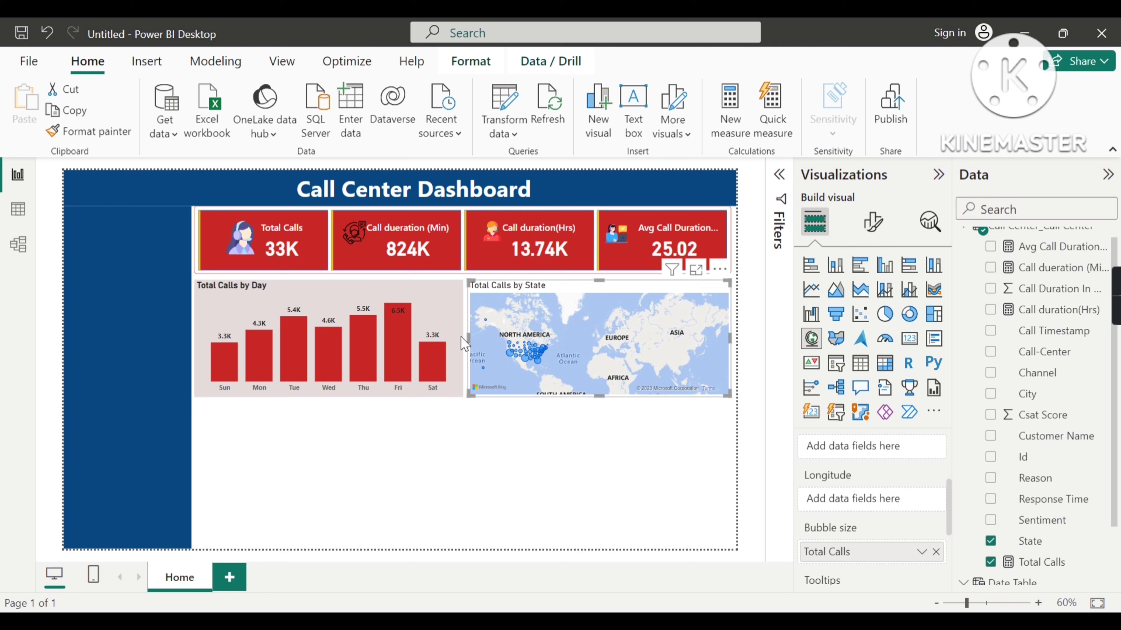
click(436, 306)
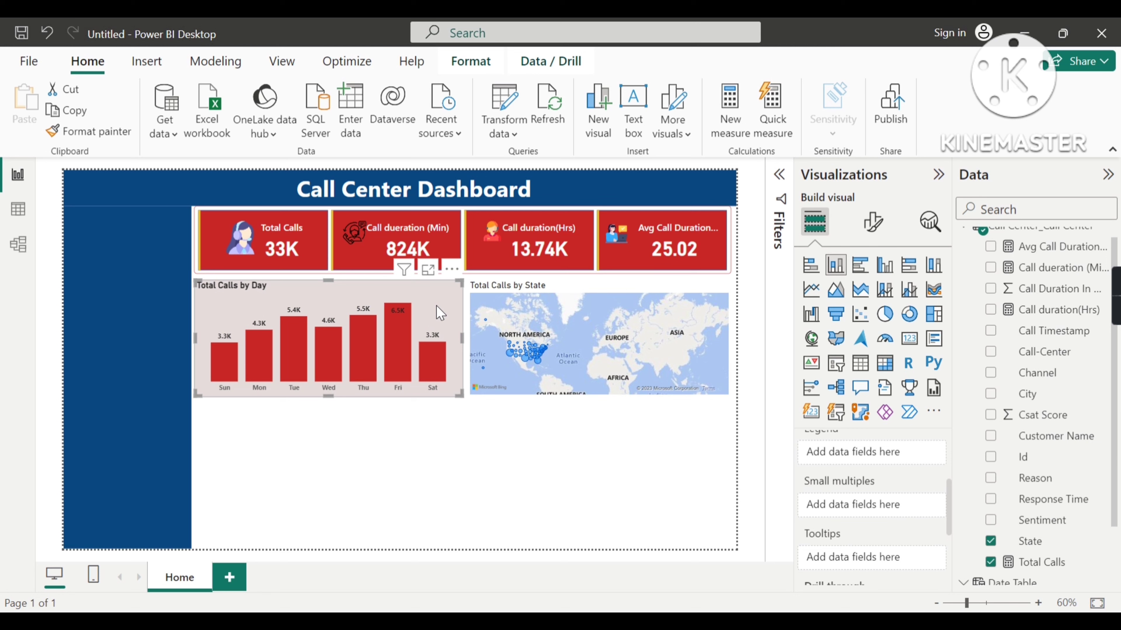
click(605, 279)
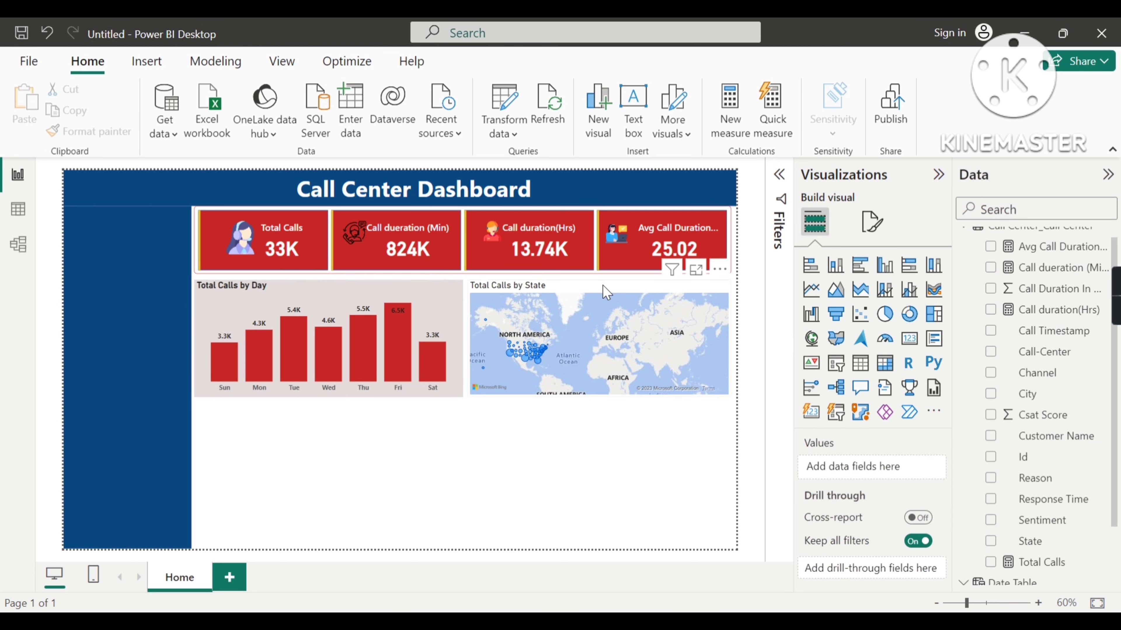
Copy the formatting of the Total Calls by Day chart onto the Total Calls by State map.
click(443, 305)
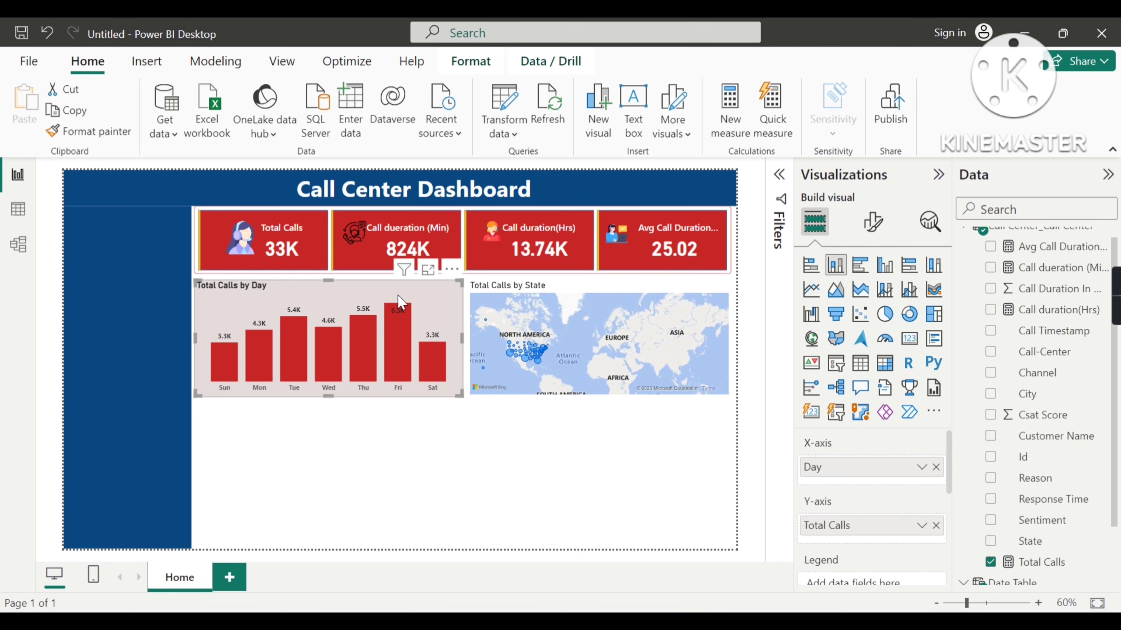
click(116, 144)
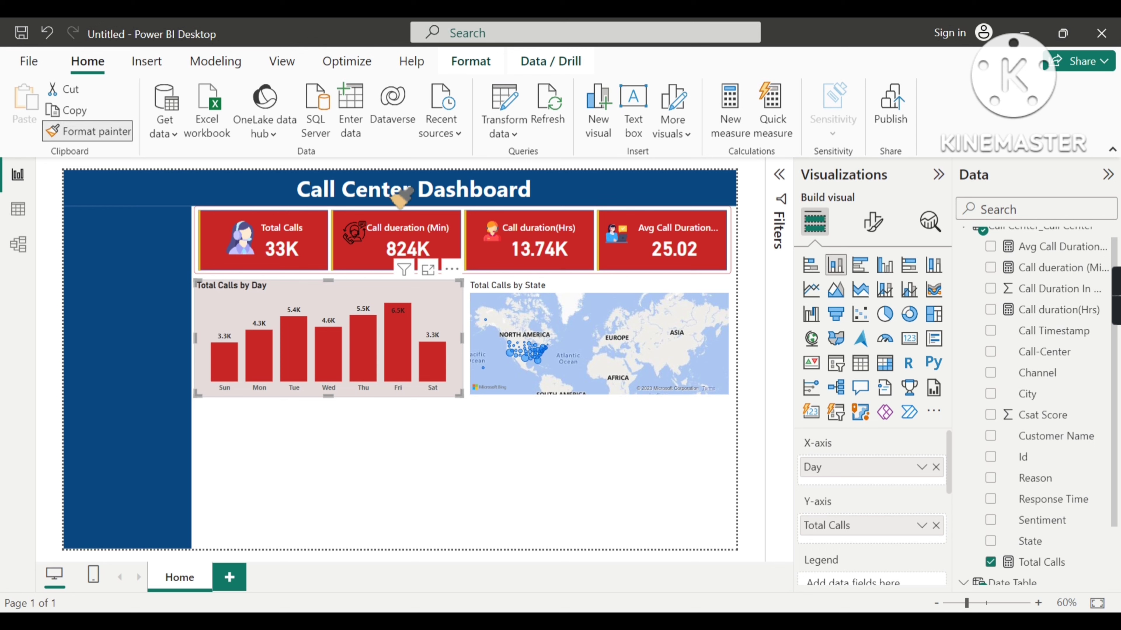
click(635, 295)
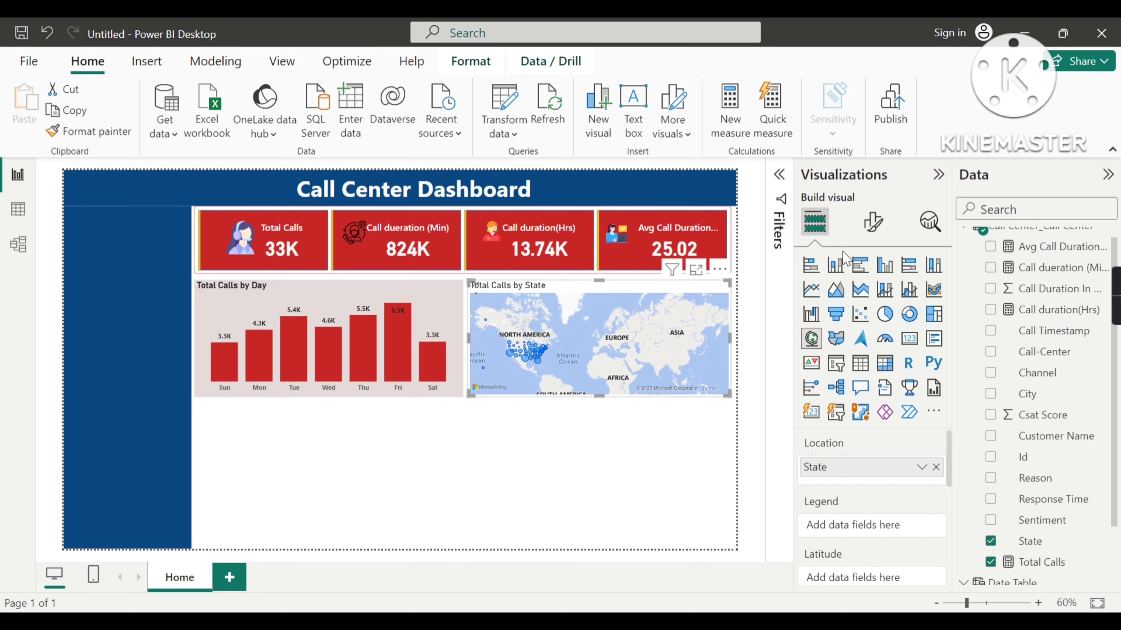
Set the map style of the Total Calls by State visual to Dark.
click(870, 234)
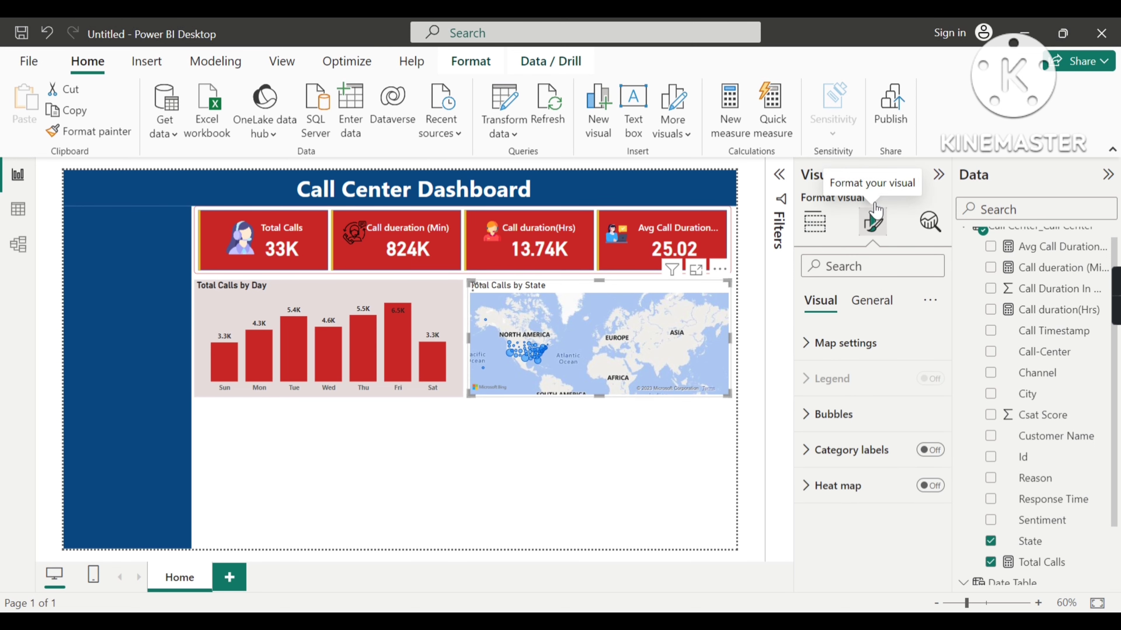
click(811, 353)
scroll(900, 453, down, 1)
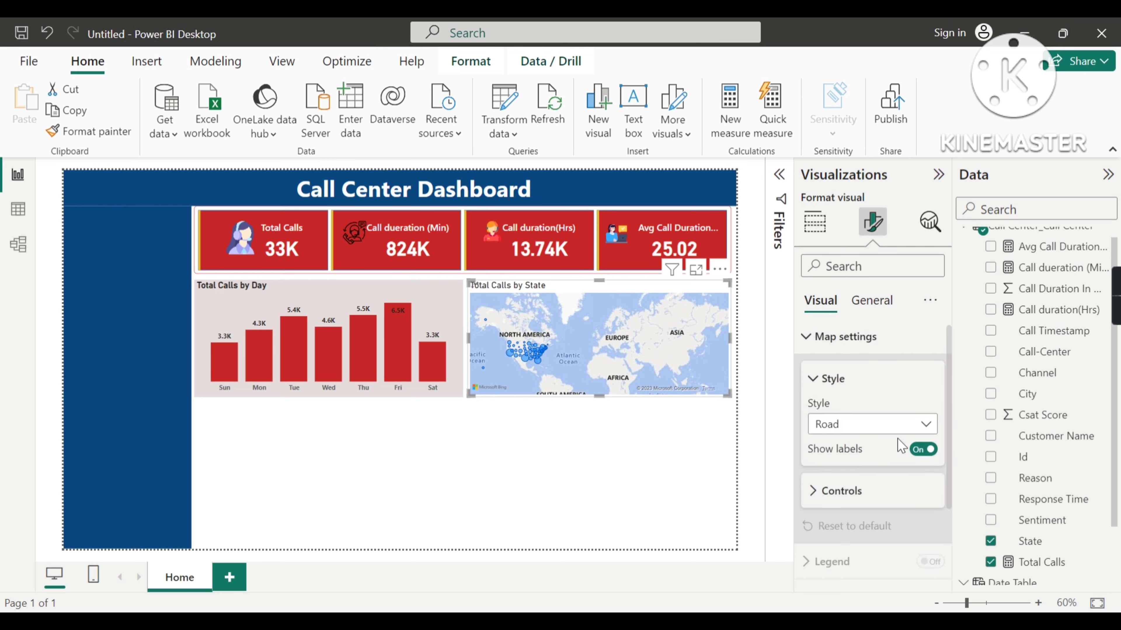
click(904, 423)
click(854, 463)
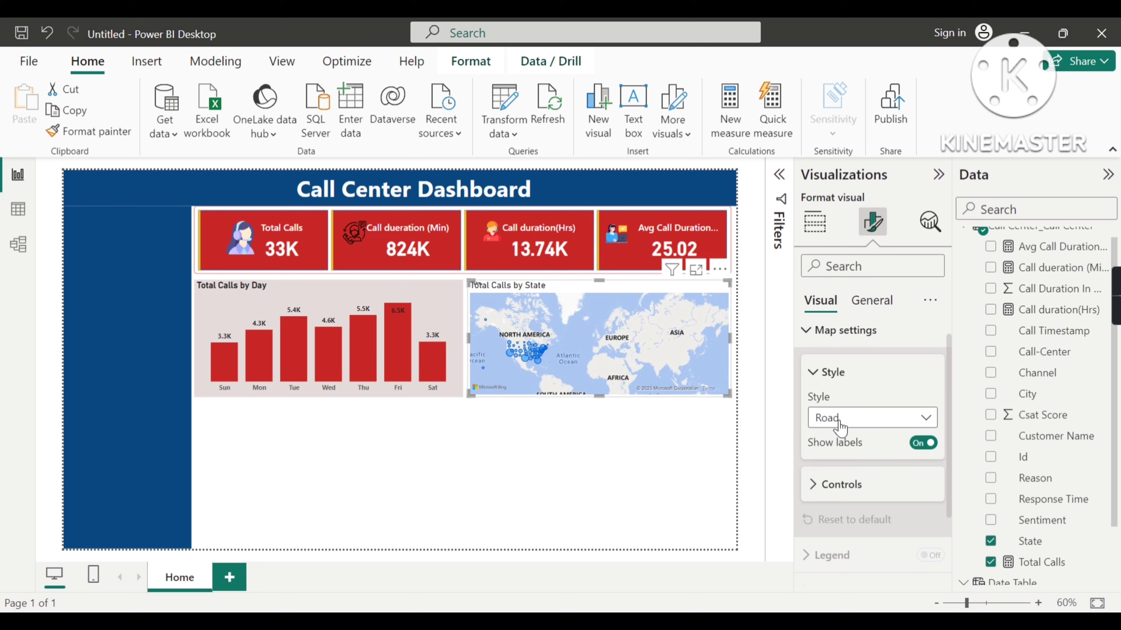
click(909, 427)
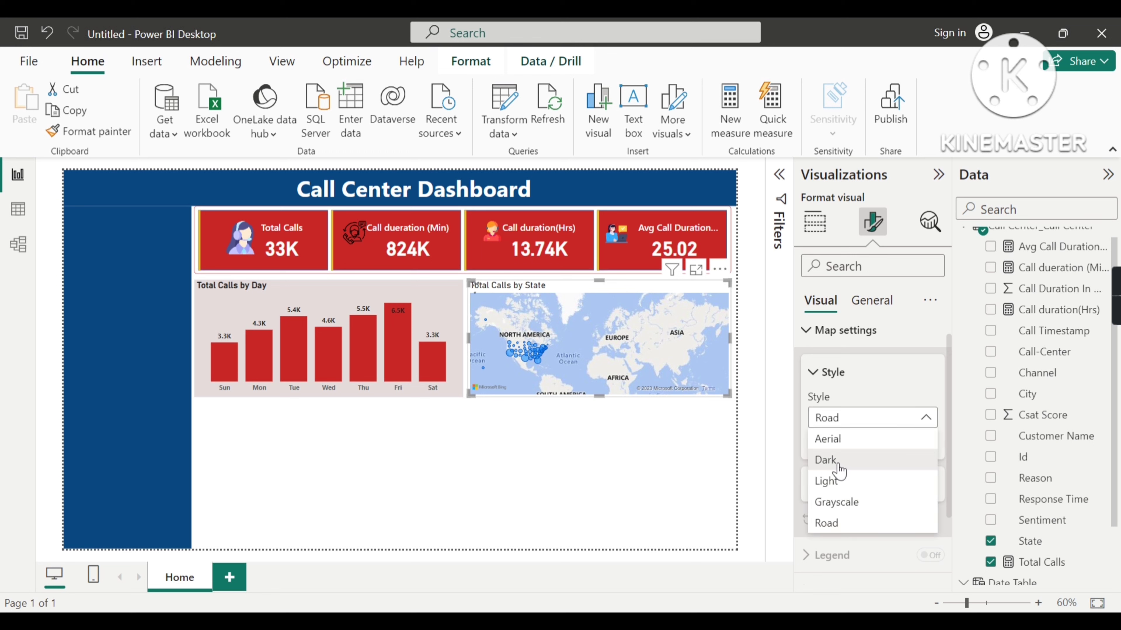
key(Escape)
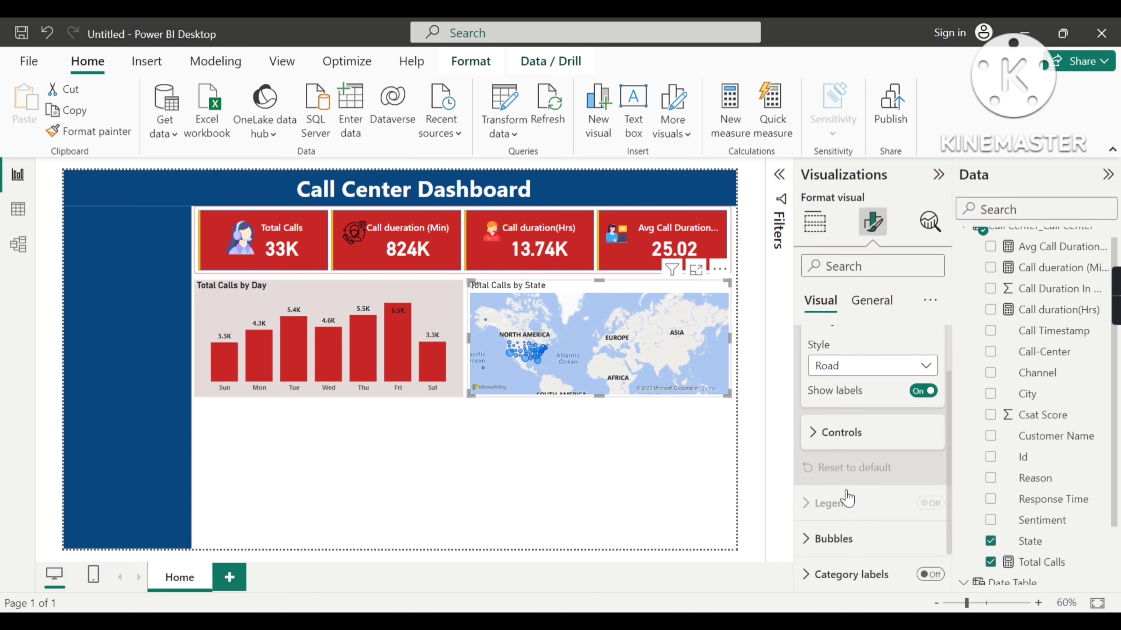
Set the default bubble color of the Total Calls by State map to the recently used red.
scroll(846, 498, down, 3)
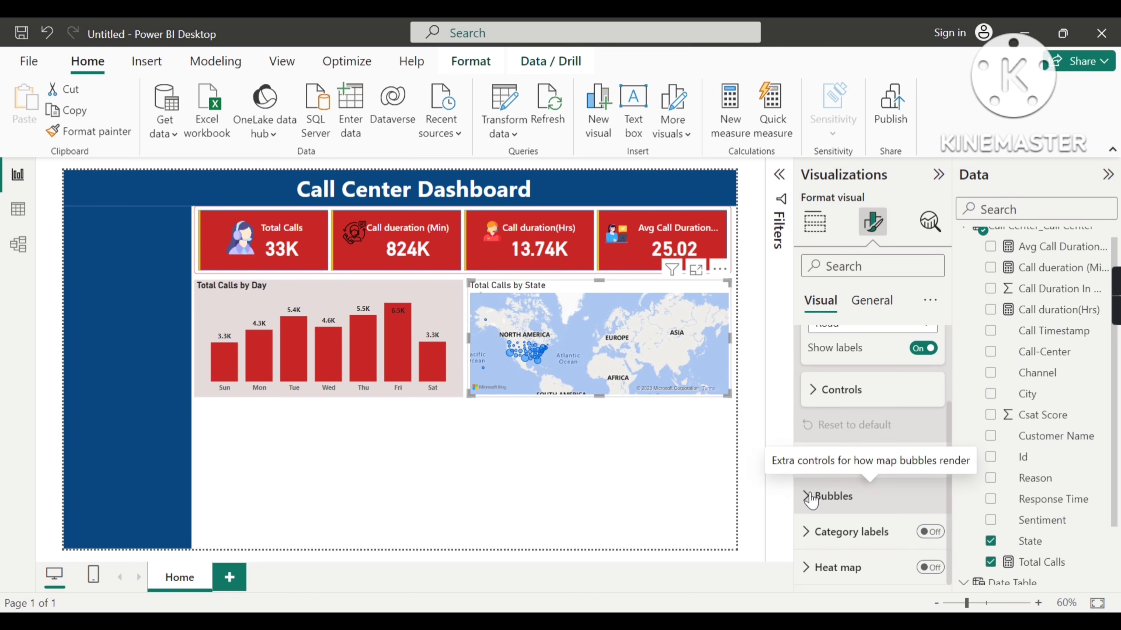
click(846, 497)
scroll(876, 488, down, 2)
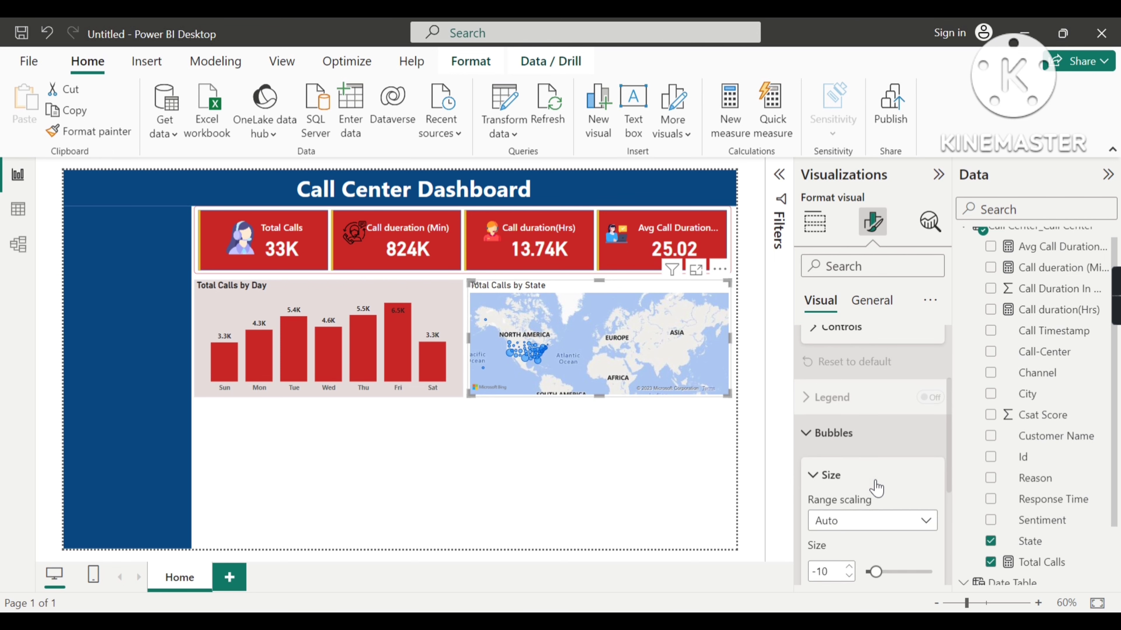
scroll(876, 488, down, 4)
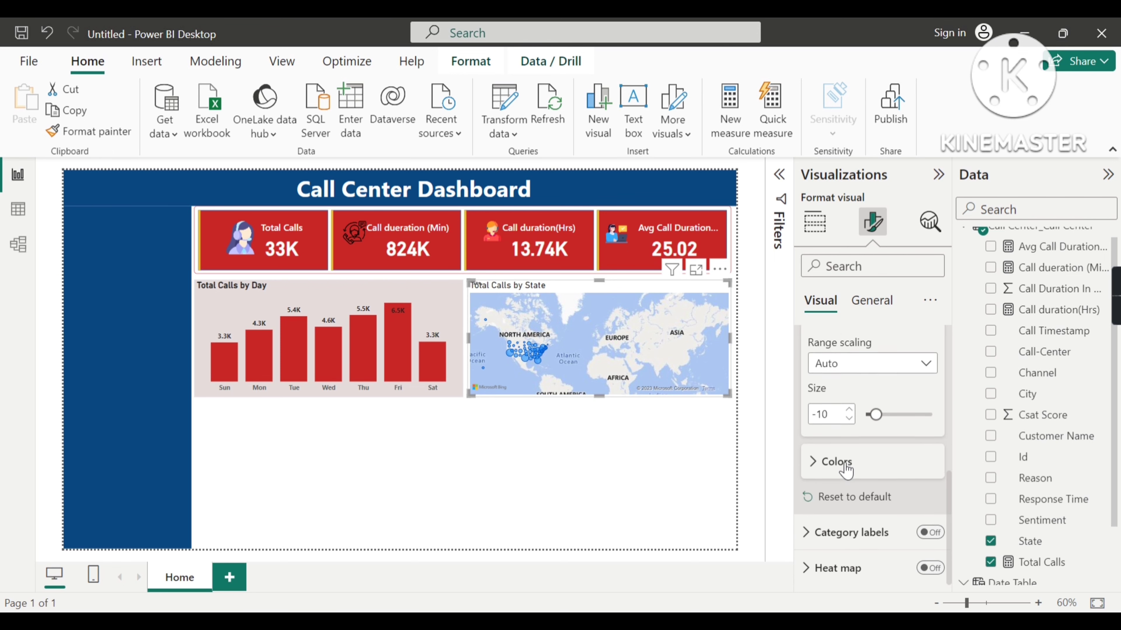
click(867, 478)
scroll(853, 461, down, 2)
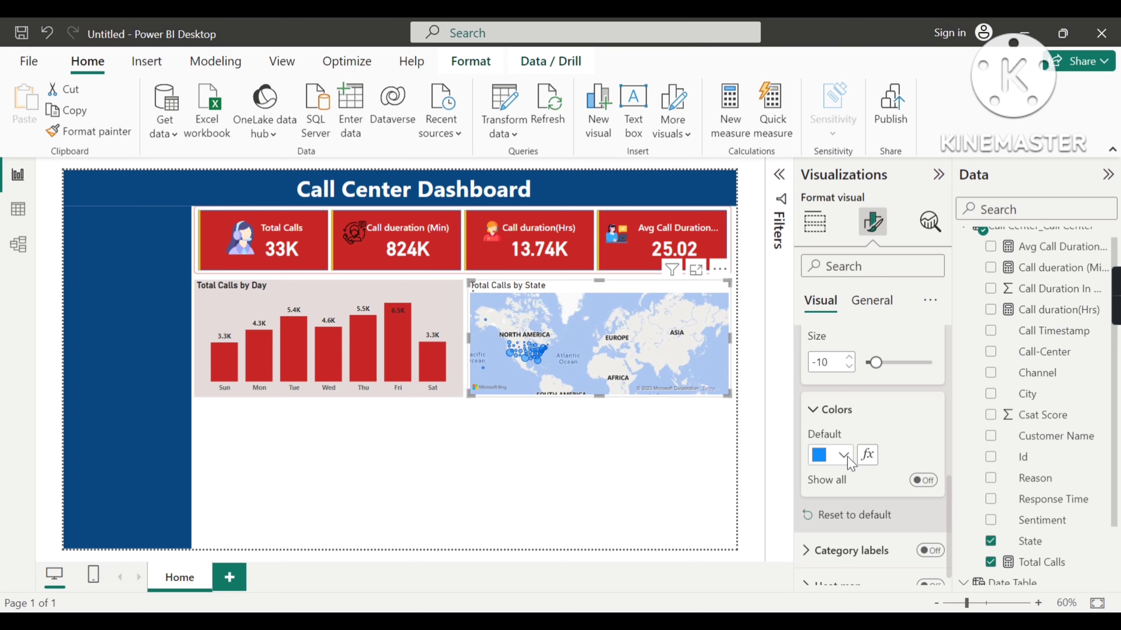
click(843, 456)
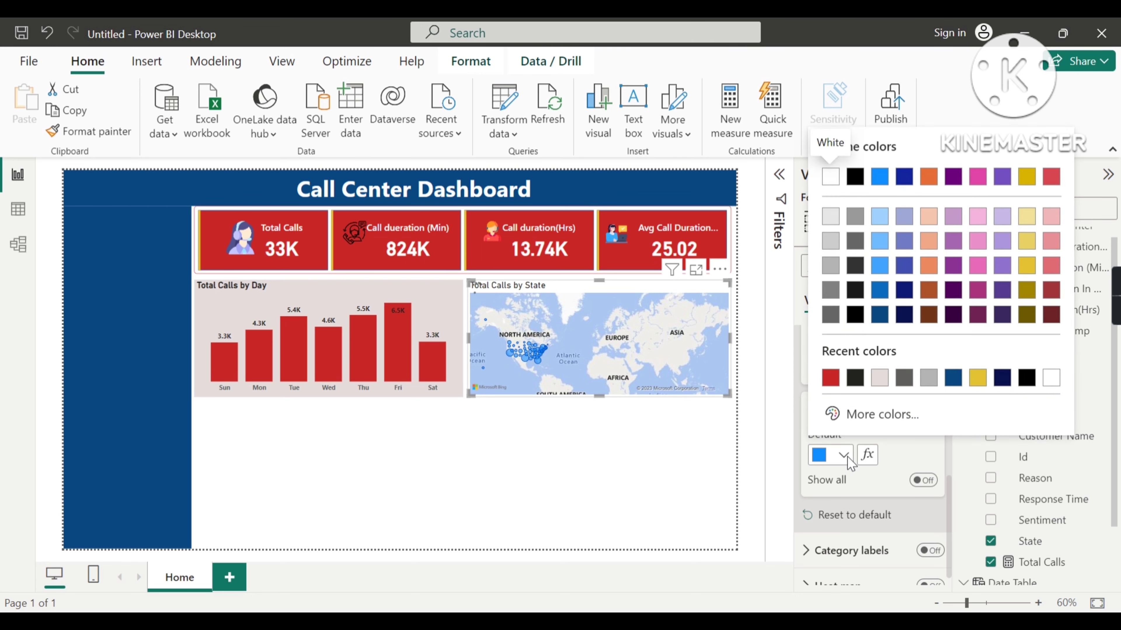
click(830, 378)
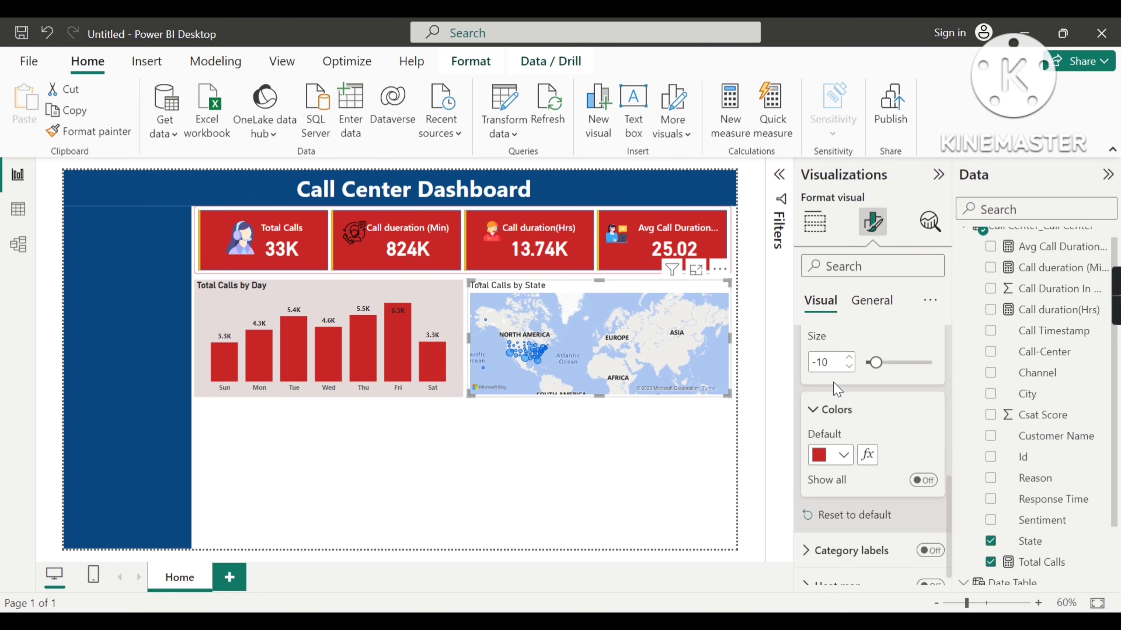
scroll(860, 461, up, 4)
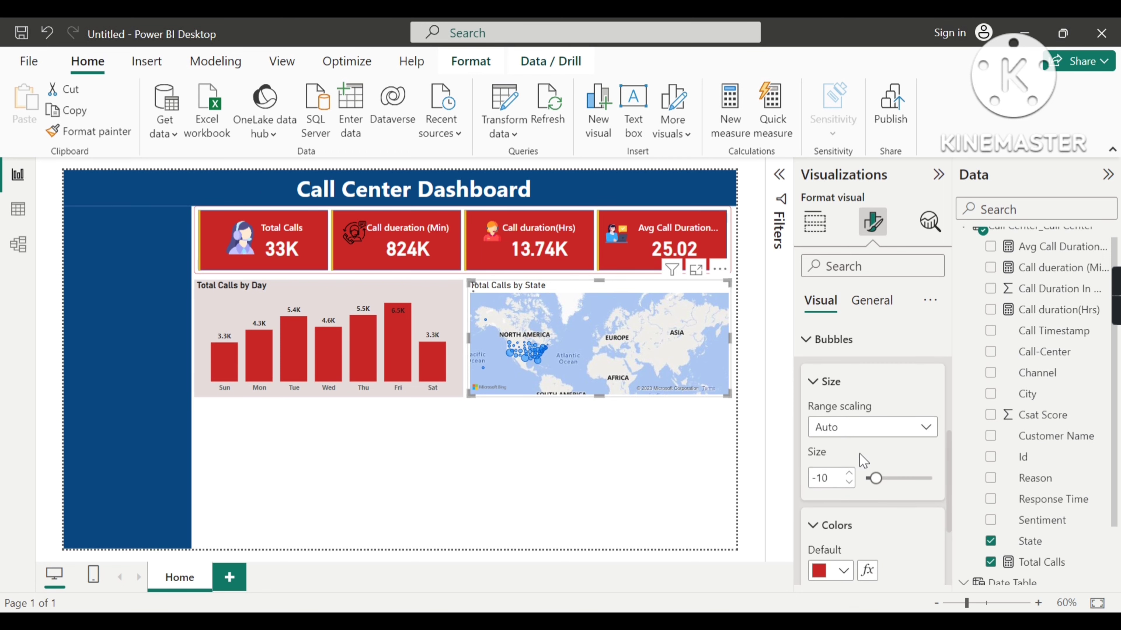
scroll(839, 477, up, 2)
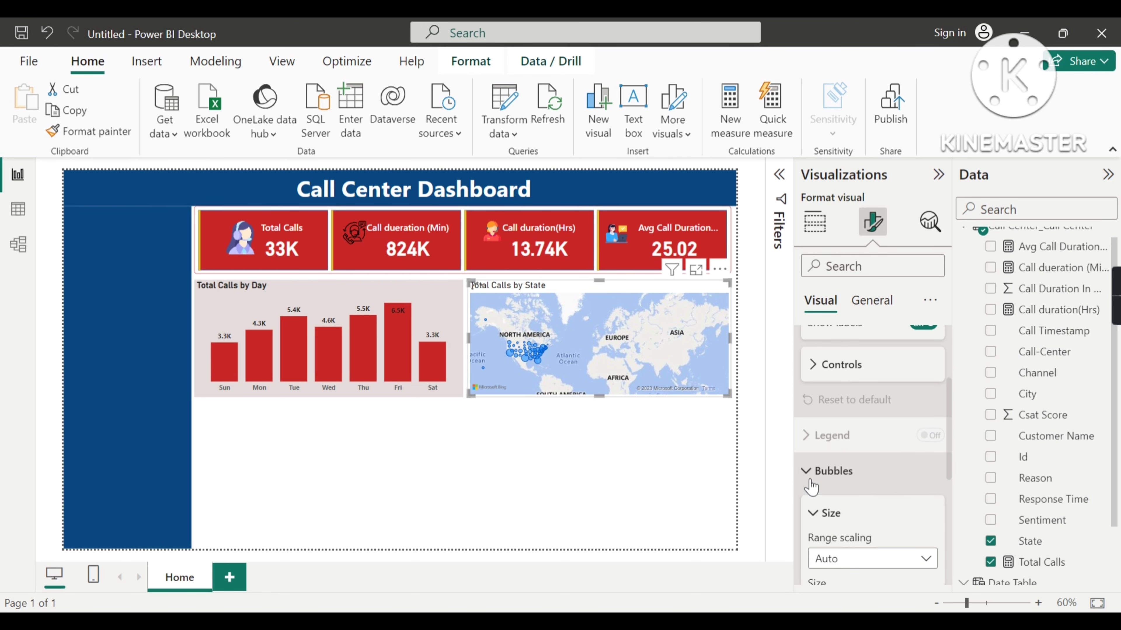
click(830, 482)
scroll(828, 478, up, 3)
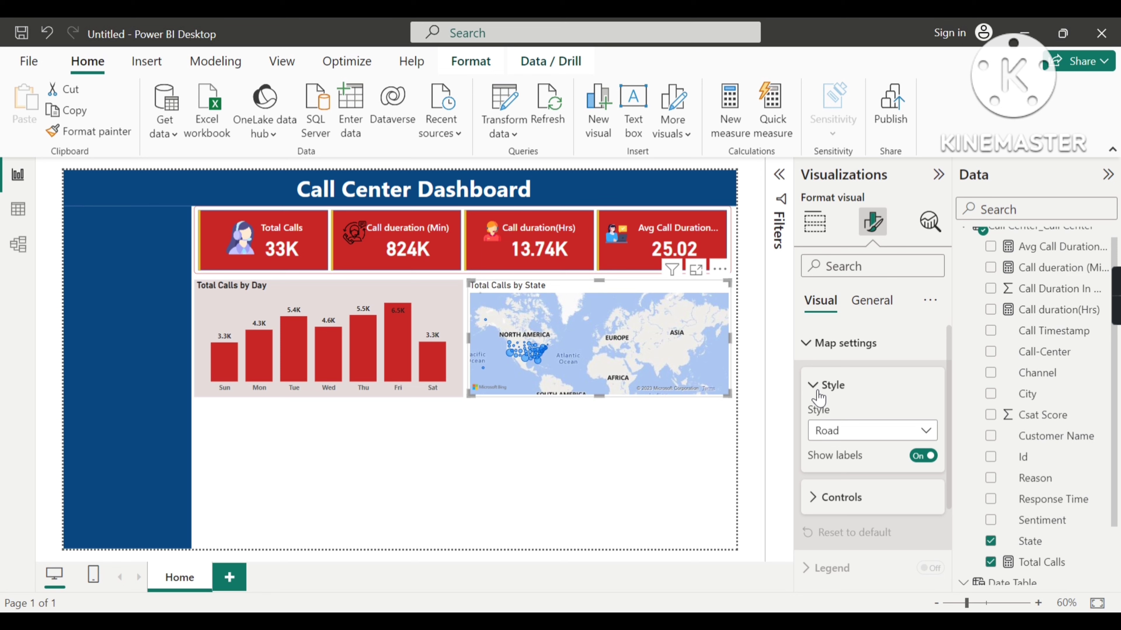
click(817, 389)
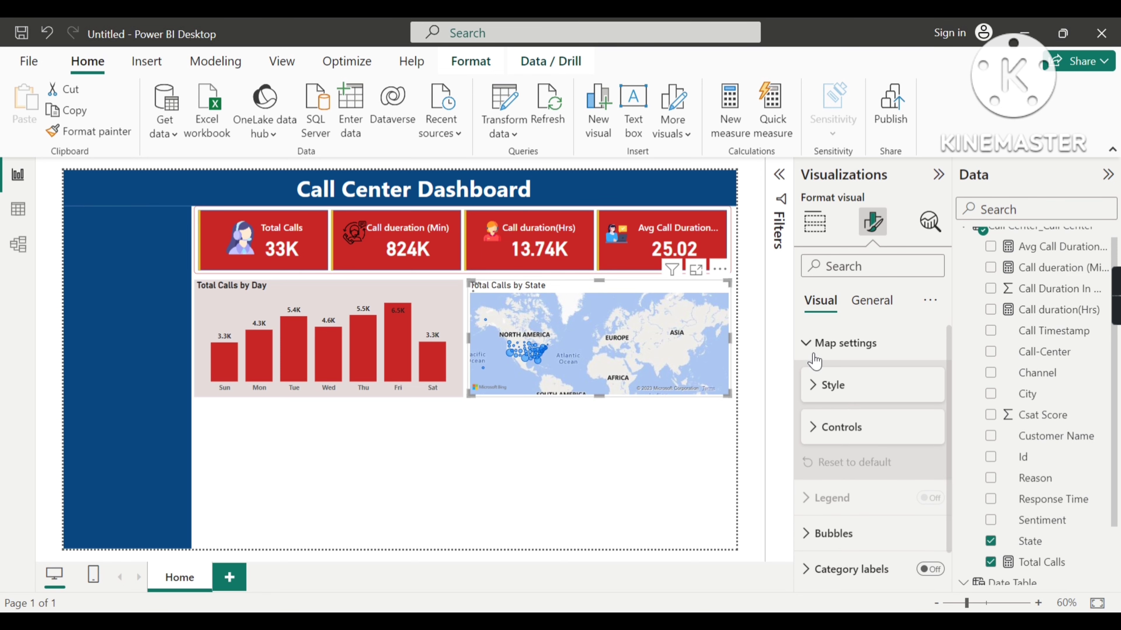
Make the title text of the Total Calls by State map bold.
scroll(825, 532, down, 1)
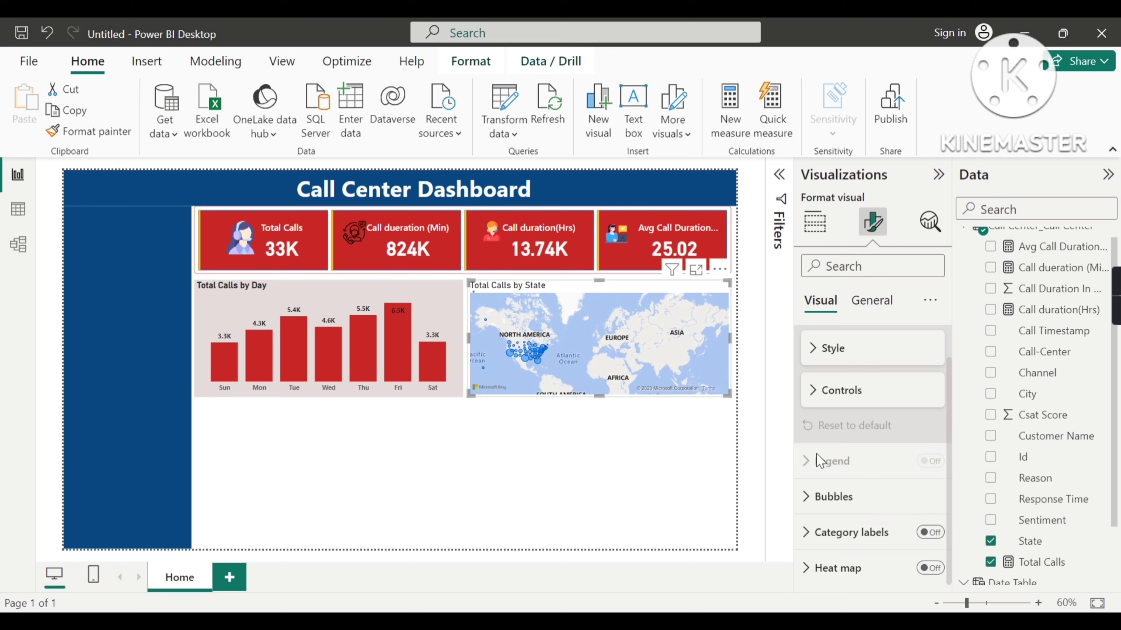
scroll(848, 407, up, 1)
click(866, 308)
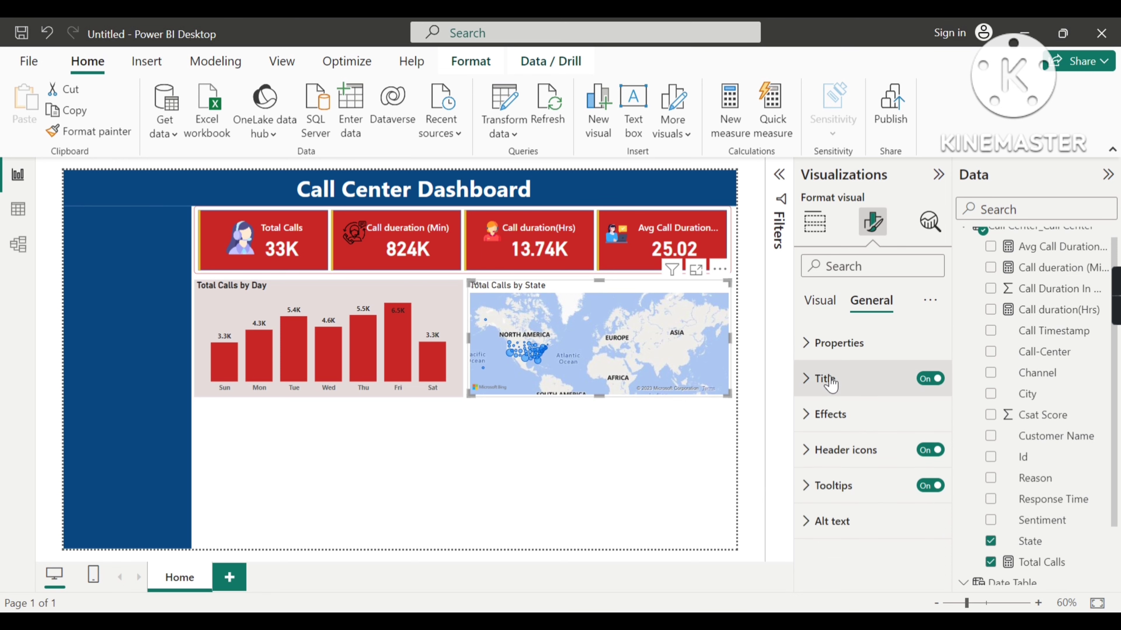
click(830, 383)
scroll(863, 442, down, 2)
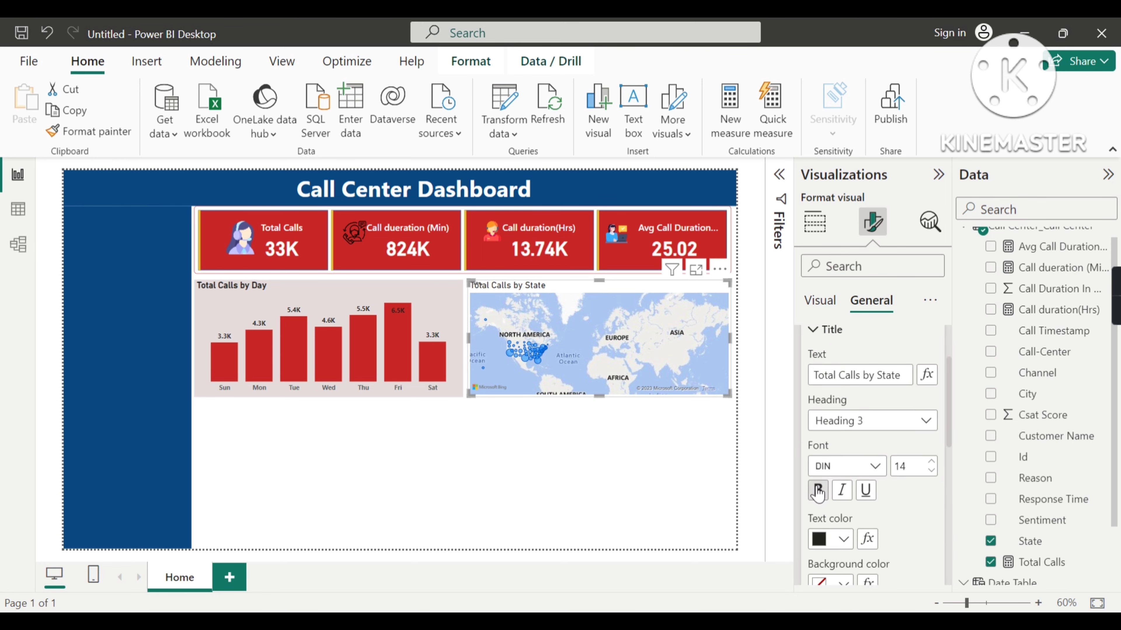
click(817, 491)
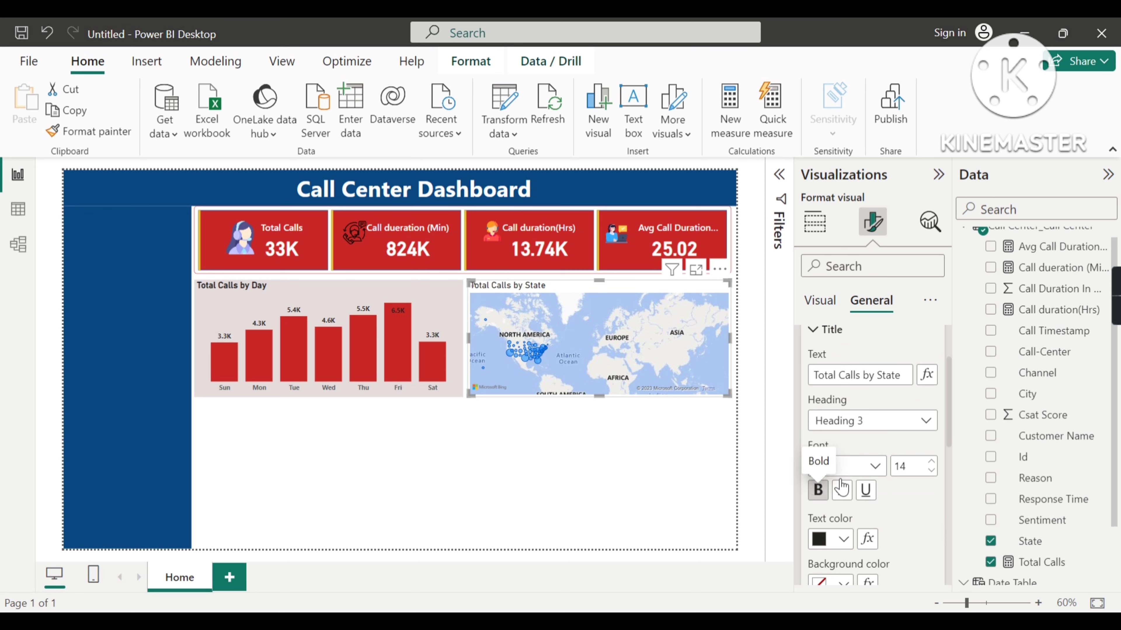
click(813, 329)
scroll(865, 442, up, 2)
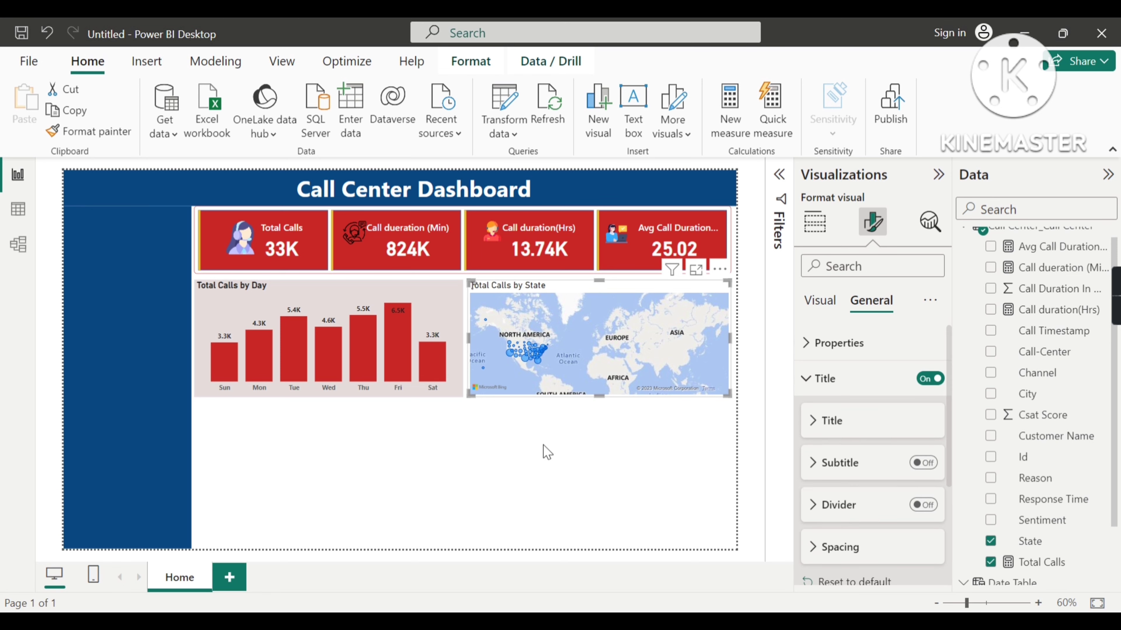
Add a donut chart below Total Calls by Day, narrowed to about half that chart's width with a small gap above it.
click(547, 452)
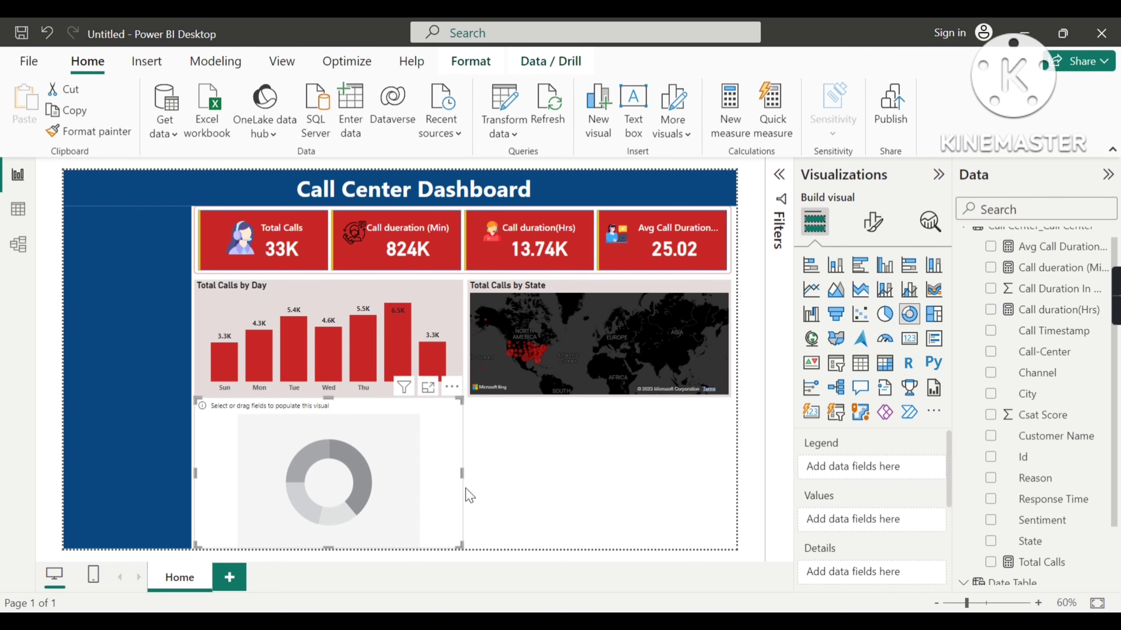
click(477, 441)
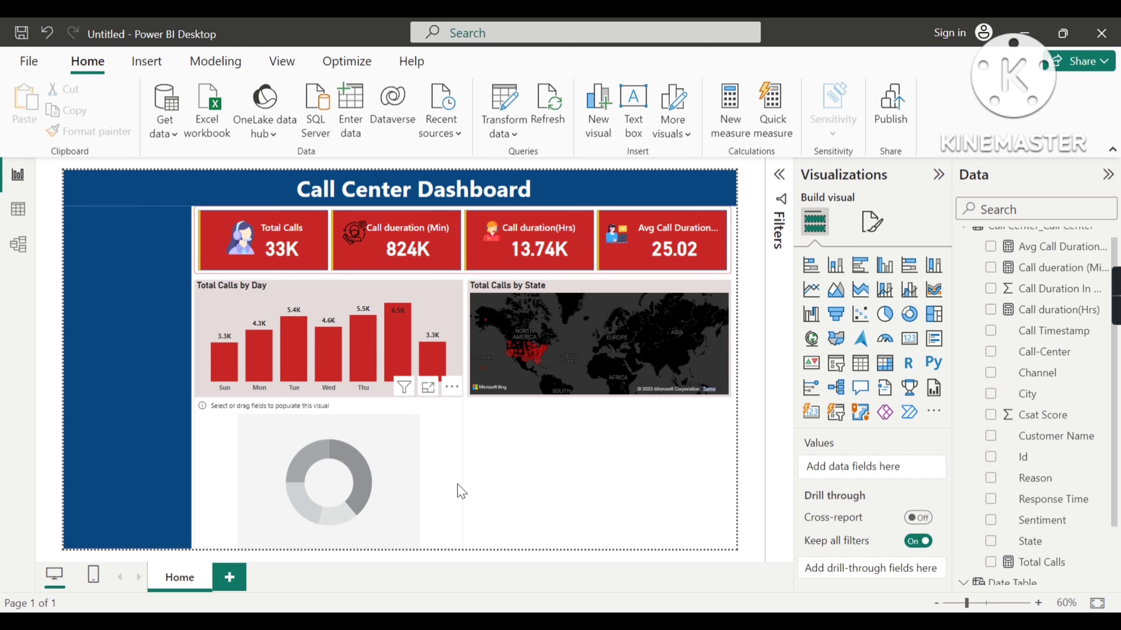
drag(461, 491, 343, 485)
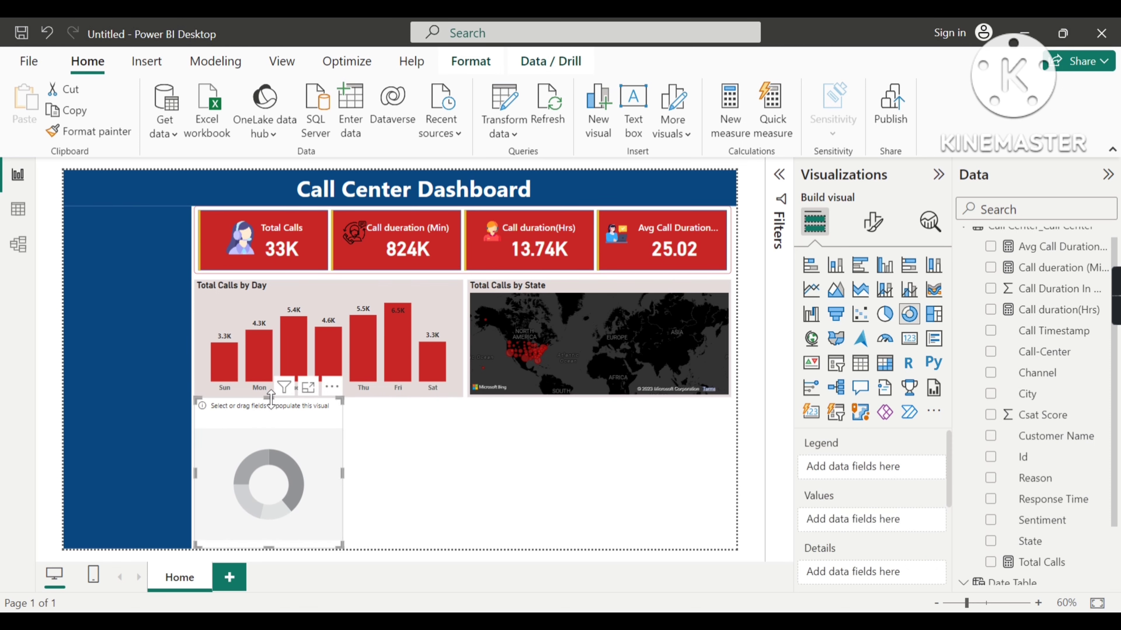
drag(273, 403, 271, 411)
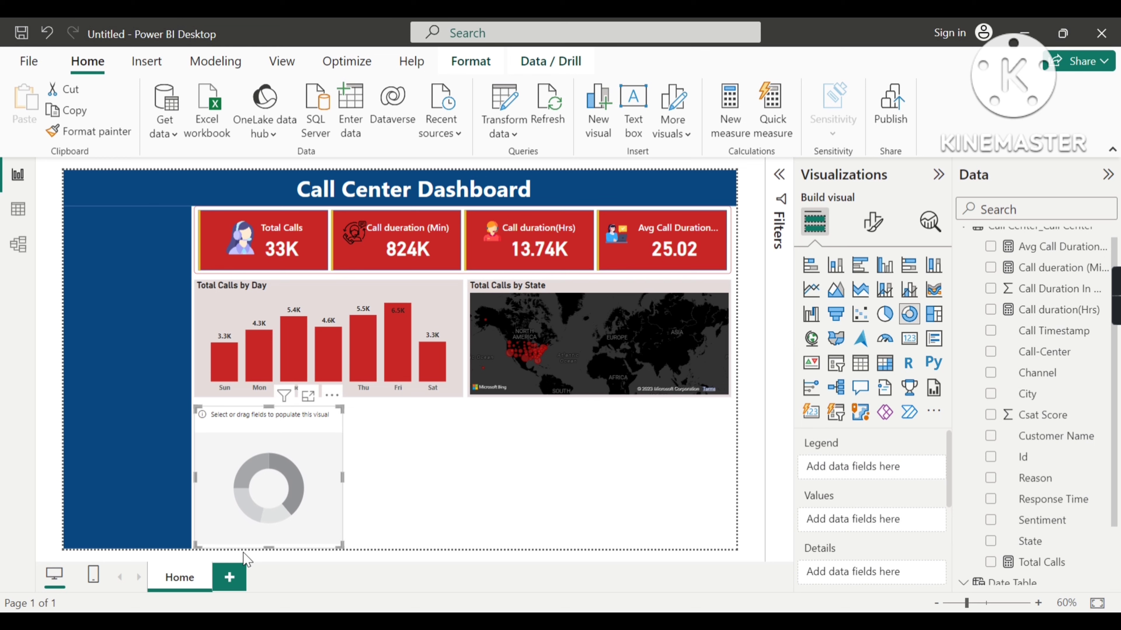
drag(269, 547, 269, 546)
scroll(1054, 495, up, 1)
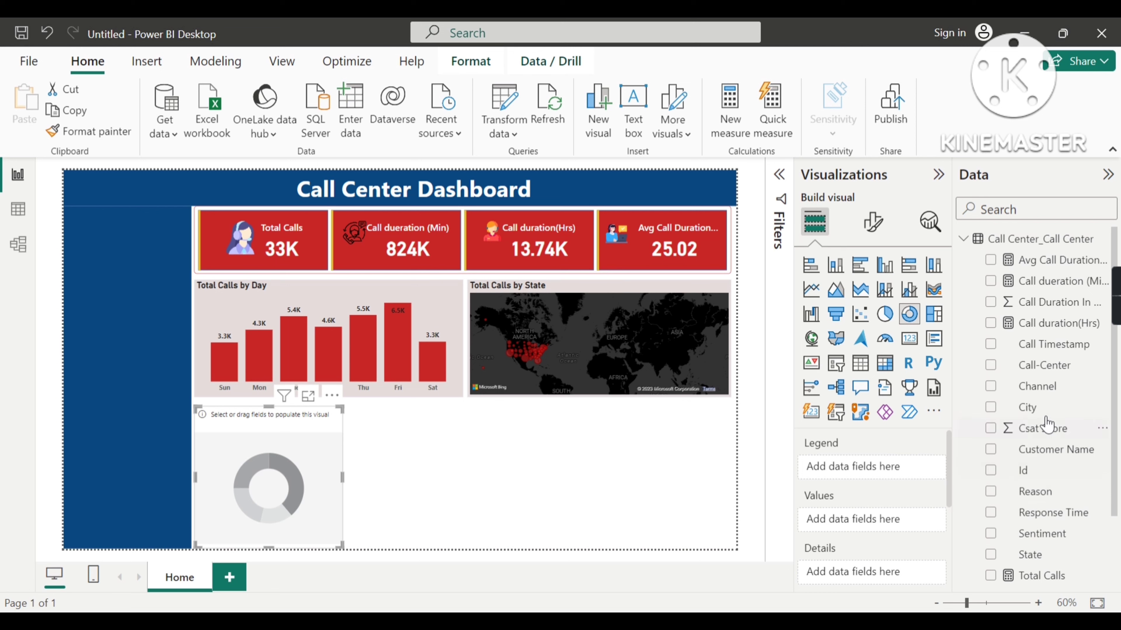
Assign Channel as the donut chart's legend and Total Calls as its values, and copy the Total Calls by Day formatting onto it.
drag(1037, 387, 880, 471)
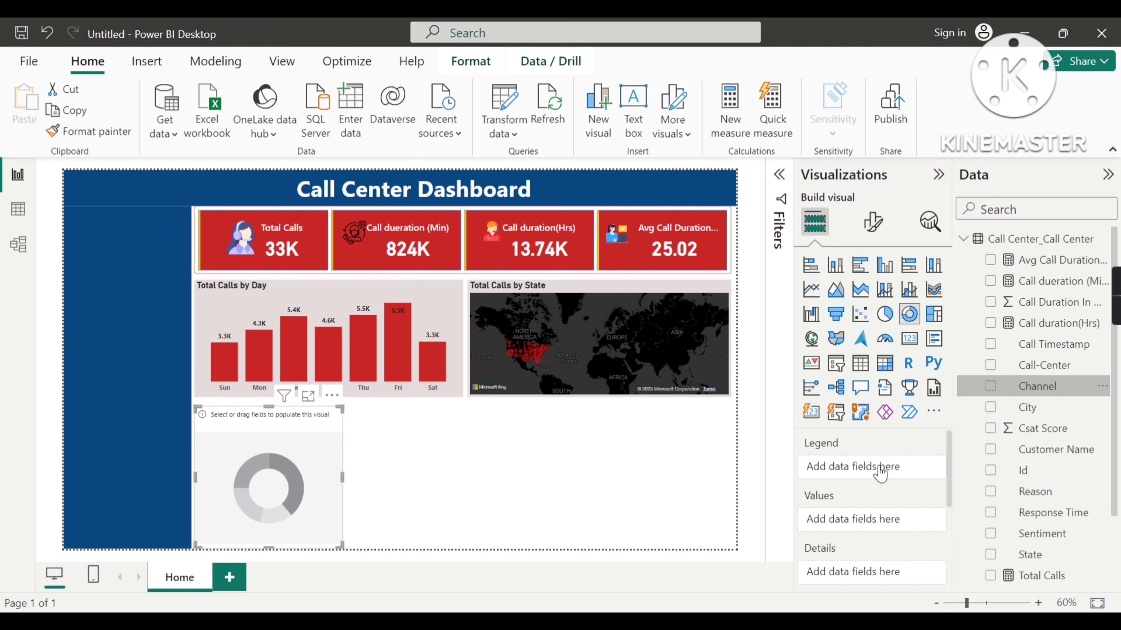
drag(1041, 576, 891, 532)
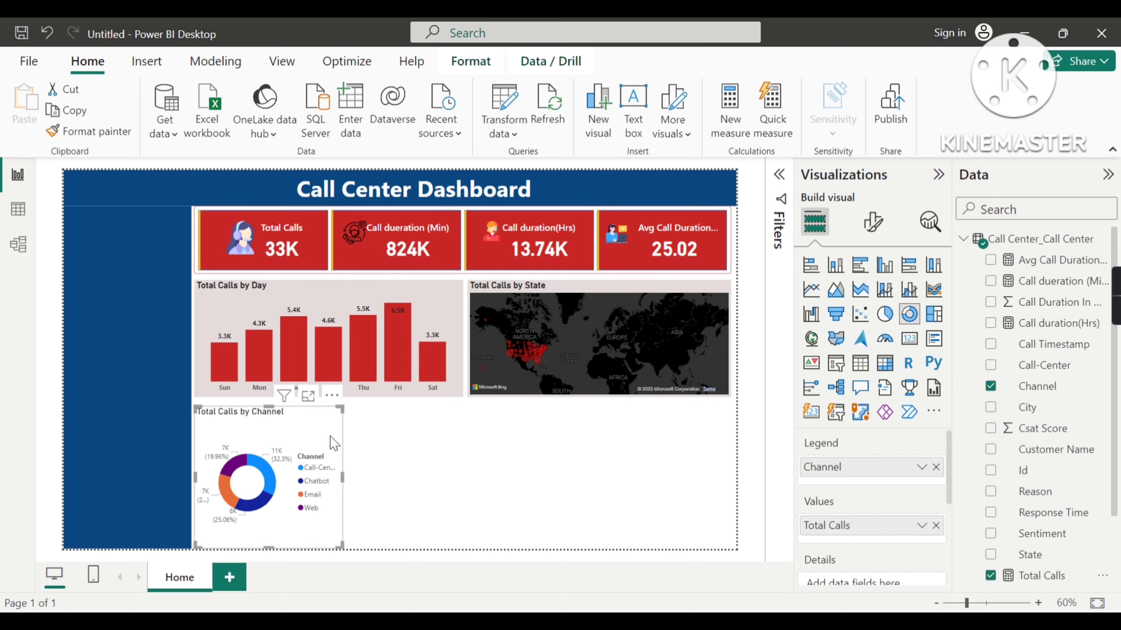
click(457, 322)
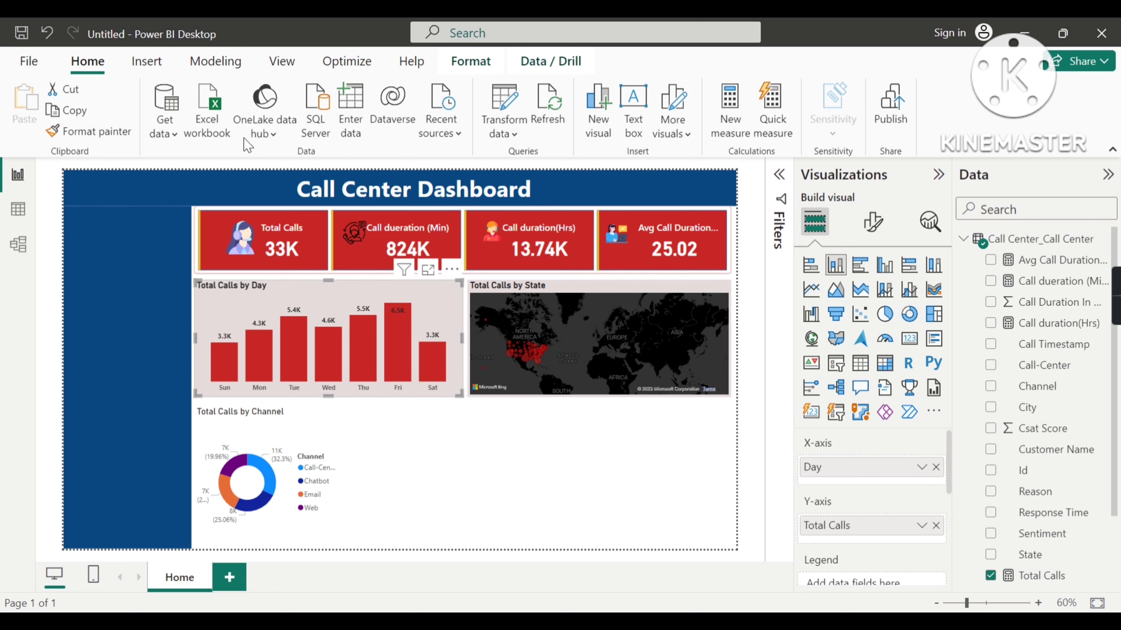
click(98, 132)
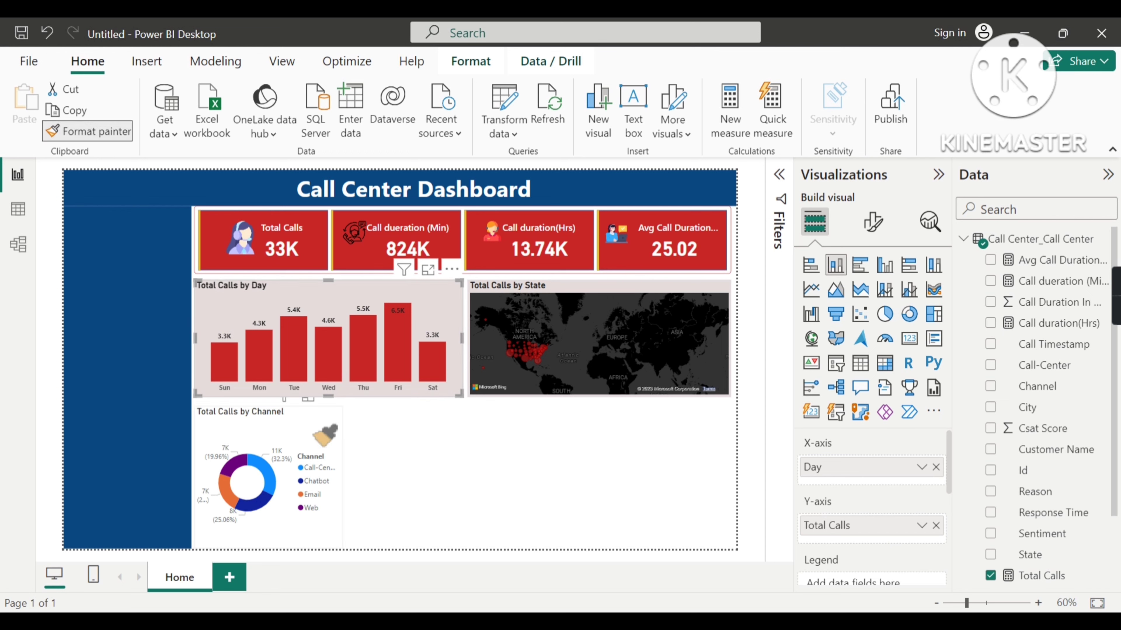
click(324, 435)
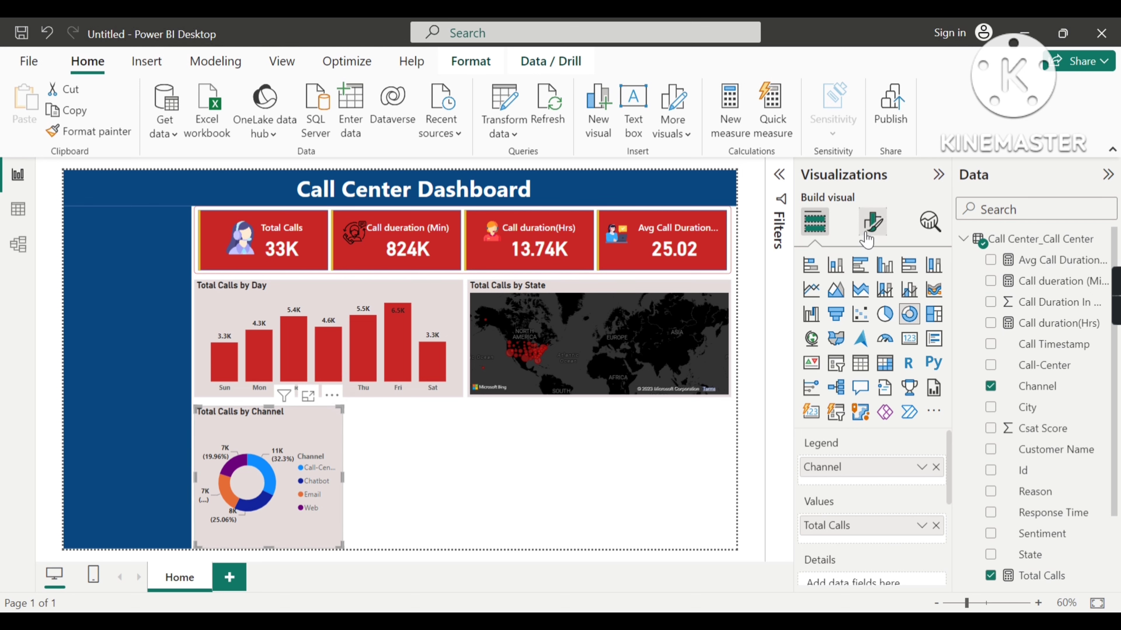
Set the Call-Center slice color of the Total Calls by Channel donut chart to the recently used red.
click(872, 222)
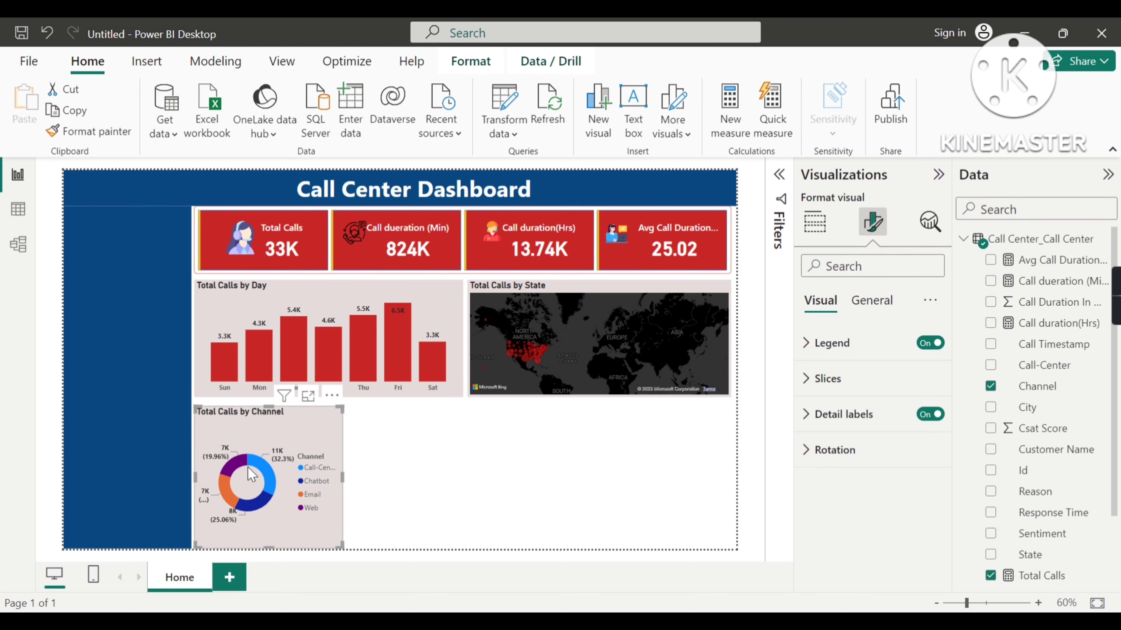
click(826, 379)
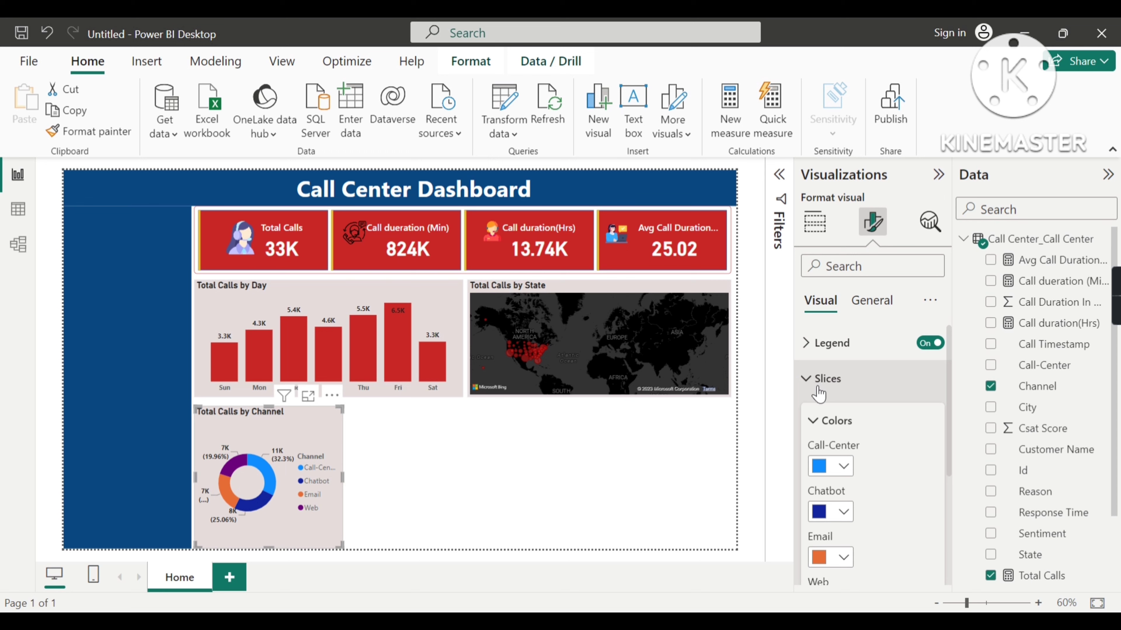
scroll(853, 455, down, 3)
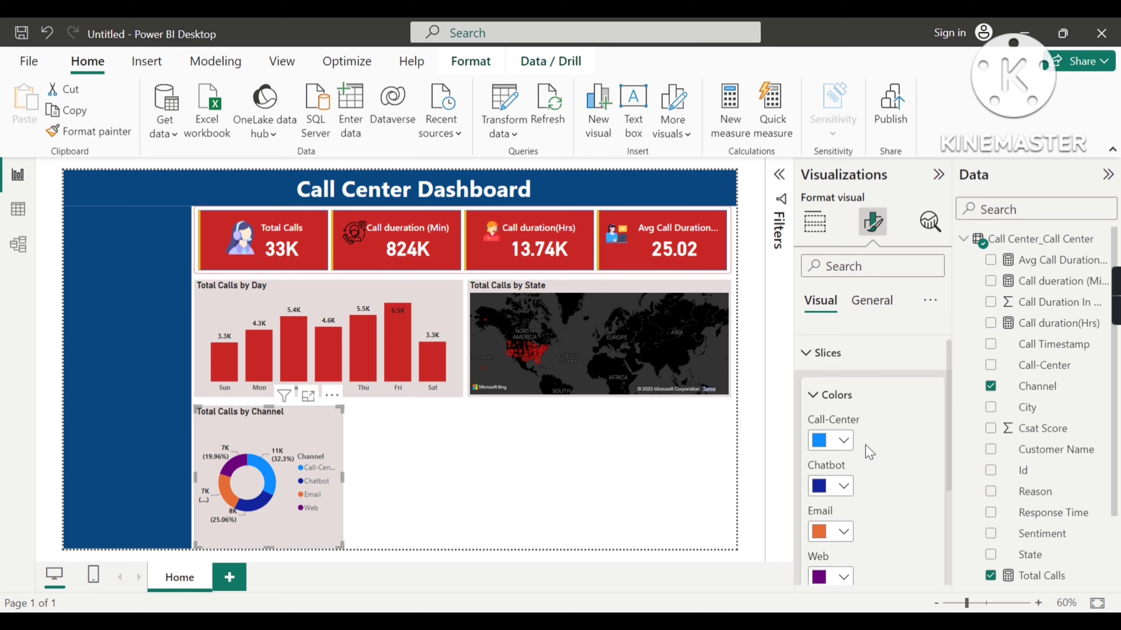
click(844, 414)
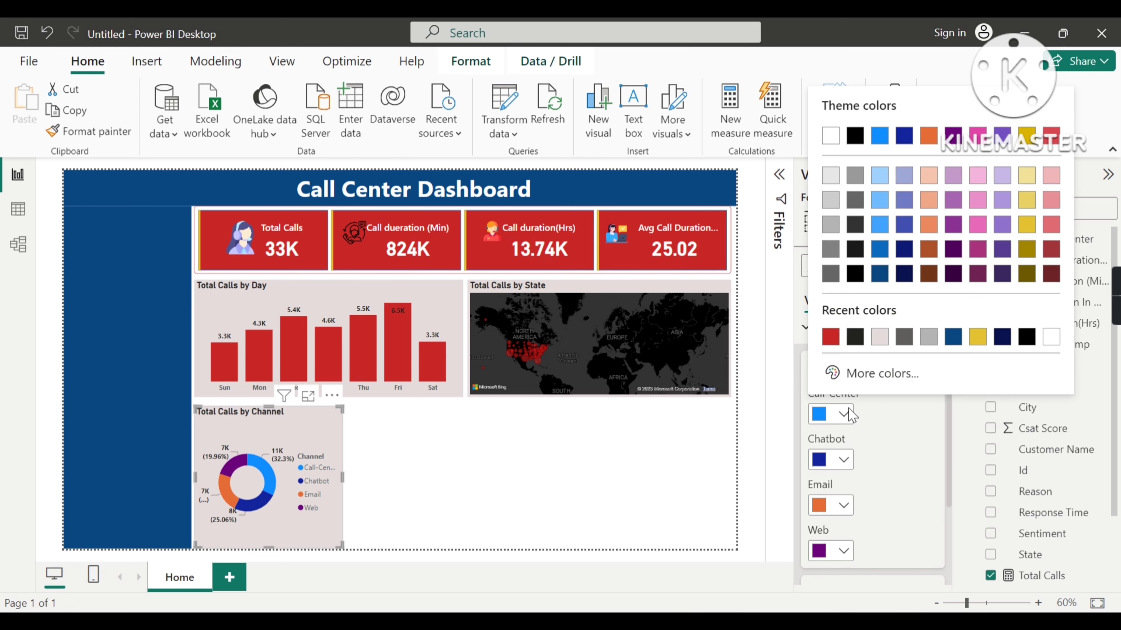
click(831, 337)
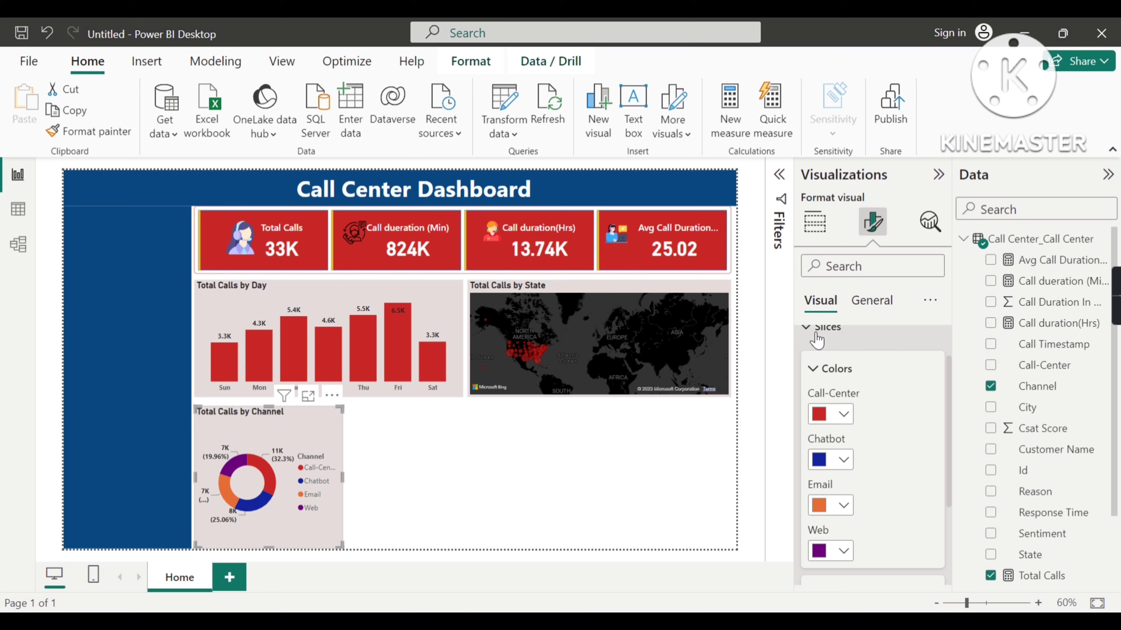
click(878, 336)
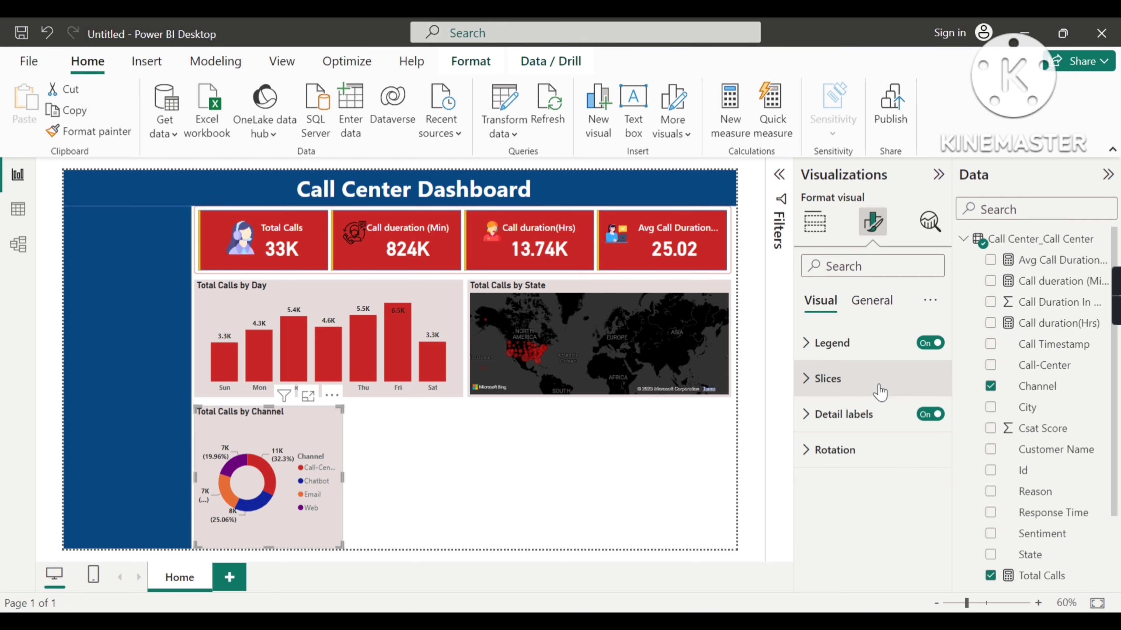
Set the donut chart's detail label contents to Percent of total.
click(816, 418)
scroll(869, 459, down, 2)
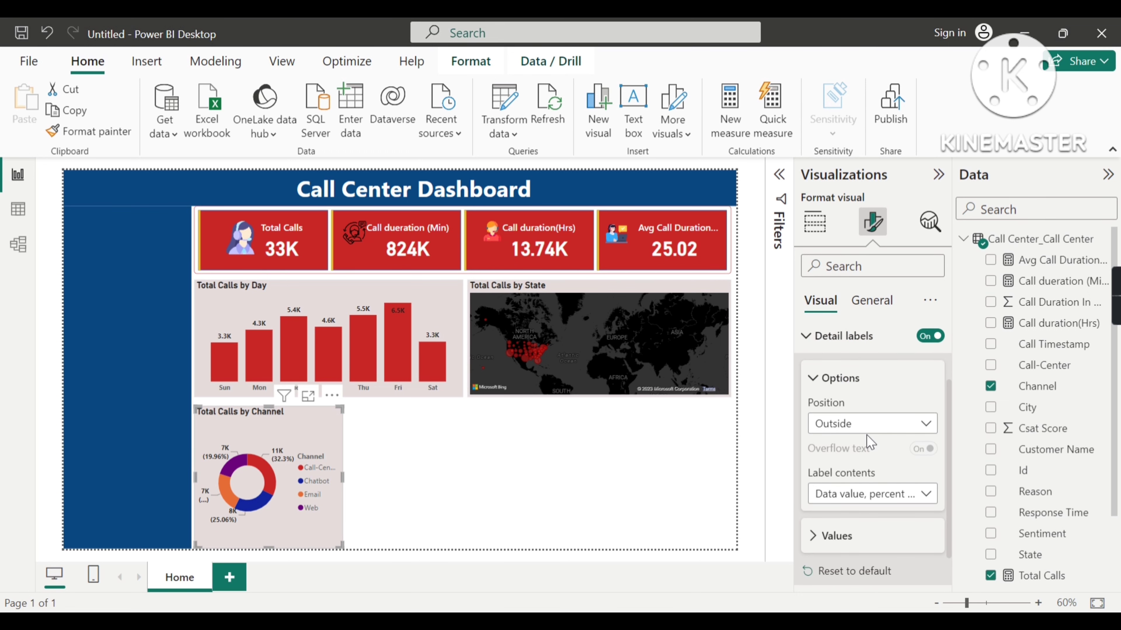
click(926, 495)
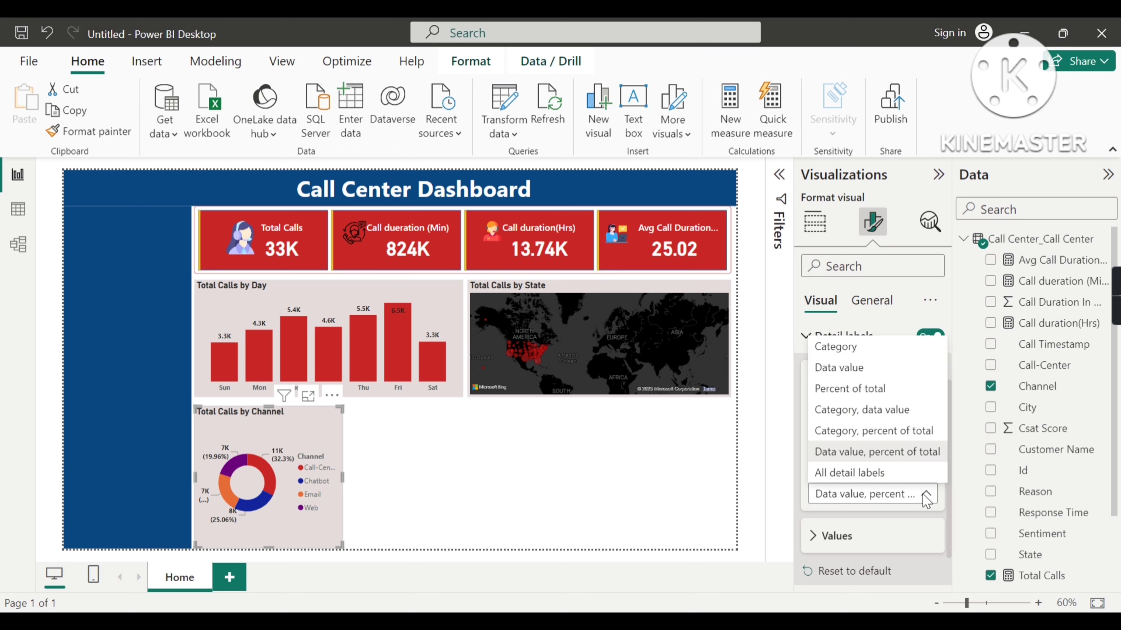
click(925, 496)
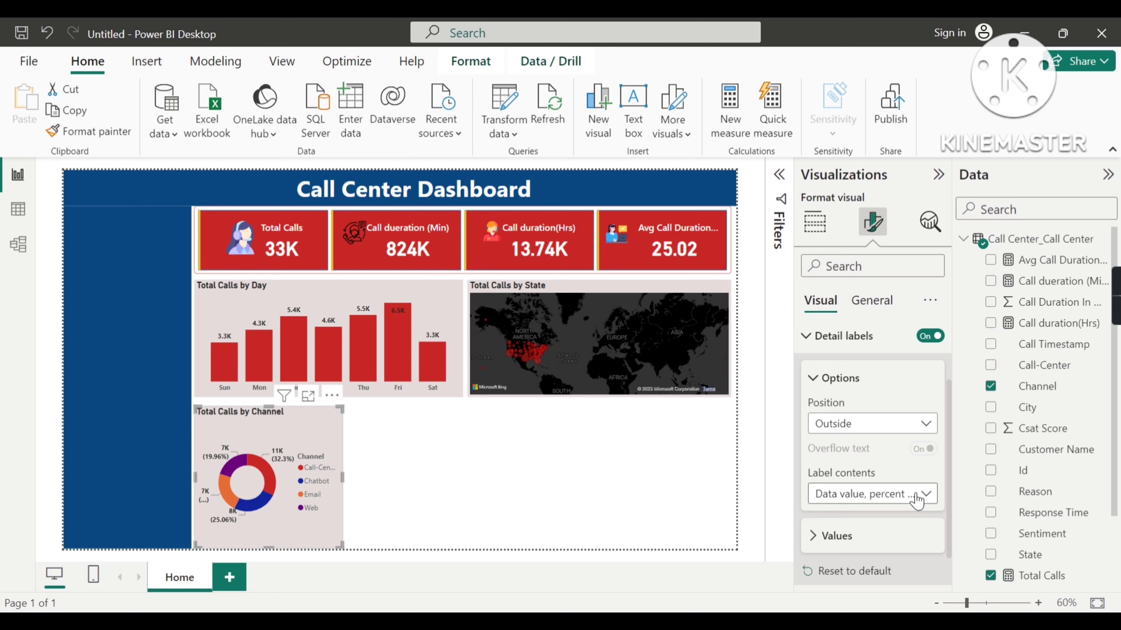
click(918, 497)
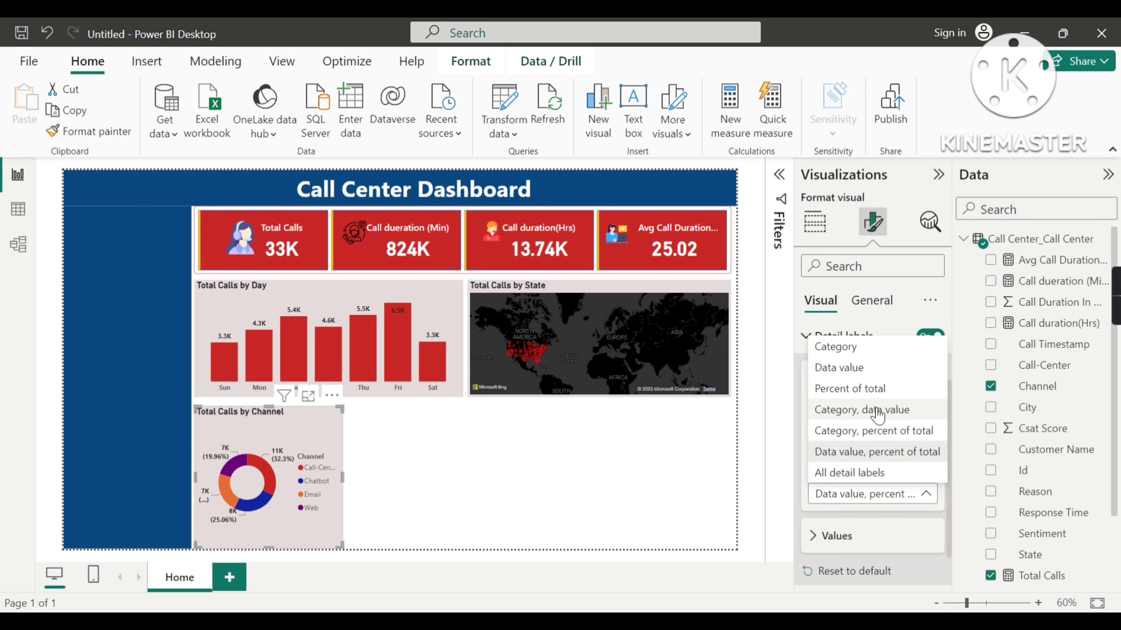
click(866, 390)
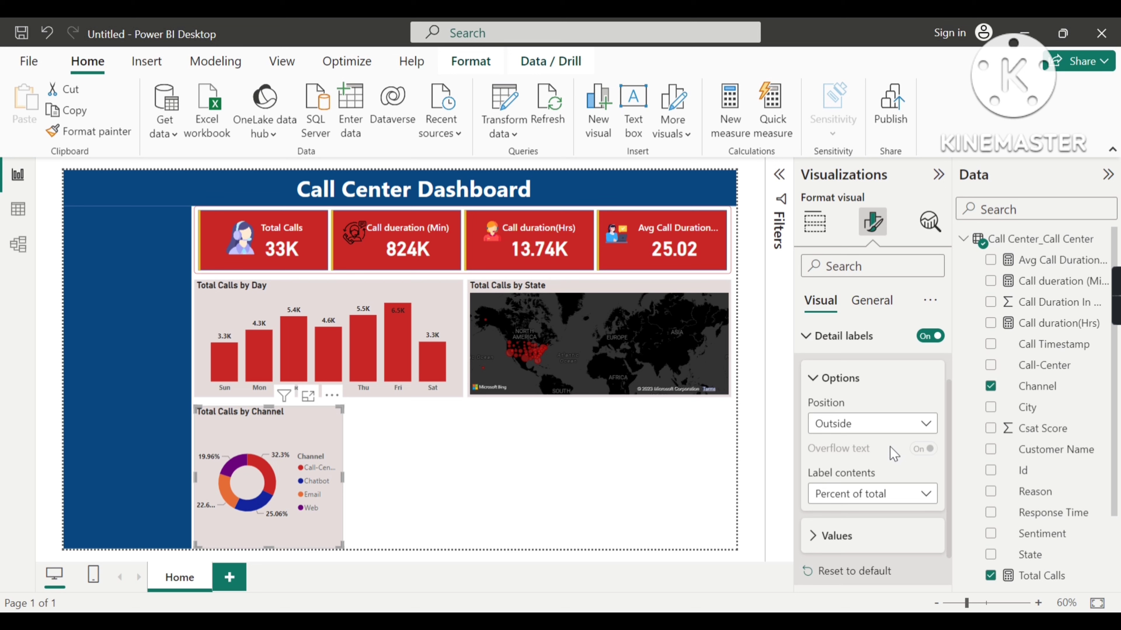
scroll(813, 407, up, 2)
click(814, 409)
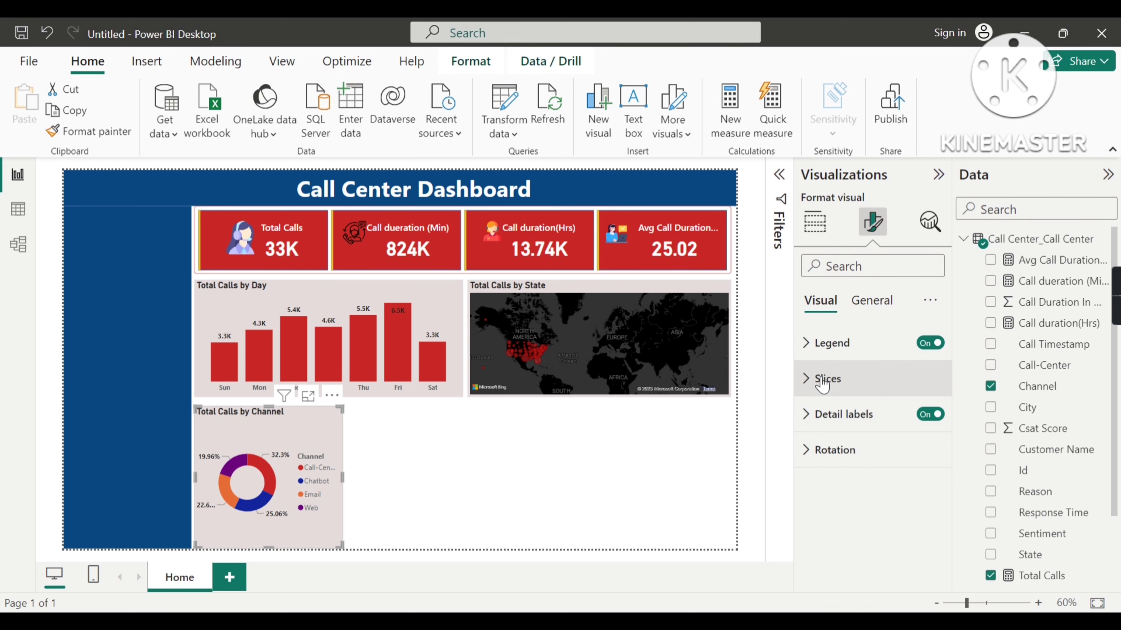
Make the legend text of the Total Calls by Channel donut chart bold.
click(817, 349)
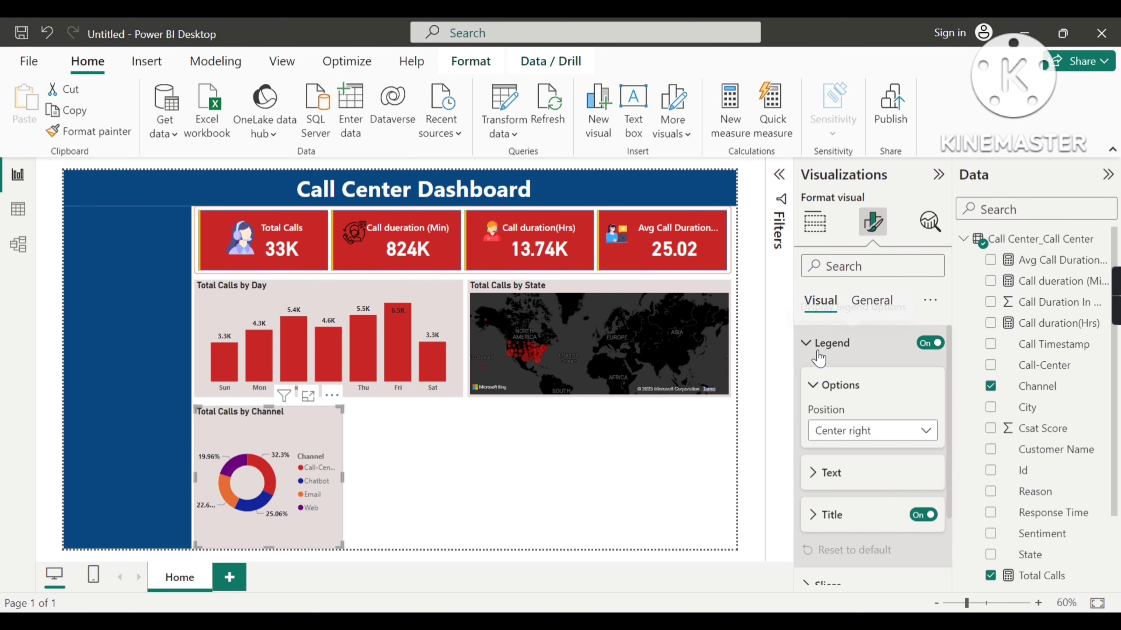
click(824, 481)
scroll(826, 507, down, 2)
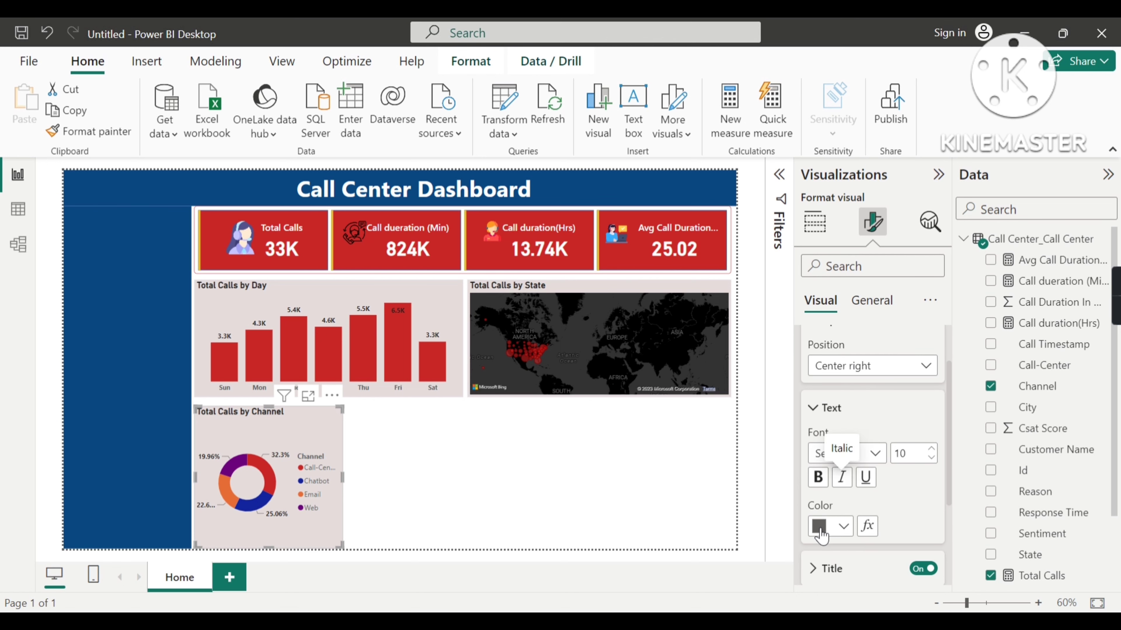
click(817, 476)
scroll(854, 486, up, 2)
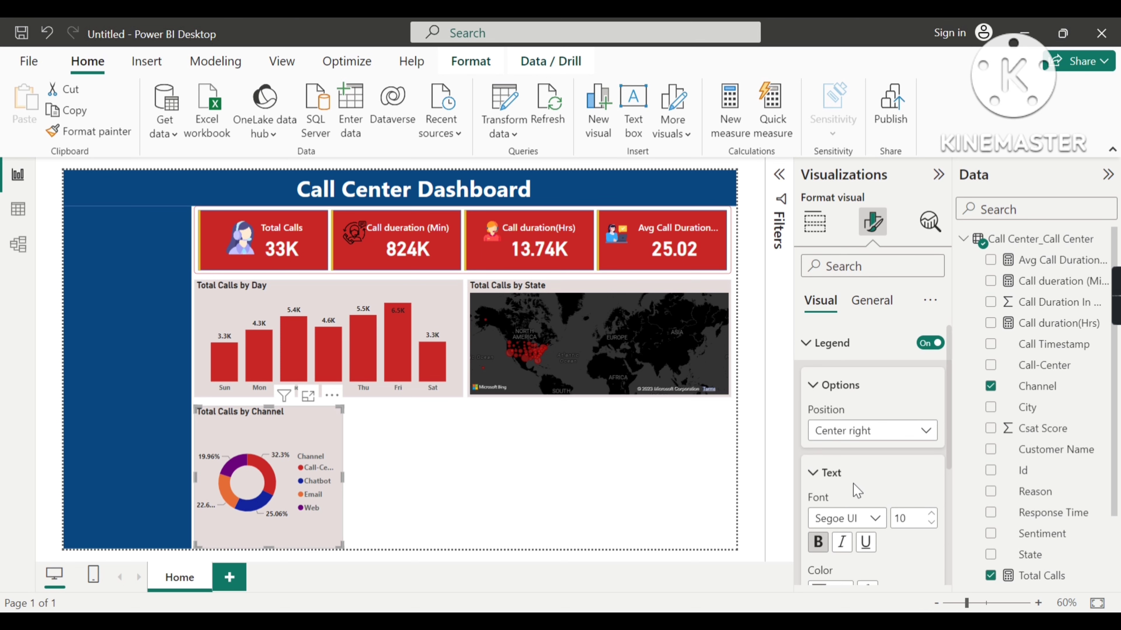
Turn off the donut chart's legend title and widen the chart slightly to give the labels more room.
scroll(856, 475, down, 4)
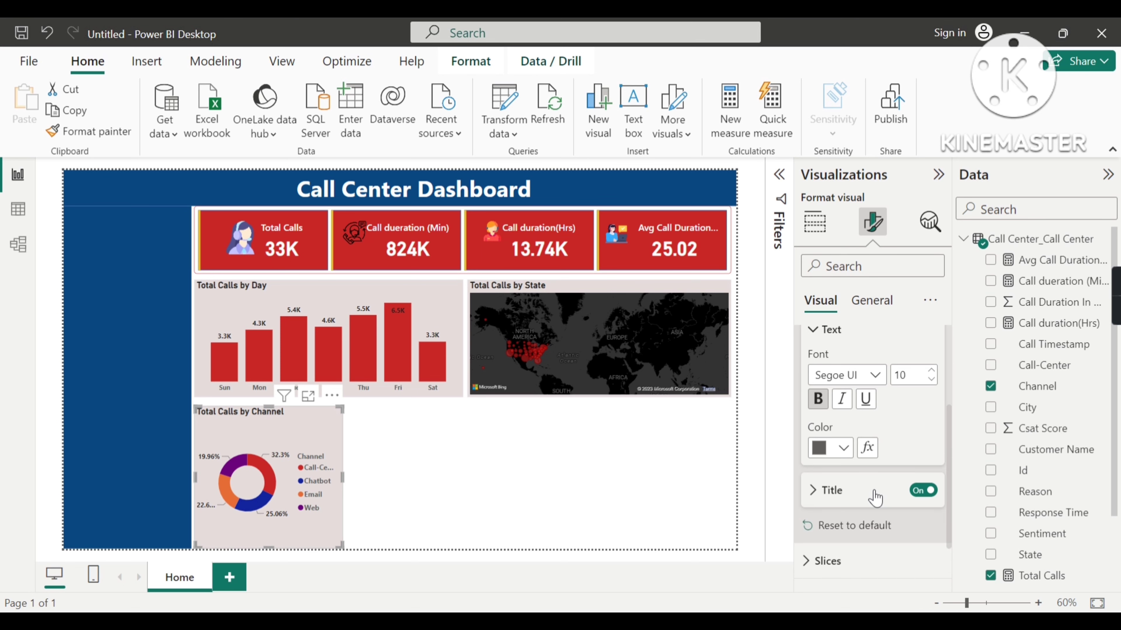
click(931, 490)
scroll(890, 475, up, 2)
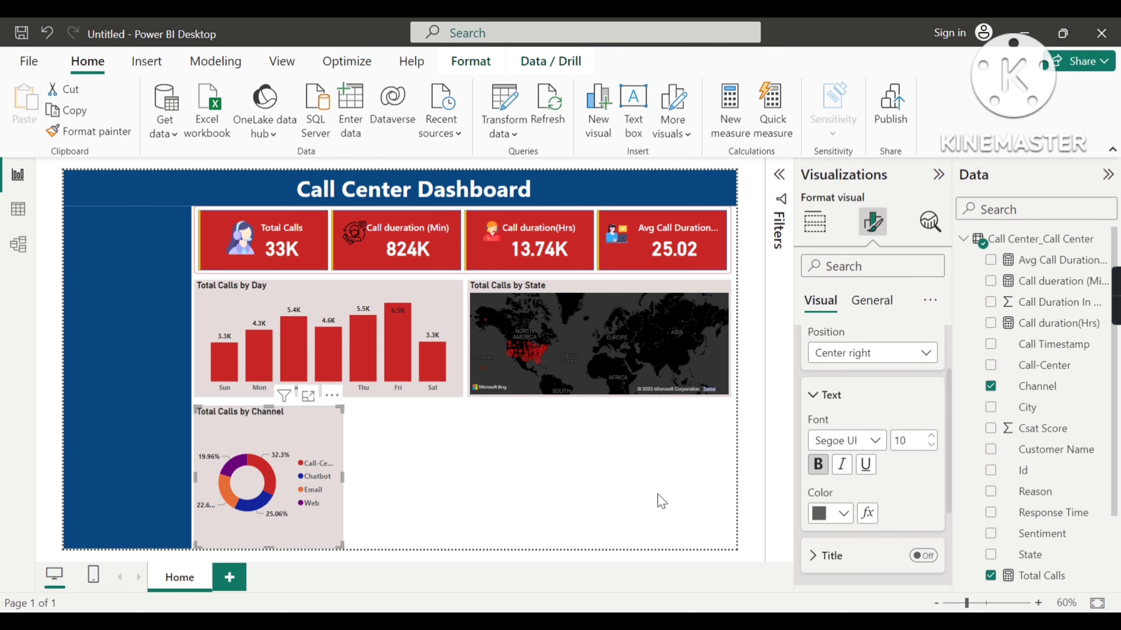
drag(344, 476, 363, 480)
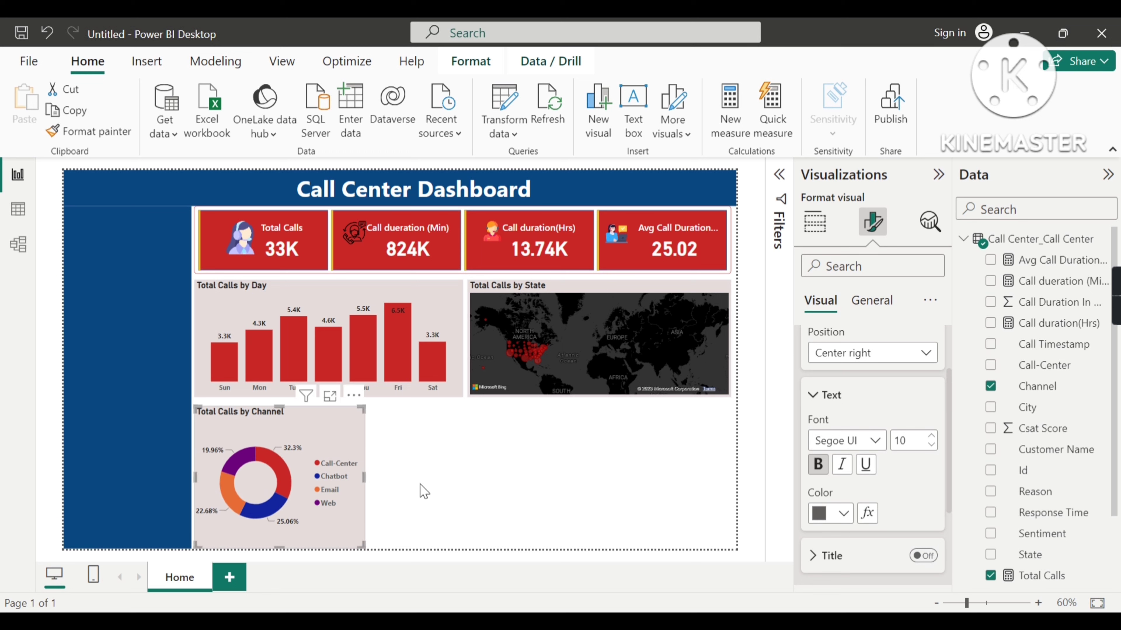
click(751, 355)
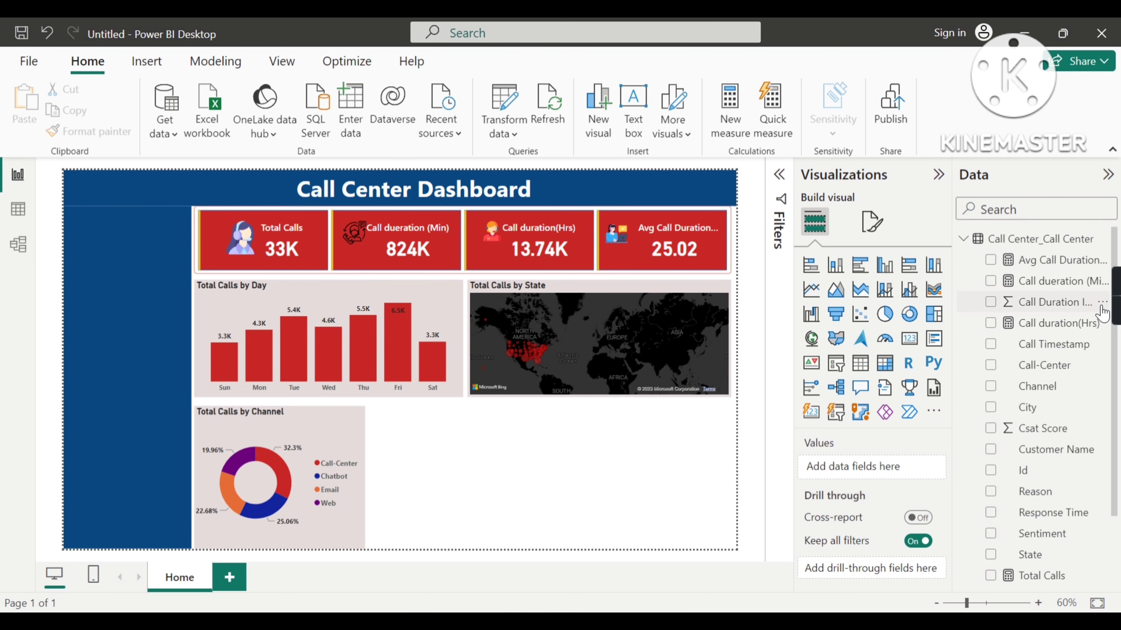
Add a stacked column chart beside the donut chart, slightly wider than it, with Sentiment on the X-axis and Total Calls on the Y-axis.
mouse_move(1119, 304)
click(834, 266)
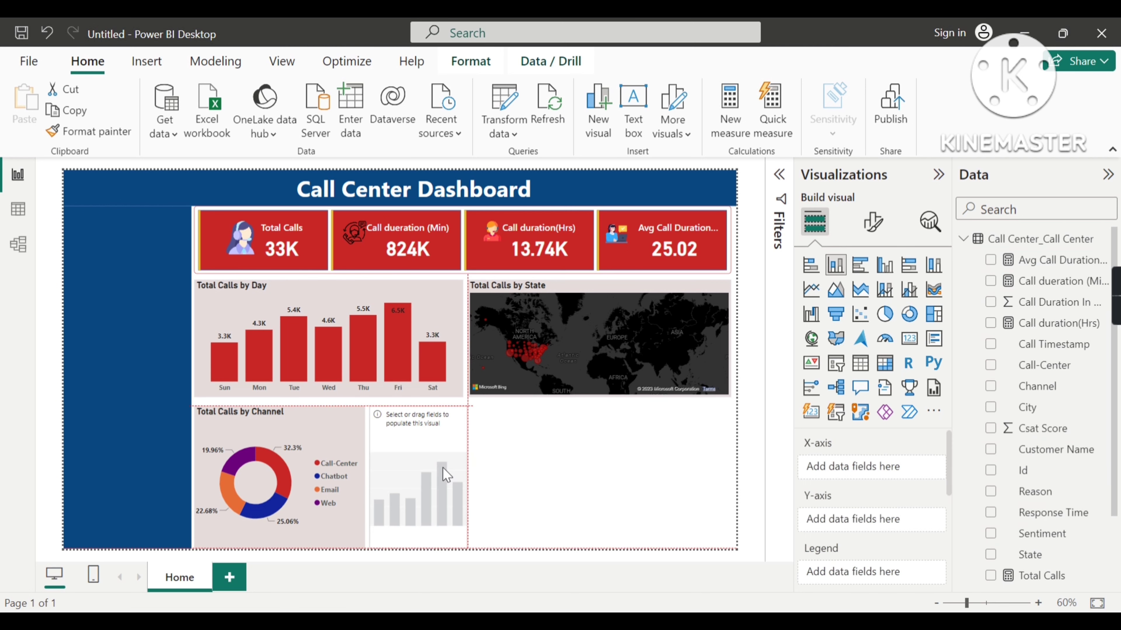
mouse_move(468, 477)
mouse_down()
mouse_move(530, 475)
mouse_move(563, 493)
mouse_up()
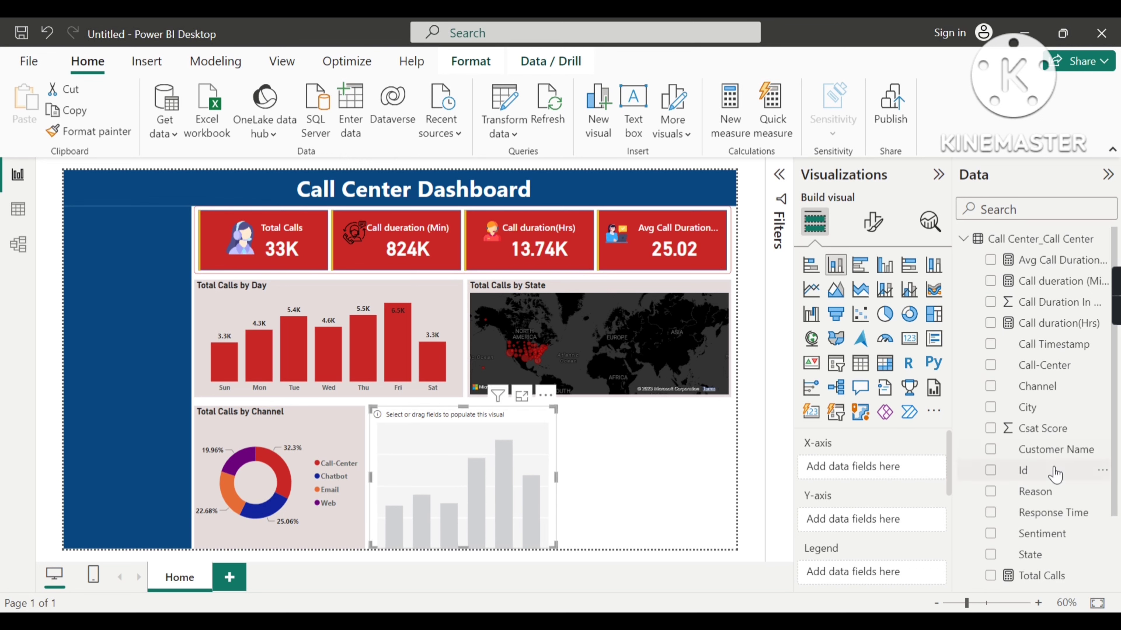
drag(1053, 535, 890, 474)
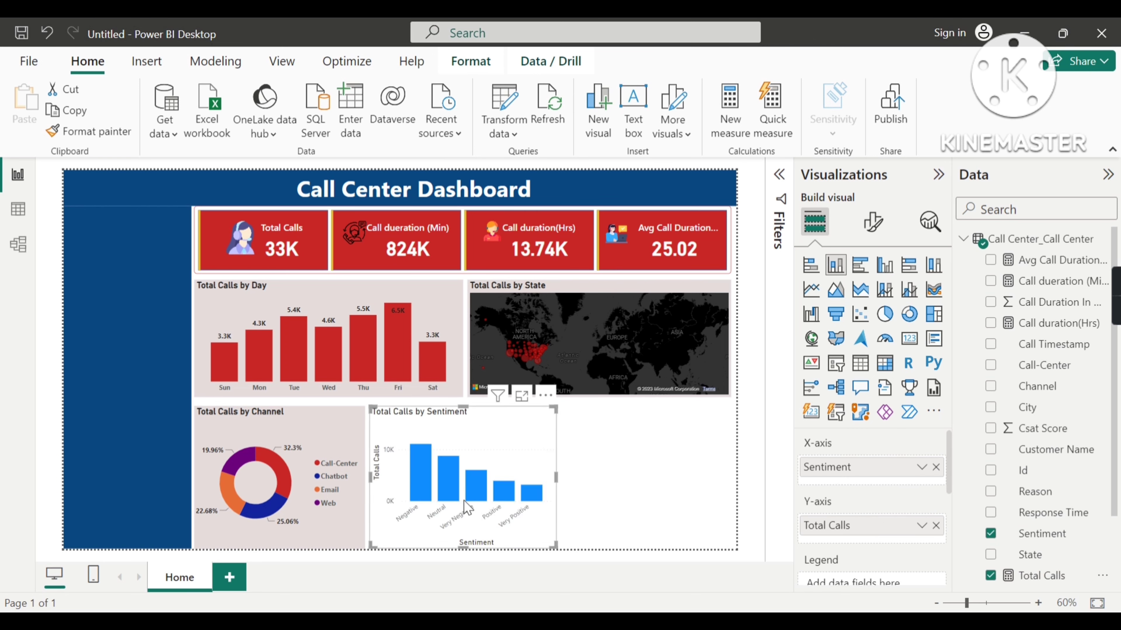
Copy the Total Calls by Day formatting onto the Total Calls by Sentiment column chart.
click(427, 311)
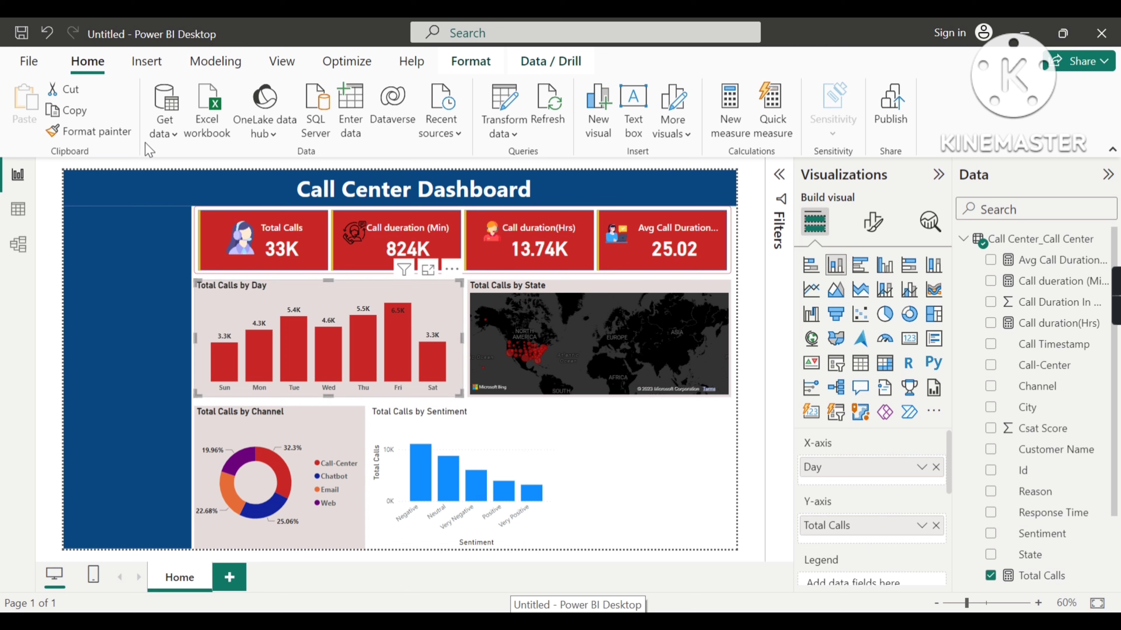
click(100, 137)
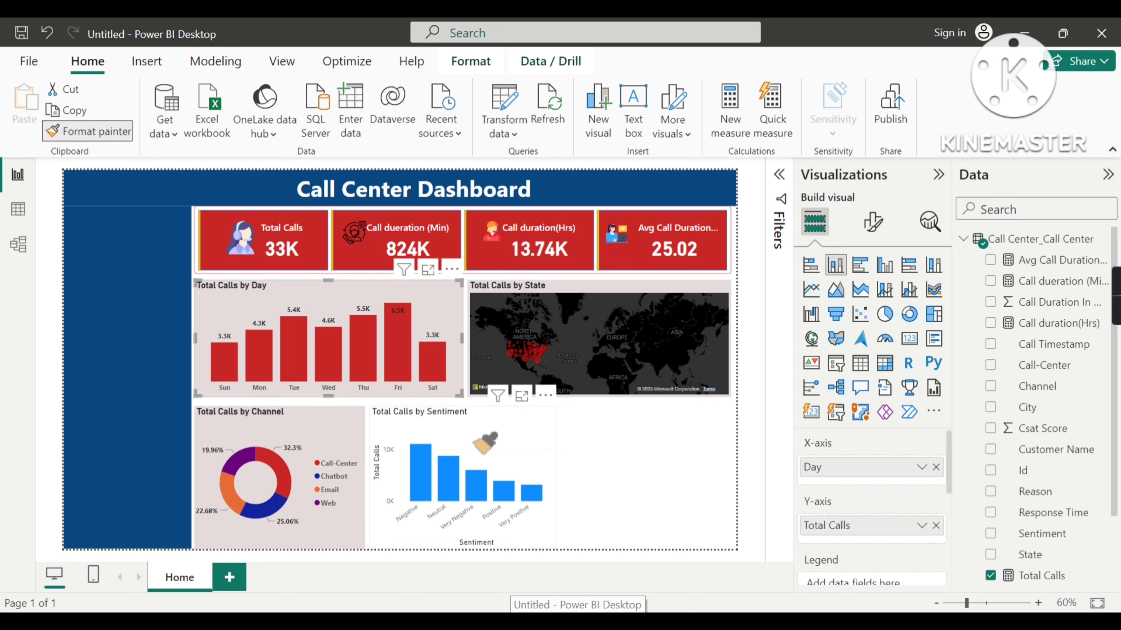
click(480, 447)
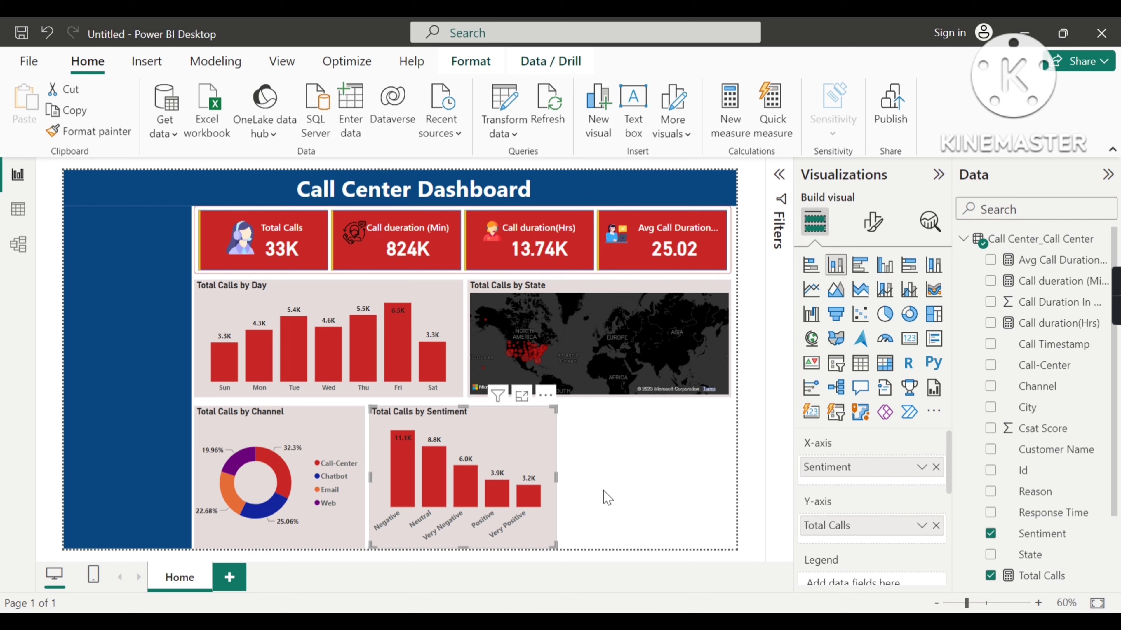
Check the chart requirements in Word, and add a stacked bar chart in the empty space beside Total Calls by Sentiment, leaving a small gap.
key(Escape)
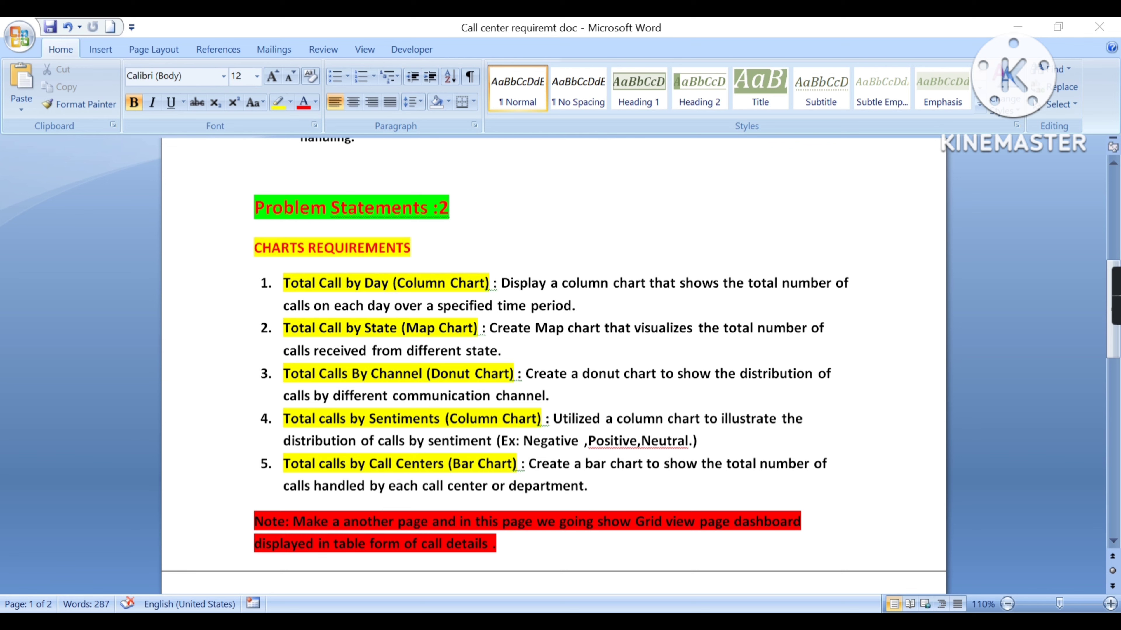
key(alt+Tab)
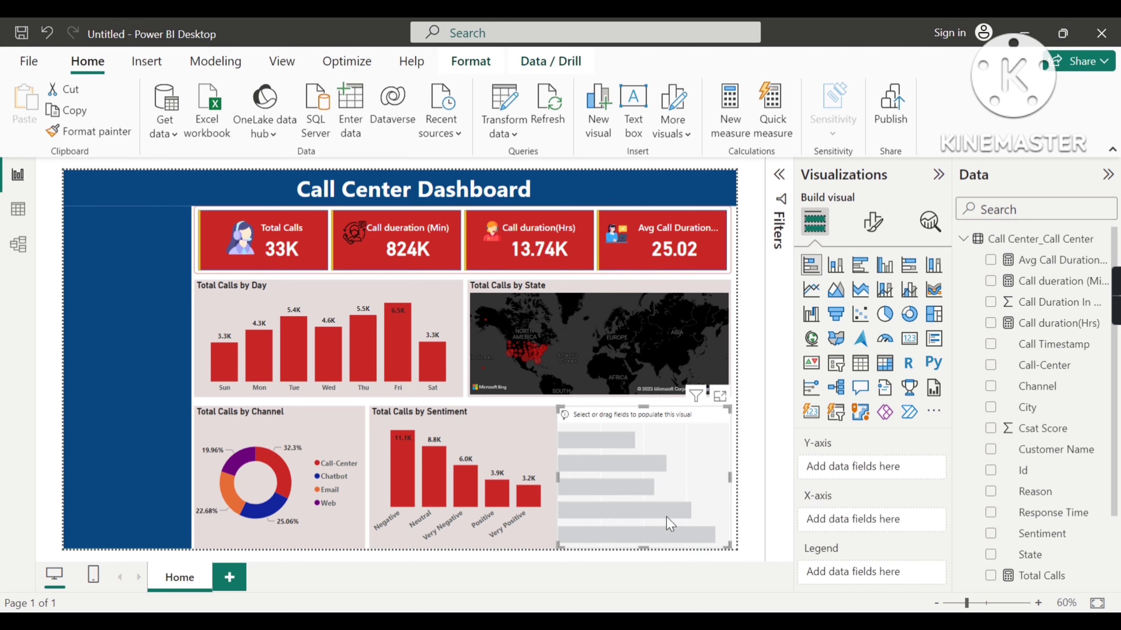
drag(556, 481, 562, 480)
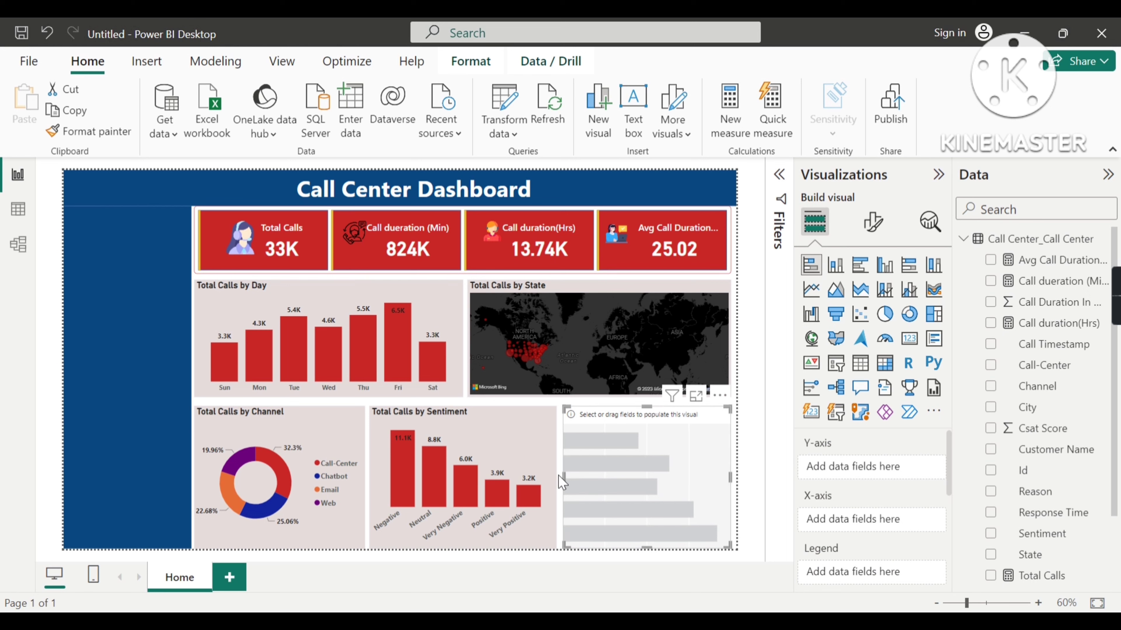
drag(555, 474, 564, 472)
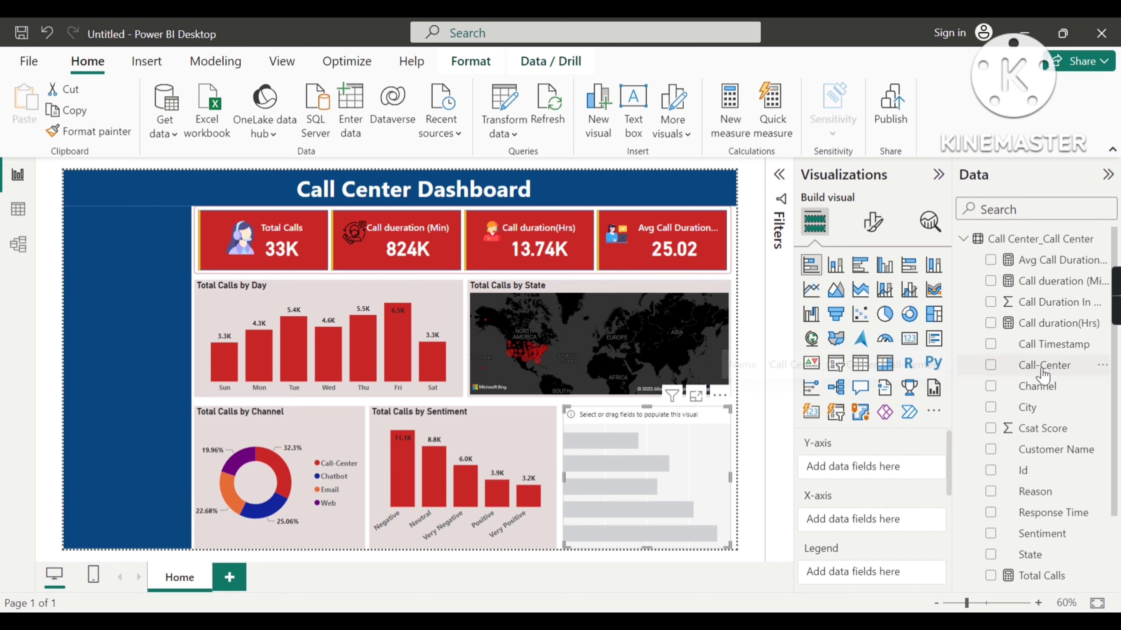
Assign Call-Center to the bar chart's Y-axis and Total Calls to its X-axis, and copy the Total Calls by Sentiment formatting onto it.
drag(1055, 378, 902, 484)
drag(1043, 576, 893, 550)
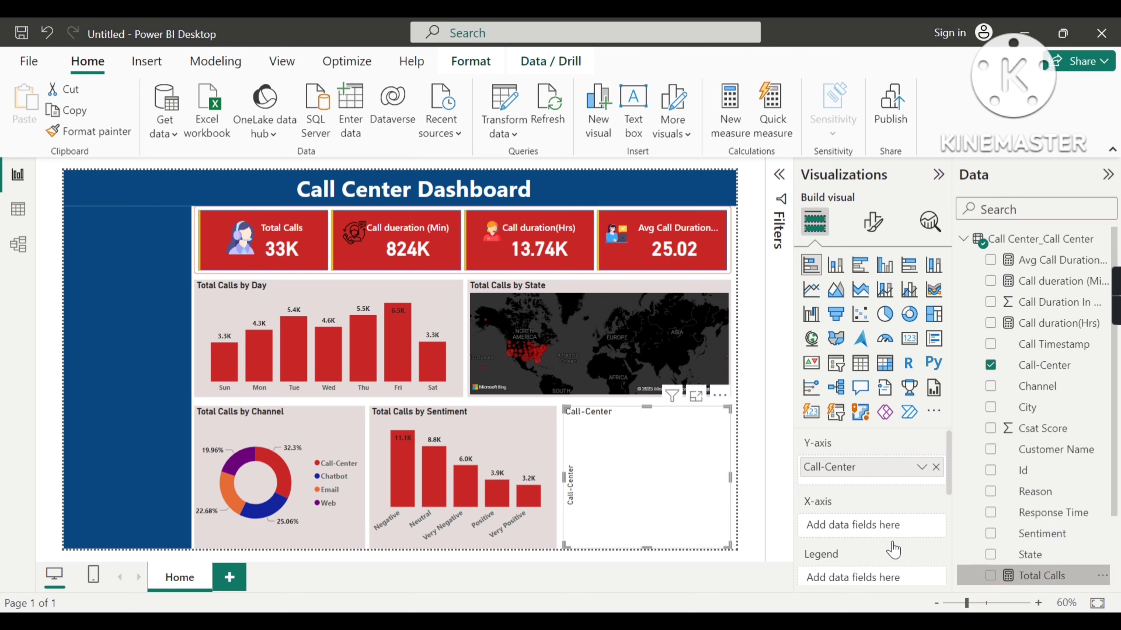
click(506, 440)
click(92, 136)
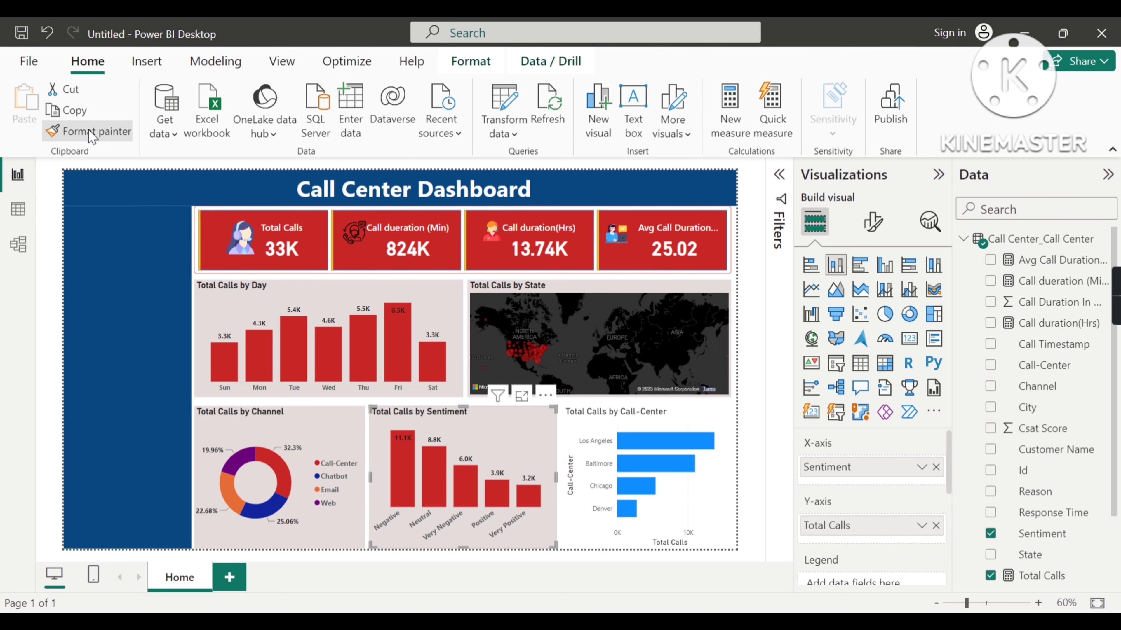
click(92, 136)
click(660, 425)
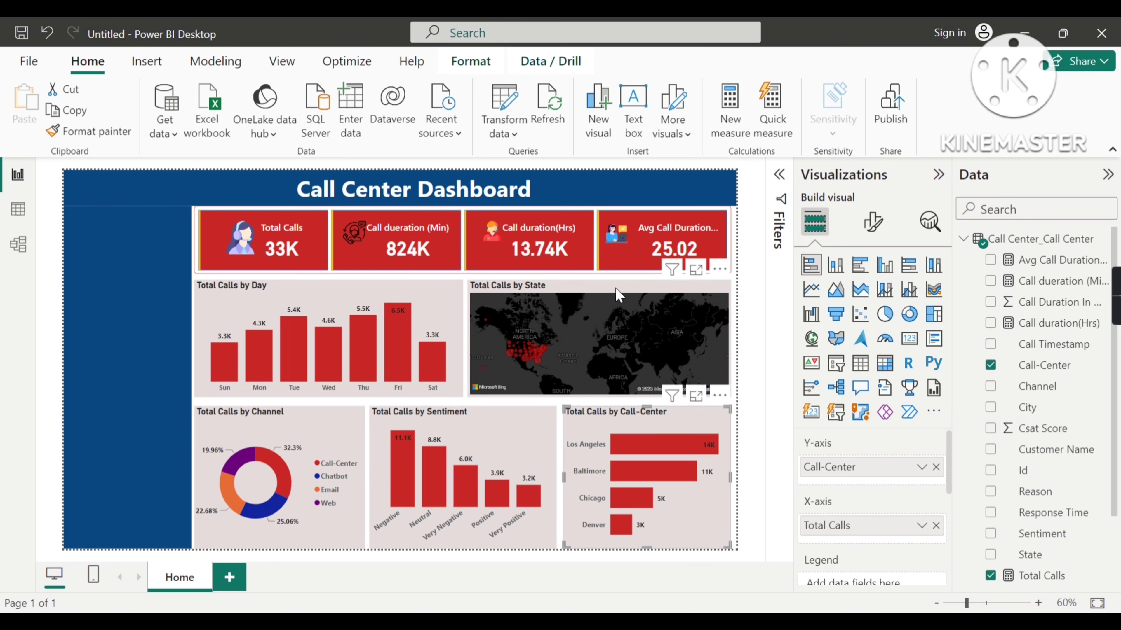
click(760, 492)
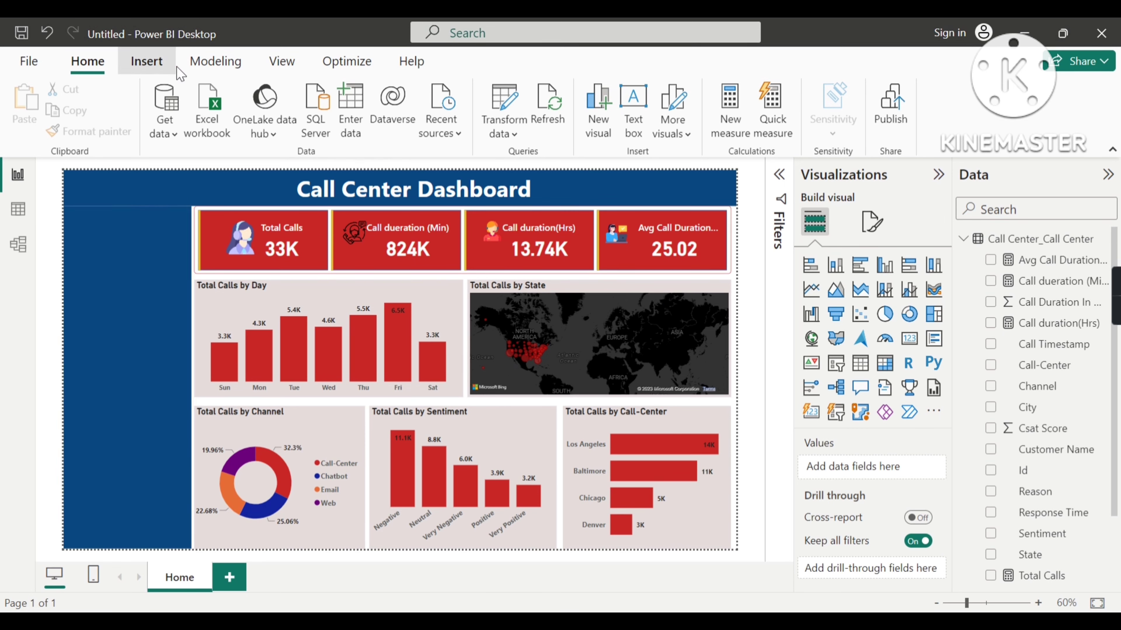
Insert the customer-service picture from Downloads, shrink it slightly and place it at the upper end of the blue sidebar.
click(146, 61)
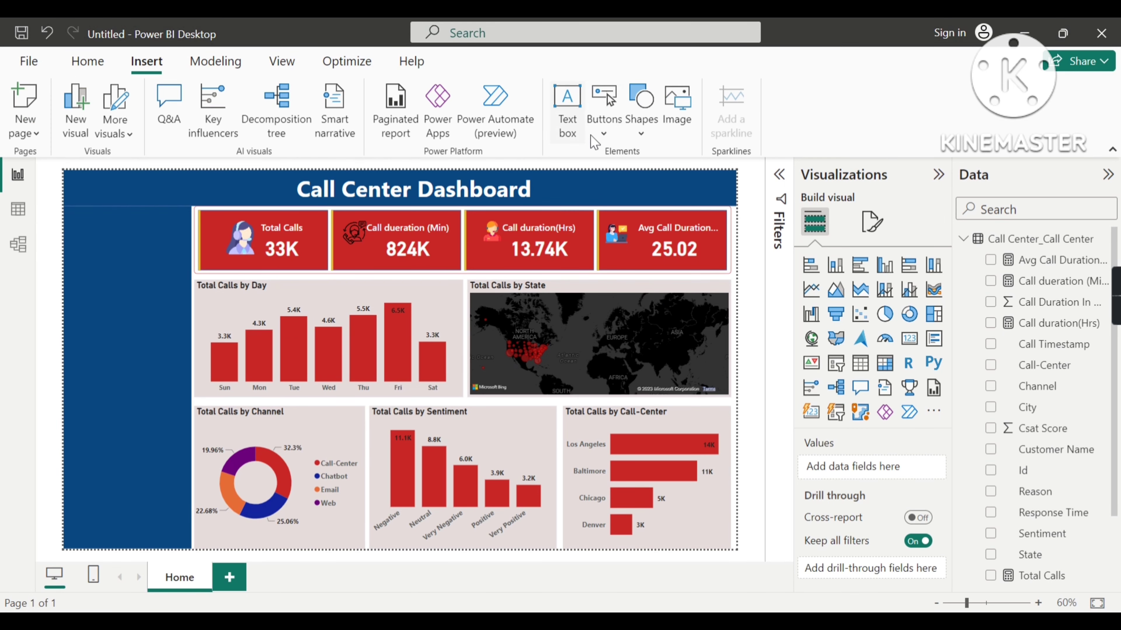
click(686, 125)
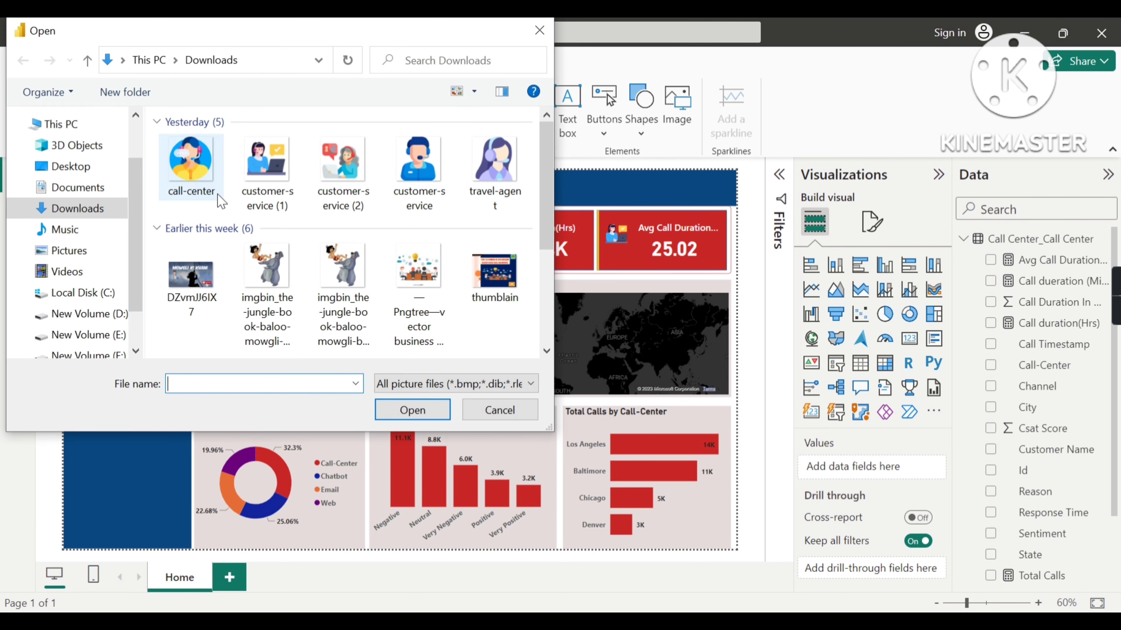
click(430, 186)
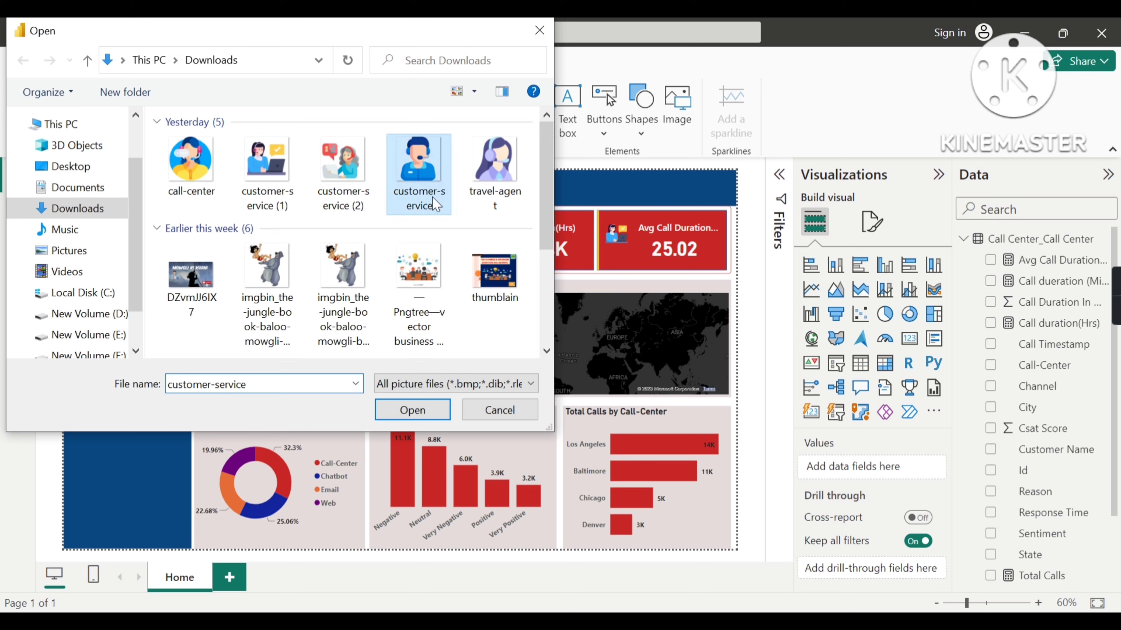
click(432, 413)
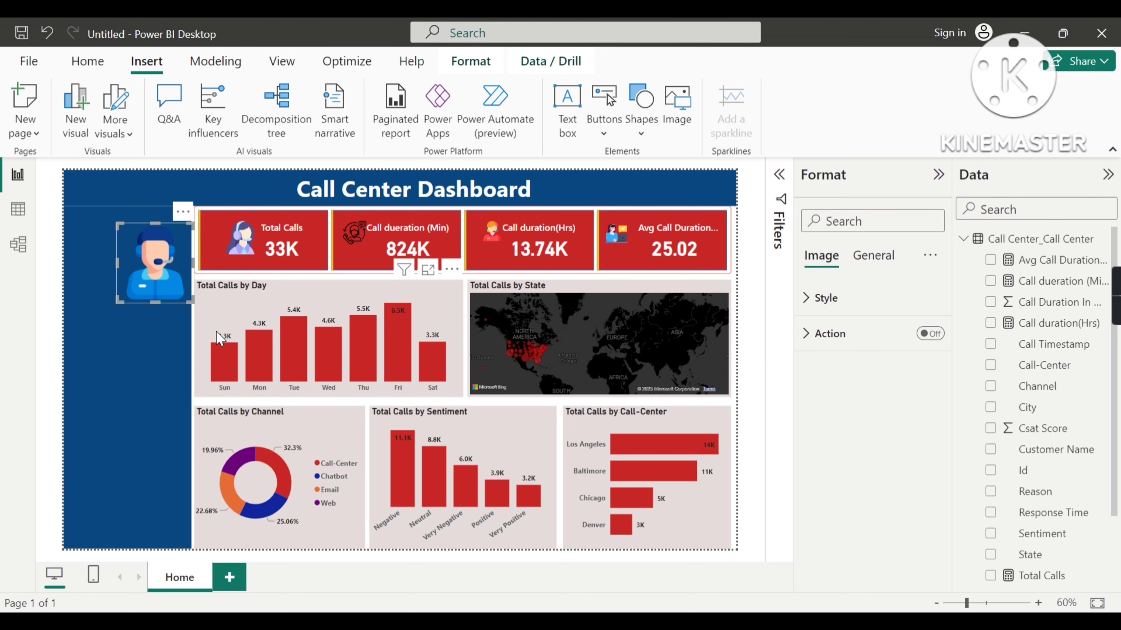
drag(193, 303, 146, 265)
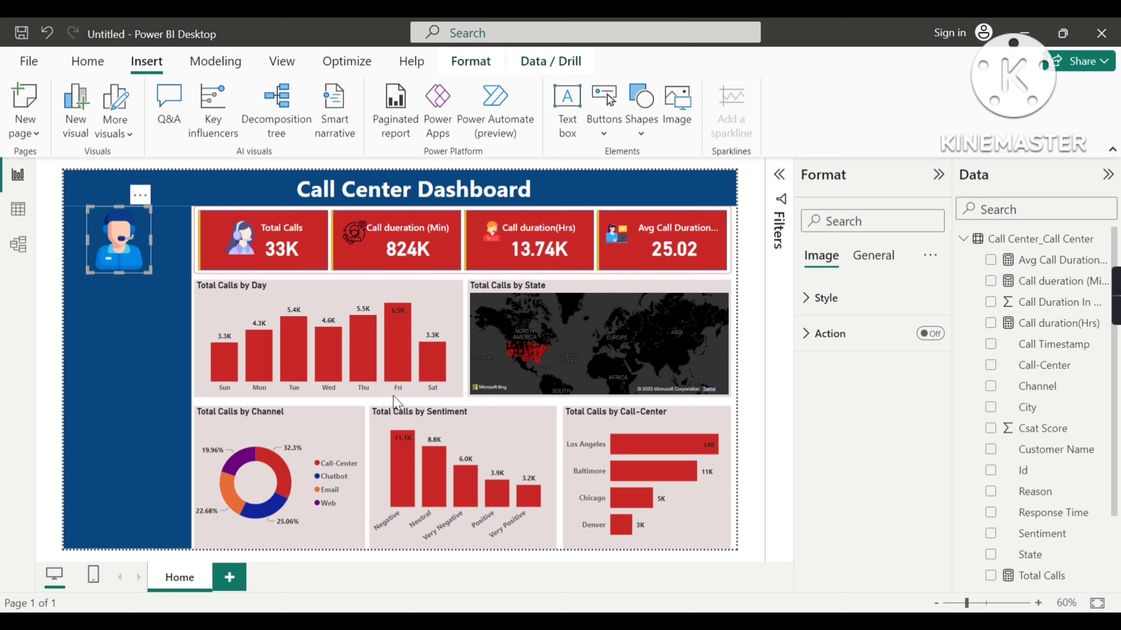
click(150, 349)
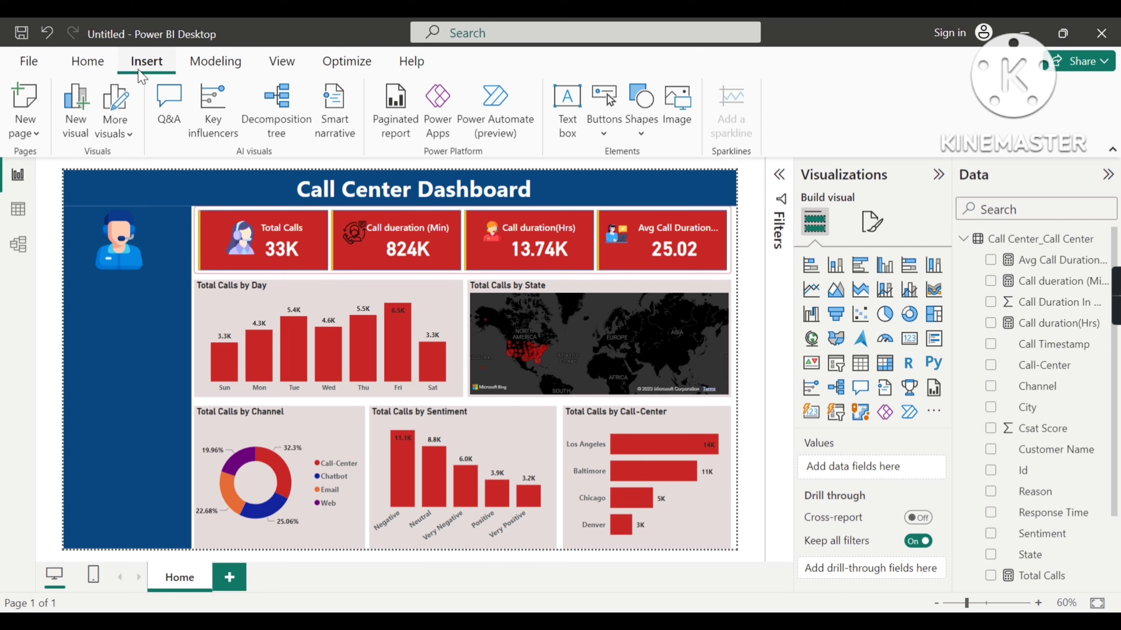
Add a new report page and rename it Grid.
click(605, 138)
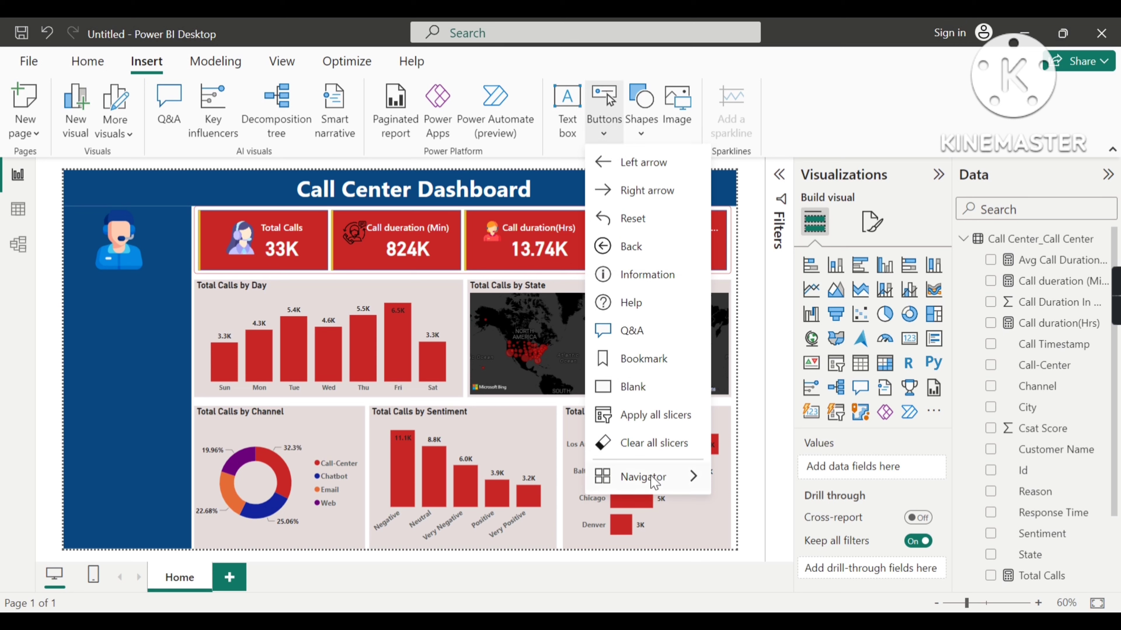
mouse_move(659, 484)
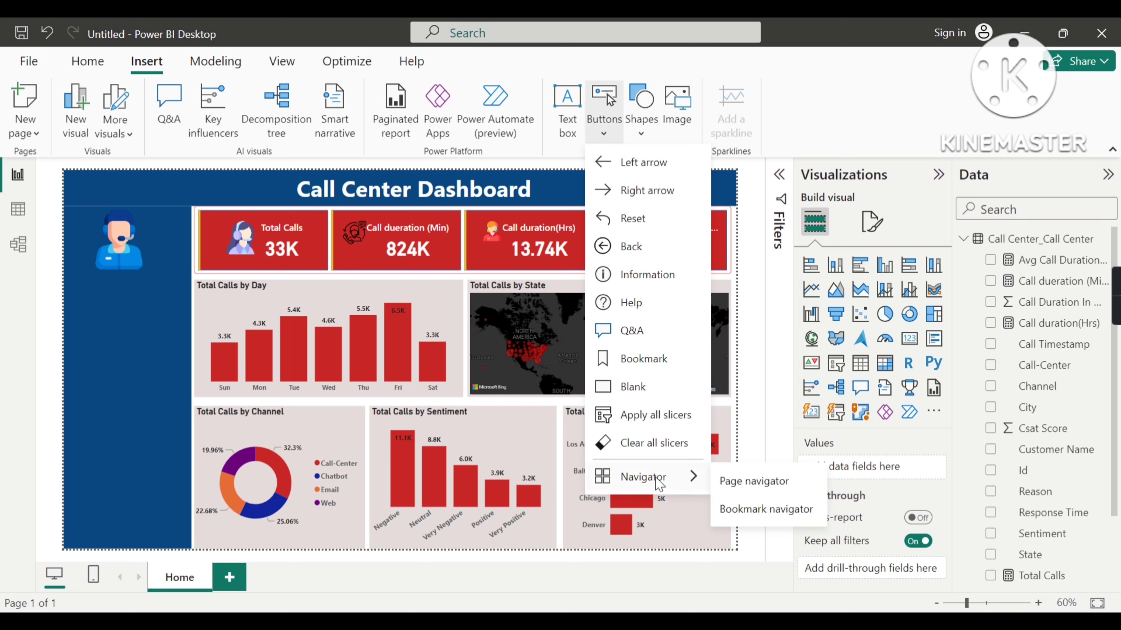
click(232, 578)
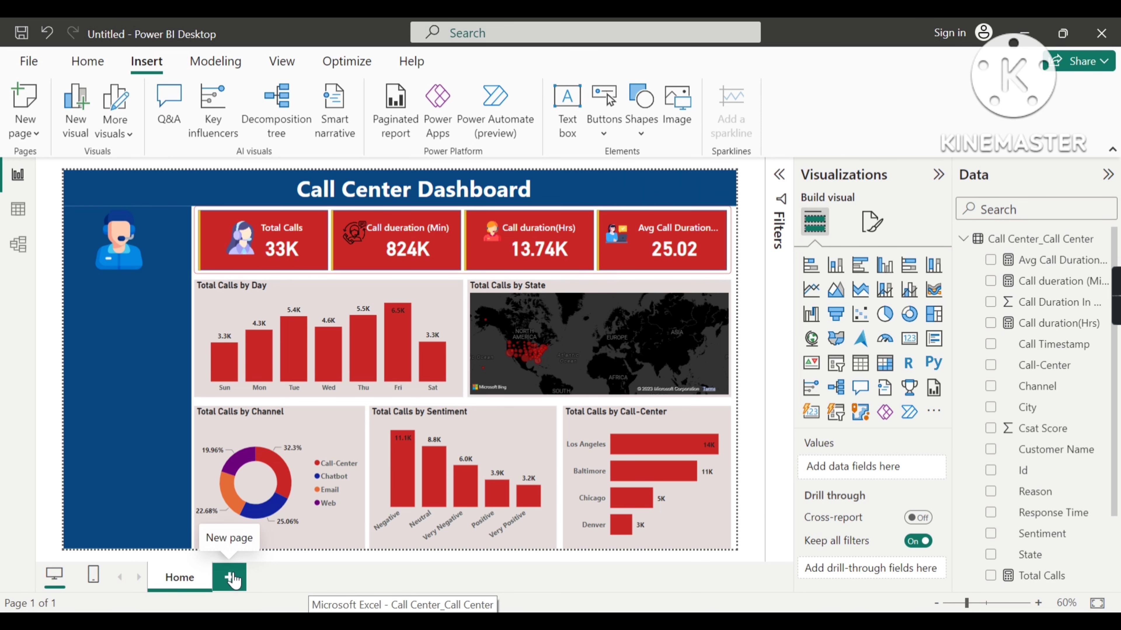
click(232, 578)
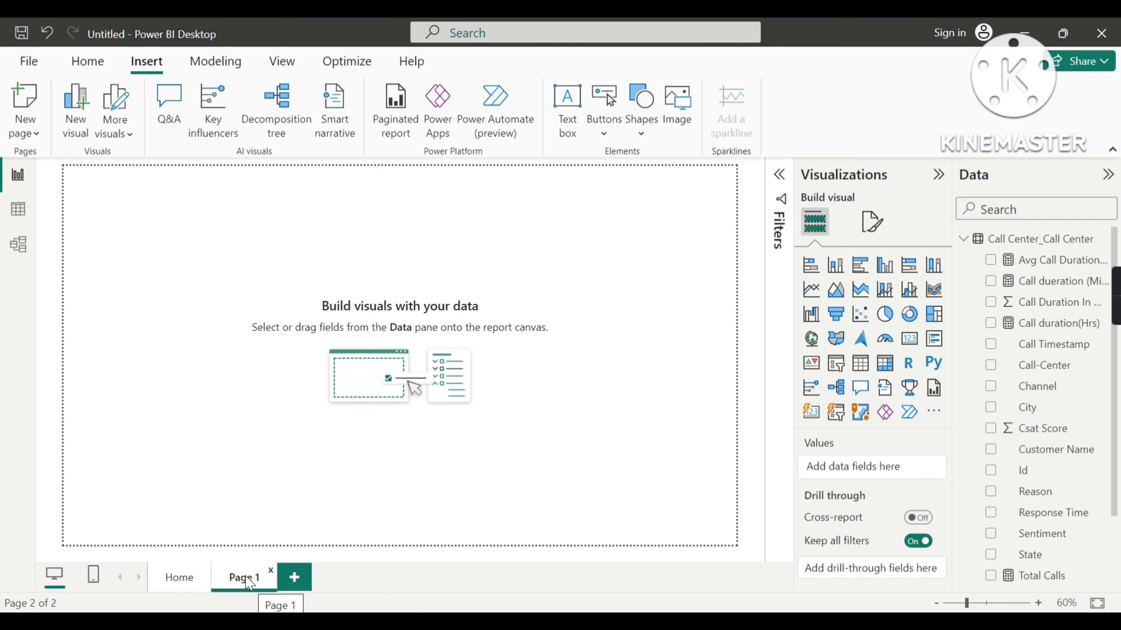
right_click(248, 582)
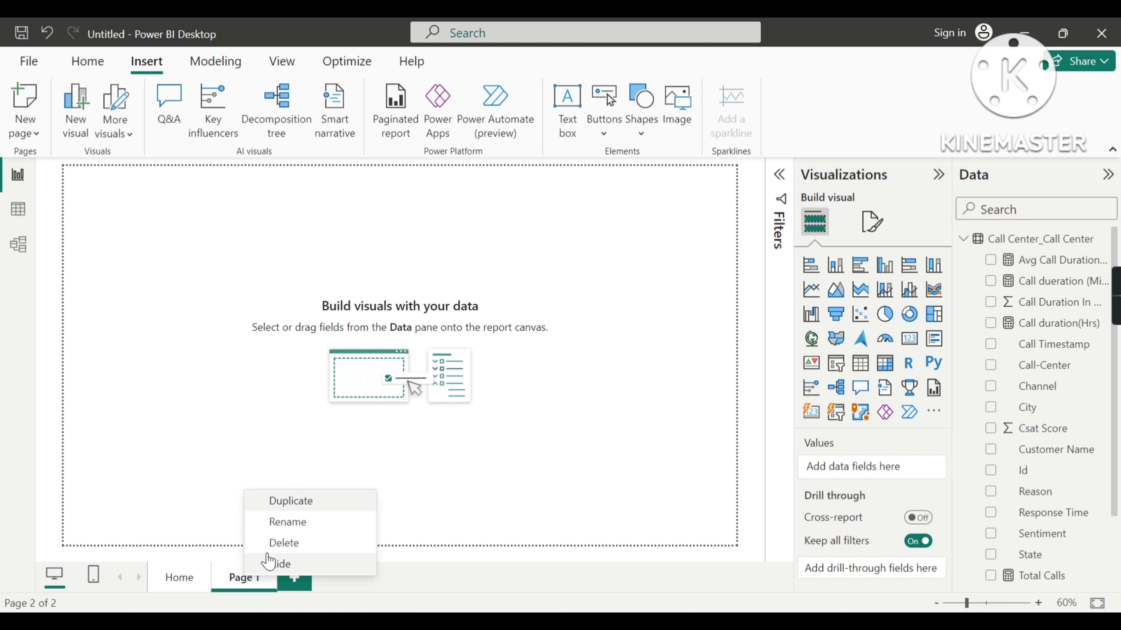
click(281, 523)
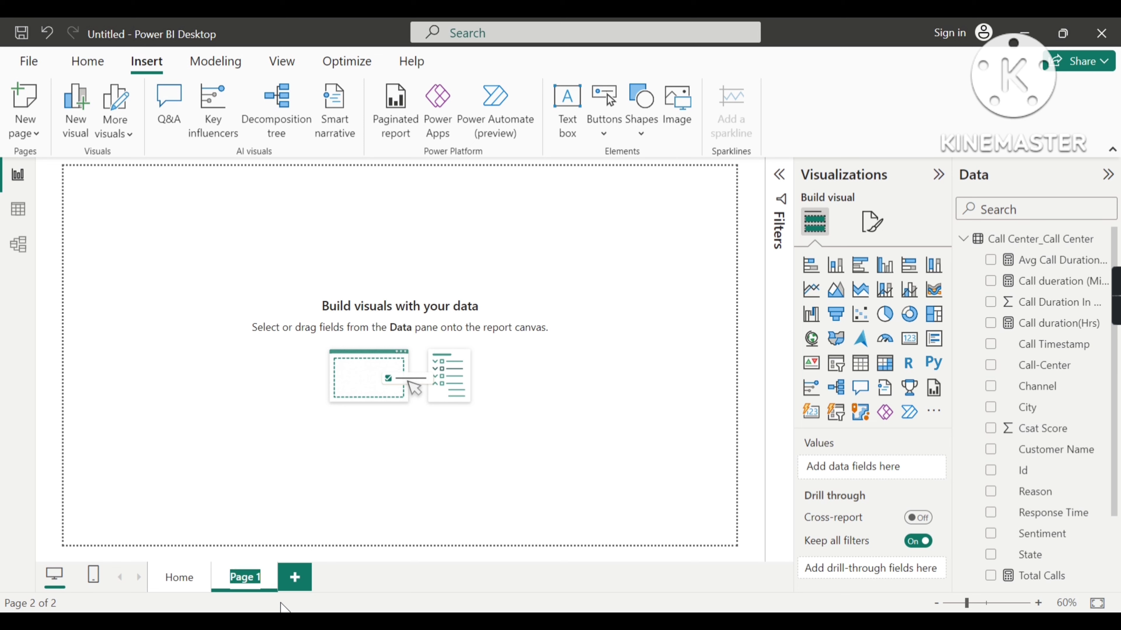
text(Grid)
key(Return)
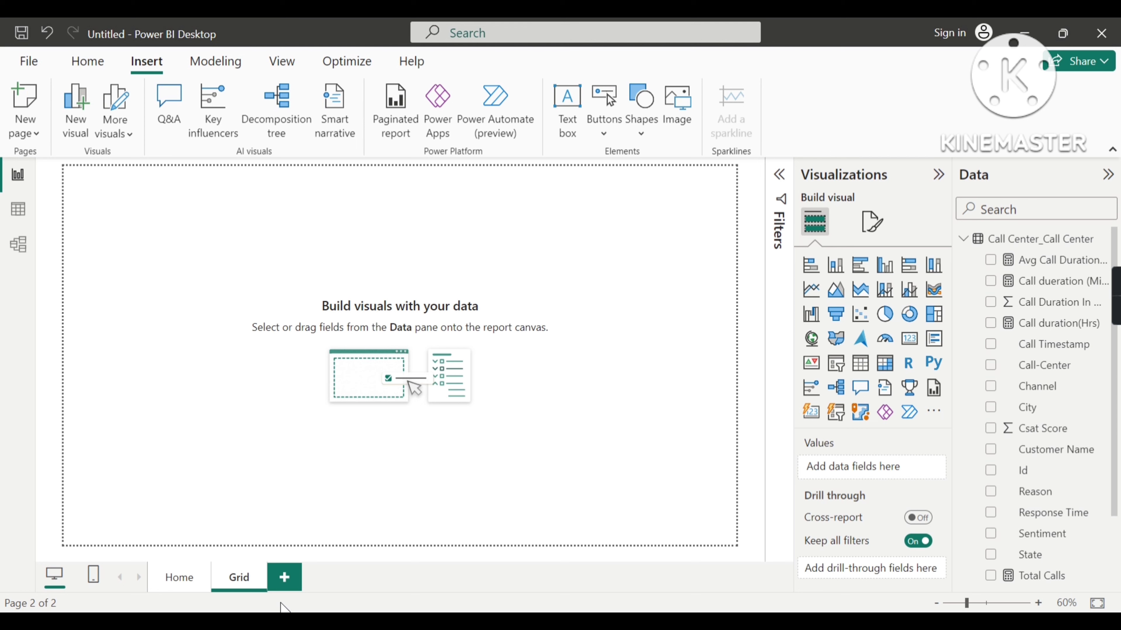
Insert a page navigator on the Home page and move it down below the customer-service image.
click(186, 579)
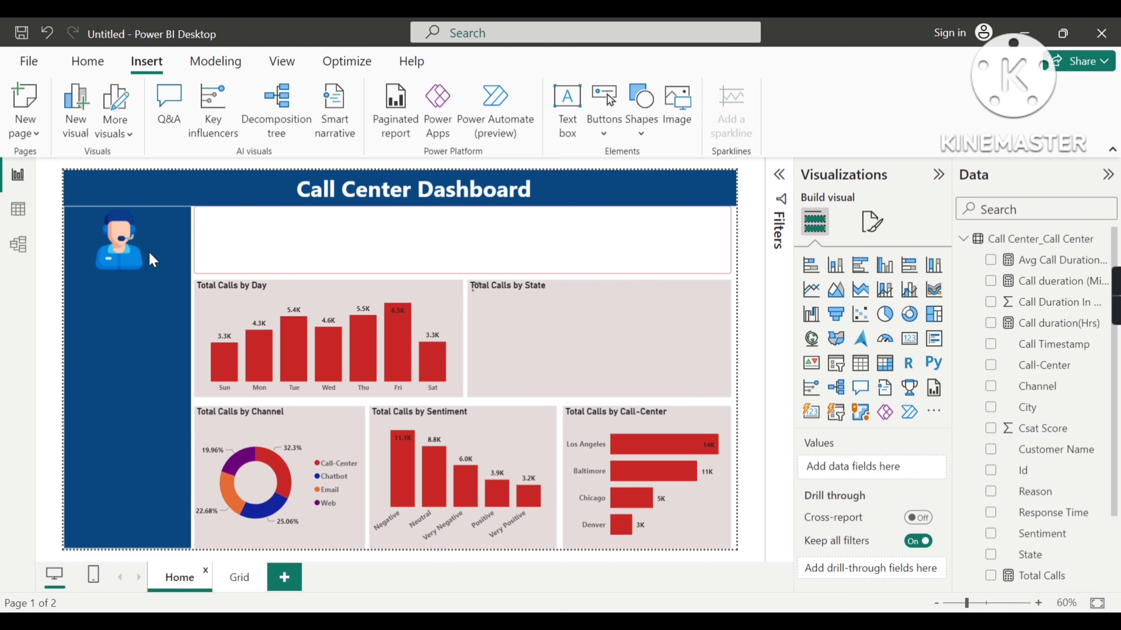
click(604, 128)
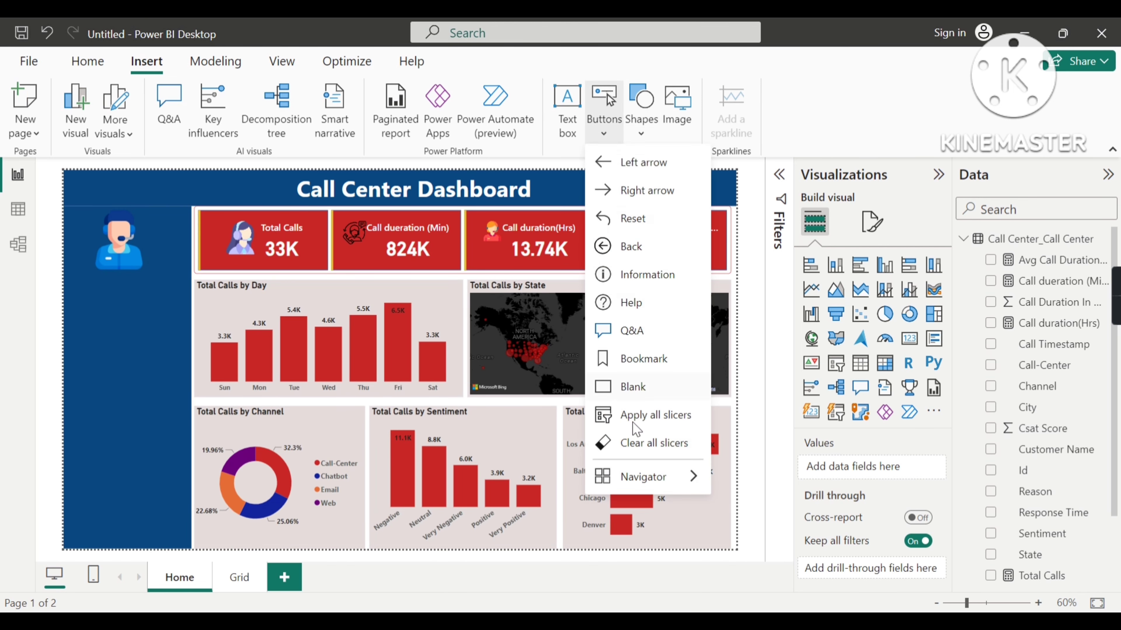
mouse_move(638, 486)
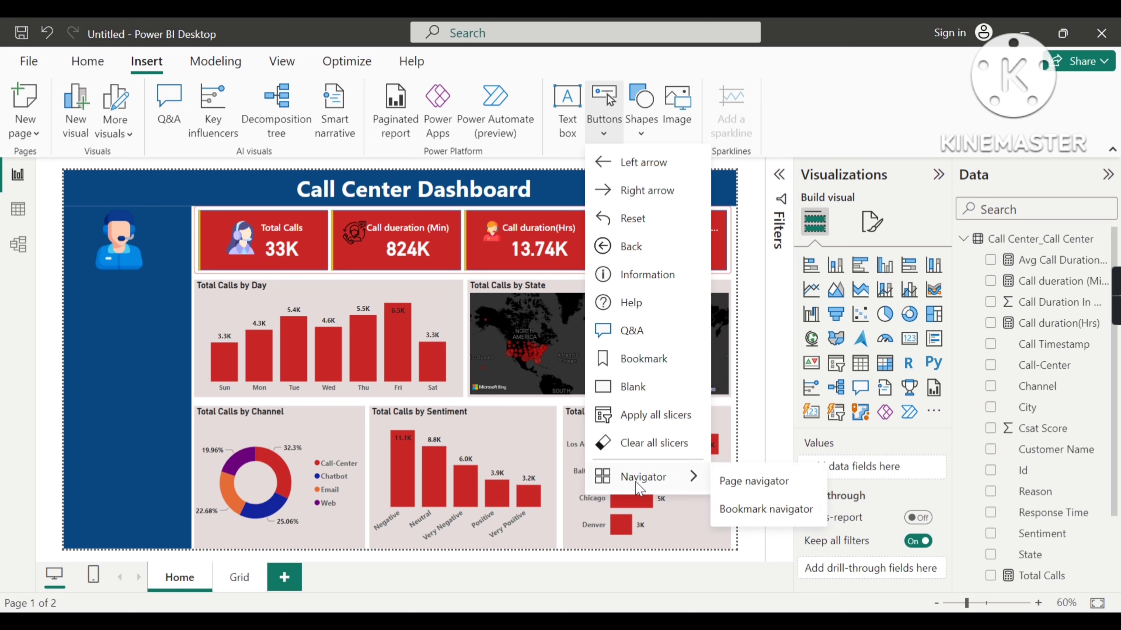
click(754, 481)
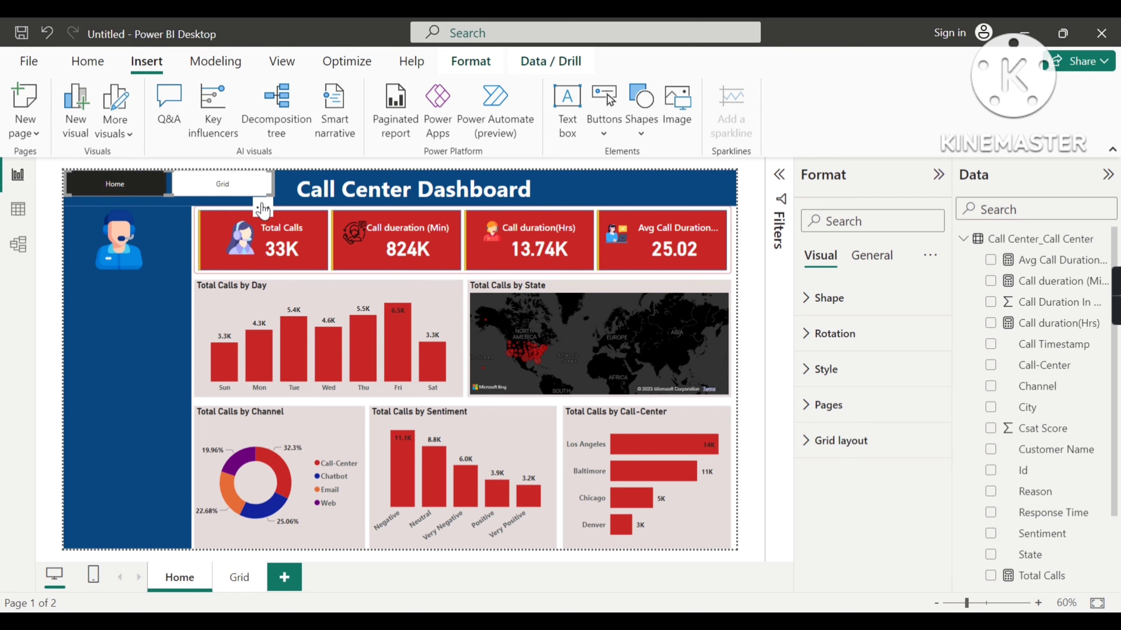
drag(265, 212, 269, 331)
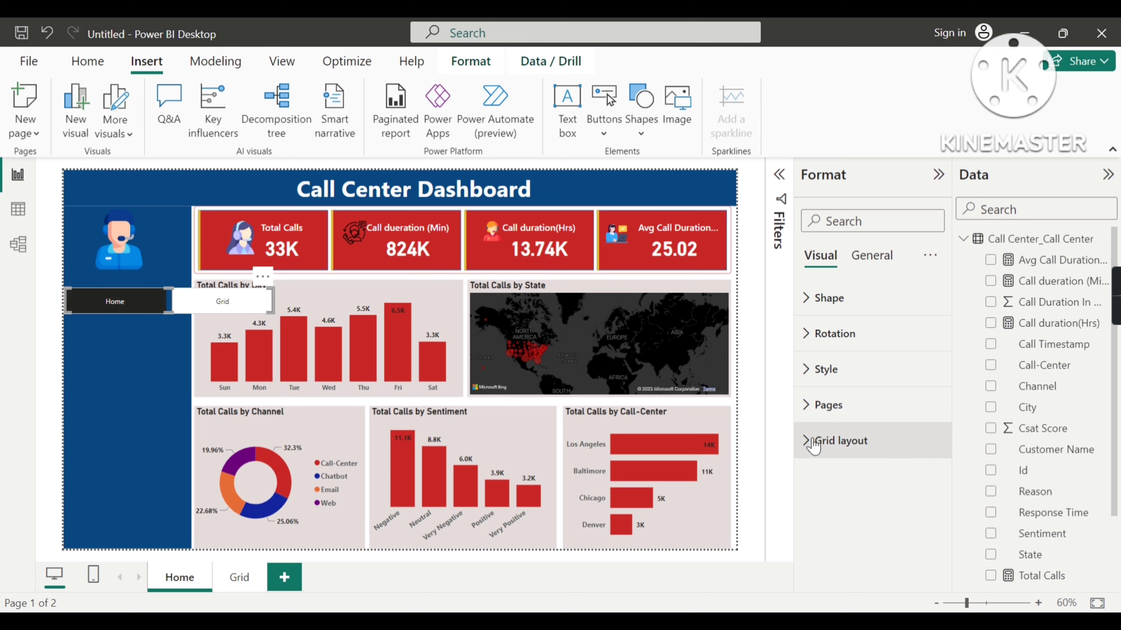
Set the page navigator's orientation to Vertical and resize it to fit inside the blue sidebar below the image.
click(838, 440)
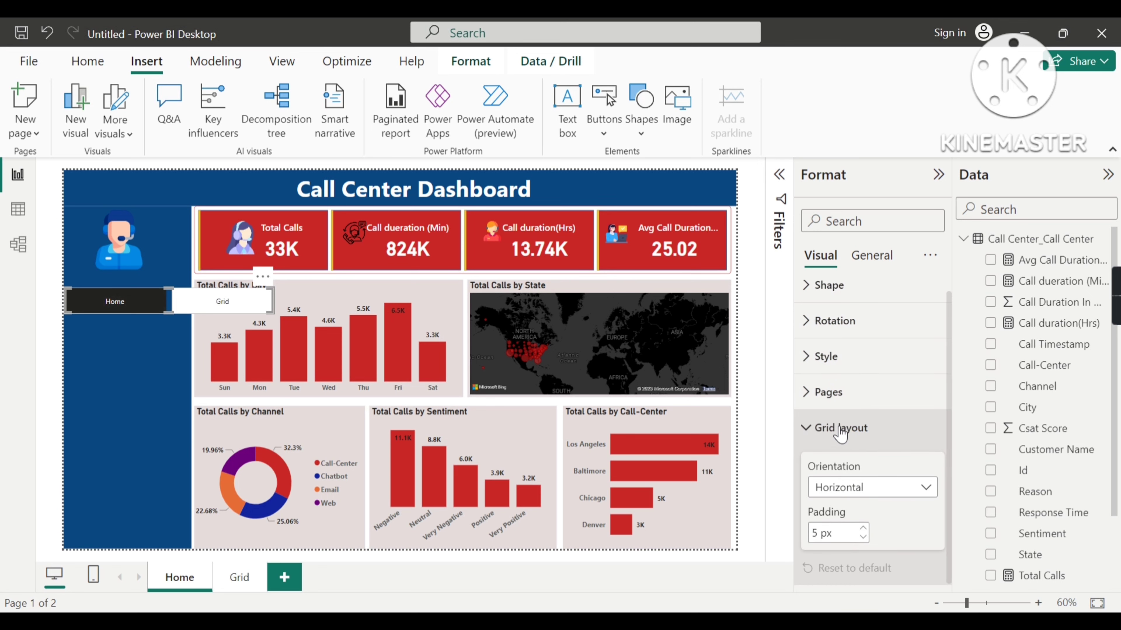
click(913, 489)
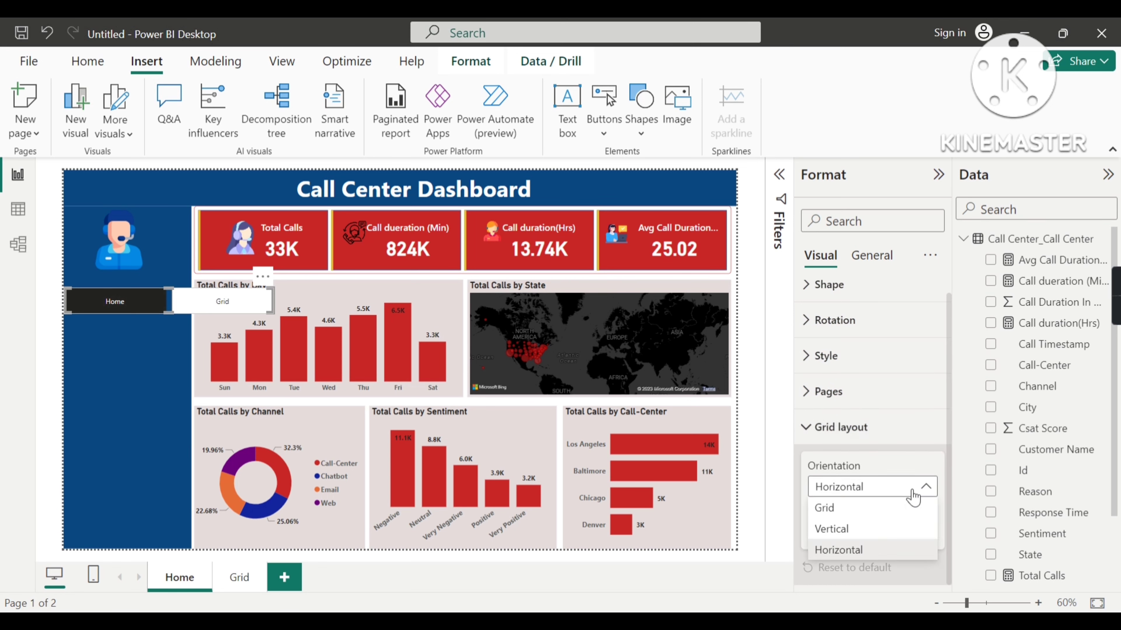
click(871, 529)
drag(272, 313, 158, 357)
drag(160, 292, 172, 282)
drag(129, 359, 132, 344)
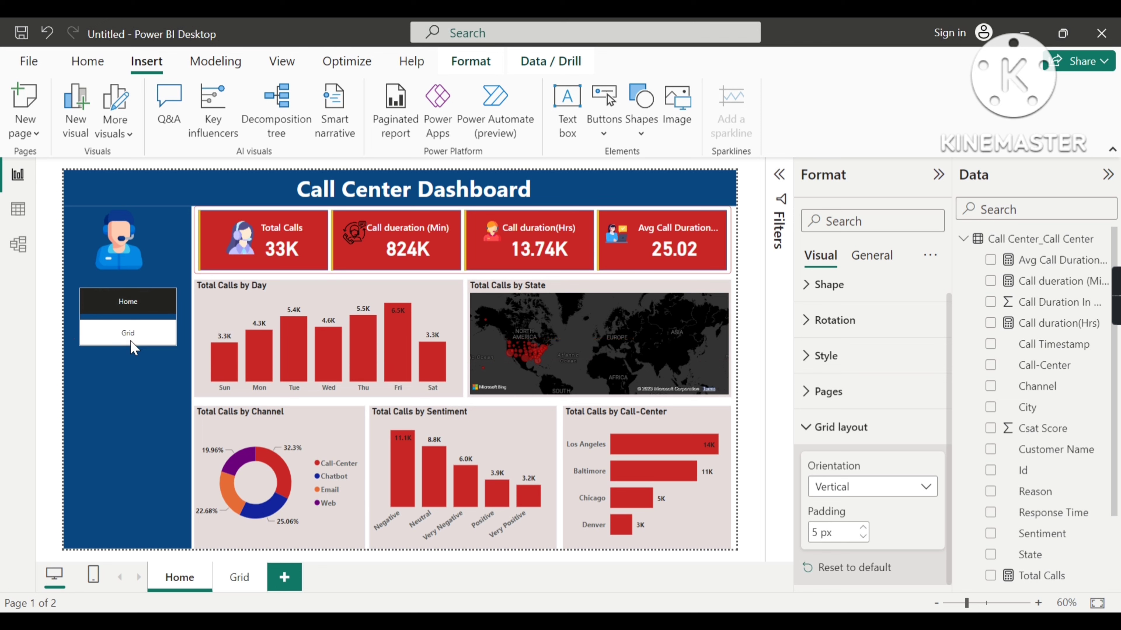
click(135, 348)
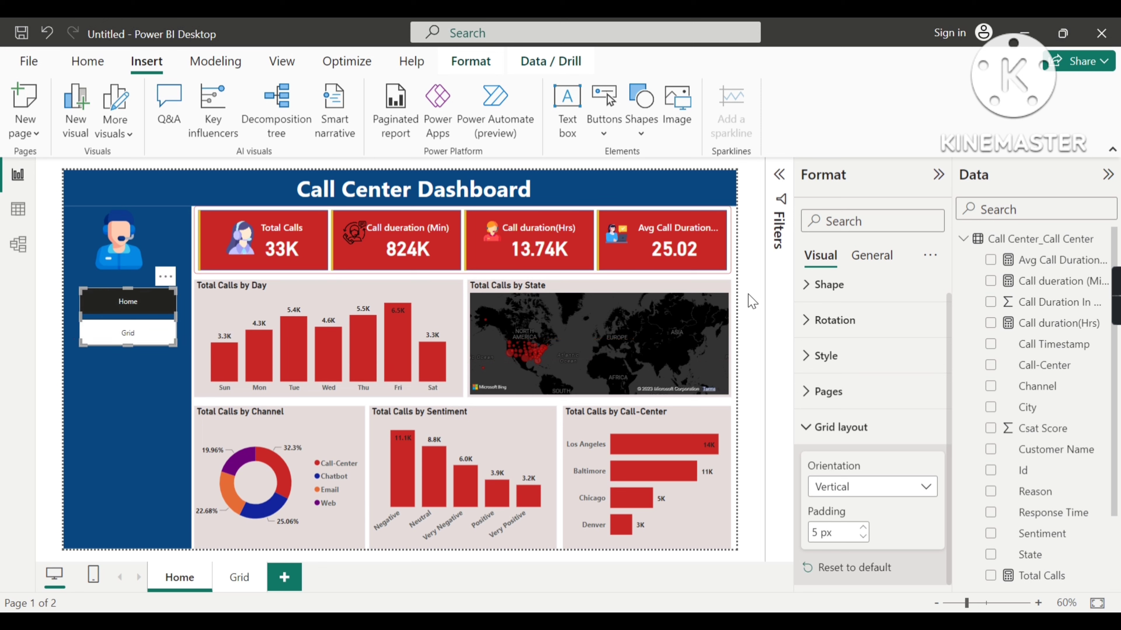
click(748, 295)
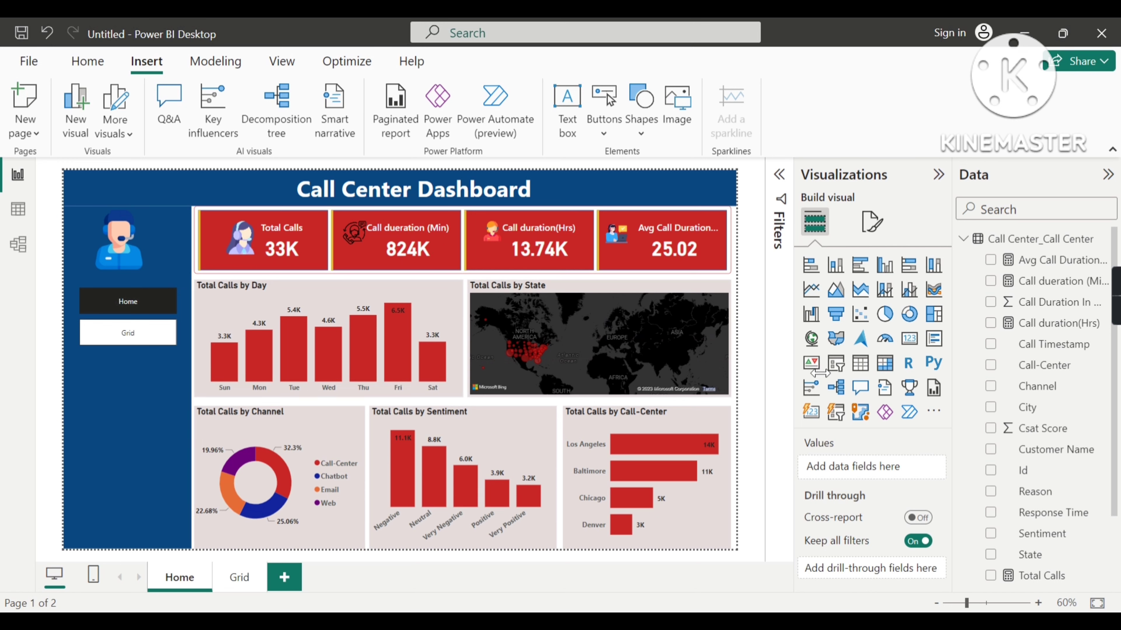
Add a slicer to the Home page using the Date field from the Date Table.
click(836, 370)
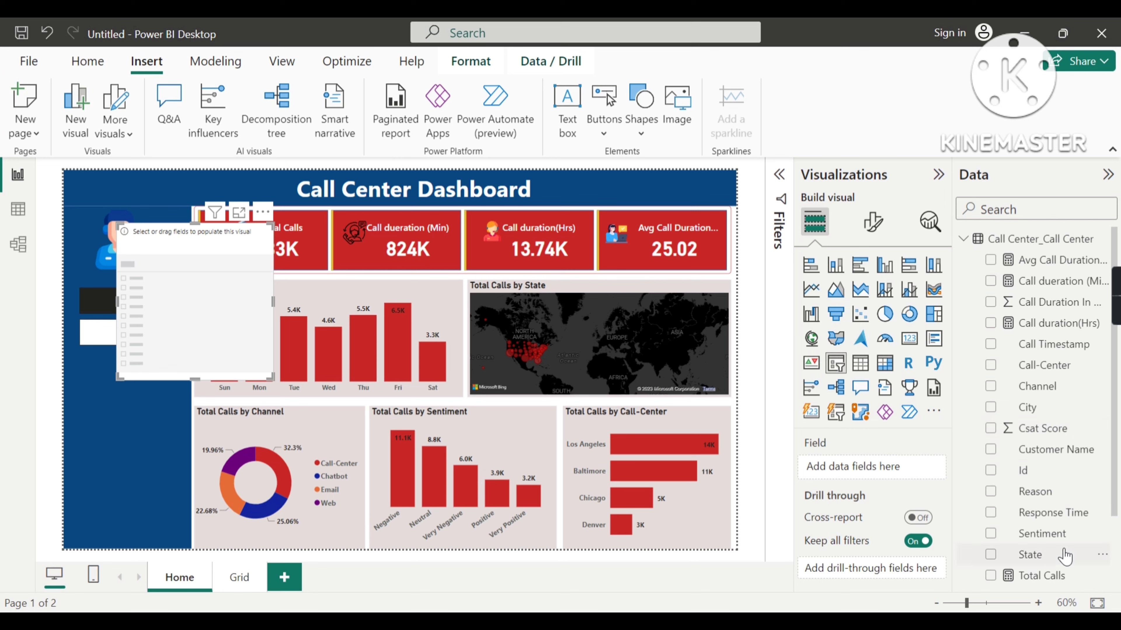
scroll(1063, 552, down, 1)
scroll(1064, 552, down, 1)
drag(1038, 540, 884, 476)
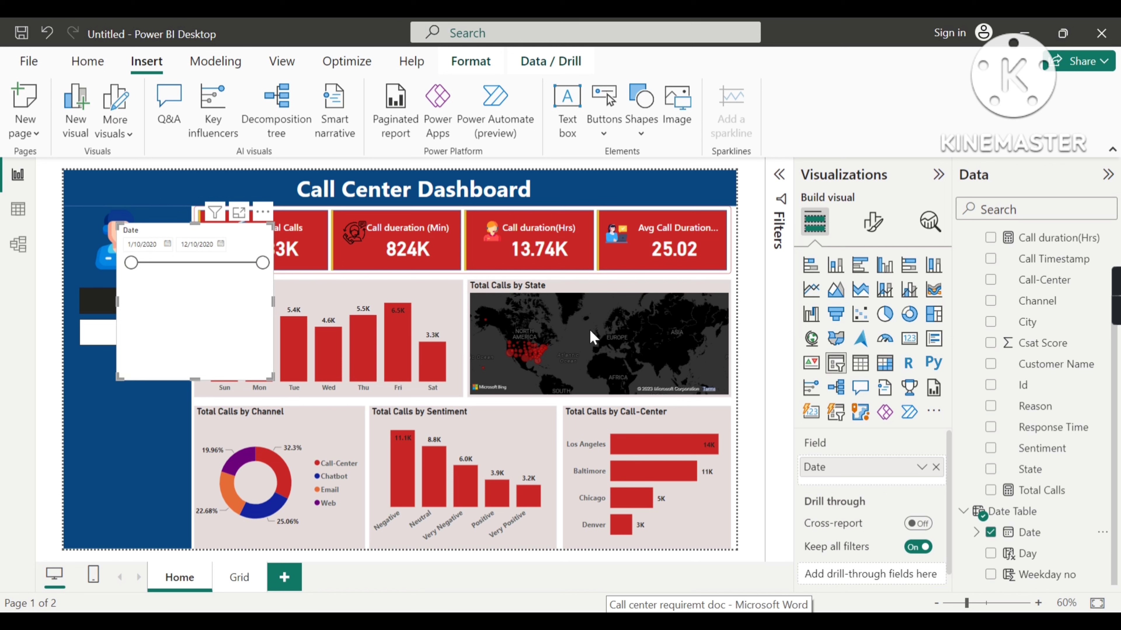
Keep the date slicer's style as Between, turn off its slider, and fit the shrunken slicer into the sidebar beneath the page navigator.
click(876, 227)
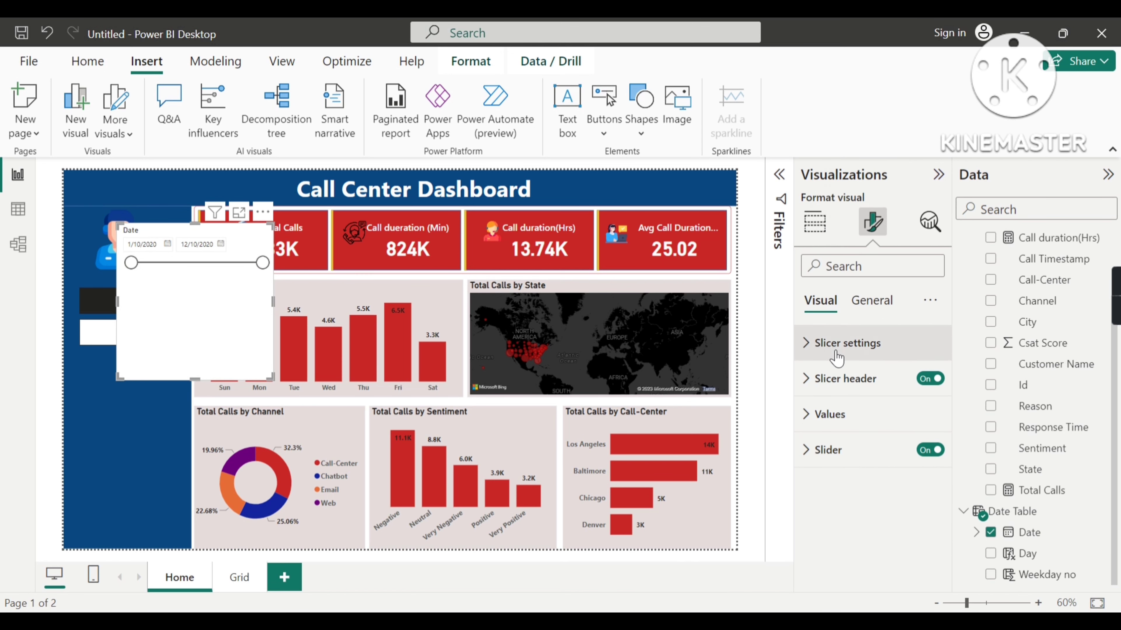
click(808, 346)
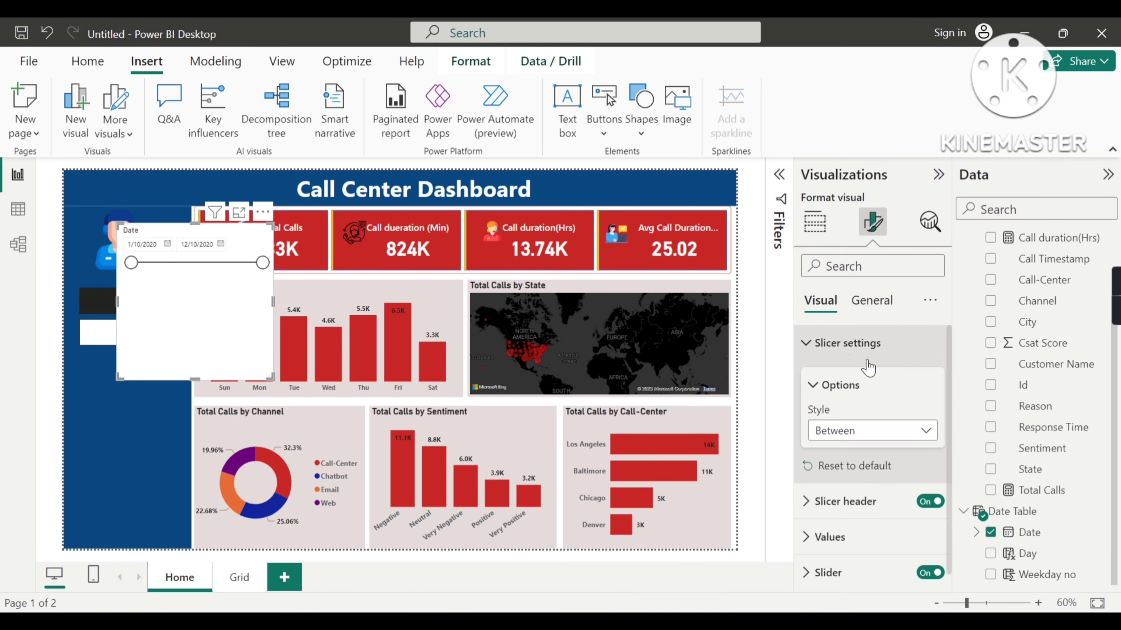
click(903, 431)
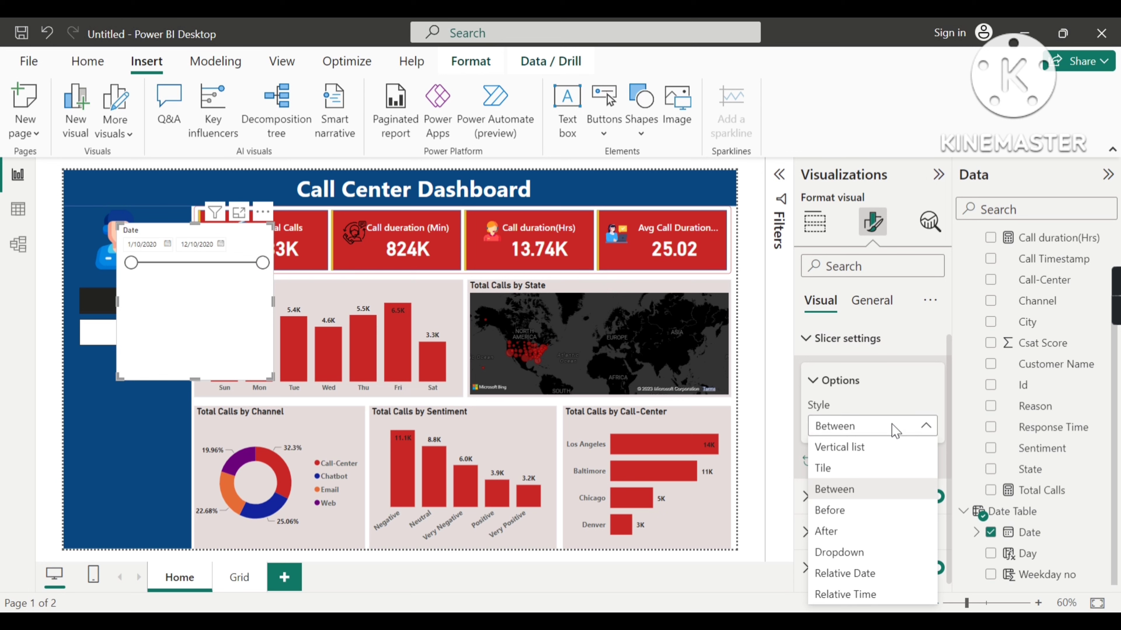
click(894, 430)
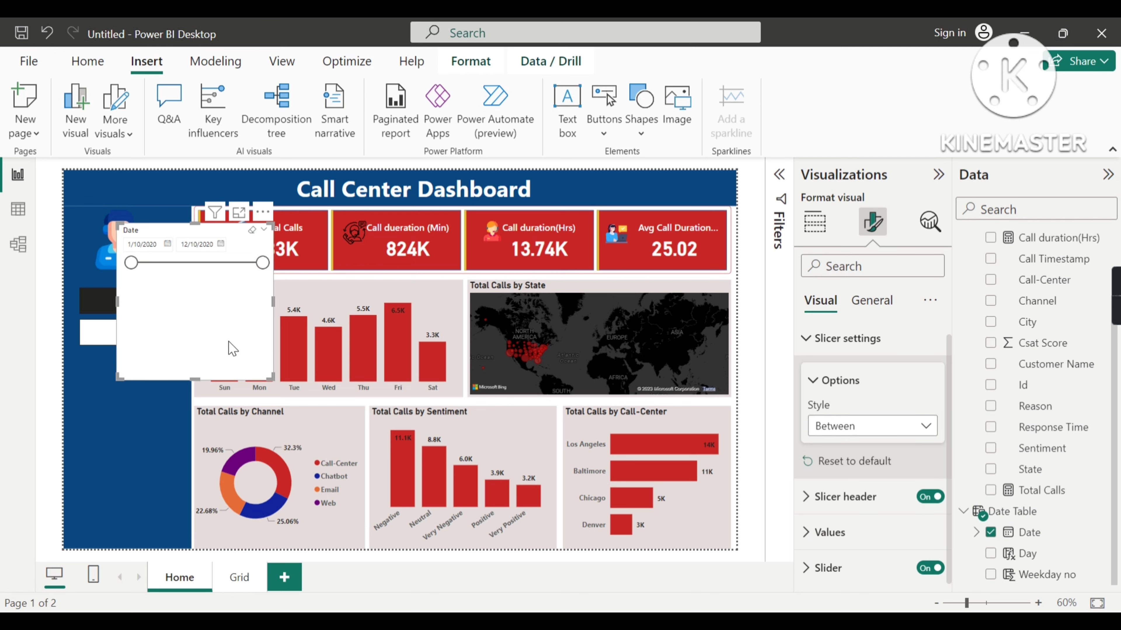
drag(272, 379, 197, 292)
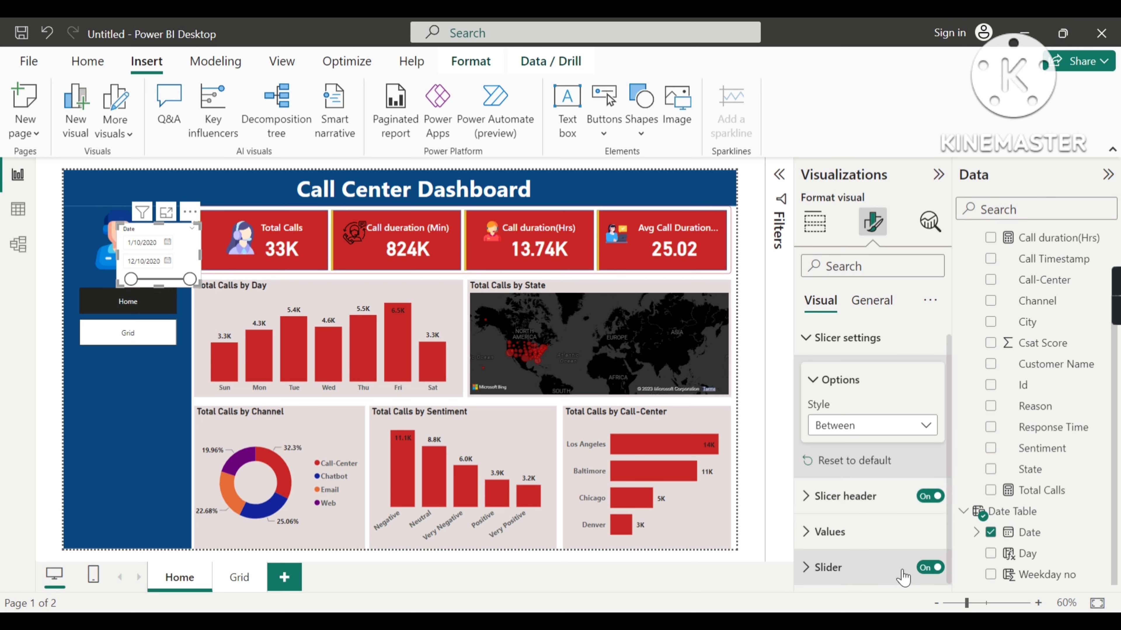
click(930, 568)
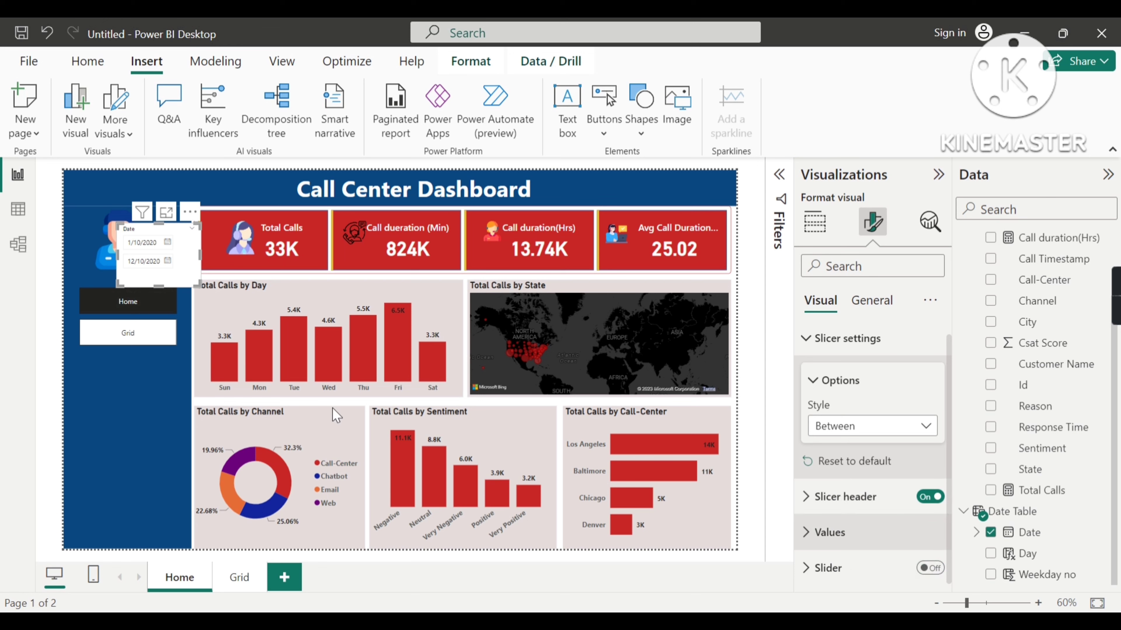
drag(193, 219, 129, 411)
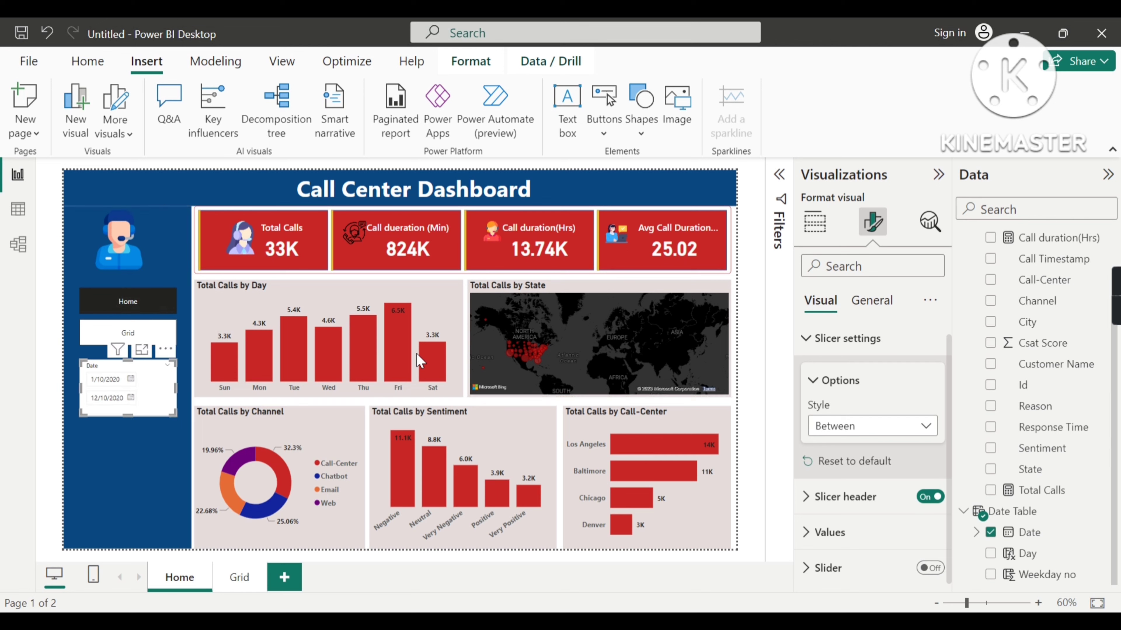
Set the date slicer's background color to the light gray among the recent colors.
click(869, 302)
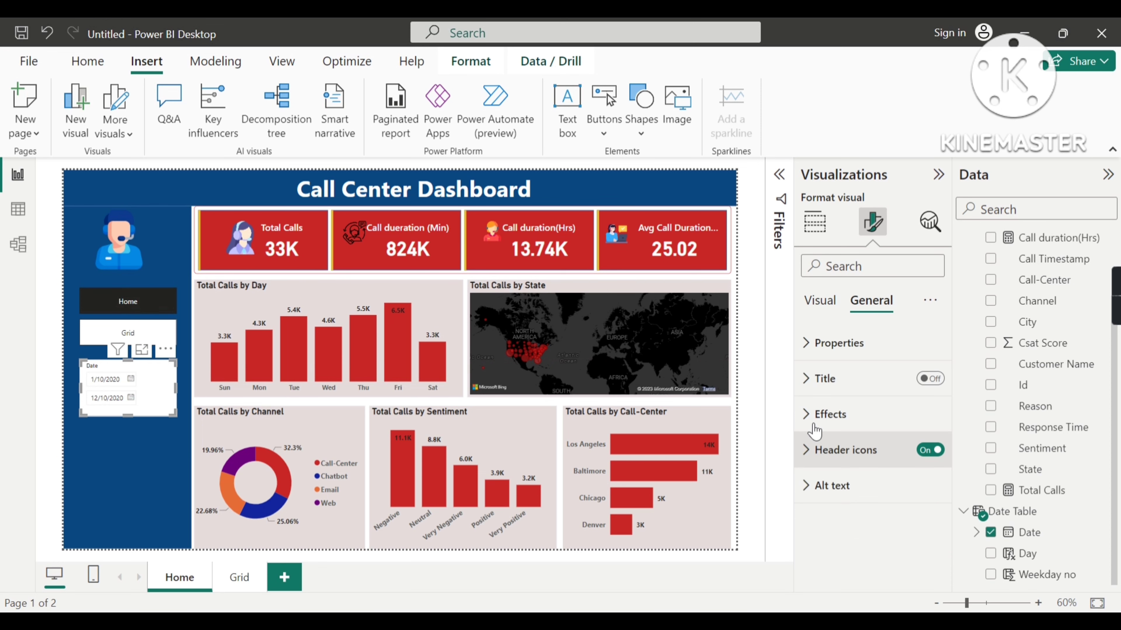
click(816, 417)
click(836, 501)
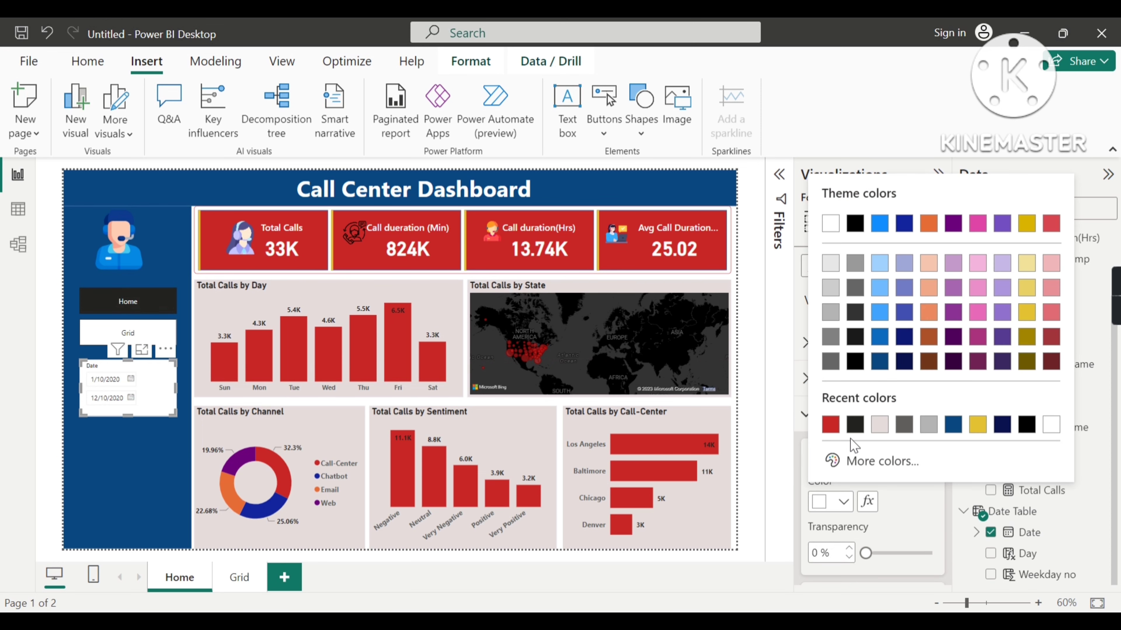
click(927, 424)
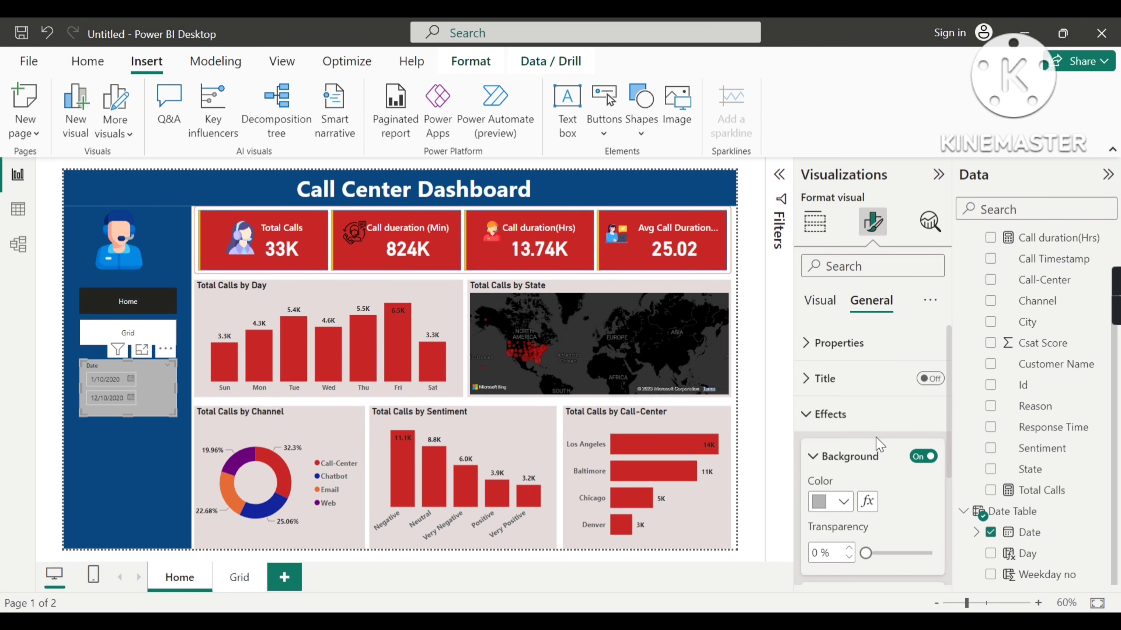
Set the date slicer's header text size to 14.
click(828, 307)
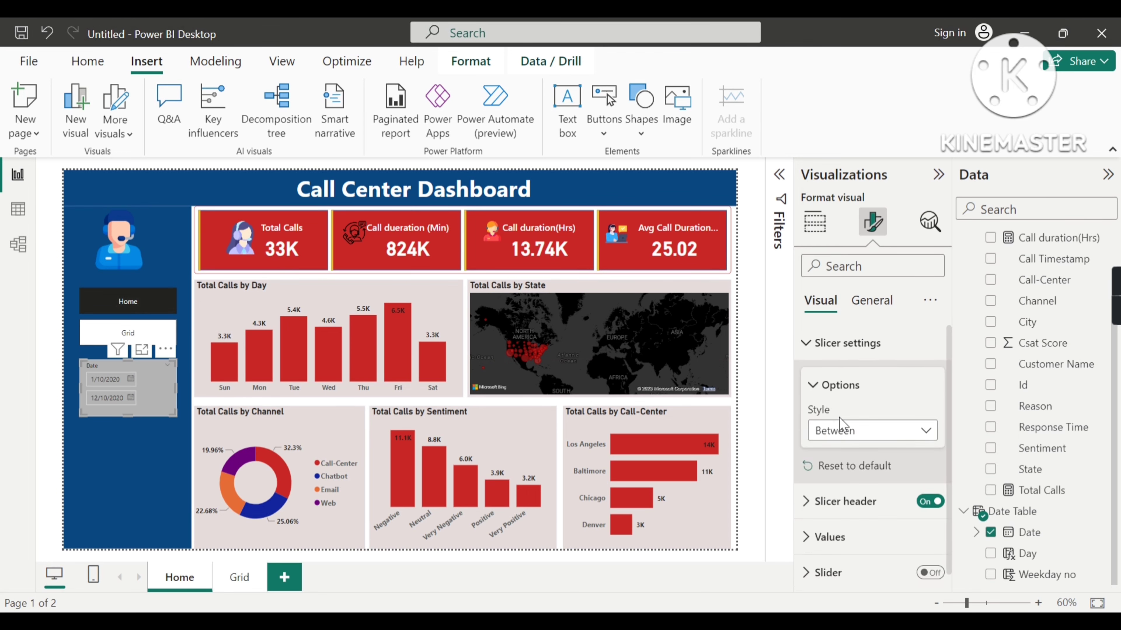
scroll(839, 417, down, 1)
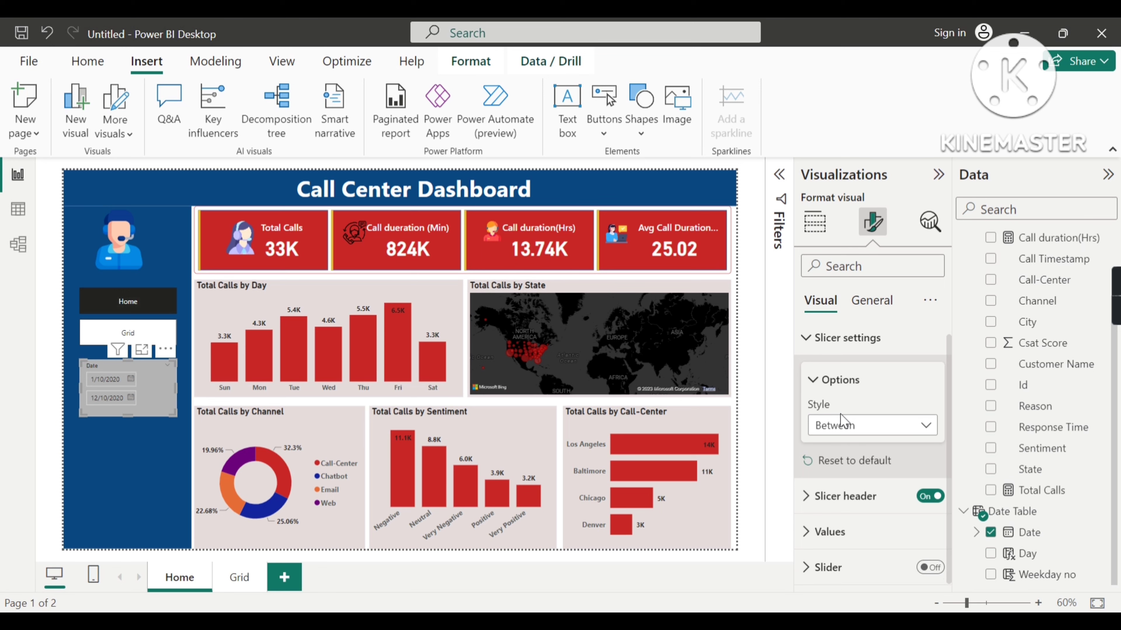
click(835, 504)
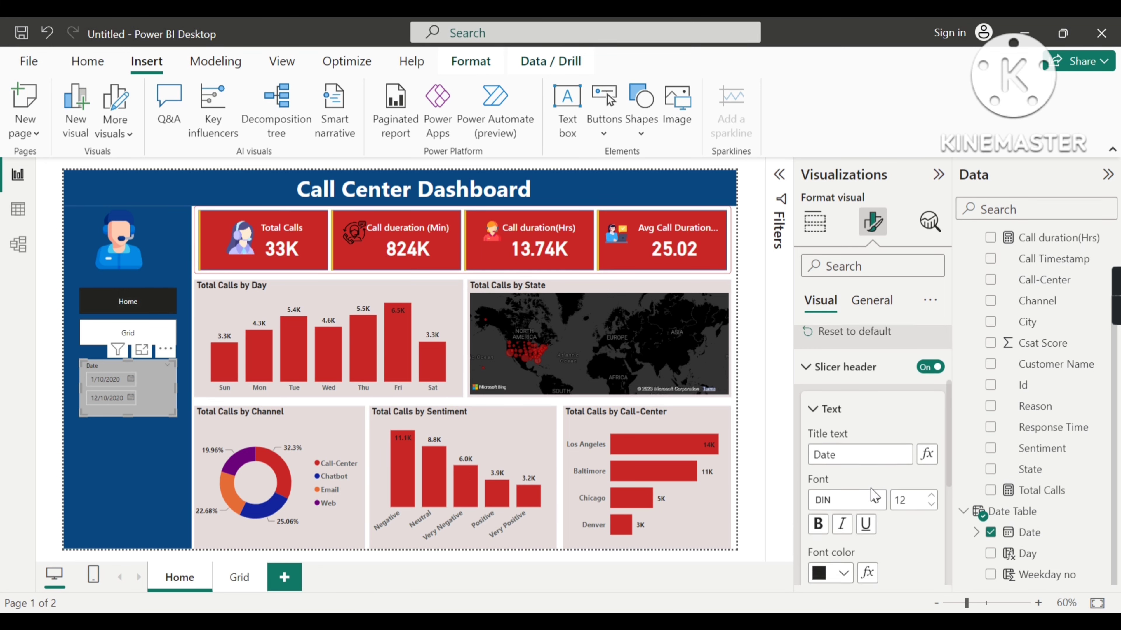
click(929, 496)
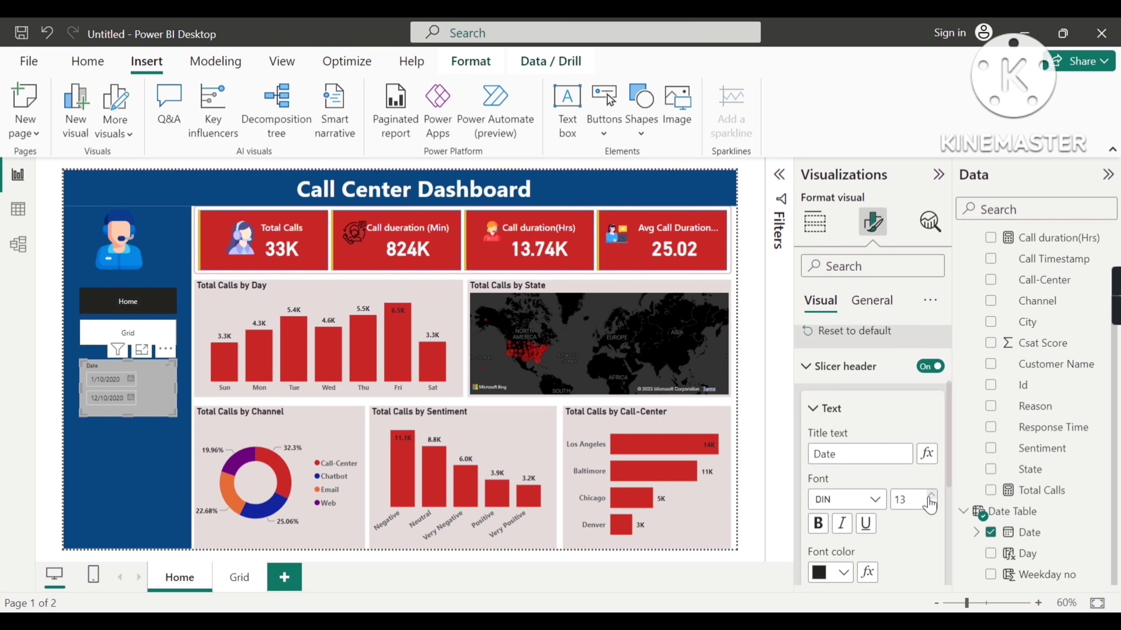
click(929, 496)
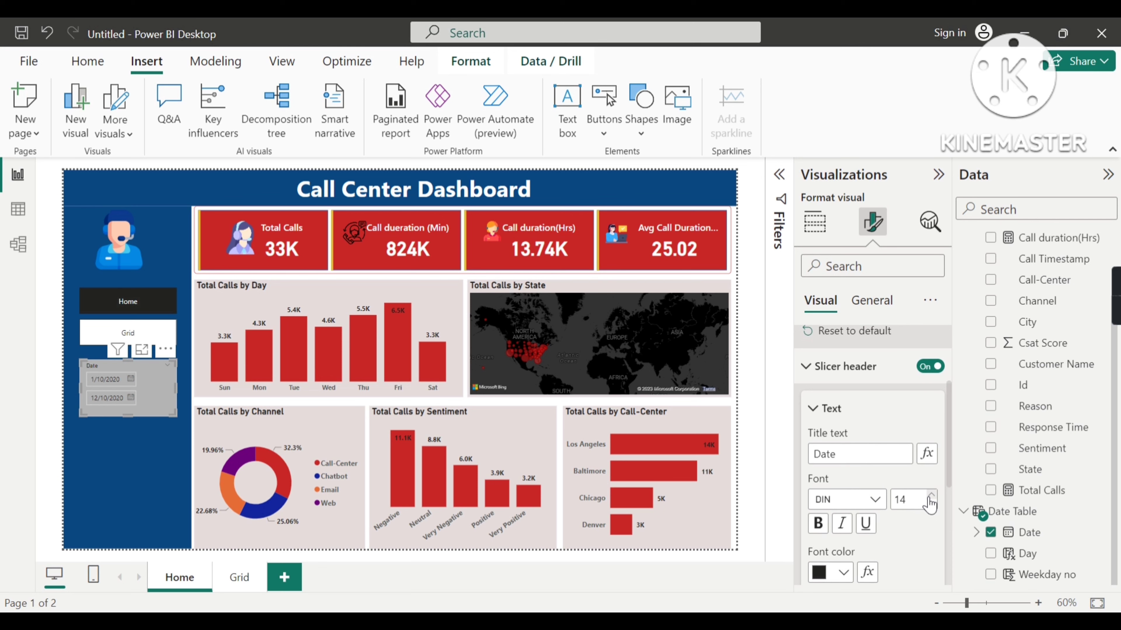
Turn off the Responsive option in the date slicer's advanced properties.
click(869, 302)
scroll(872, 420, up, 4)
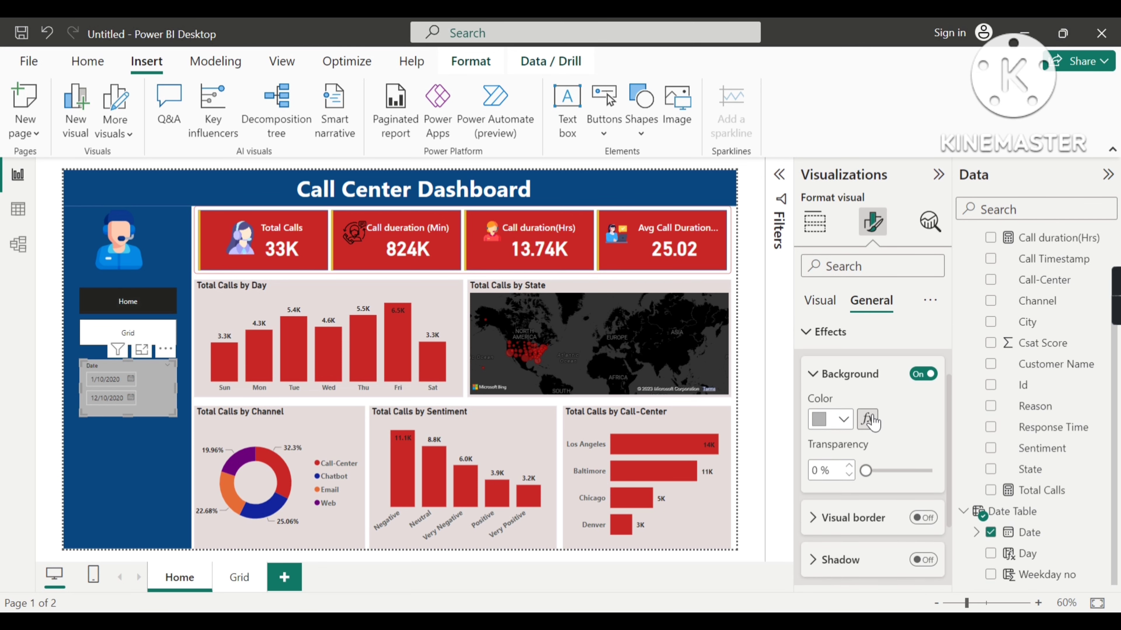
click(820, 346)
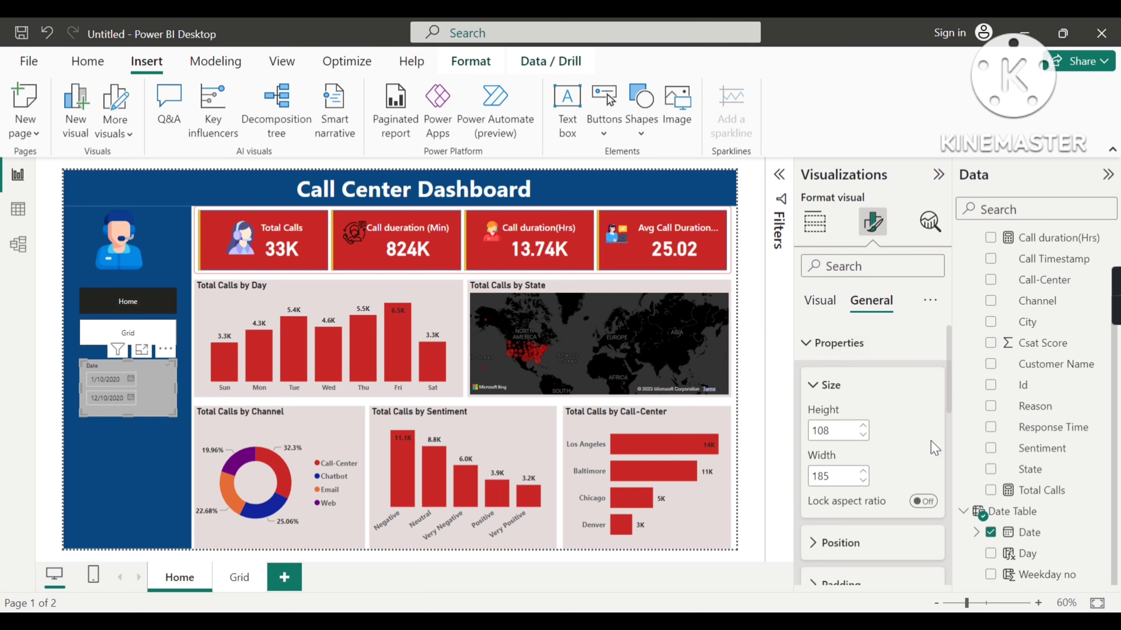
scroll(905, 477, down, 2)
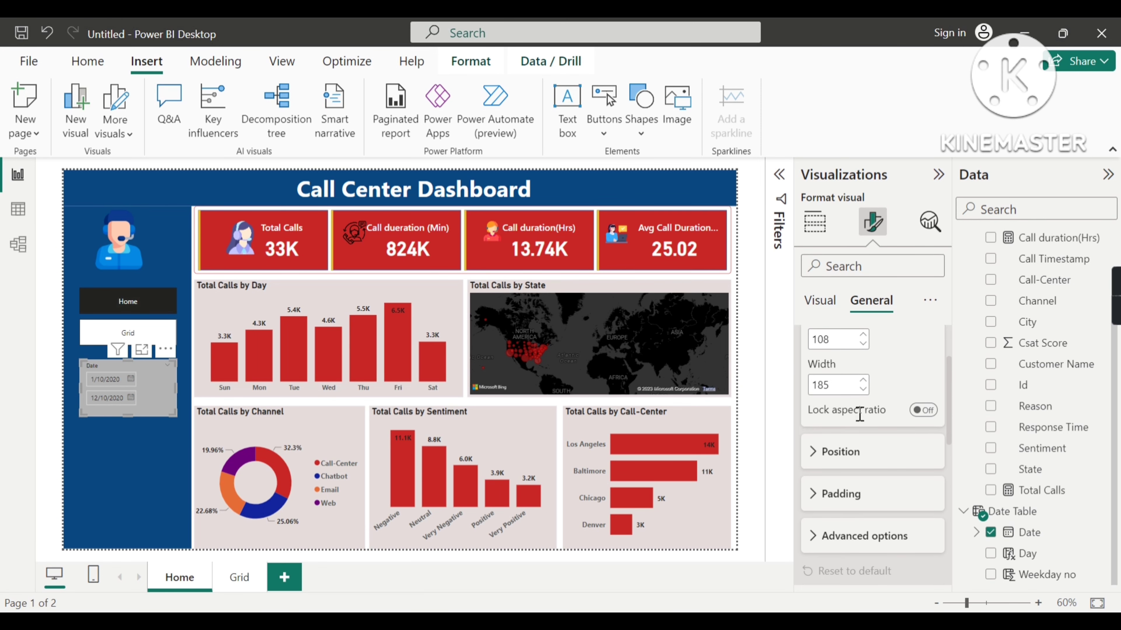
click(825, 540)
scroll(871, 526, down, 2)
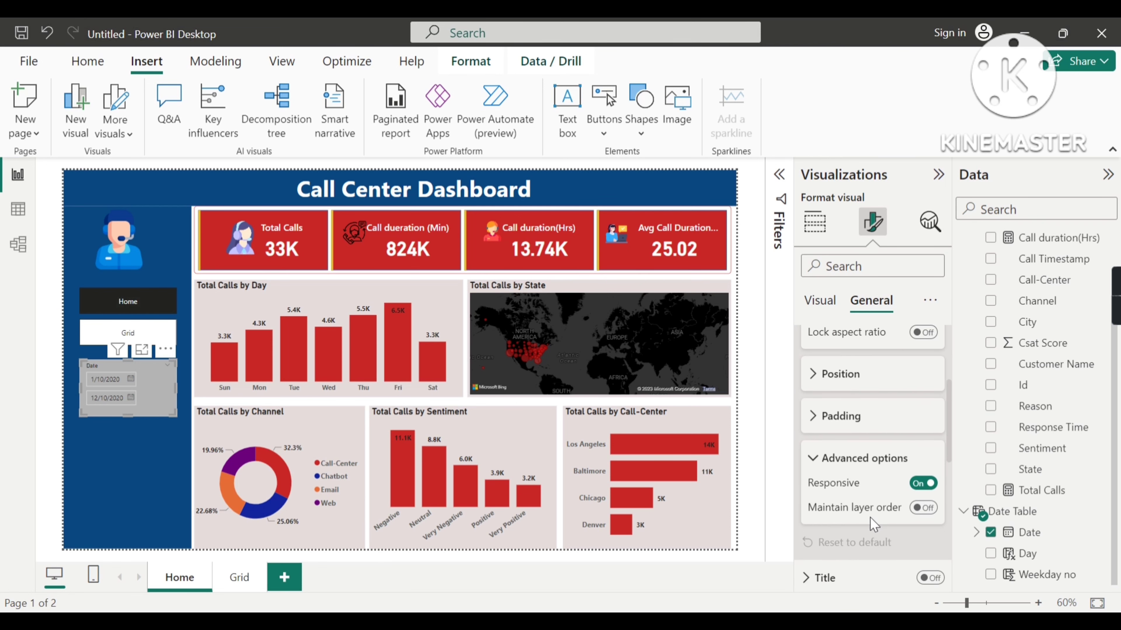
click(922, 485)
scroll(882, 494, up, 3)
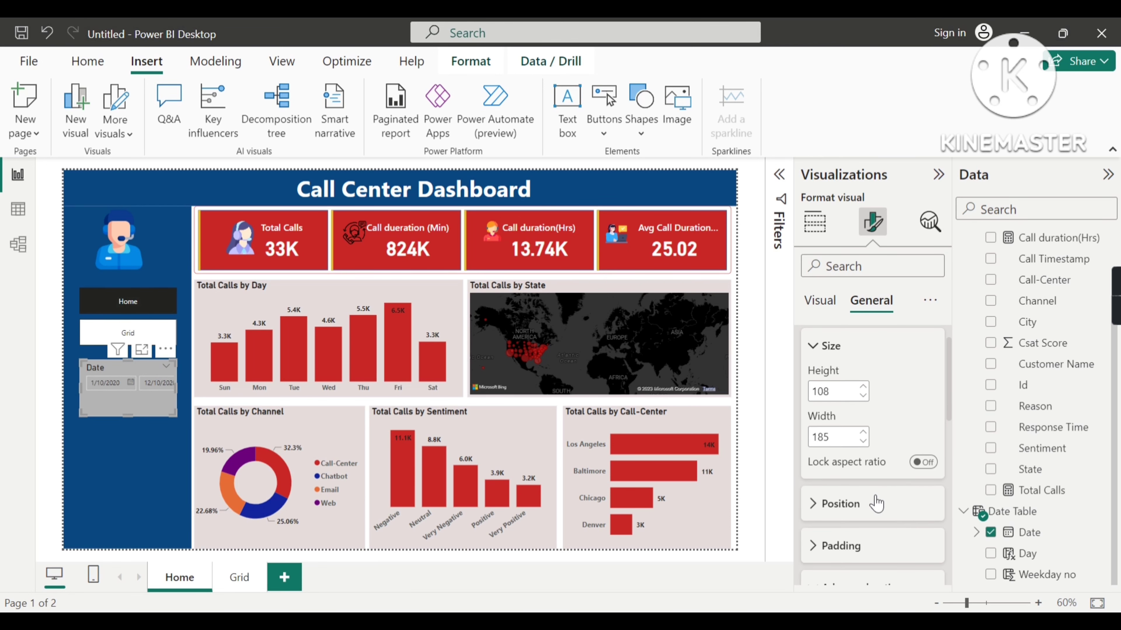
click(809, 347)
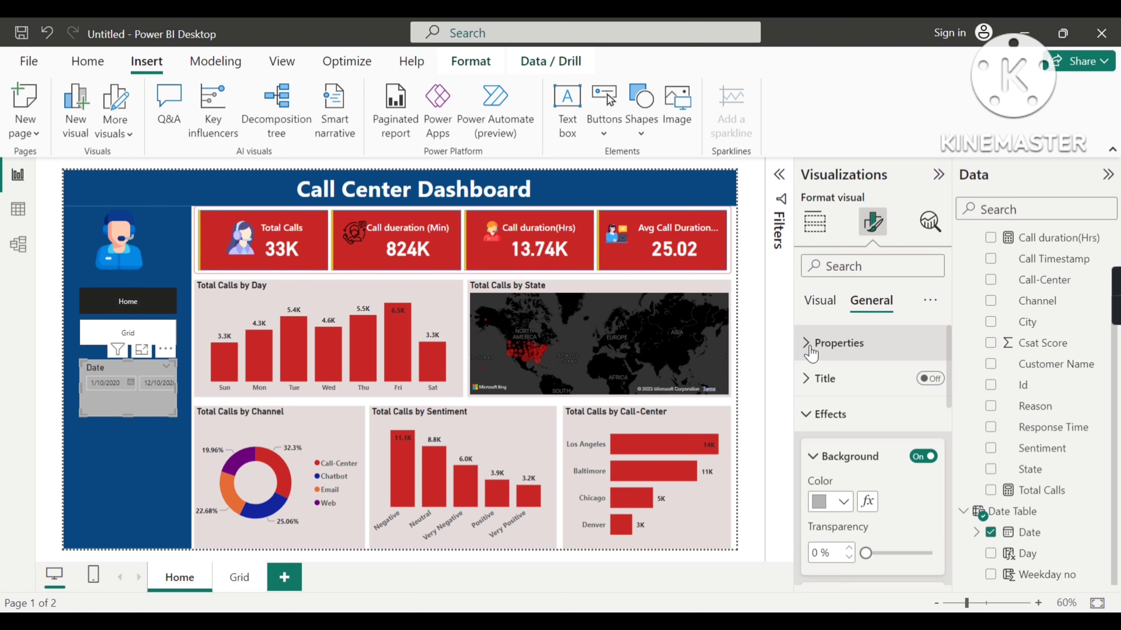
Set the date slicer's header text size to 13 and slightly reduce the slicer's height.
click(820, 301)
scroll(885, 508, down, 1)
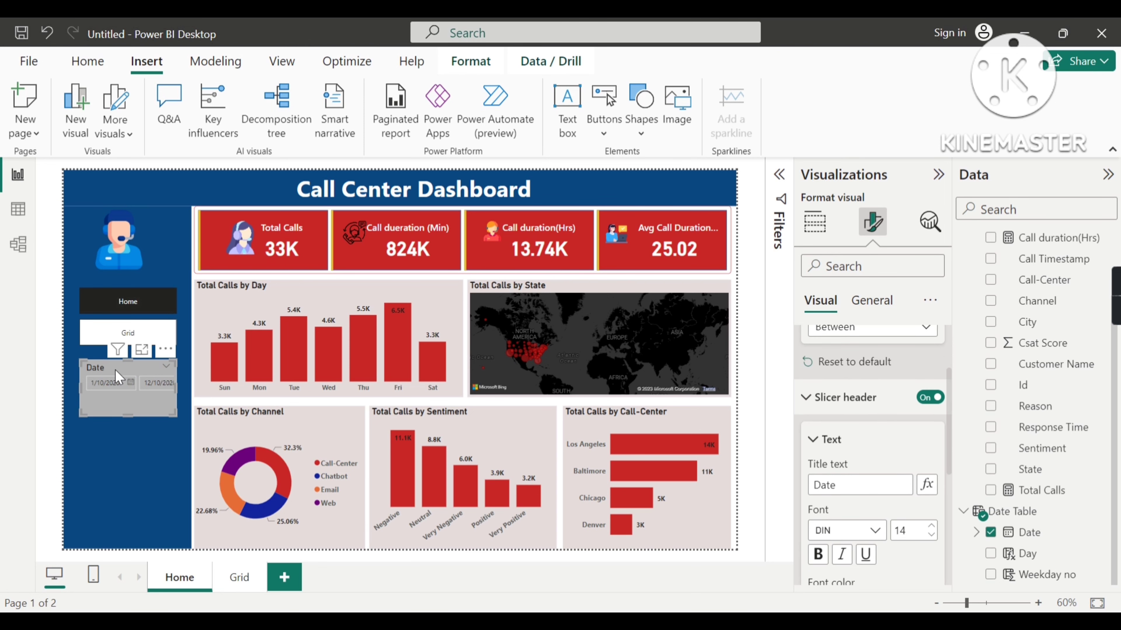
scroll(883, 463, down, 1)
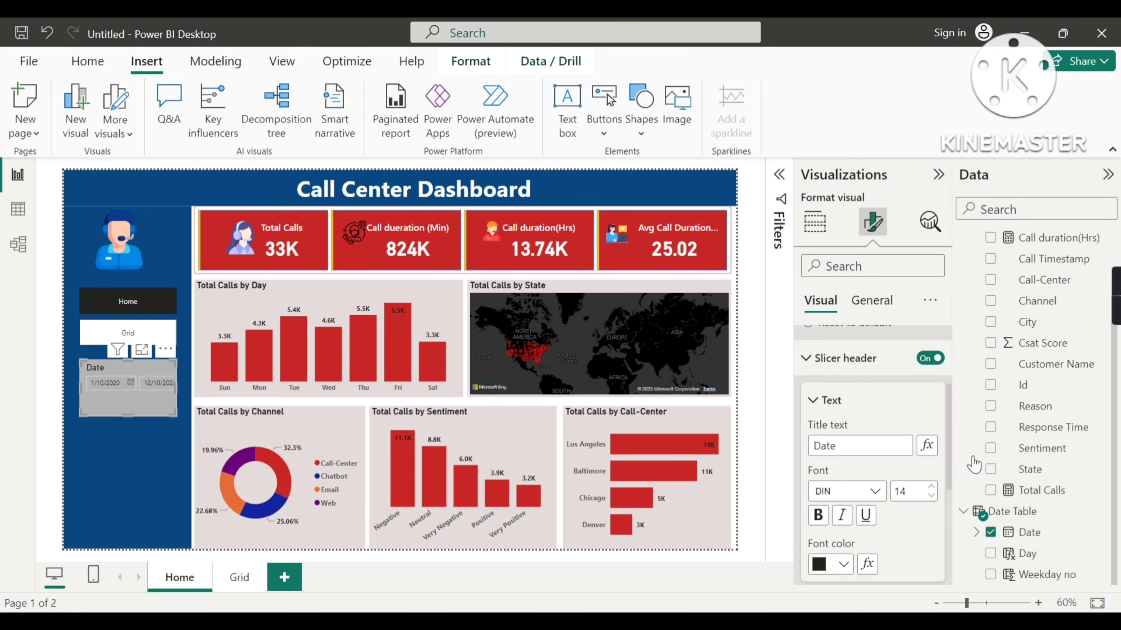
click(930, 495)
drag(173, 388, 181, 388)
mouse_move(176, 416)
mouse_down()
mouse_move(174, 443)
mouse_move(163, 409)
mouse_move(176, 408)
mouse_up()
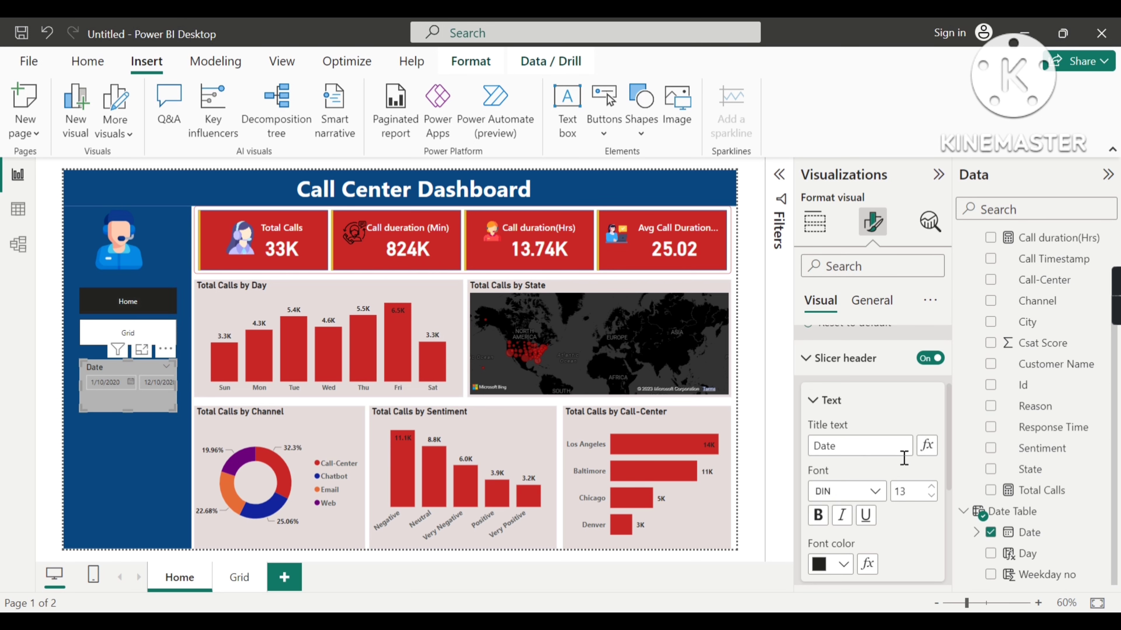
Set the date slicer's header text to size 12 and make it bold.
scroll(903, 459, up, 3)
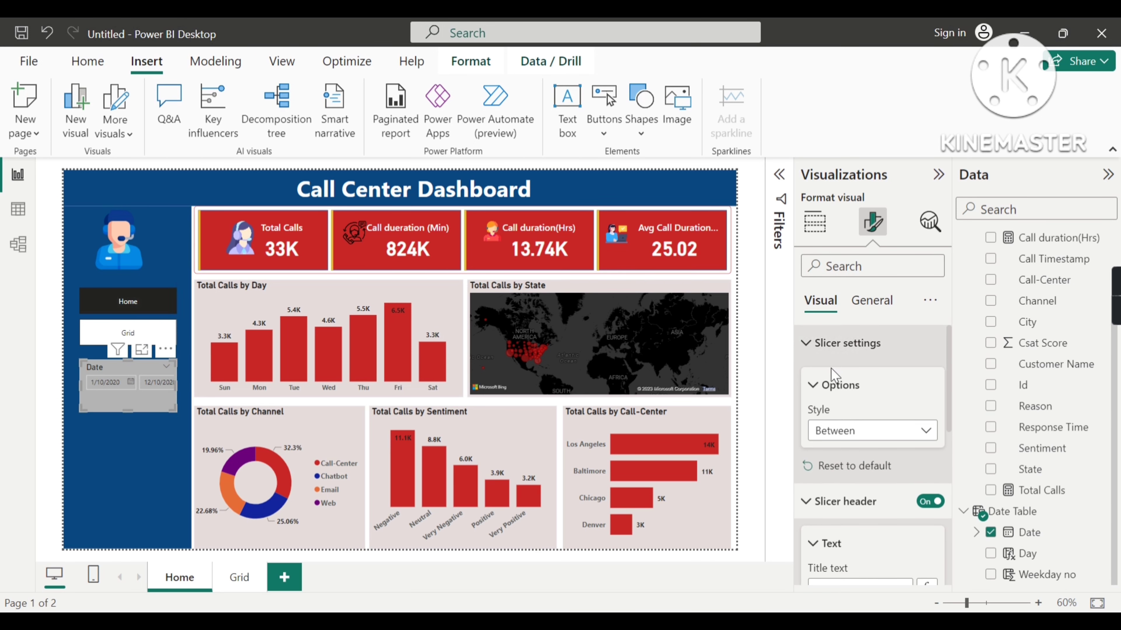
scroll(860, 420, down, 5)
scroll(873, 426, down, 1)
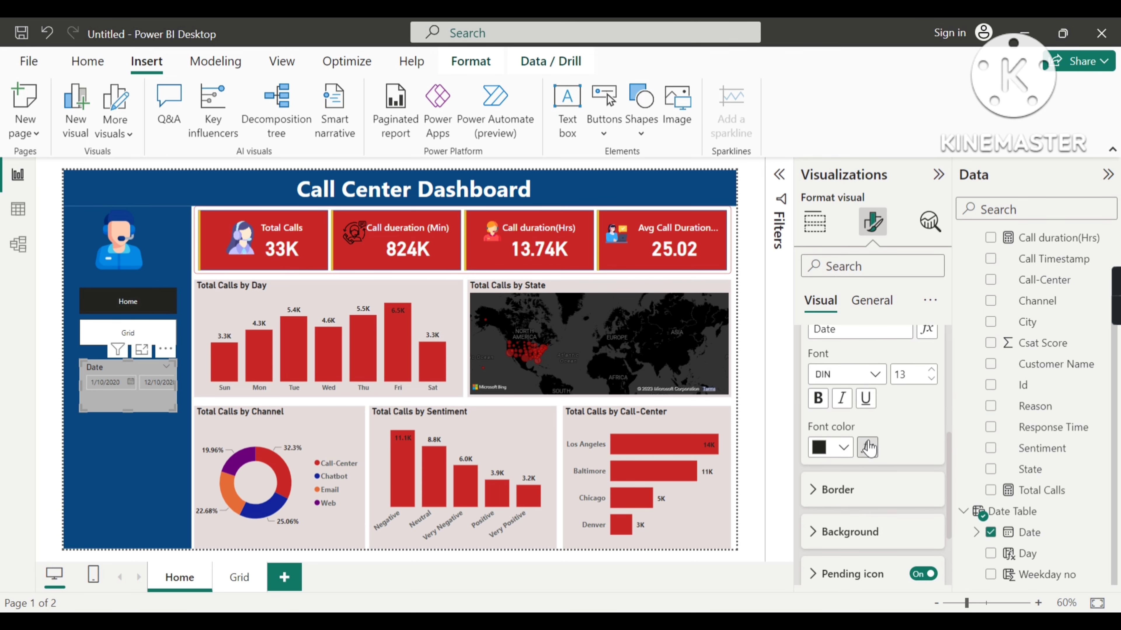
scroll(900, 431, up, 3)
click(931, 430)
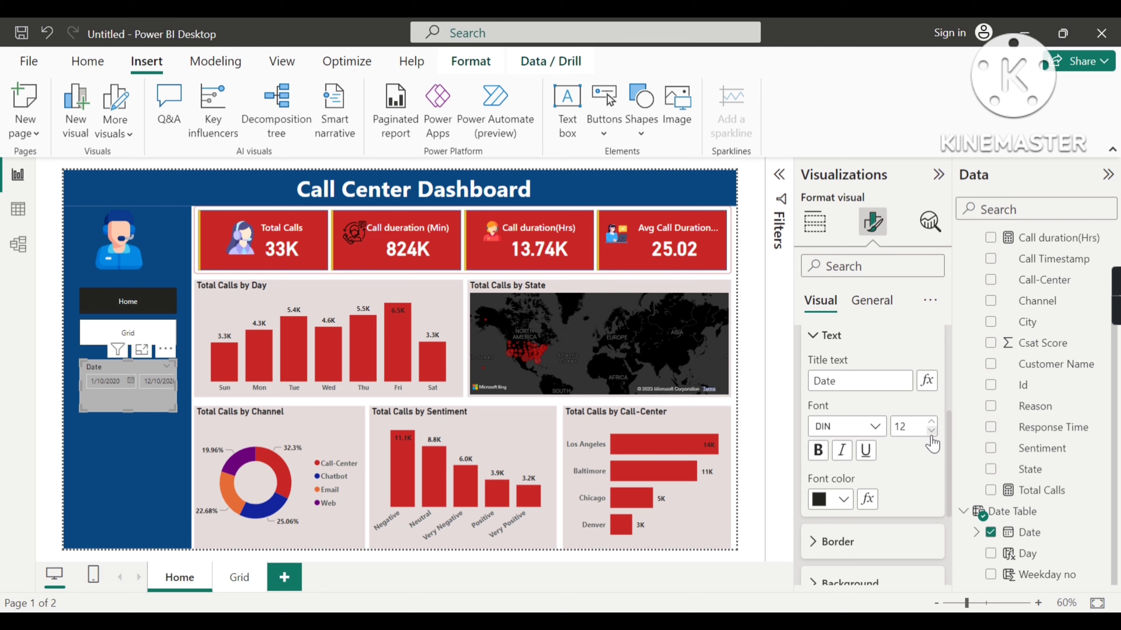
click(932, 430)
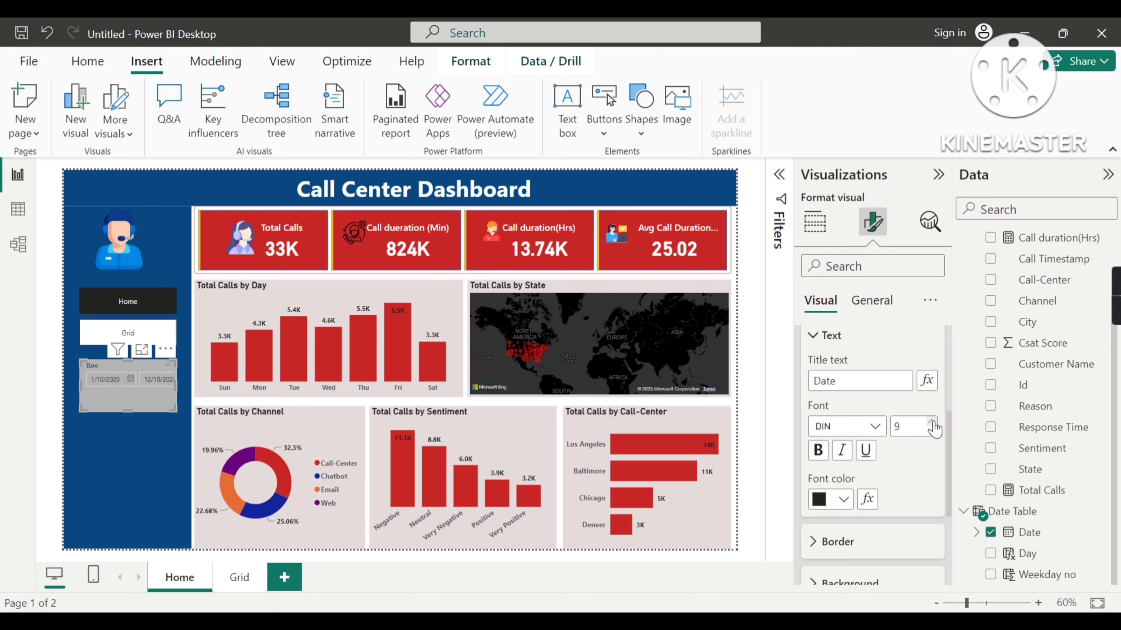
click(932, 423)
click(931, 422)
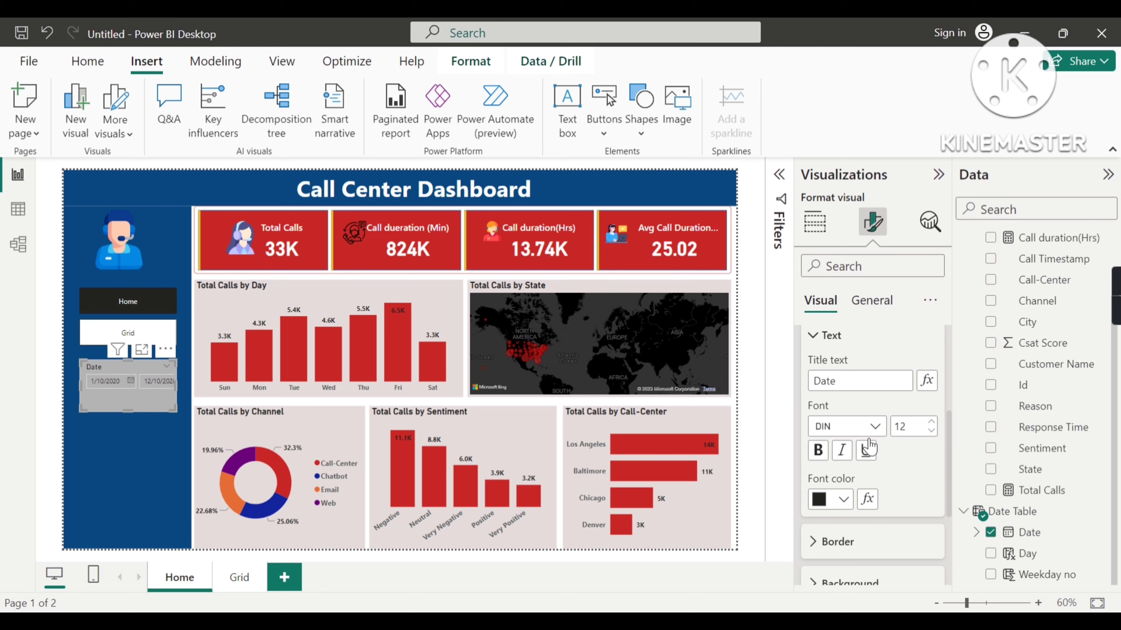
click(817, 450)
Set the date slicer's values font to size 10 and make it bold.
scroll(899, 474, down, 3)
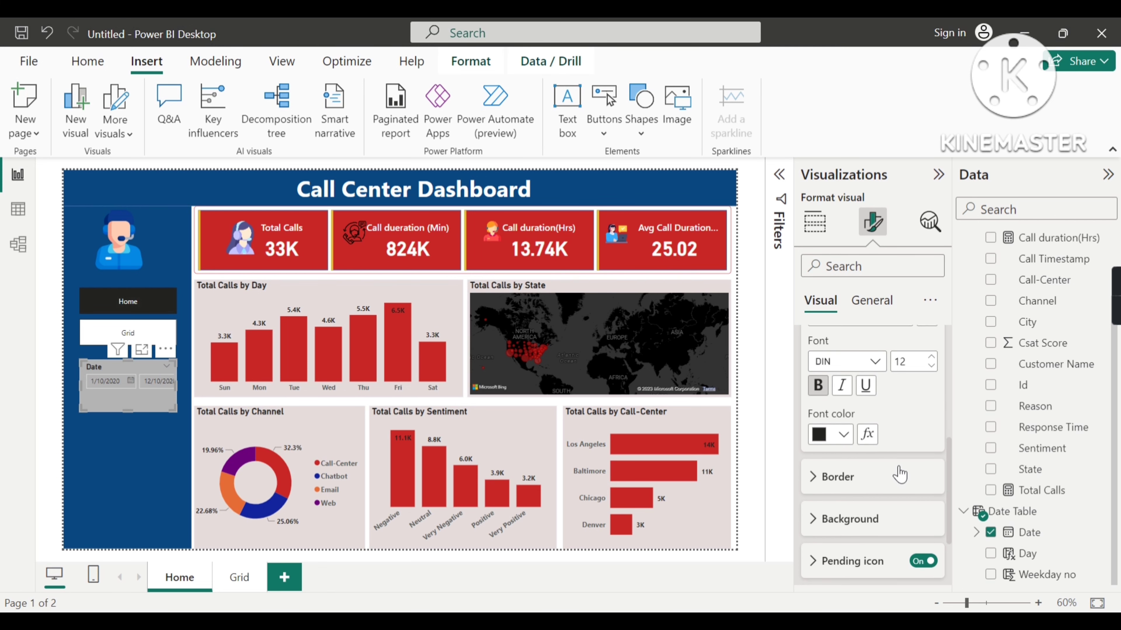
scroll(861, 469, down, 1)
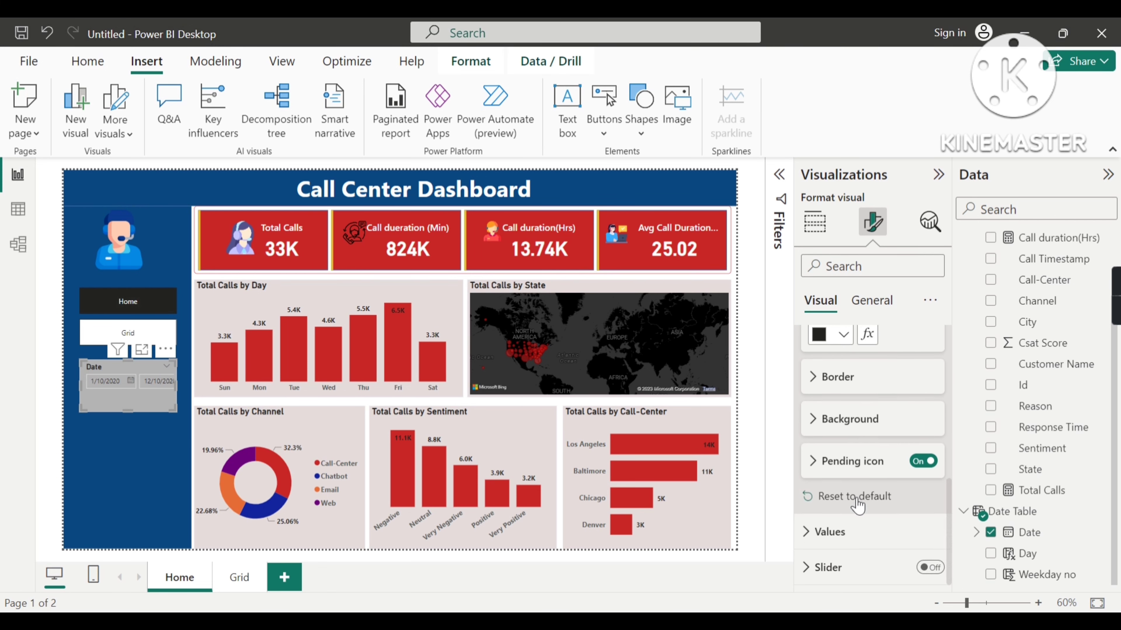
click(829, 532)
scroll(872, 509, down, 3)
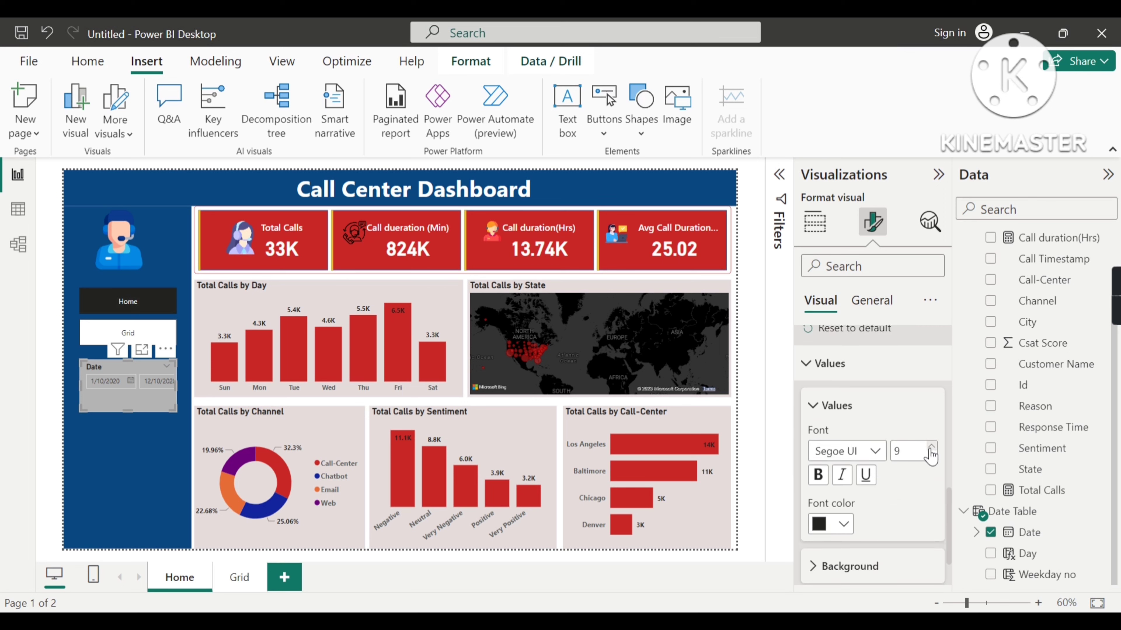
click(931, 447)
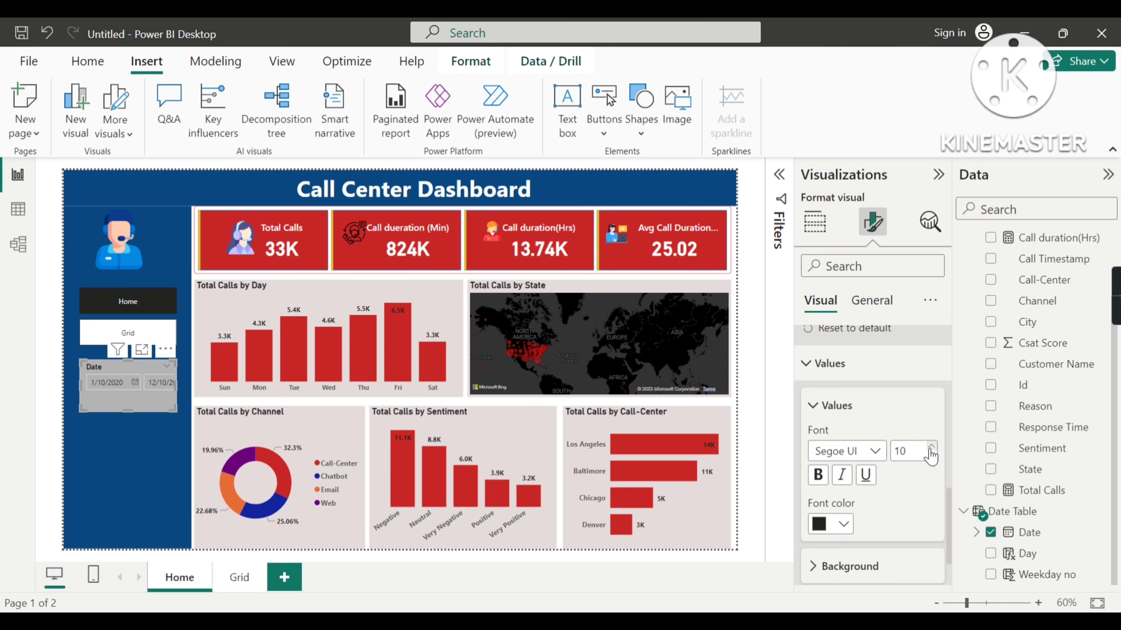
click(827, 471)
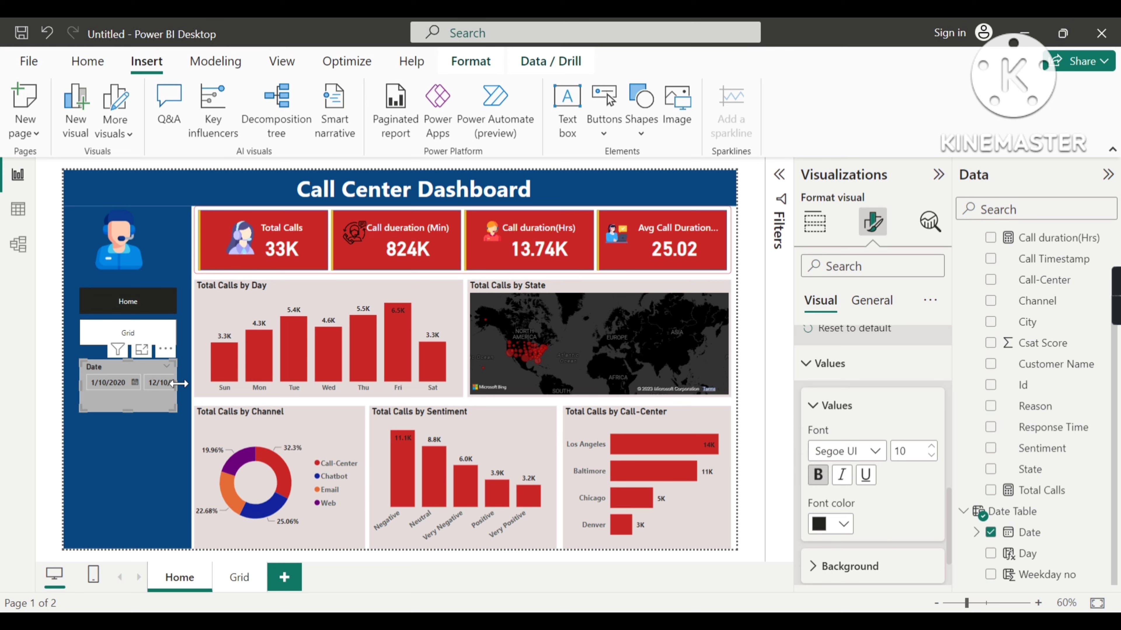
Widen the date slicer on both sides so it spans the full width of the blue sidebar, then deselect it.
drag(179, 384, 192, 383)
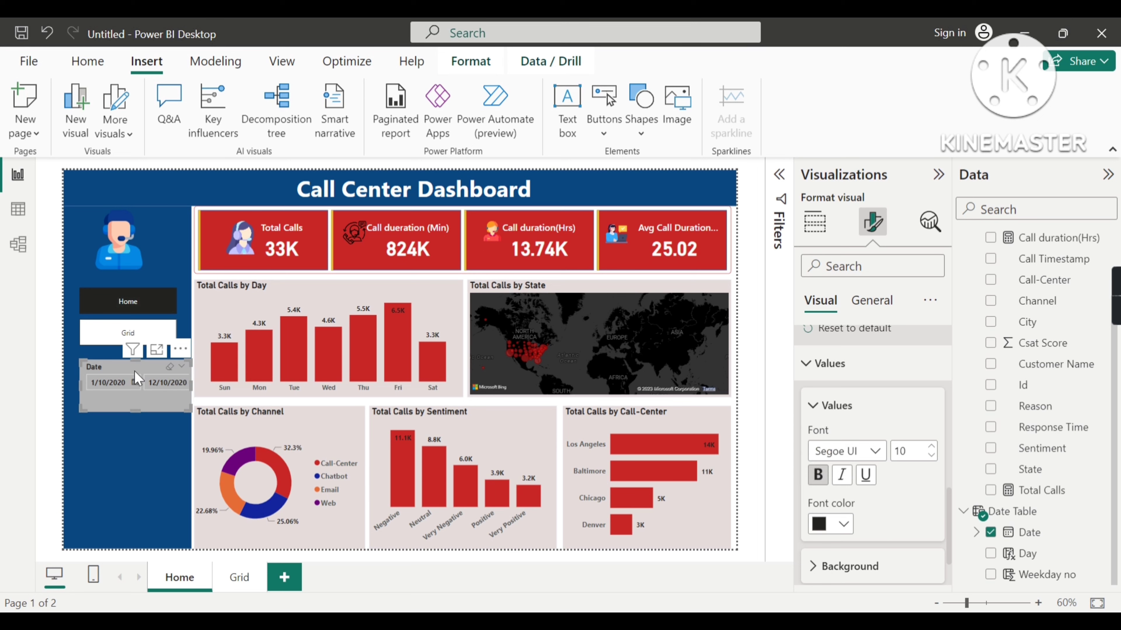
drag(82, 387, 62, 378)
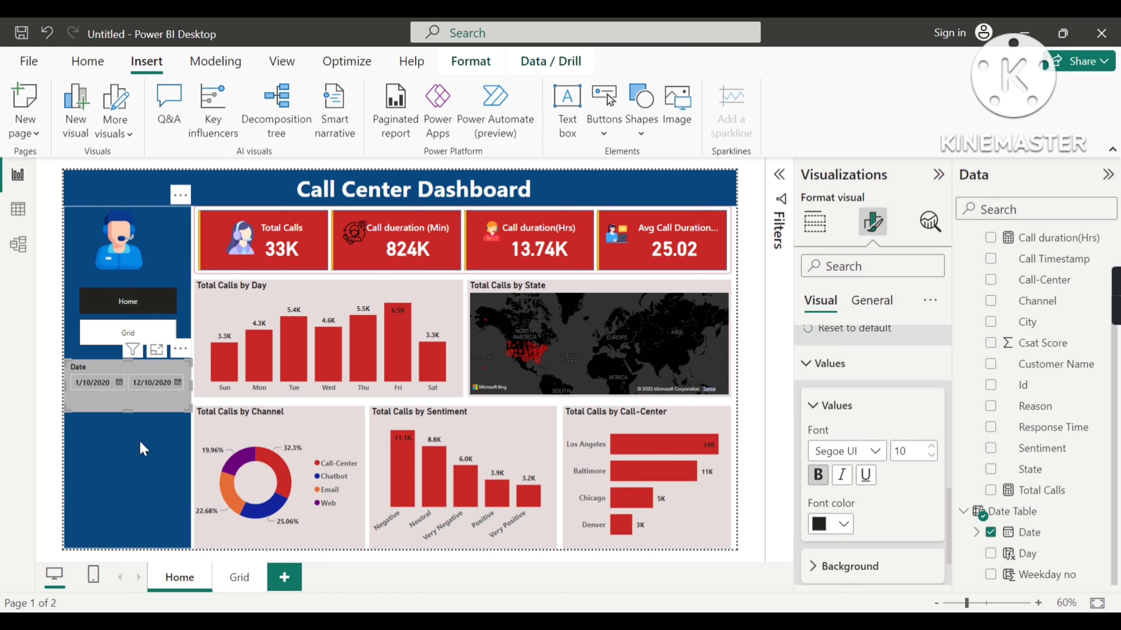
click(173, 459)
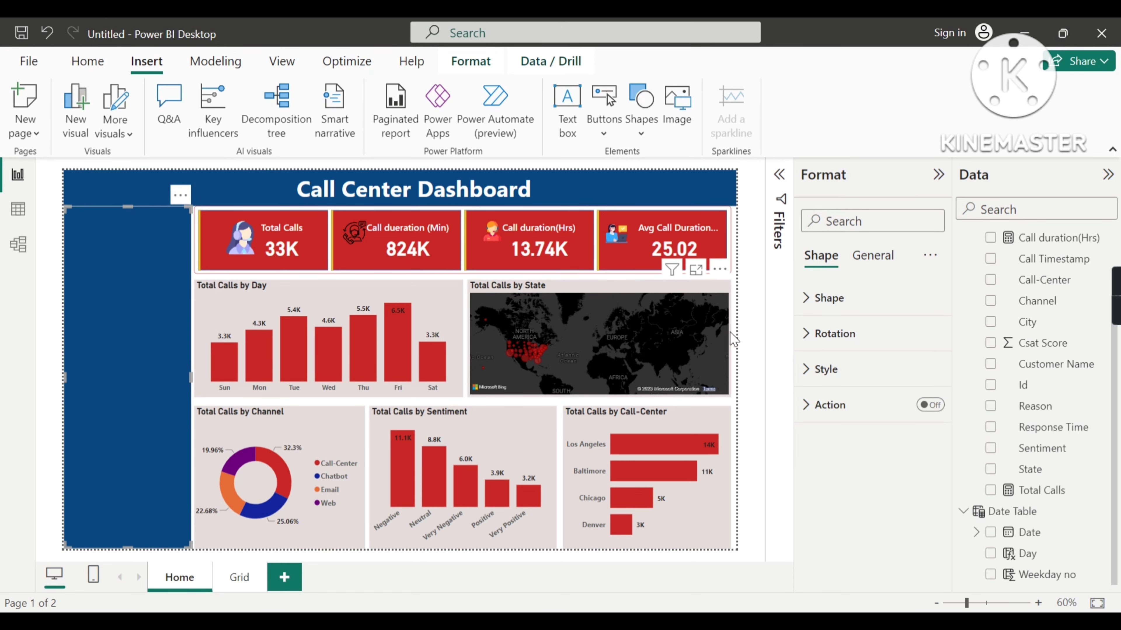
click(748, 339)
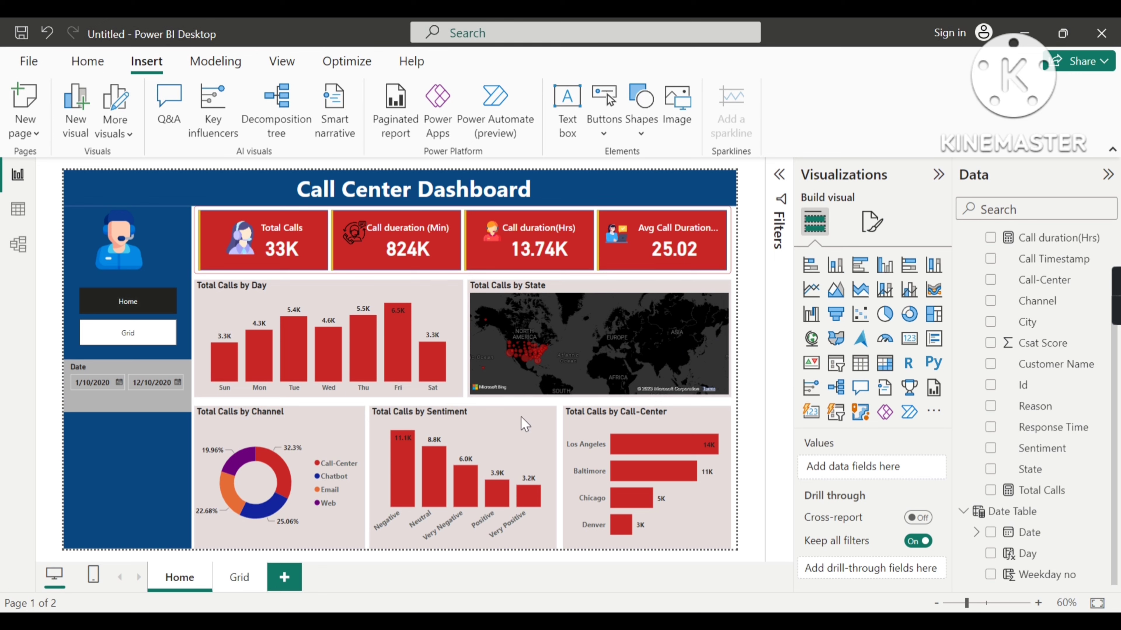
Check the calendar of the date slicer's start date and close it again.
click(119, 382)
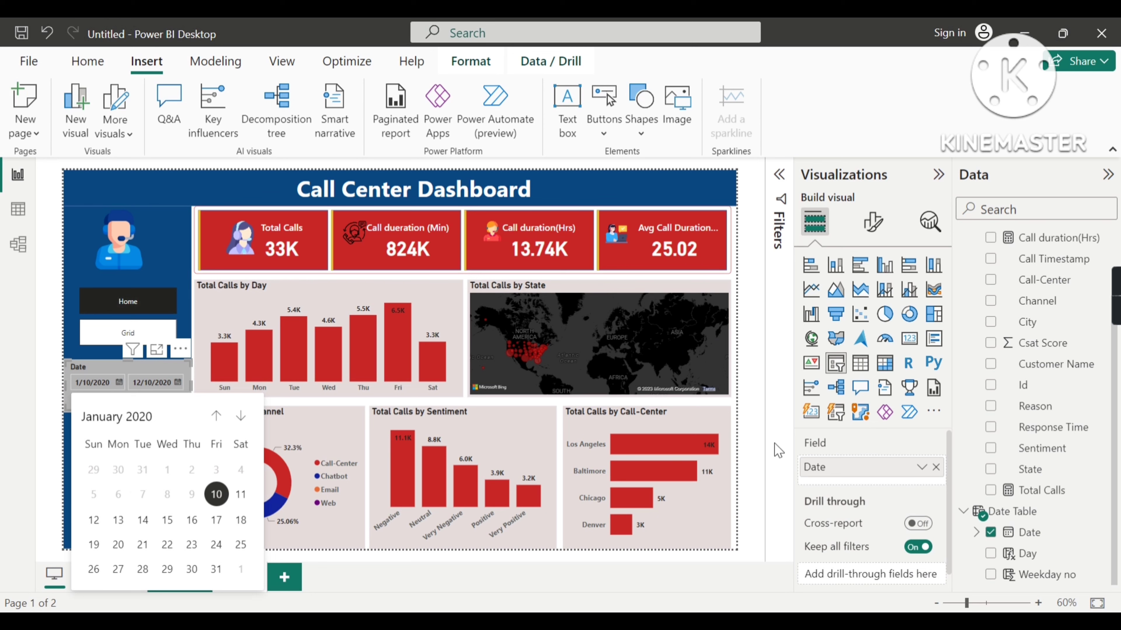
click(750, 394)
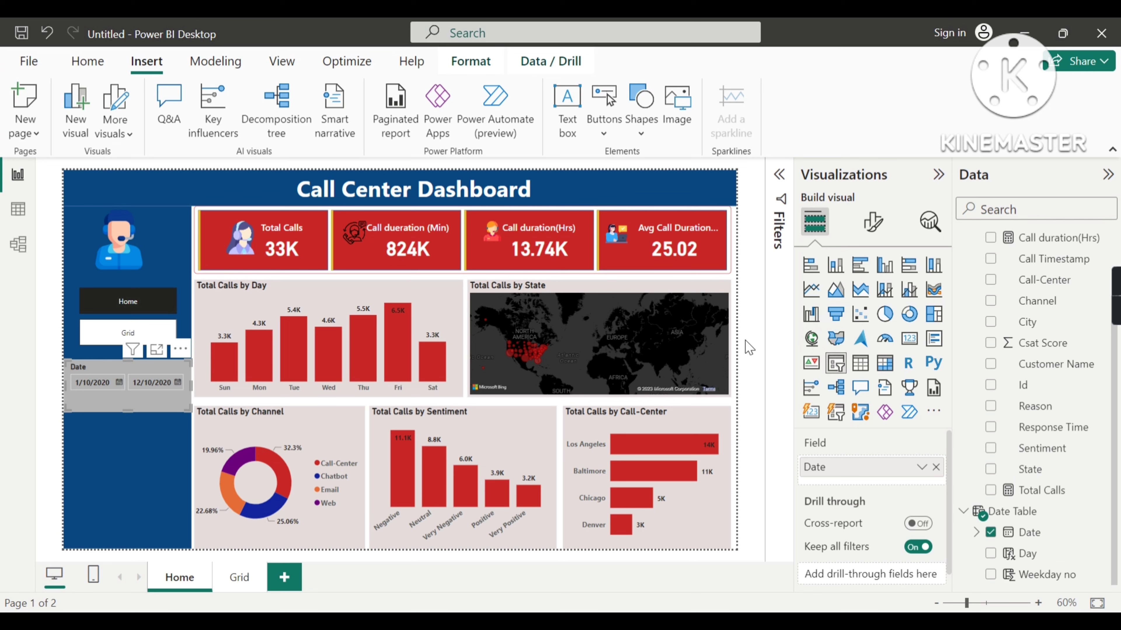
Add another slicer to the Home page using the Channel field.
click(749, 348)
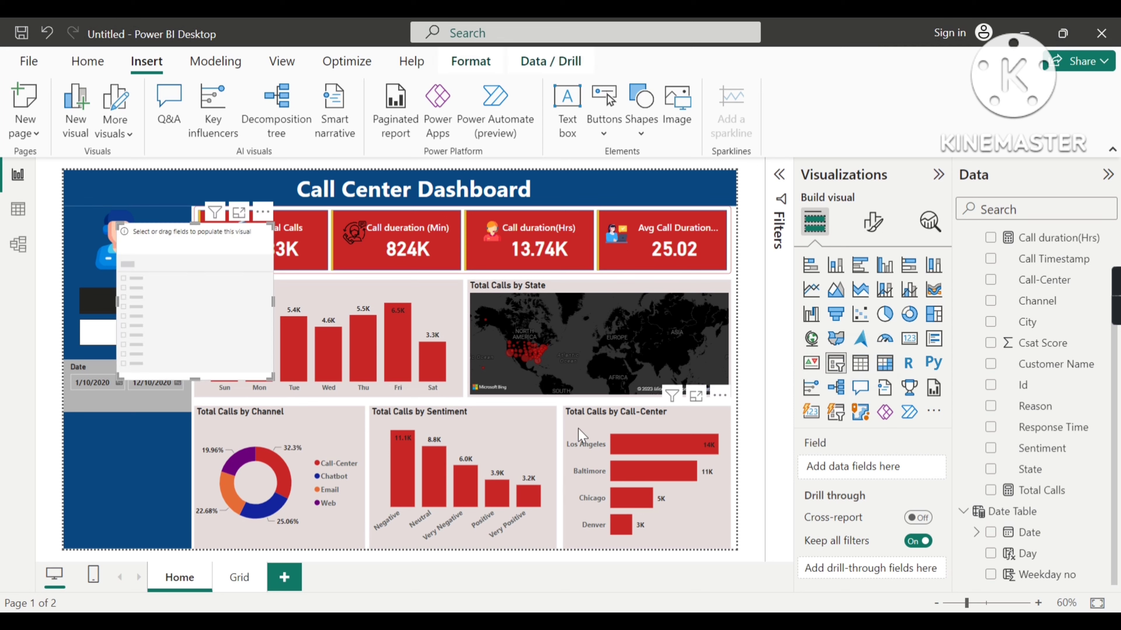
click(835, 362)
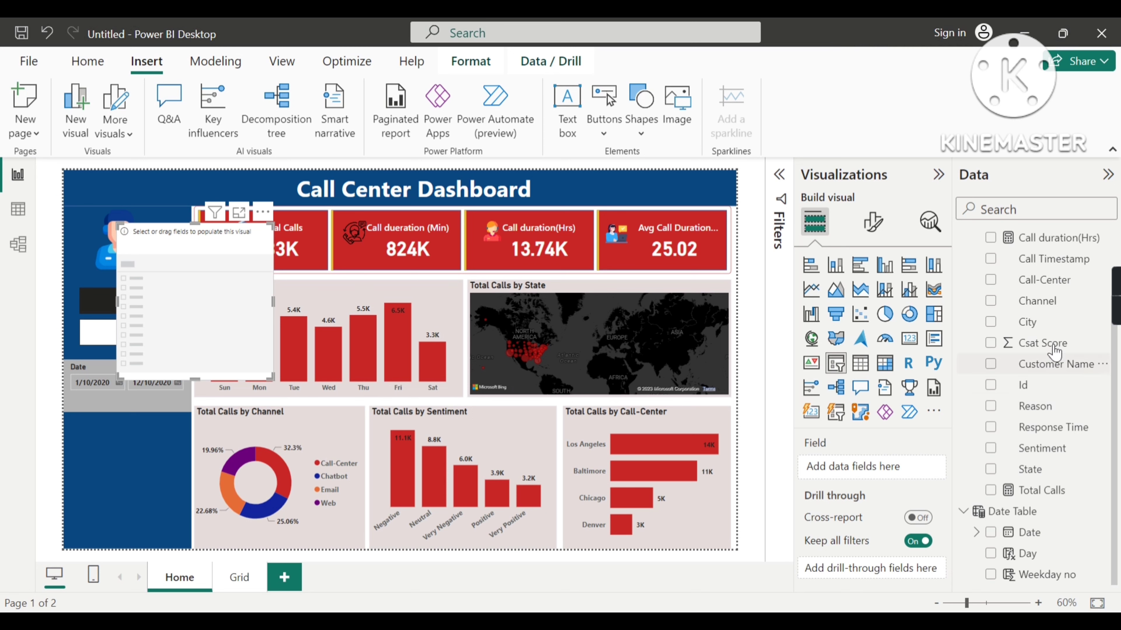
drag(1050, 309, 890, 474)
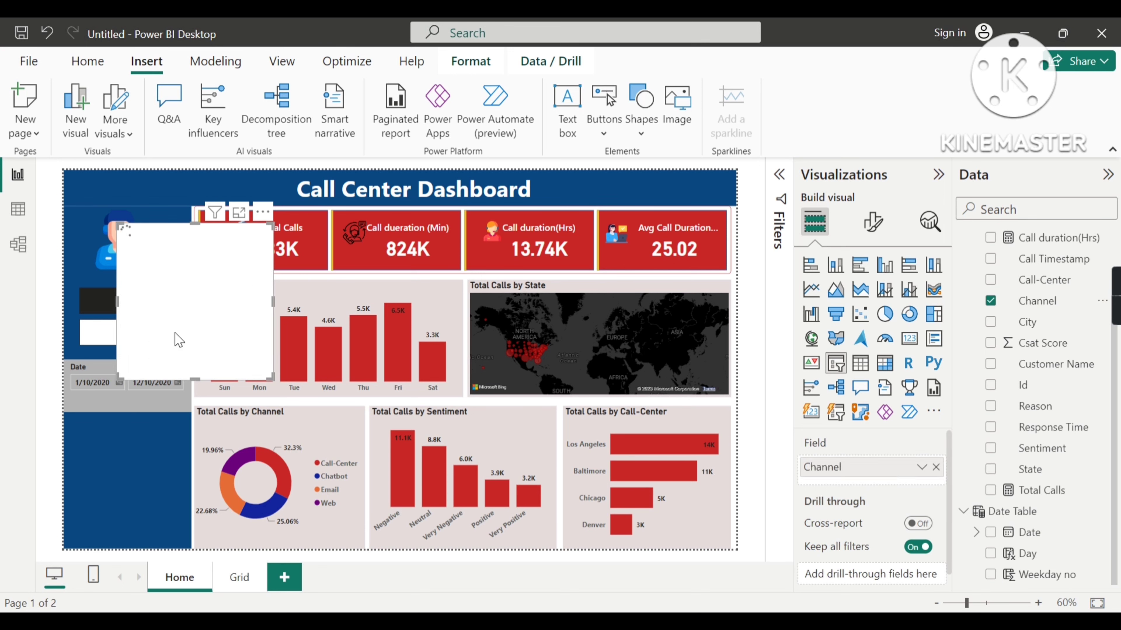
Change the new Channel slicer's style to Dropdown.
click(872, 222)
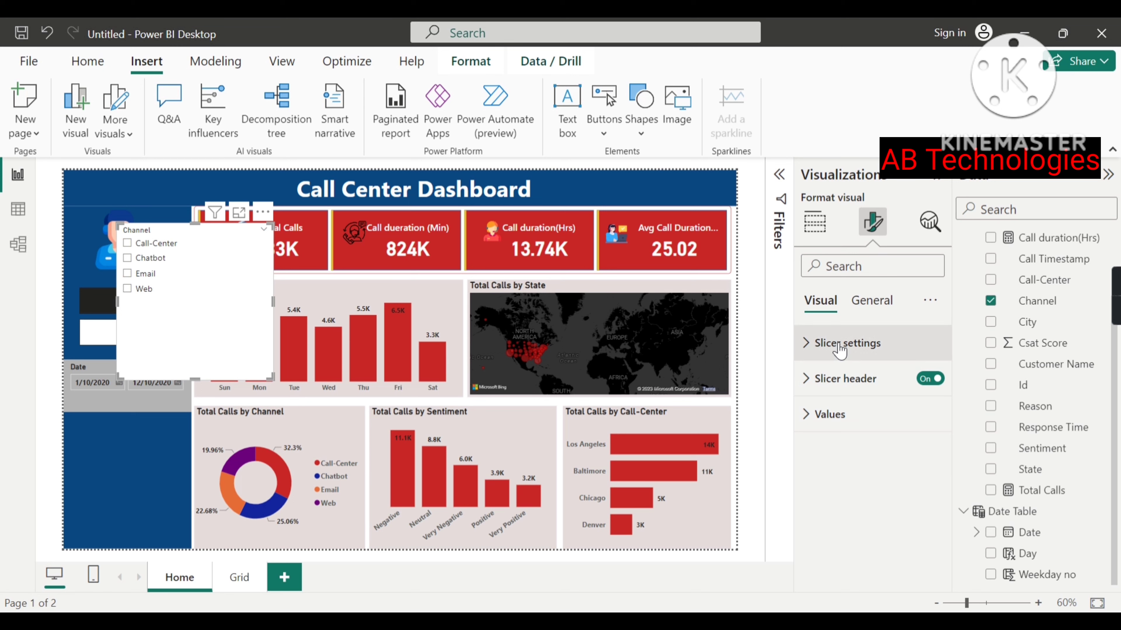
click(817, 349)
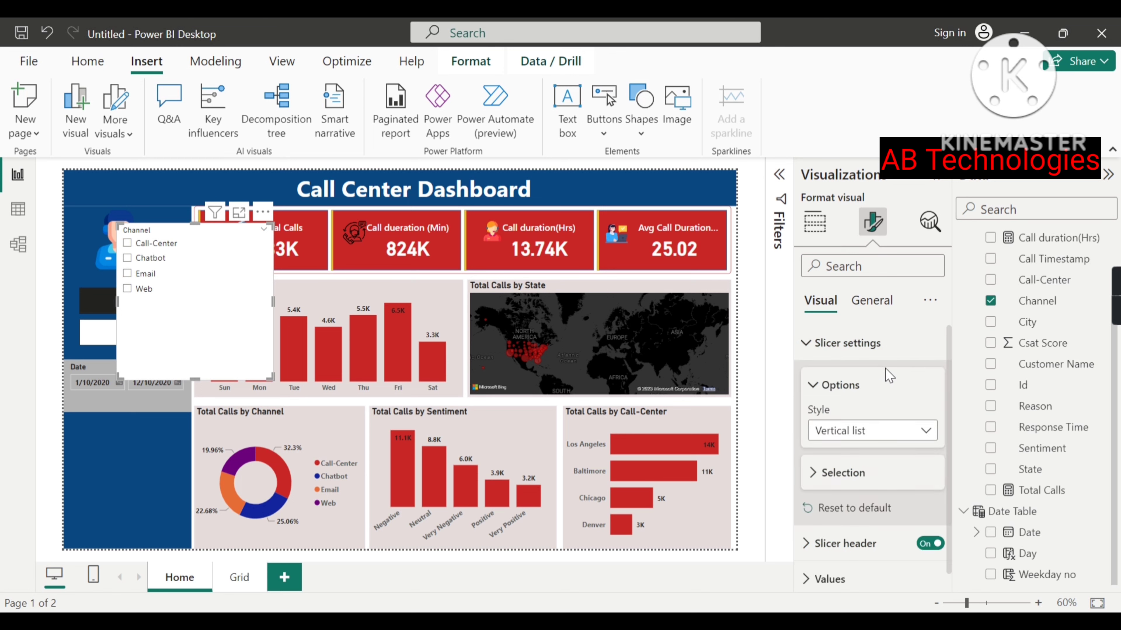
click(905, 435)
click(854, 494)
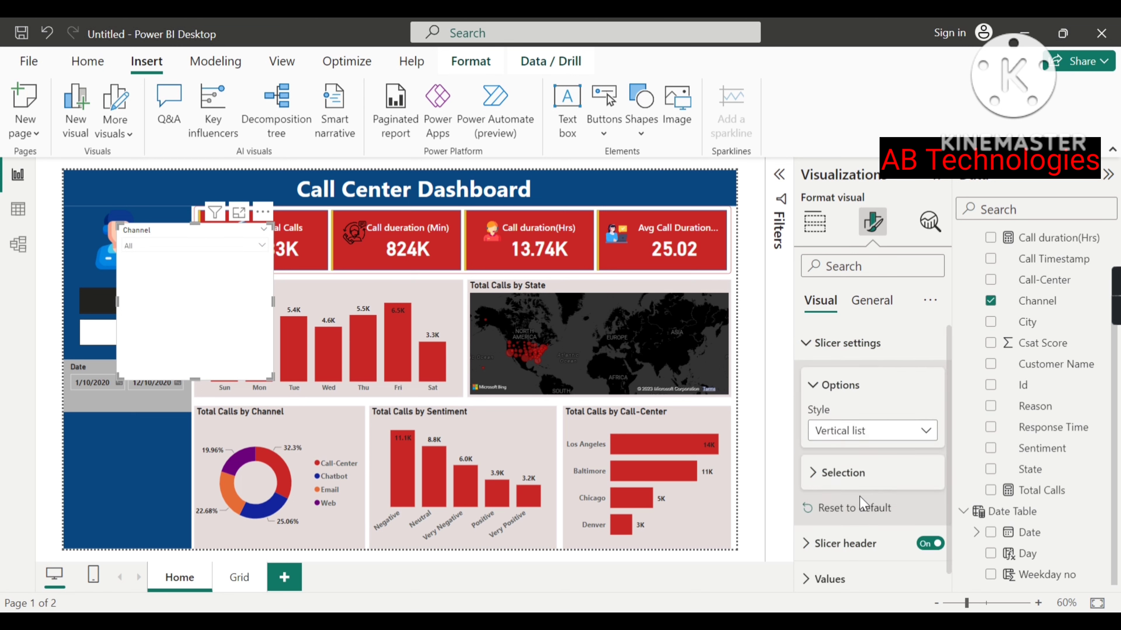
Shrink the Channel slicer to fit the blue sidebar and place it just beneath the date slicer.
drag(270, 373, 229, 263)
drag(218, 222, 175, 423)
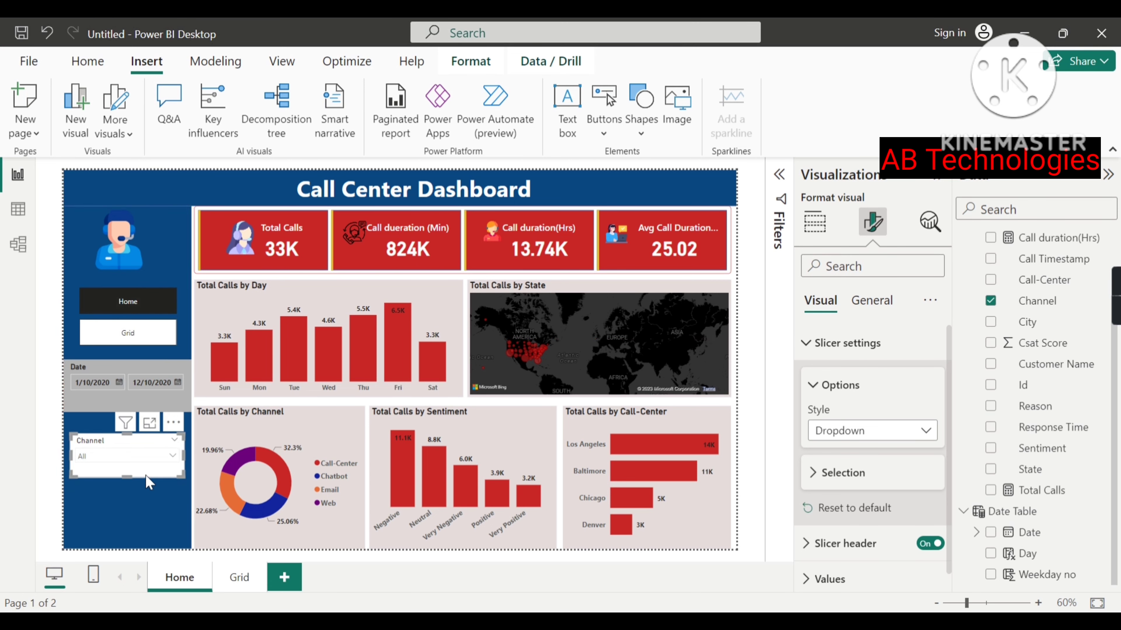
drag(173, 438, 175, 422)
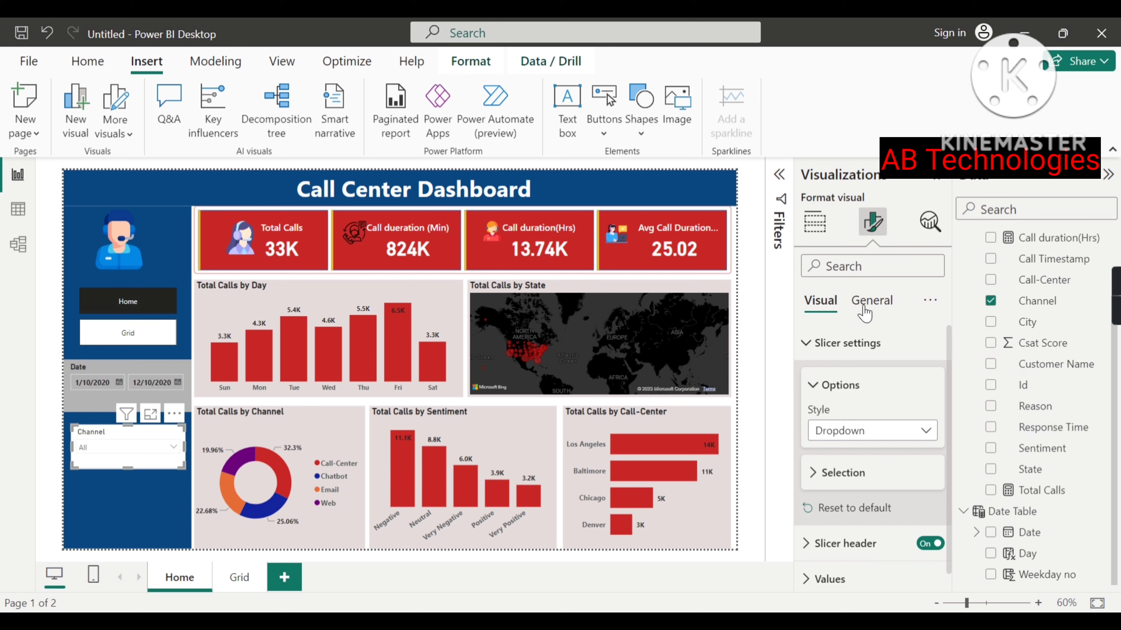
Copy the date slicer's formatting onto the Channel slicer with Format painter, and check the slicer's dropdown list.
click(152, 375)
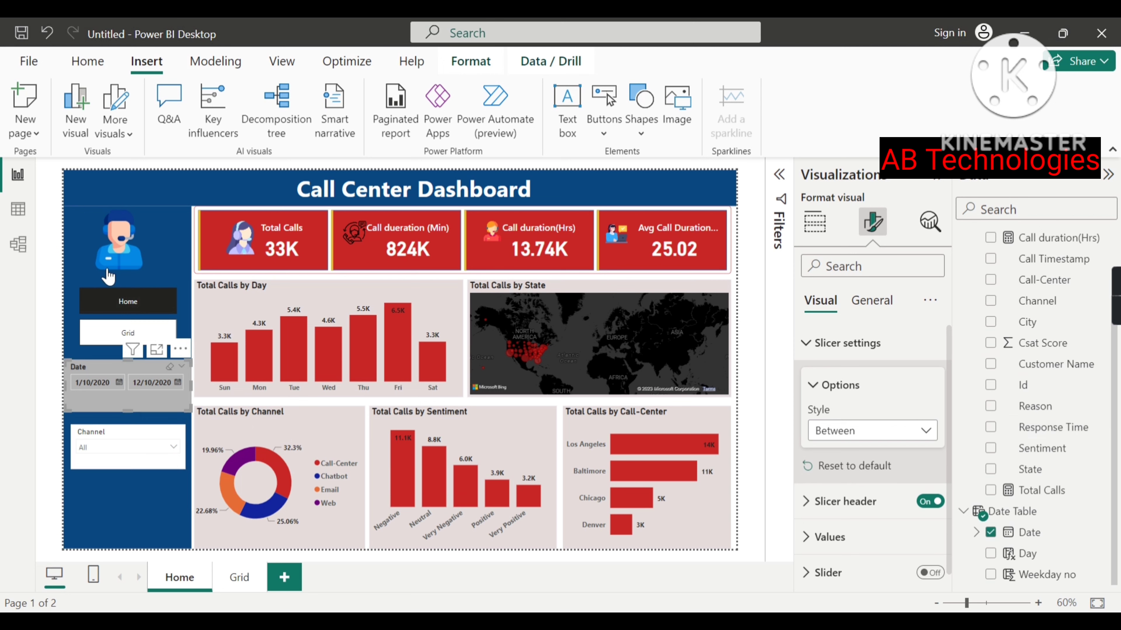
click(87, 61)
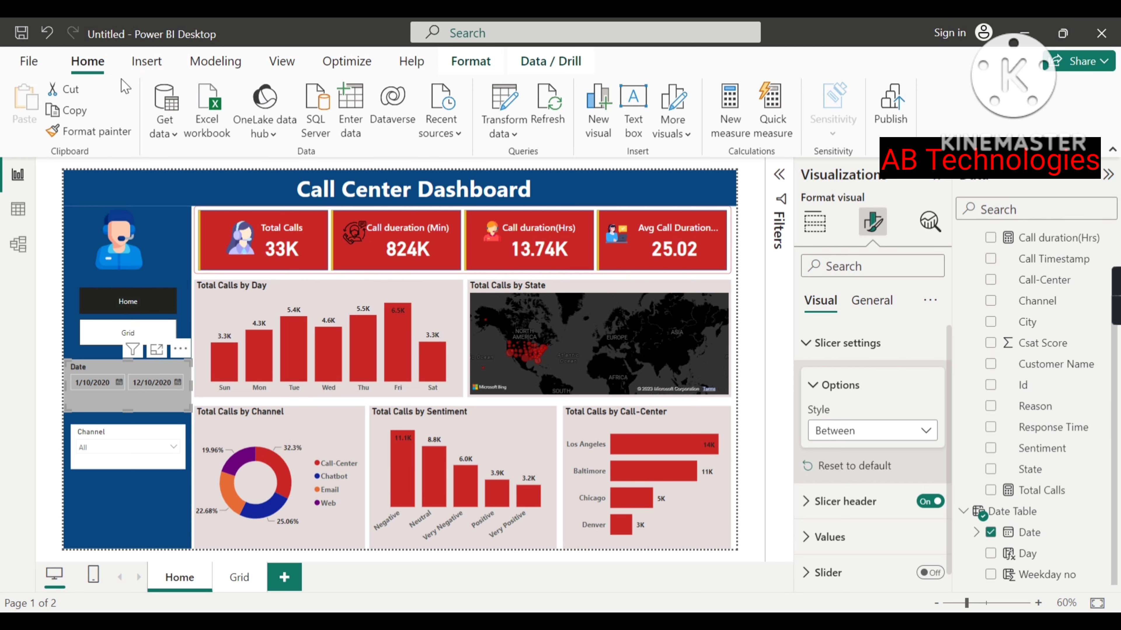
click(90, 132)
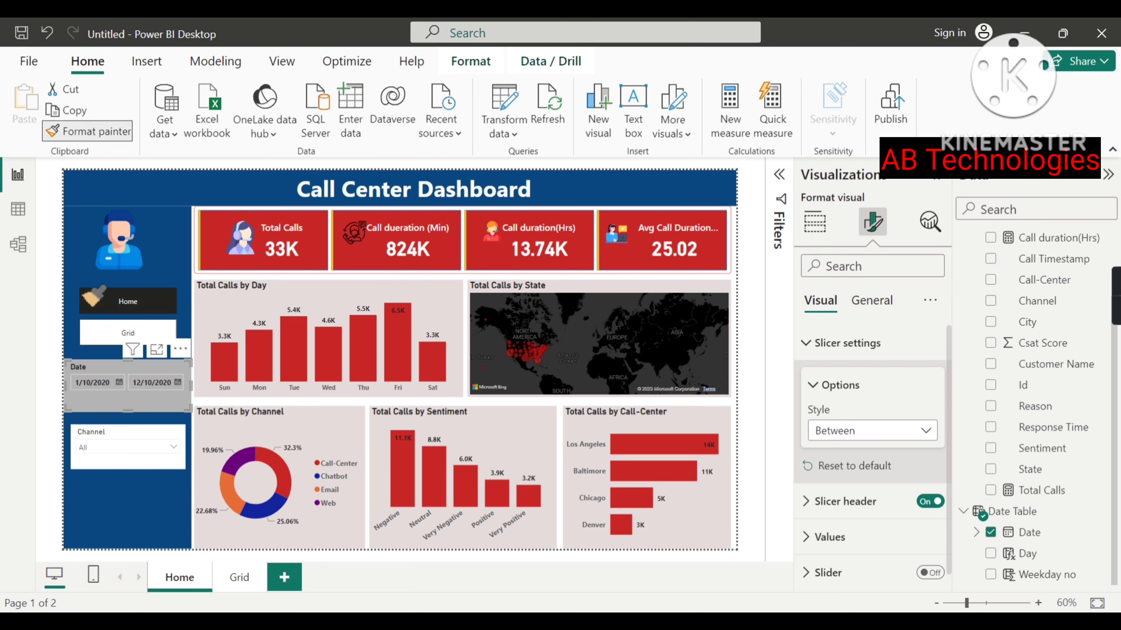
click(119, 442)
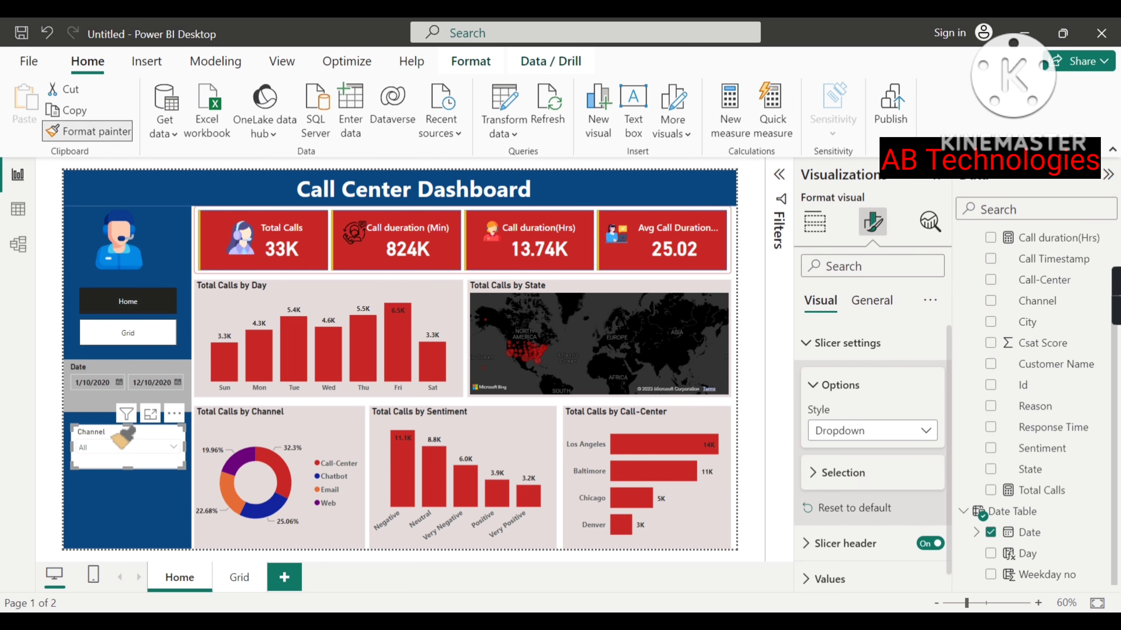
click(119, 441)
click(164, 448)
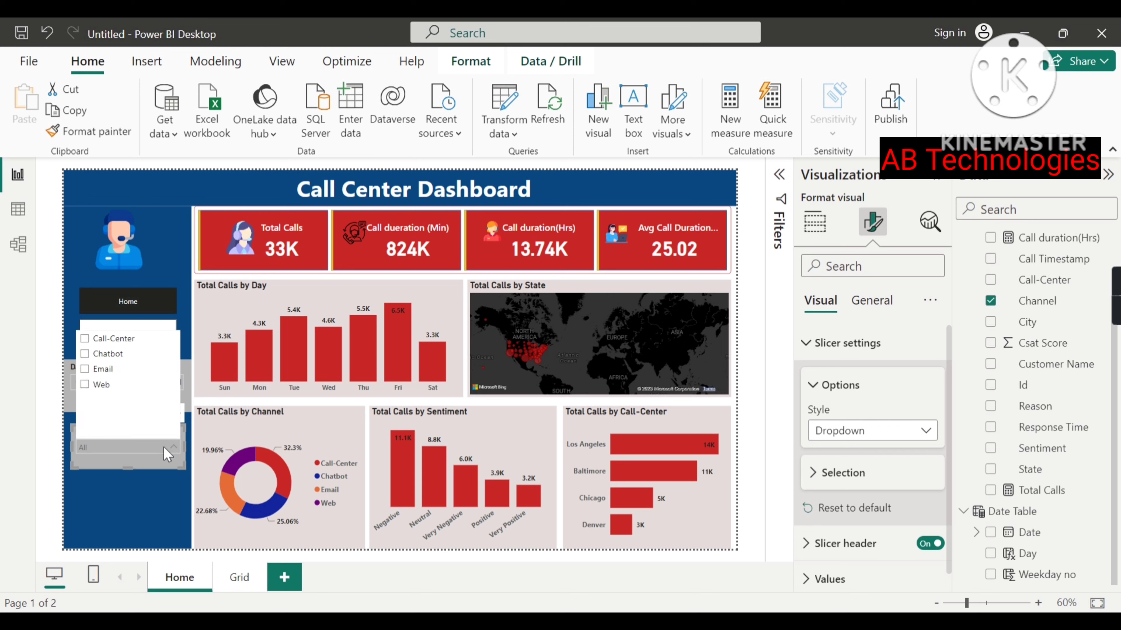
click(164, 447)
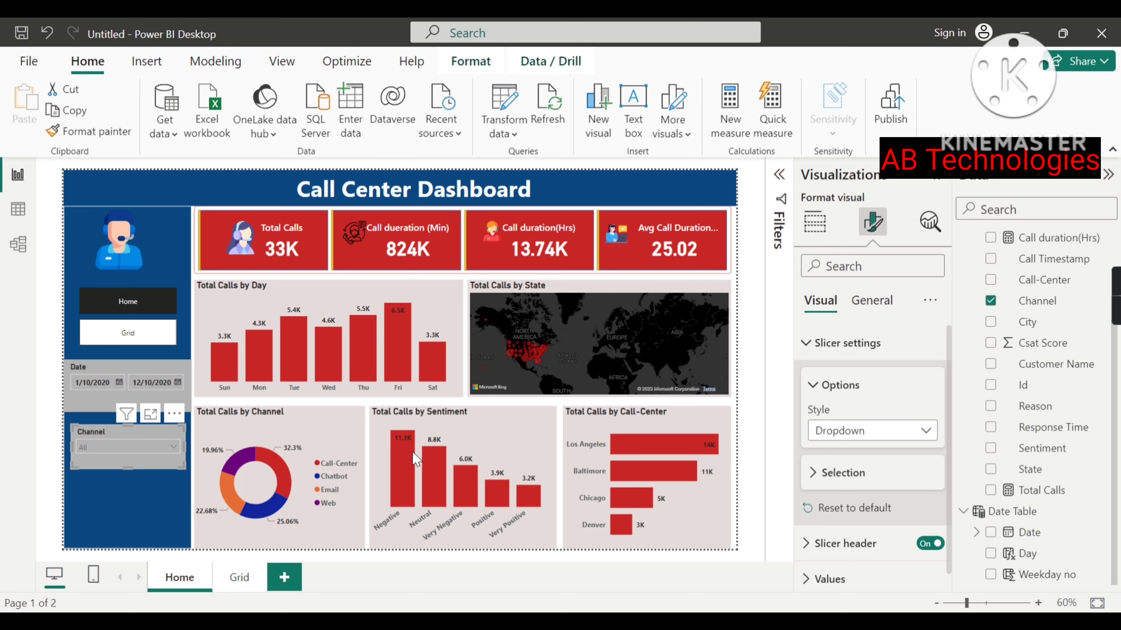
Set the Channel slicer's values font to bold, size 13 and black, and check the formatted dropdown list.
scroll(838, 490, down, 1)
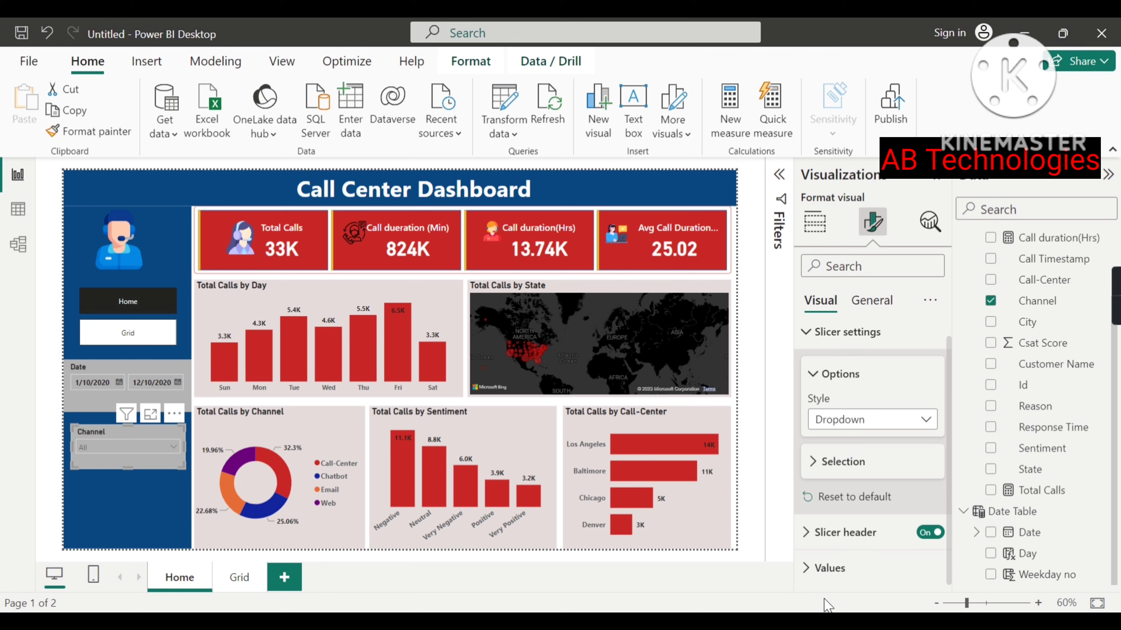
click(830, 568)
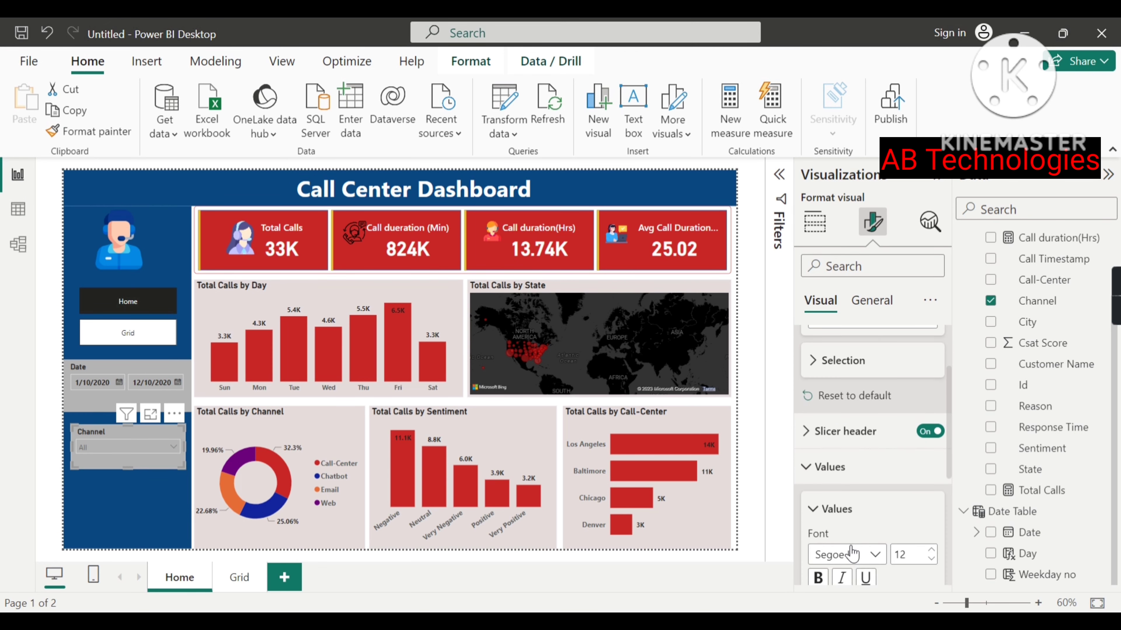
scroll(851, 554, down, 3)
click(817, 484)
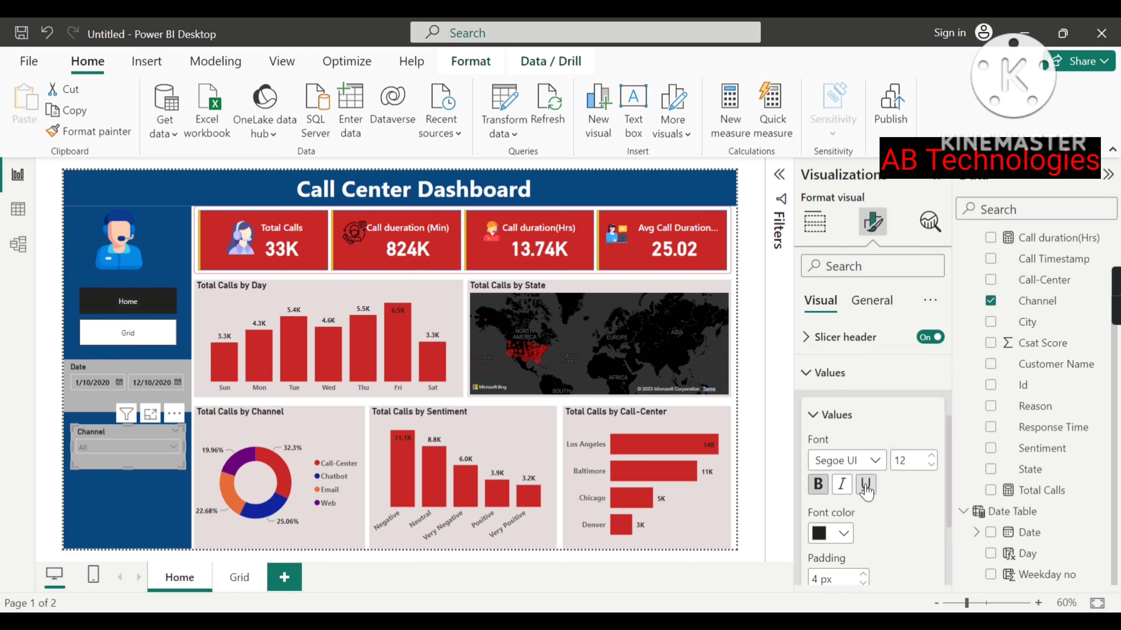
click(931, 455)
click(842, 536)
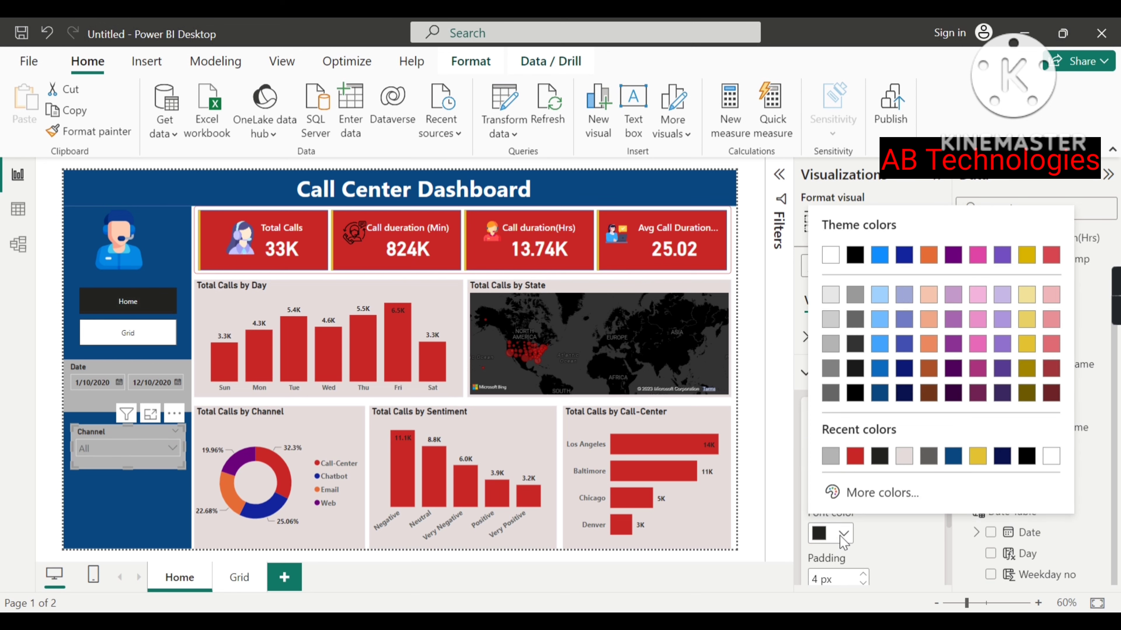
click(855, 392)
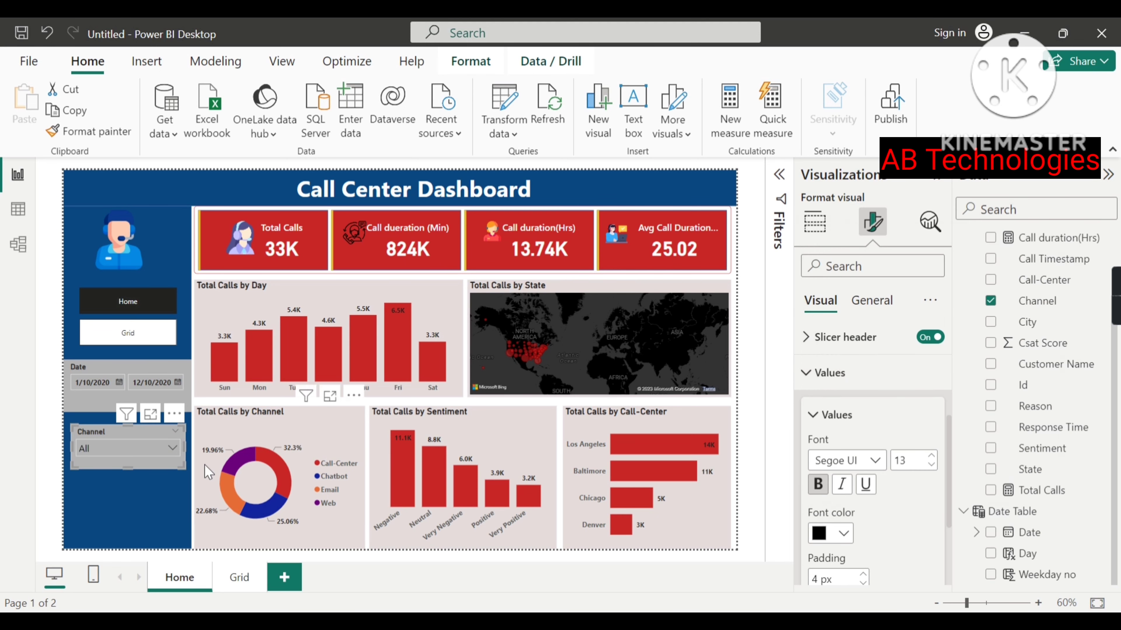
click(171, 448)
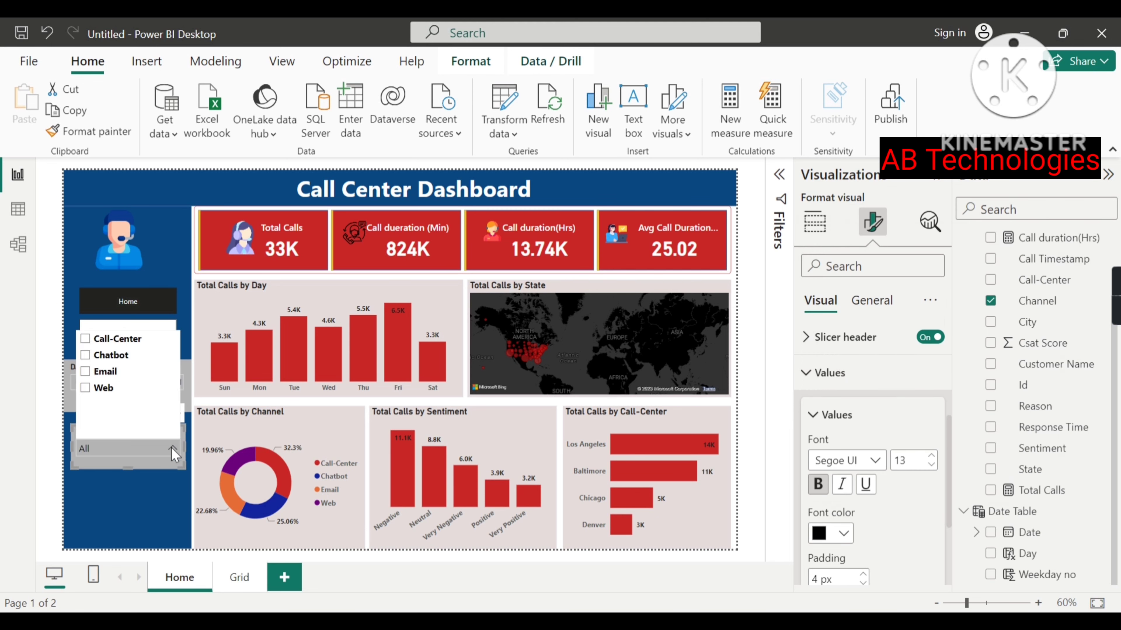
click(170, 447)
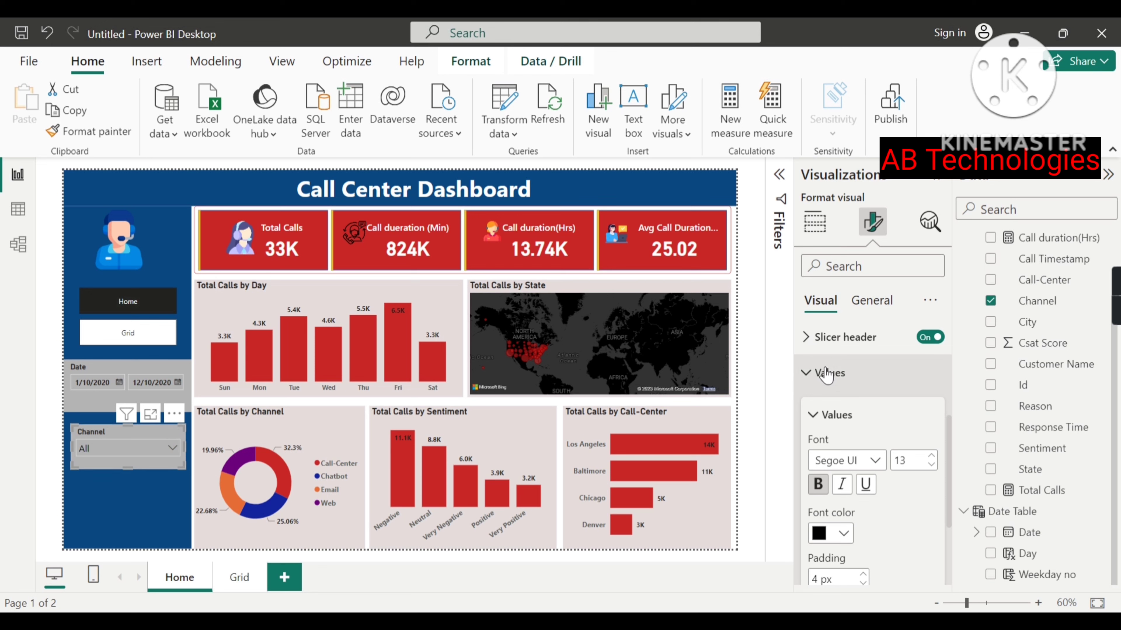
click(807, 373)
Add a third slicer to the Home page using the Call-Center field.
click(820, 238)
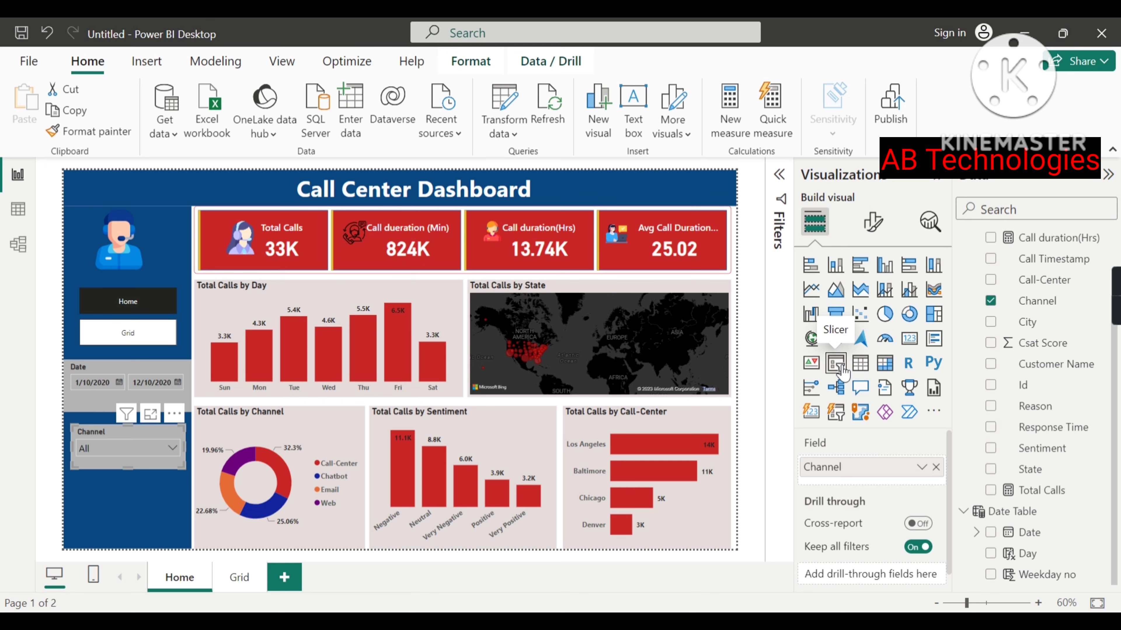
click(748, 395)
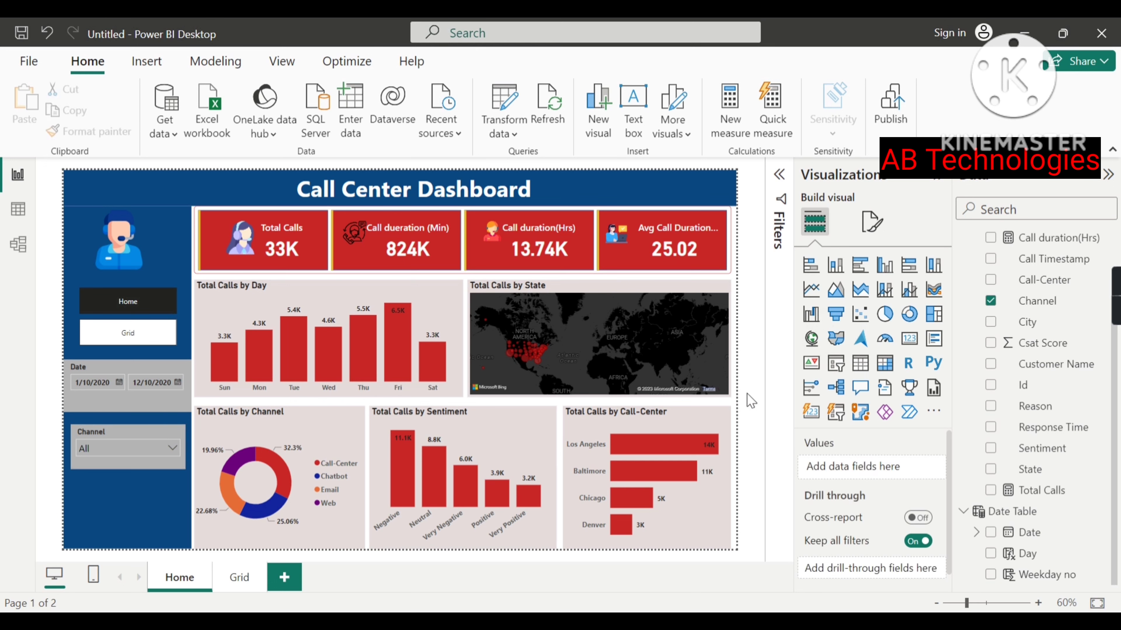
click(826, 377)
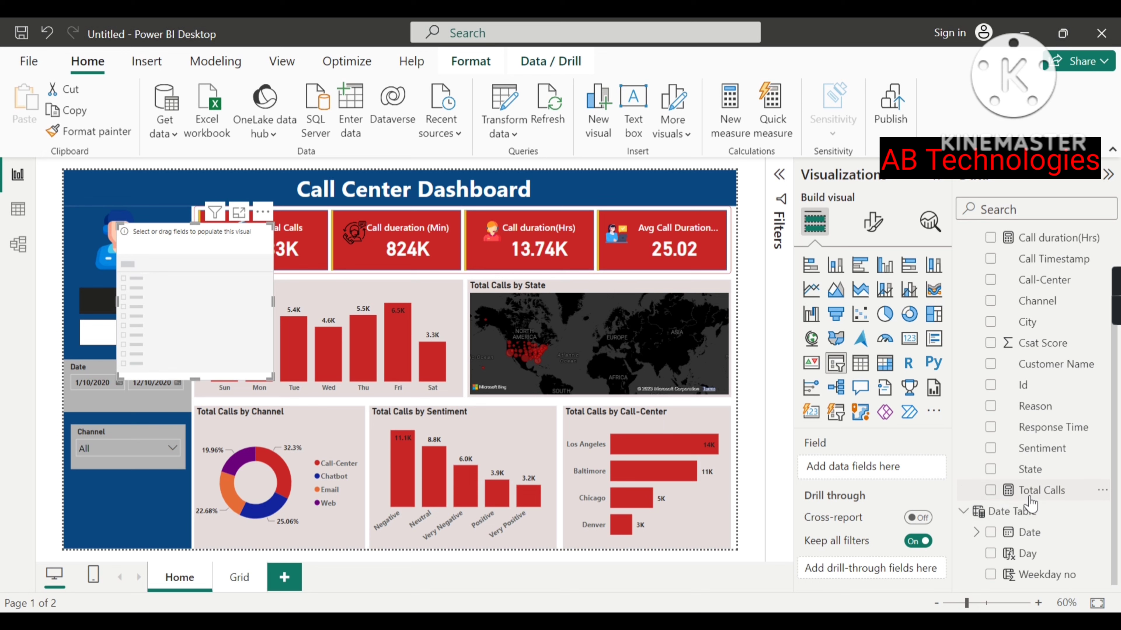
scroll(1073, 501, up, 3)
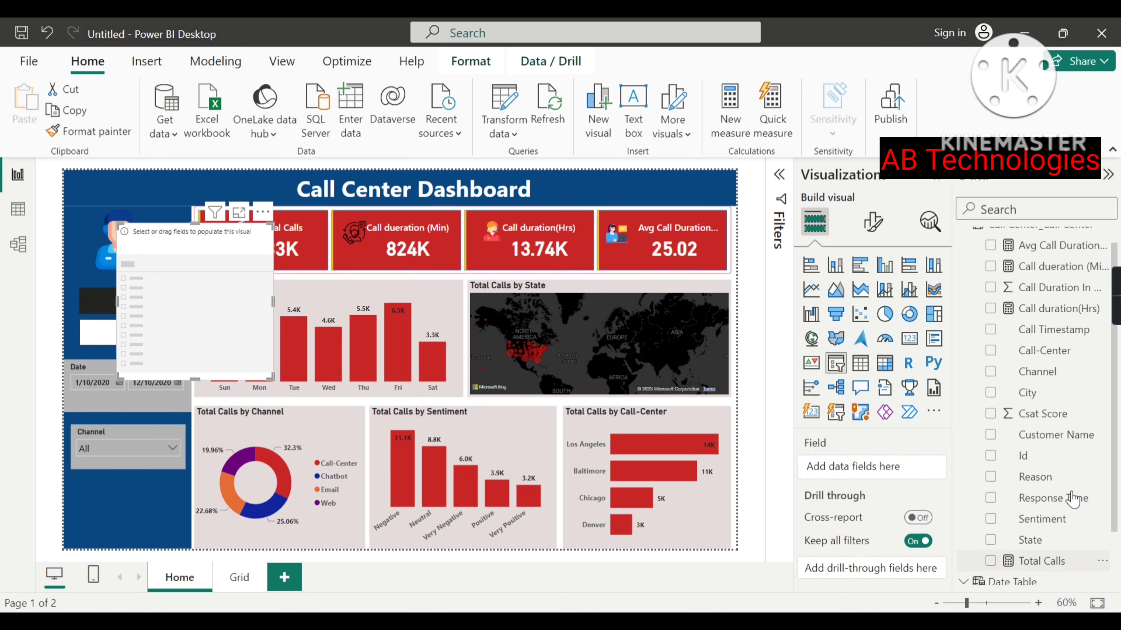
drag(955, 445, 877, 470)
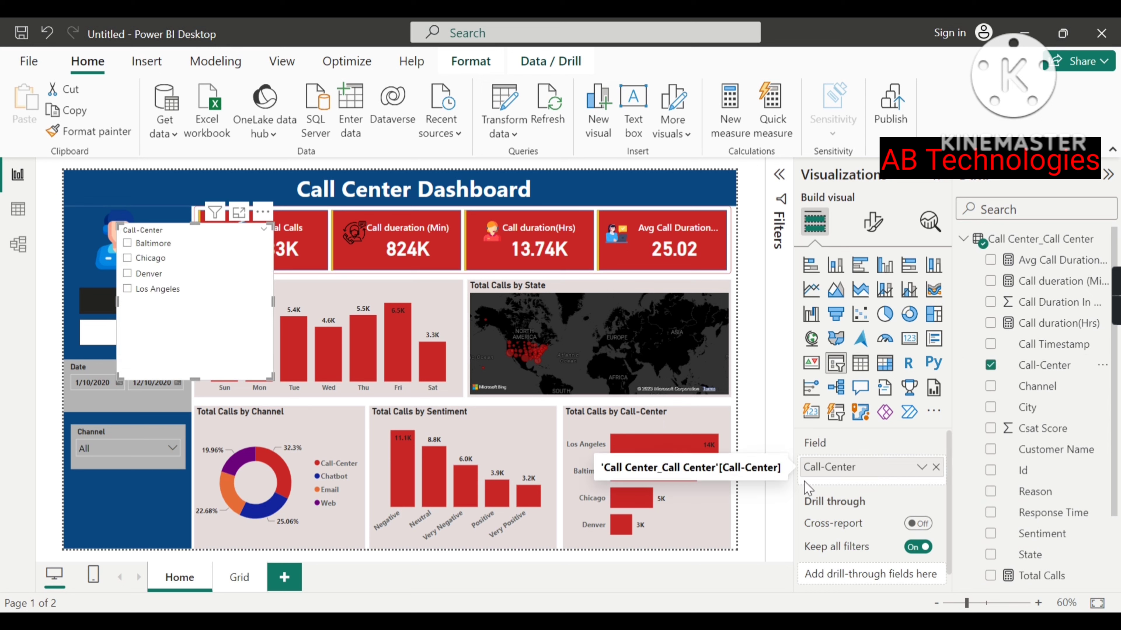
Copy the Channel slicer's formatting onto the Call-Center slicer with Format painter.
click(144, 435)
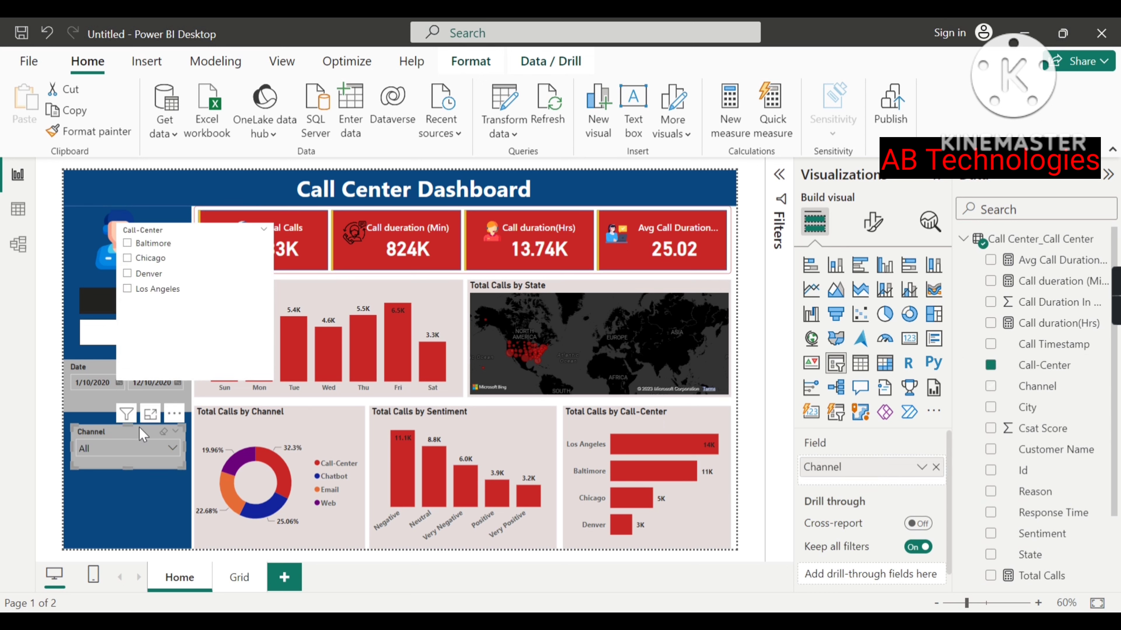
click(94, 132)
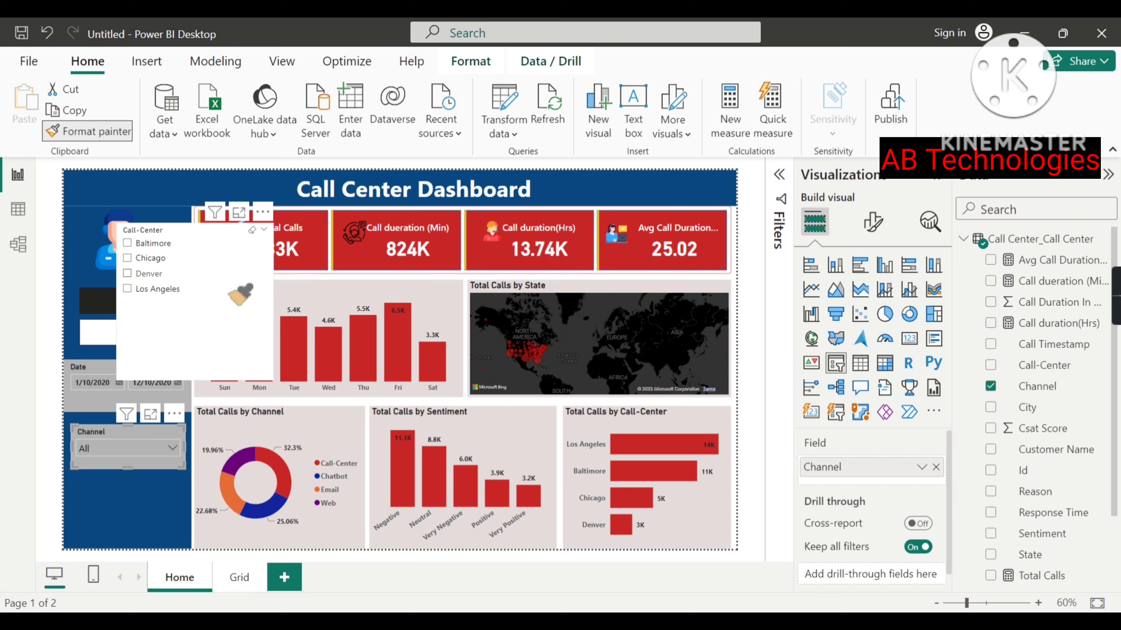
click(240, 294)
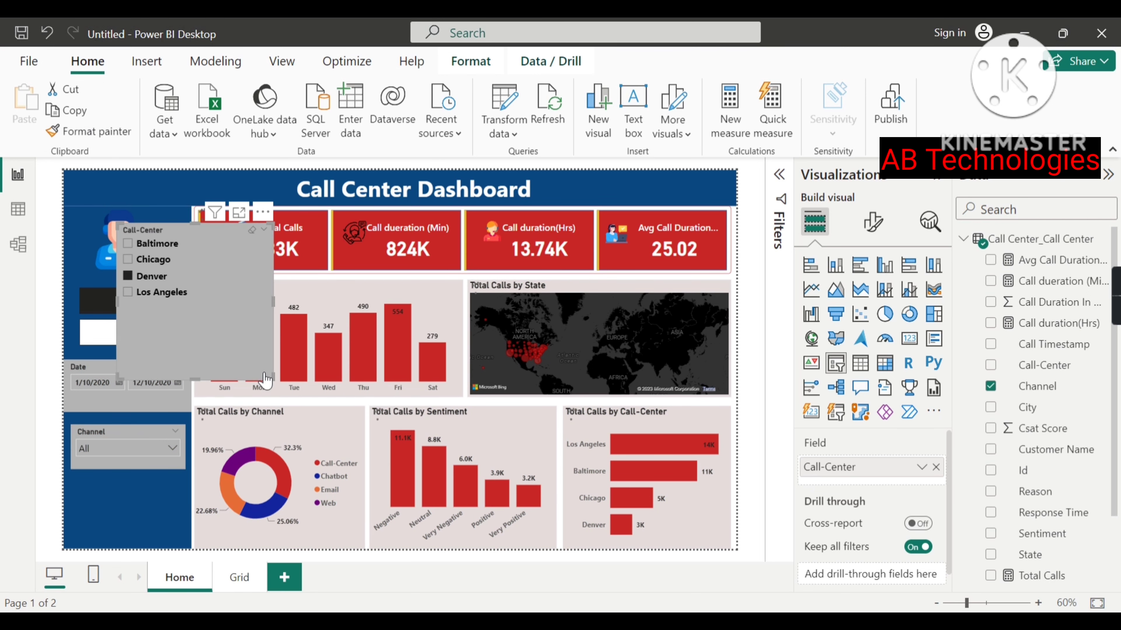
Set the Call-Center slicer's style to Dropdown and fit it in the sidebar directly beneath the Channel slicer.
drag(263, 375, 252, 309)
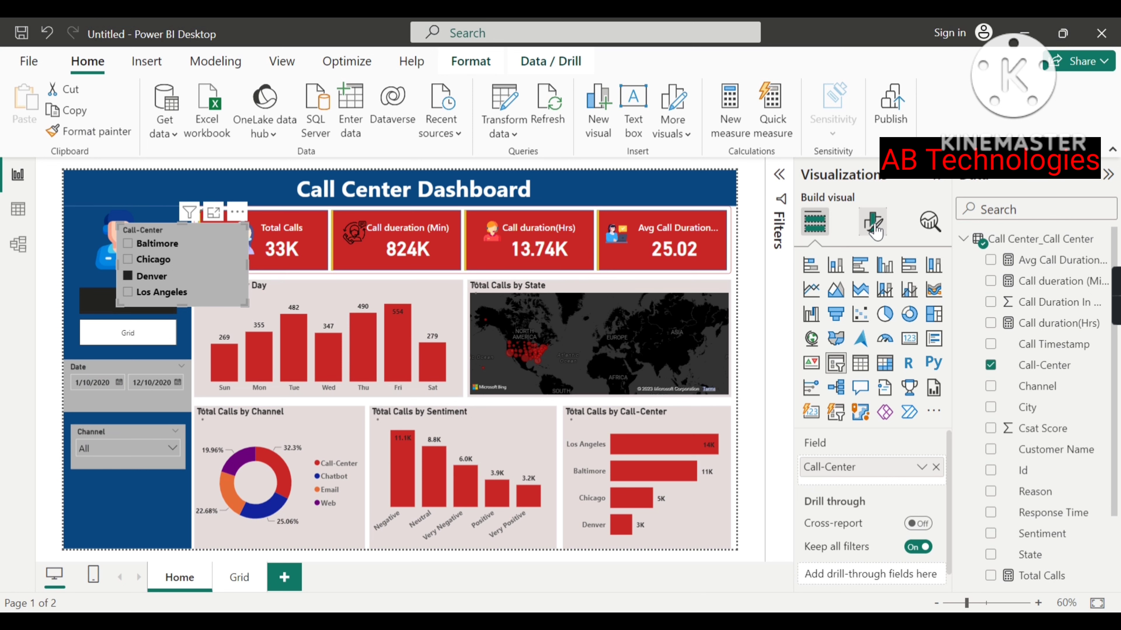
click(874, 230)
click(860, 343)
click(876, 431)
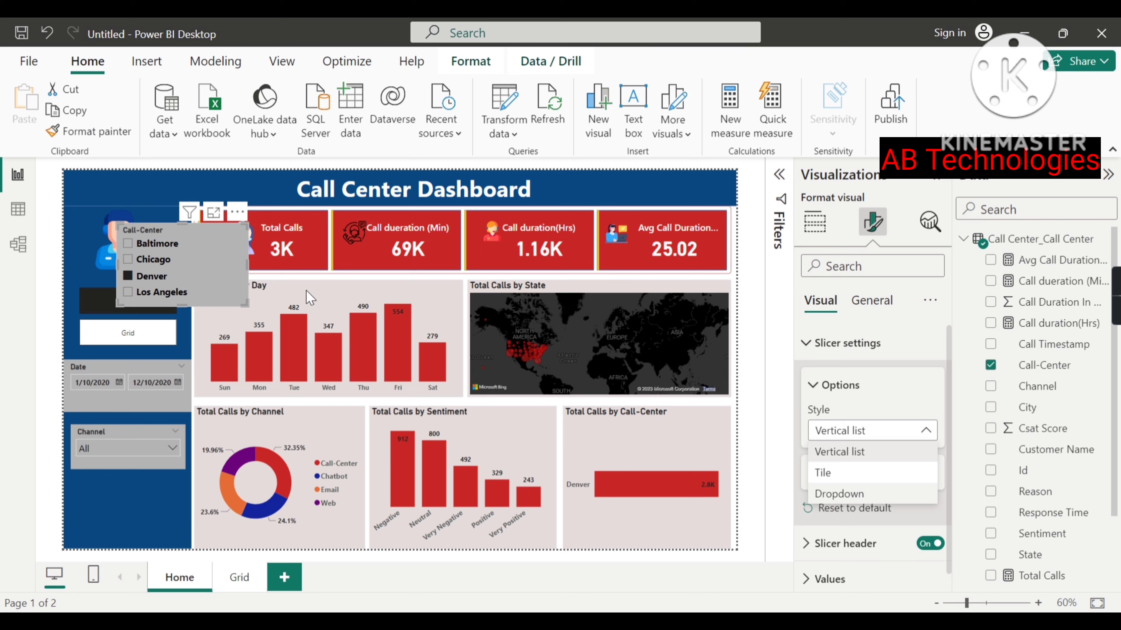
click(838, 493)
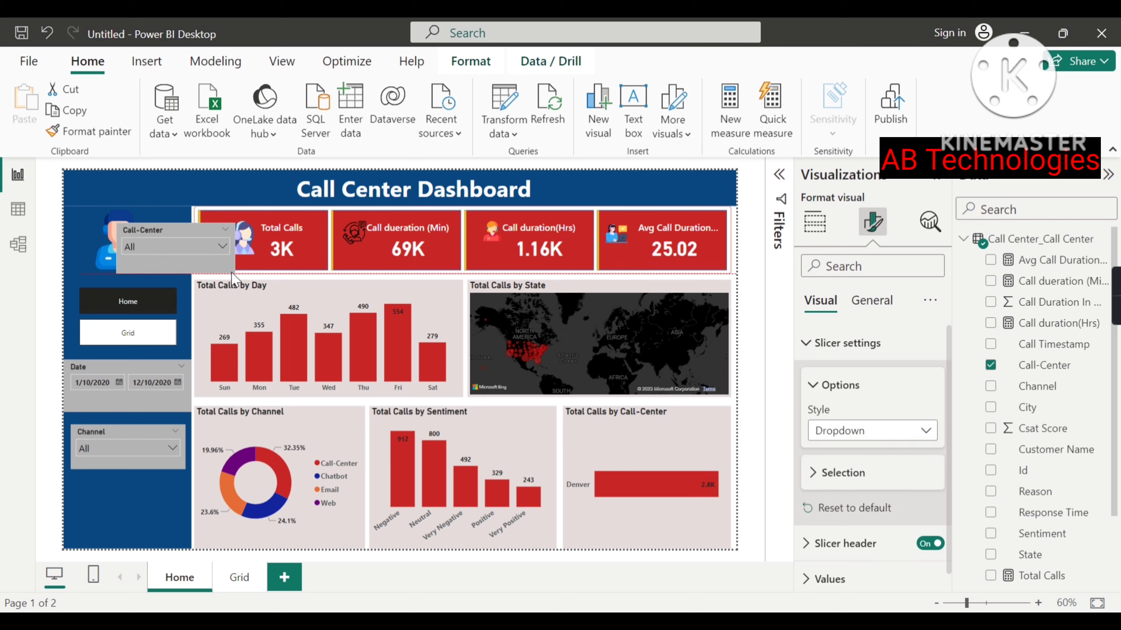
drag(228, 221, 182, 502)
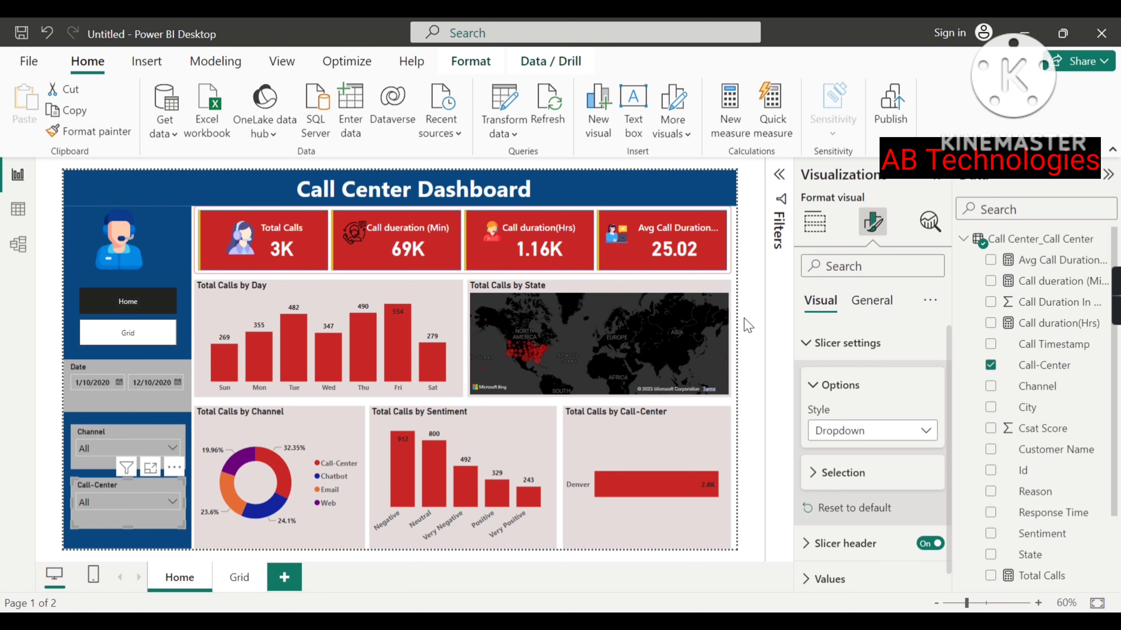
click(748, 331)
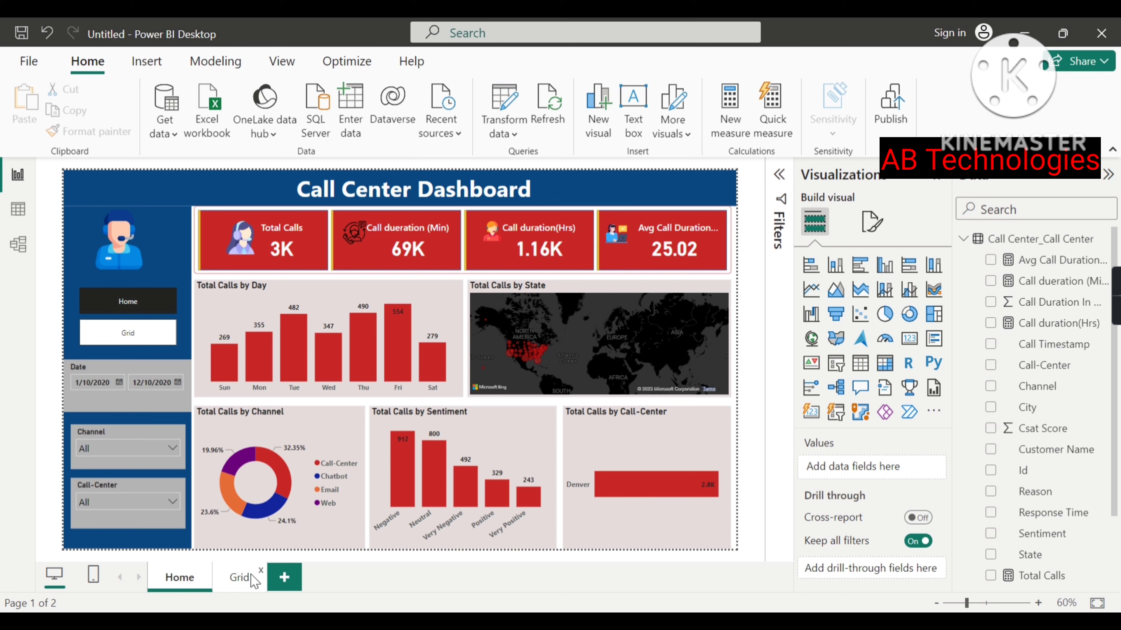
Delete the Grid page and duplicate the Home page.
click(262, 573)
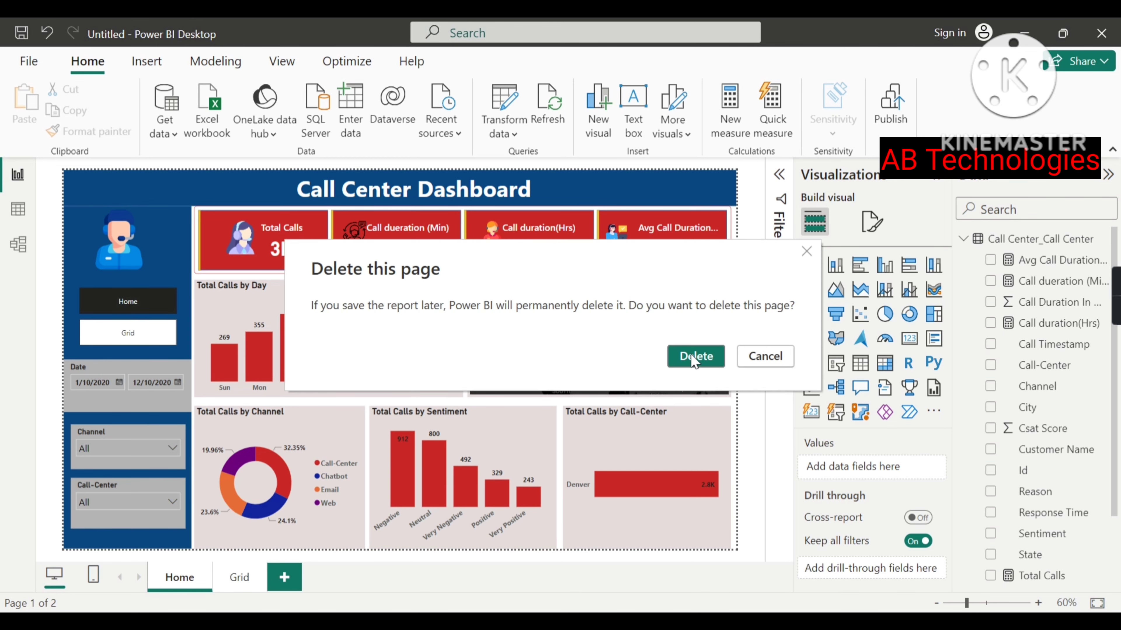
click(694, 356)
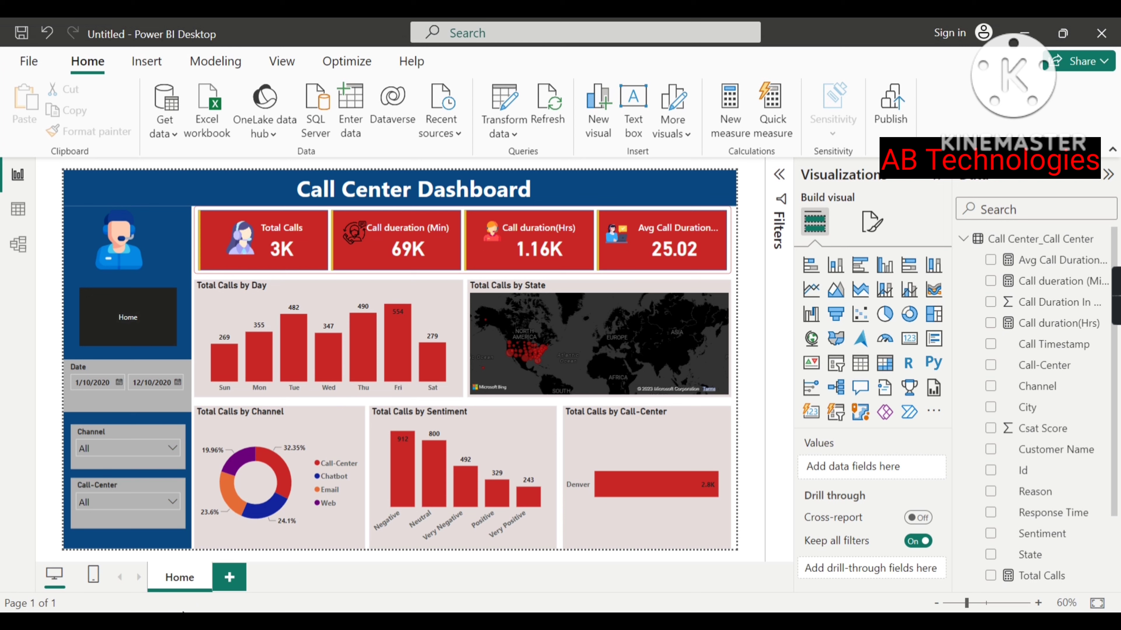
right_click(179, 582)
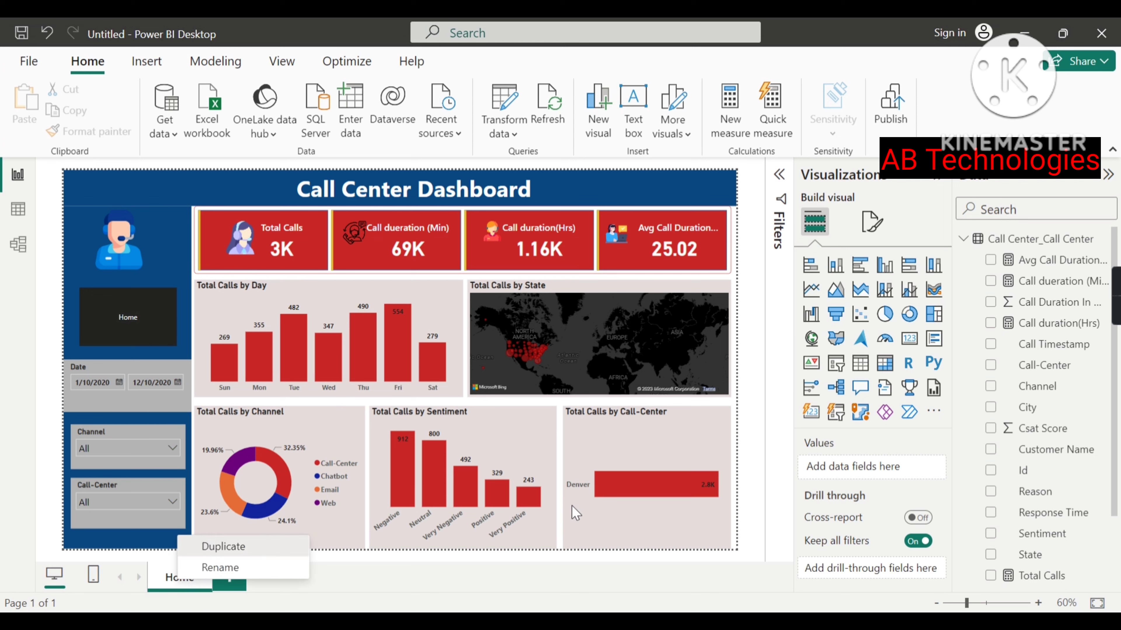
click(223, 547)
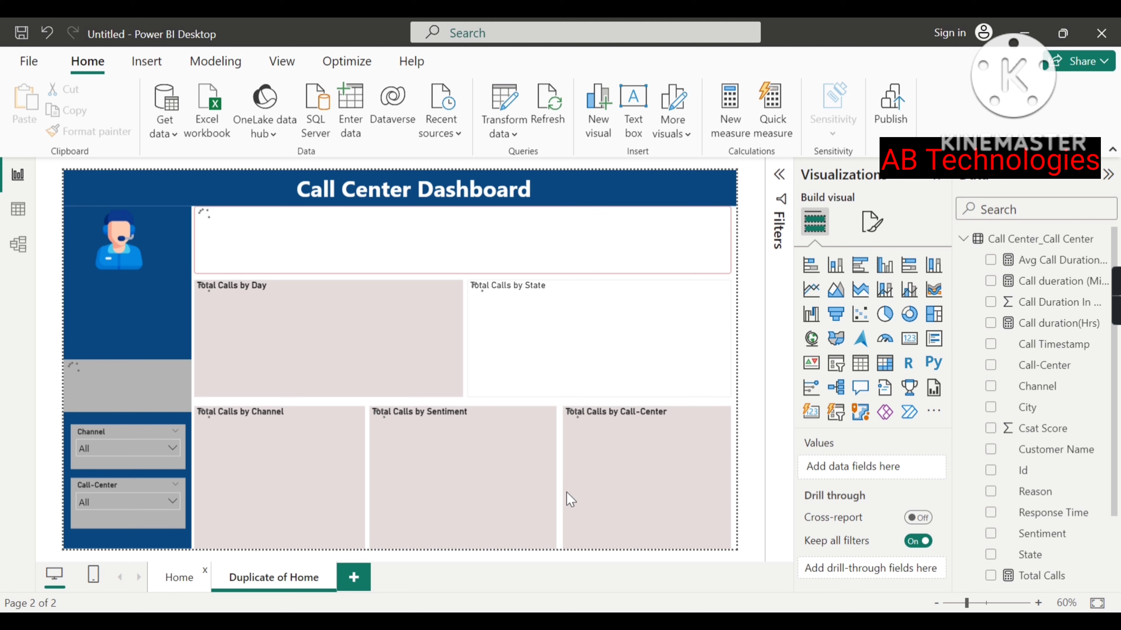
Rename the duplicated Home page as Grid.
right_click(298, 579)
click(327, 527)
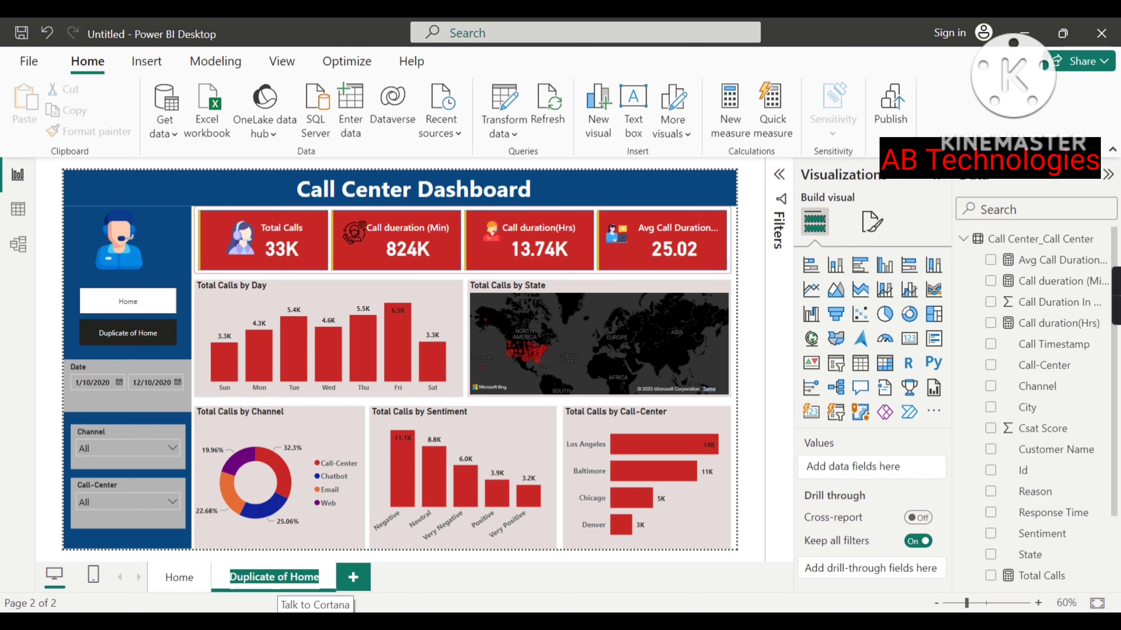
text(Grid)
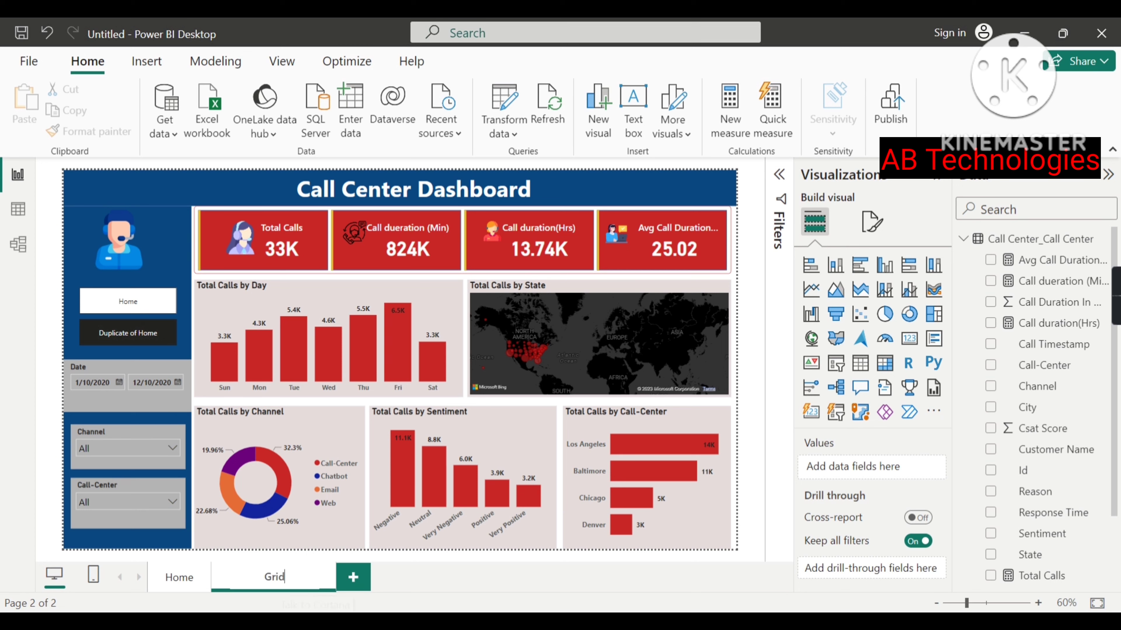
key(Return)
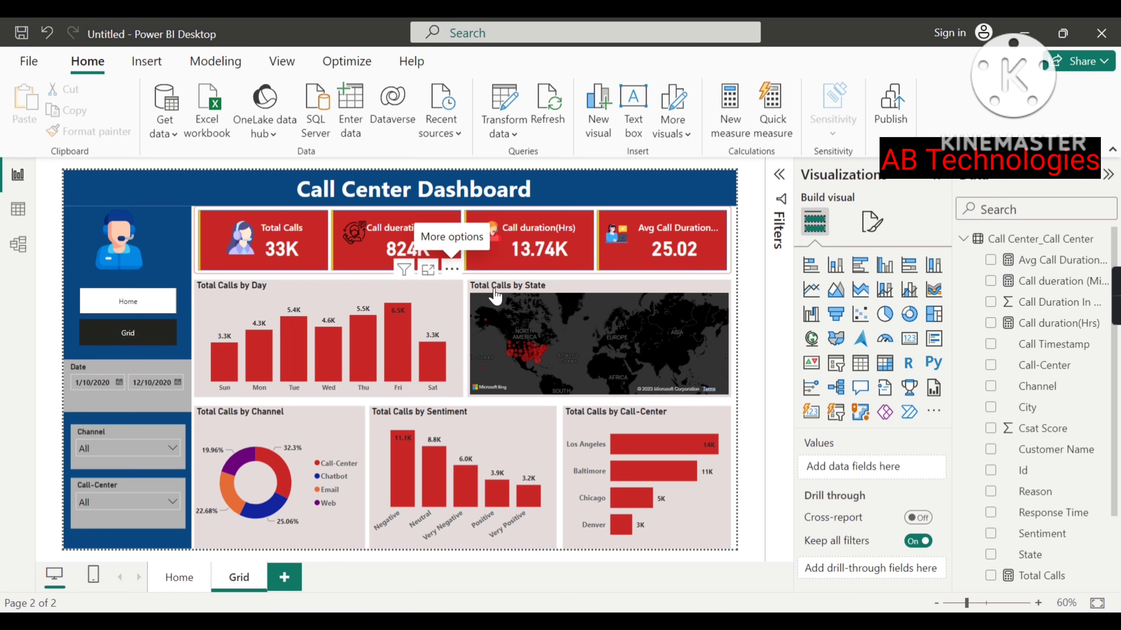
Remove the Total Calls by Day, State, Channel, Sentiment and Call-Center visuals from the Grid page.
click(452, 271)
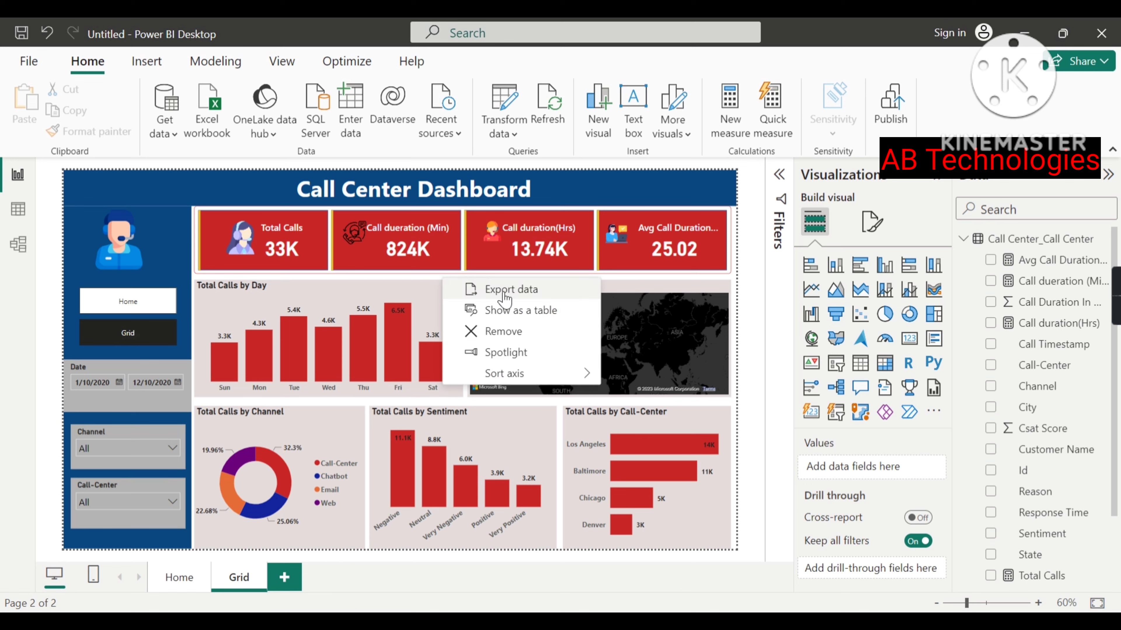
click(514, 329)
click(719, 269)
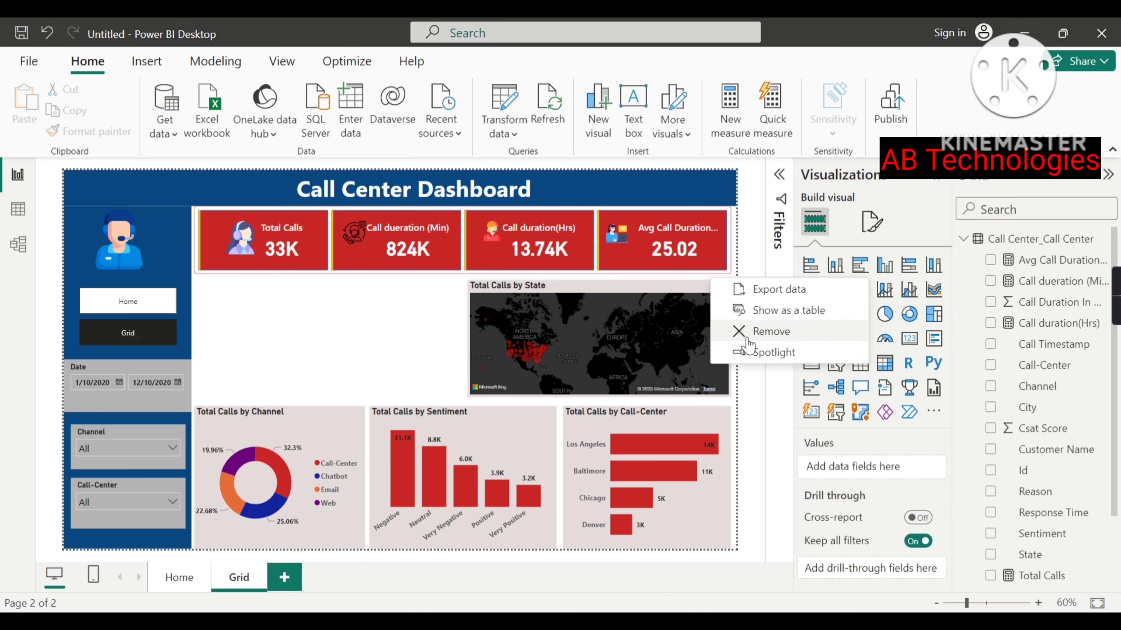
click(739, 339)
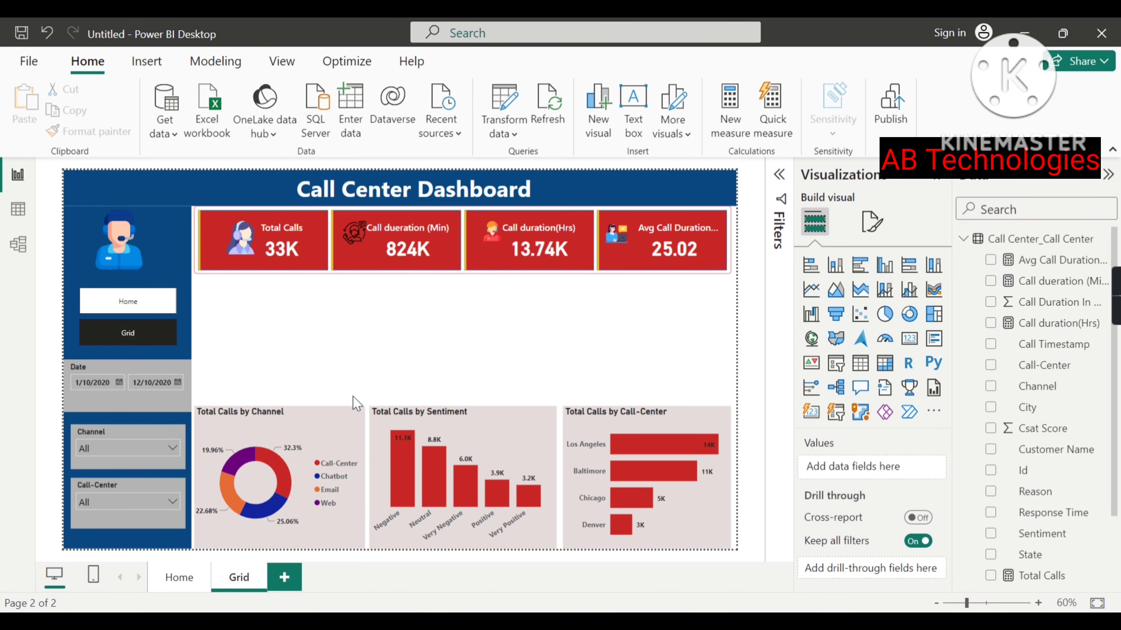
click(354, 395)
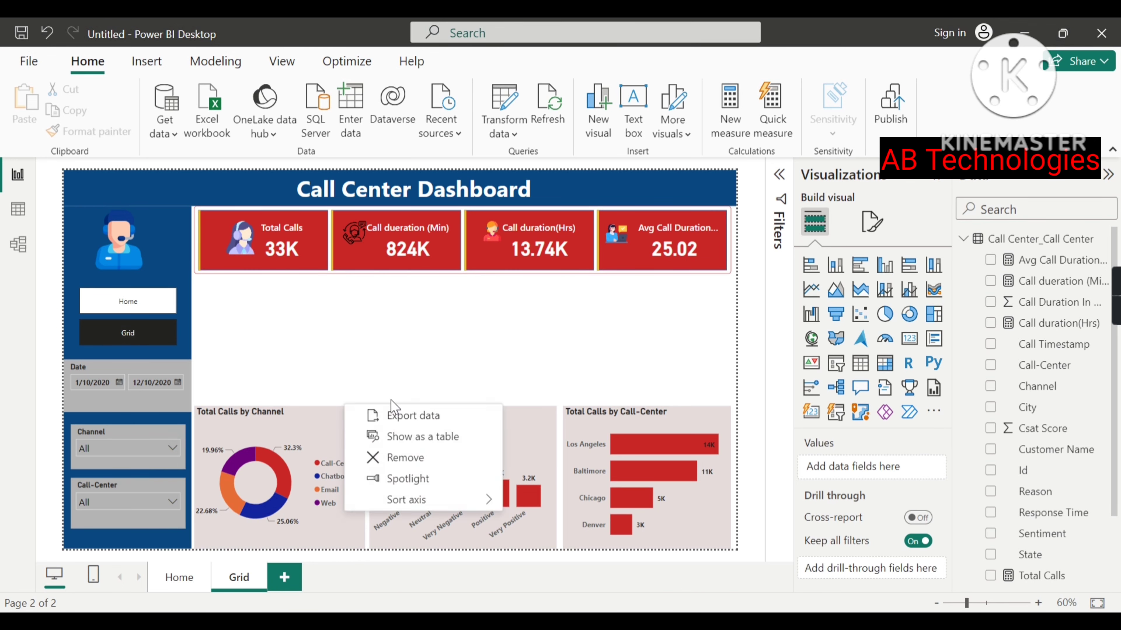
click(399, 461)
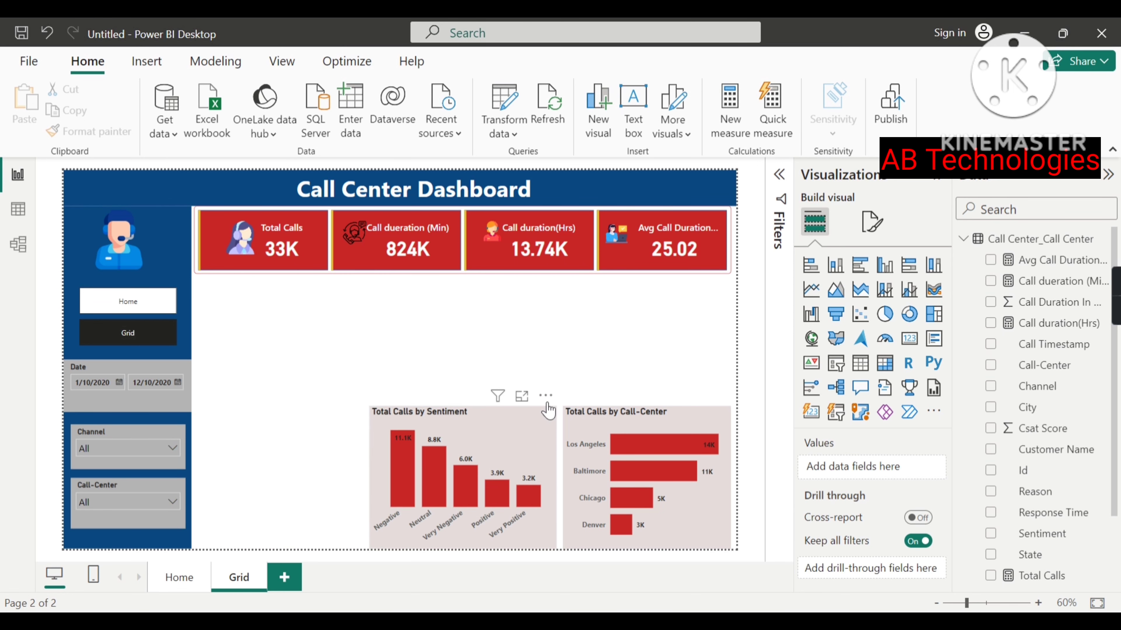
click(551, 403)
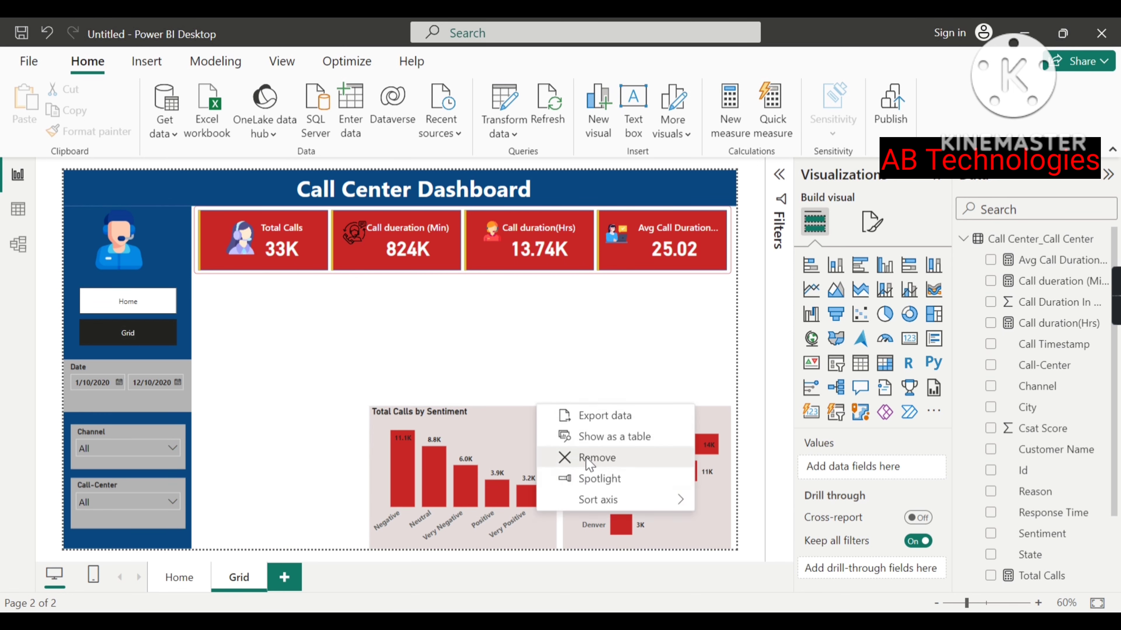
click(569, 458)
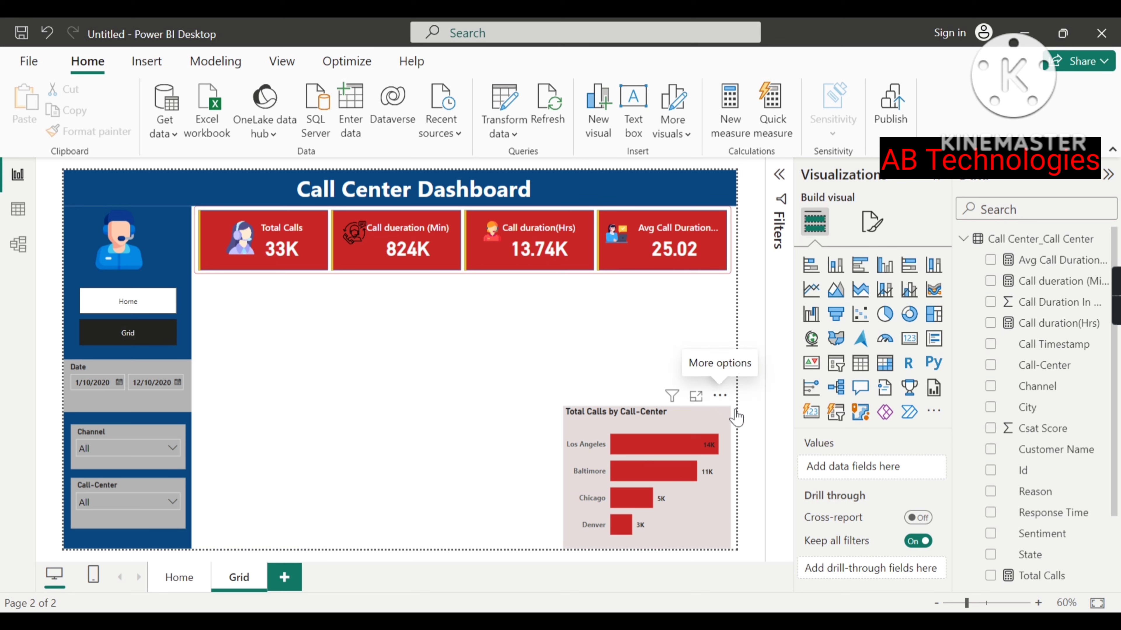
click(719, 396)
click(745, 457)
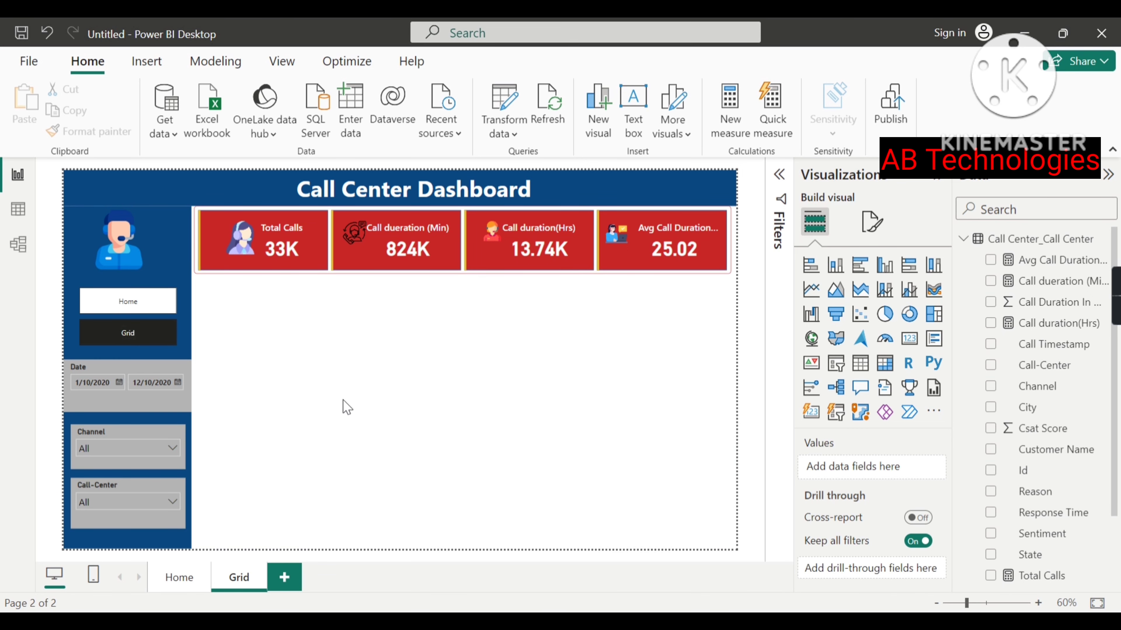
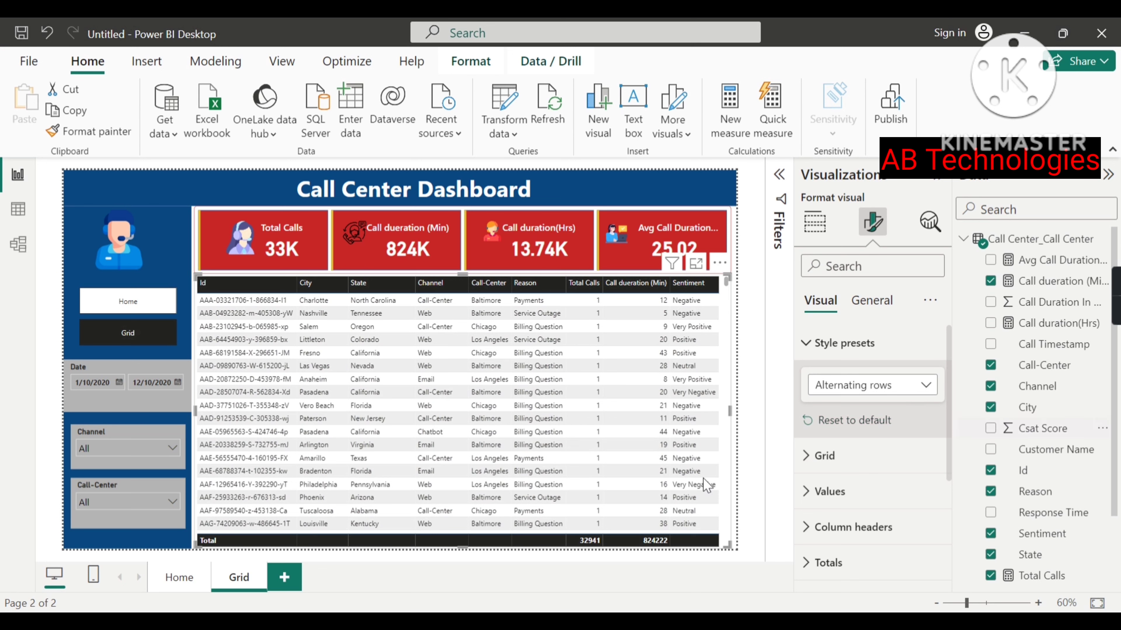
Set the start date of the Grid page's Date slicer to 1/11/2020.
click(743, 431)
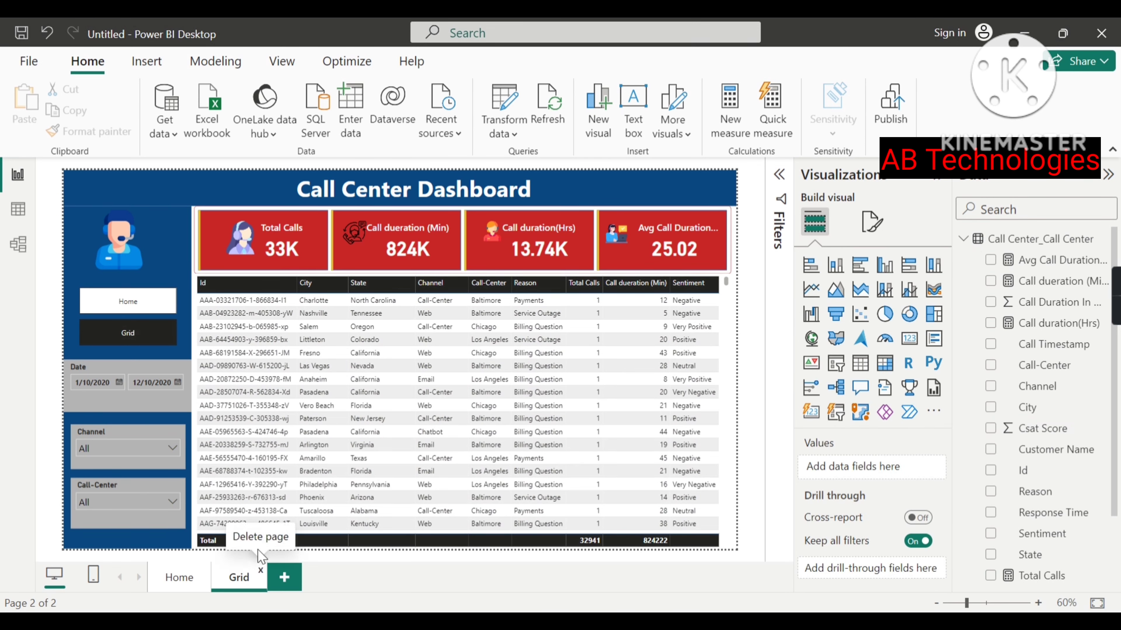
click(119, 382)
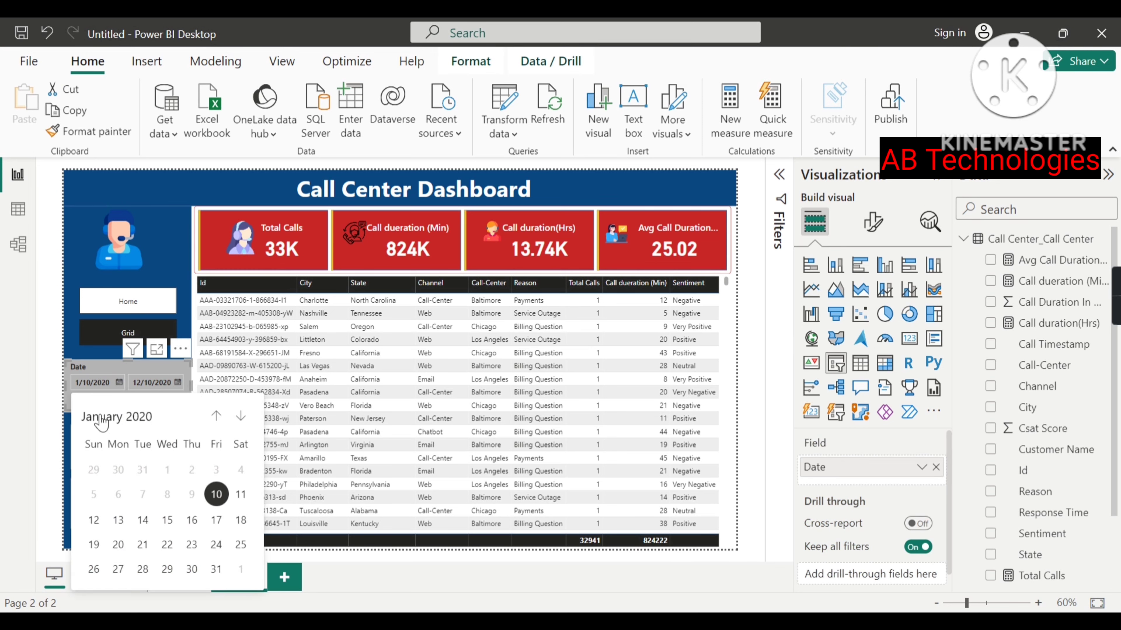
click(241, 495)
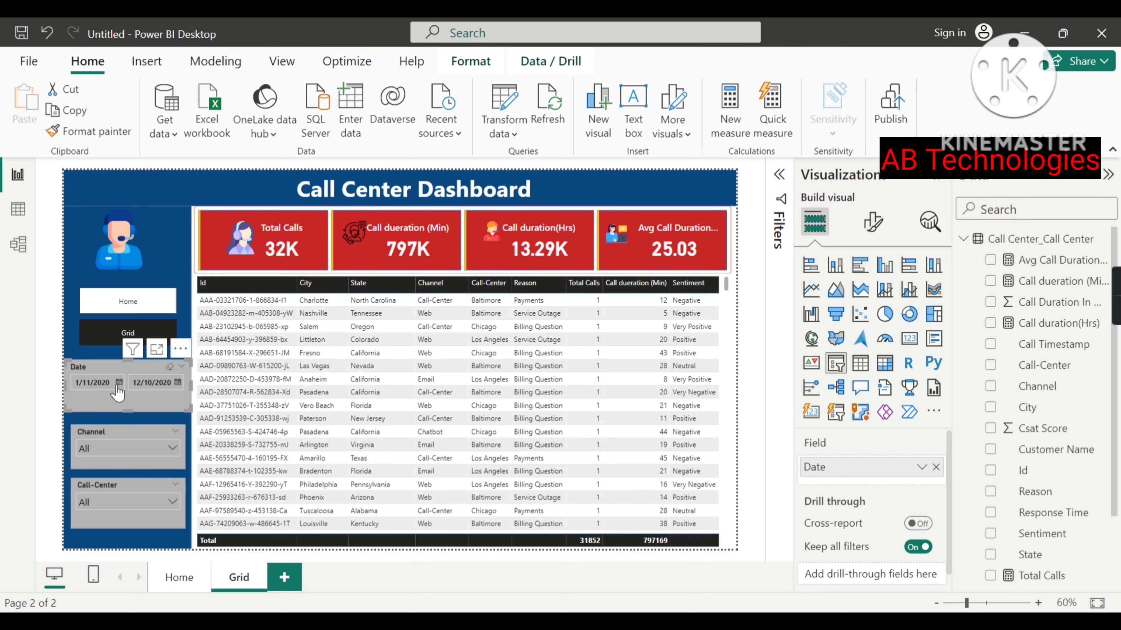
click(119, 383)
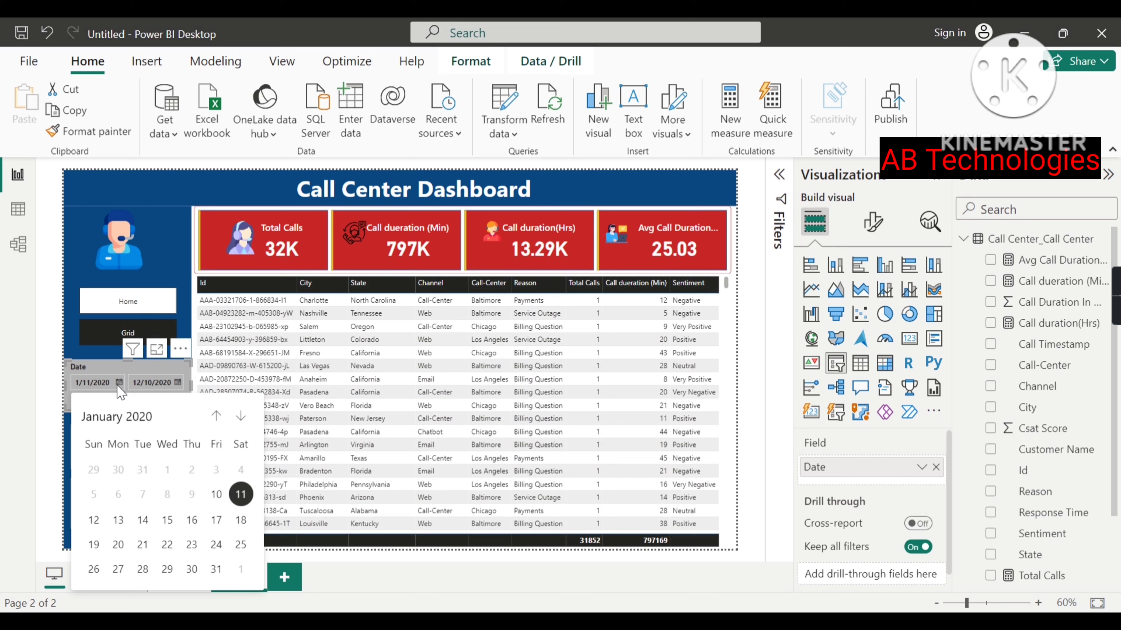
click(241, 494)
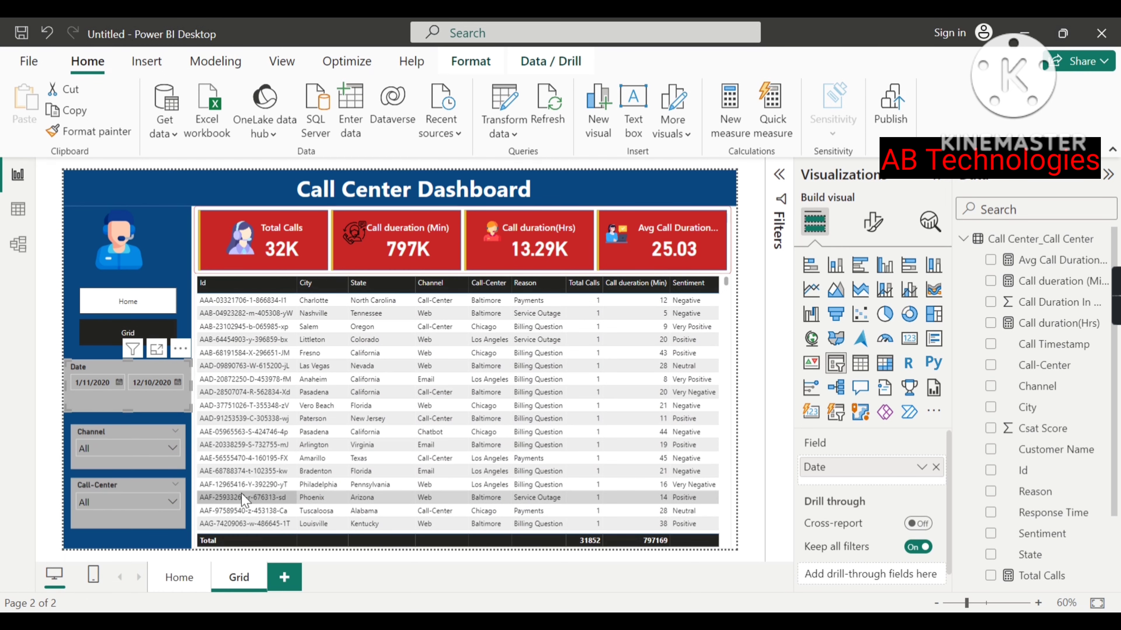
Filter the Grid page with the Date slicer to the range 10/10/2020 through 10/12/2020.
click(118, 384)
click(139, 422)
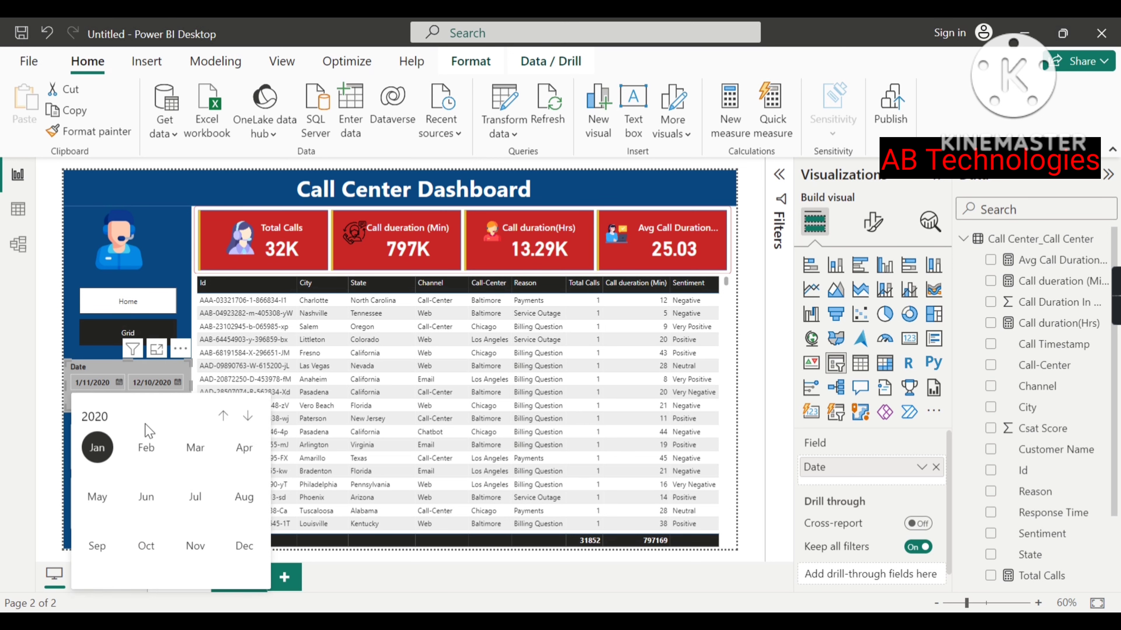
click(150, 550)
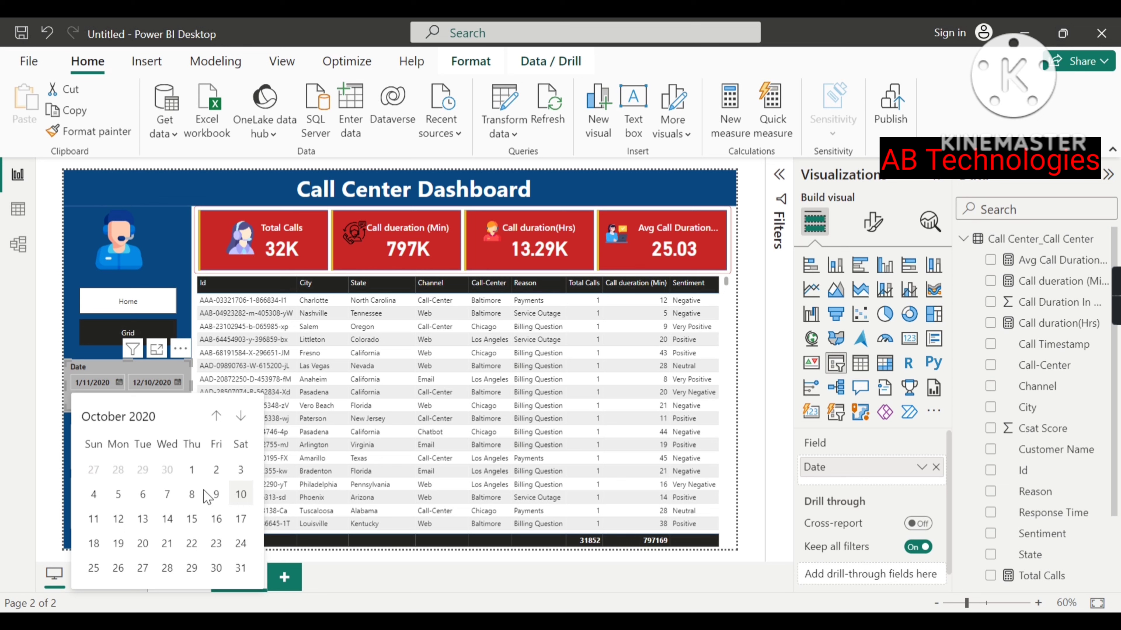
click(240, 495)
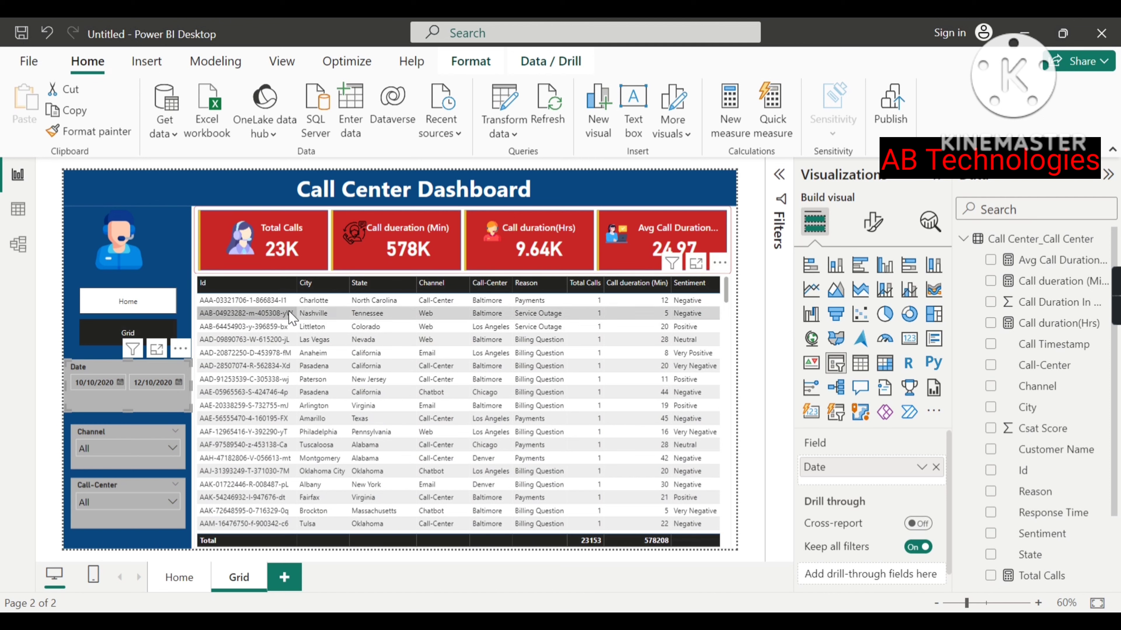
click(179, 382)
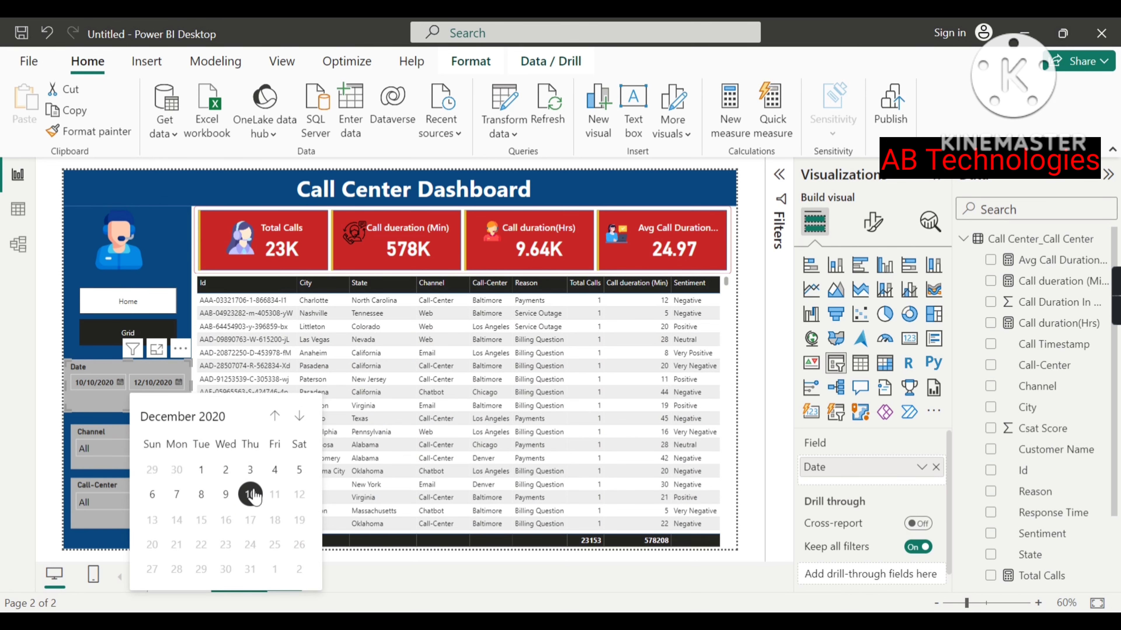
click(203, 417)
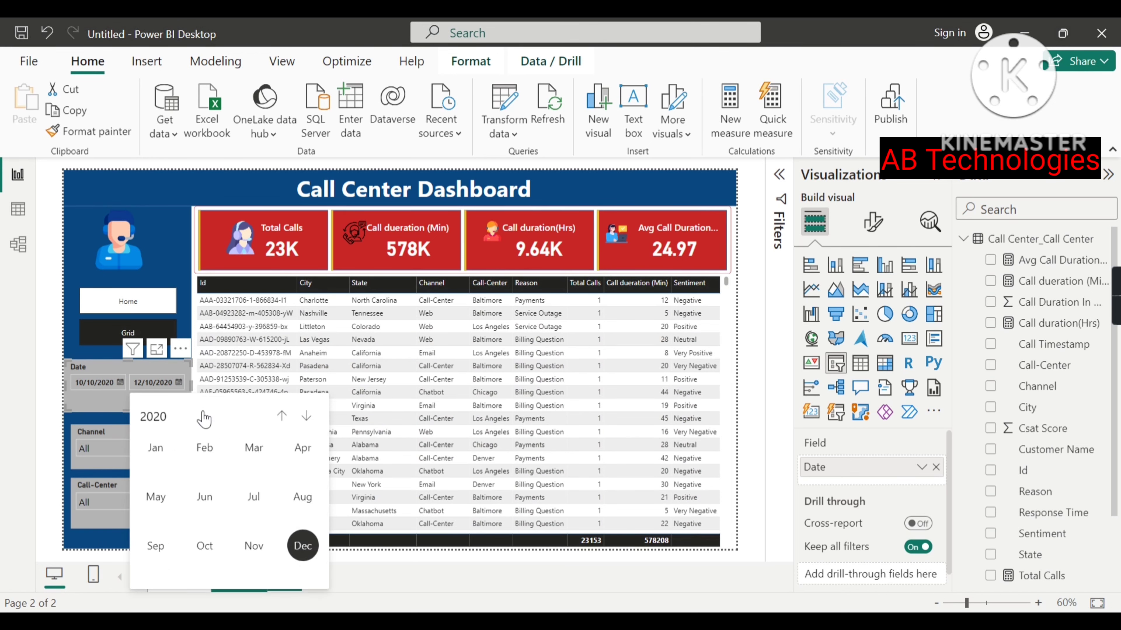
click(205, 546)
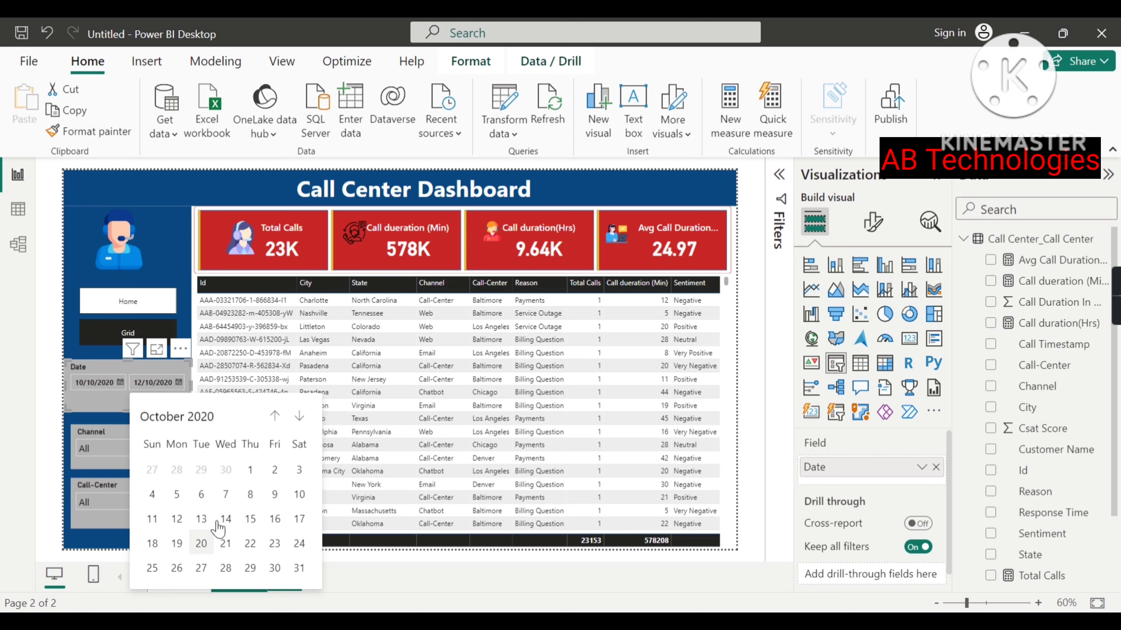
click(176, 519)
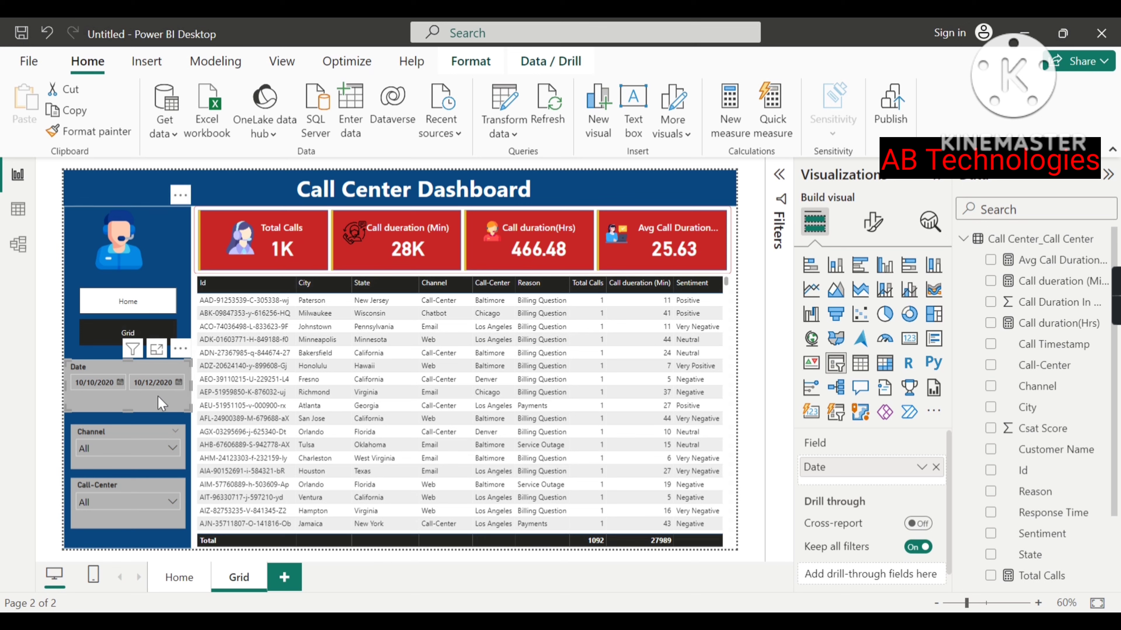
click(120, 383)
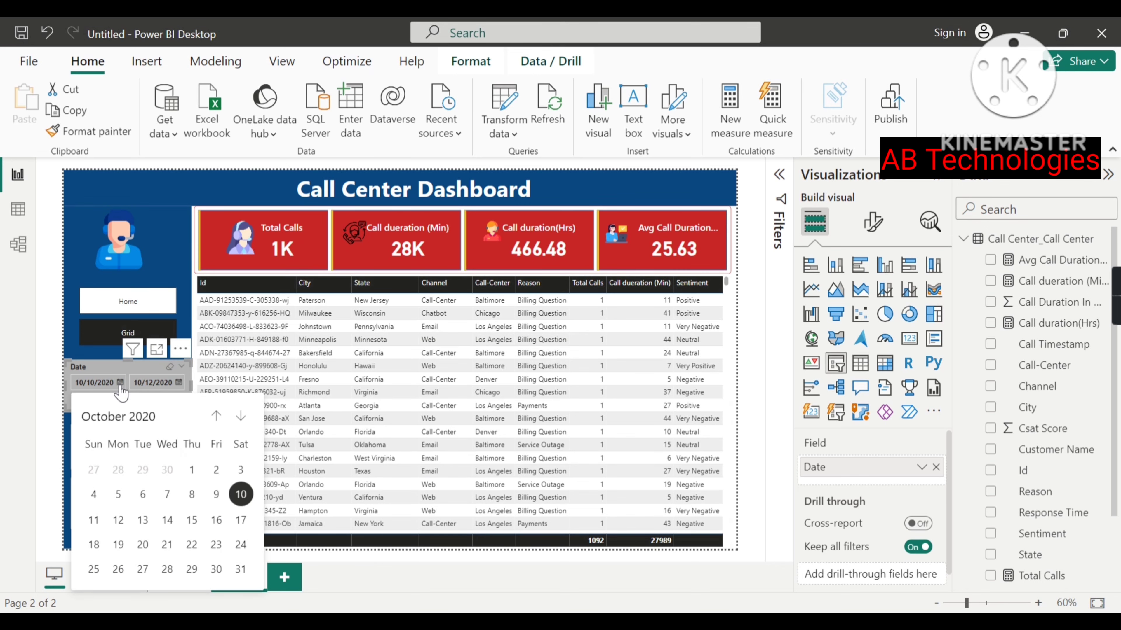
click(334, 590)
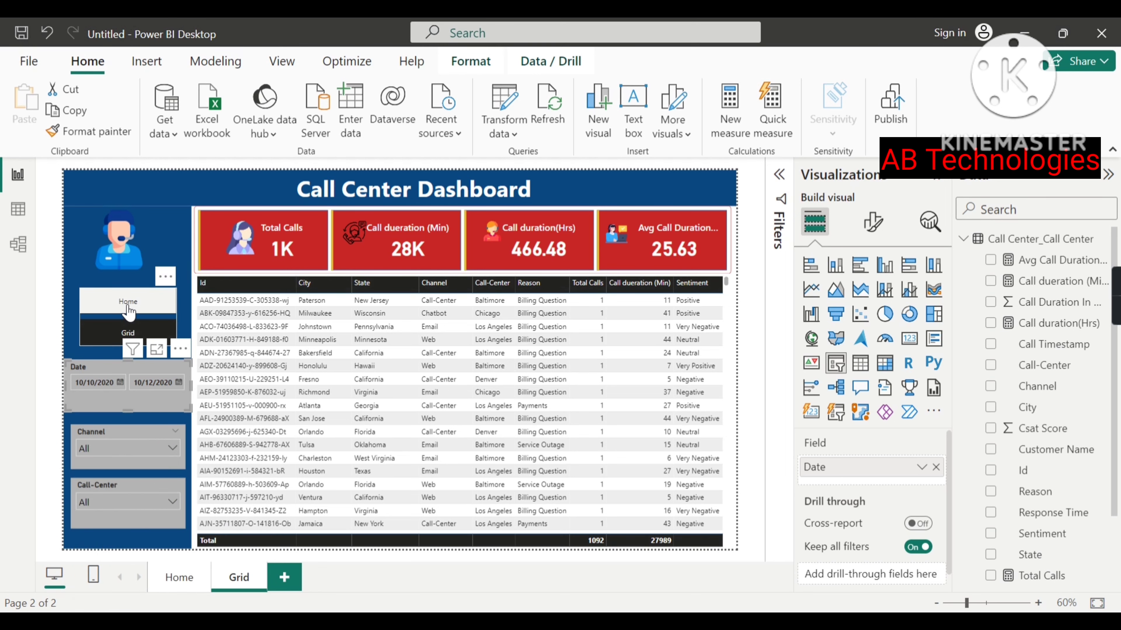
Go to the Home page and filter it with the Call-Center slicer to Chicago, Denver and Los Angeles.
ctrl+click(128, 306)
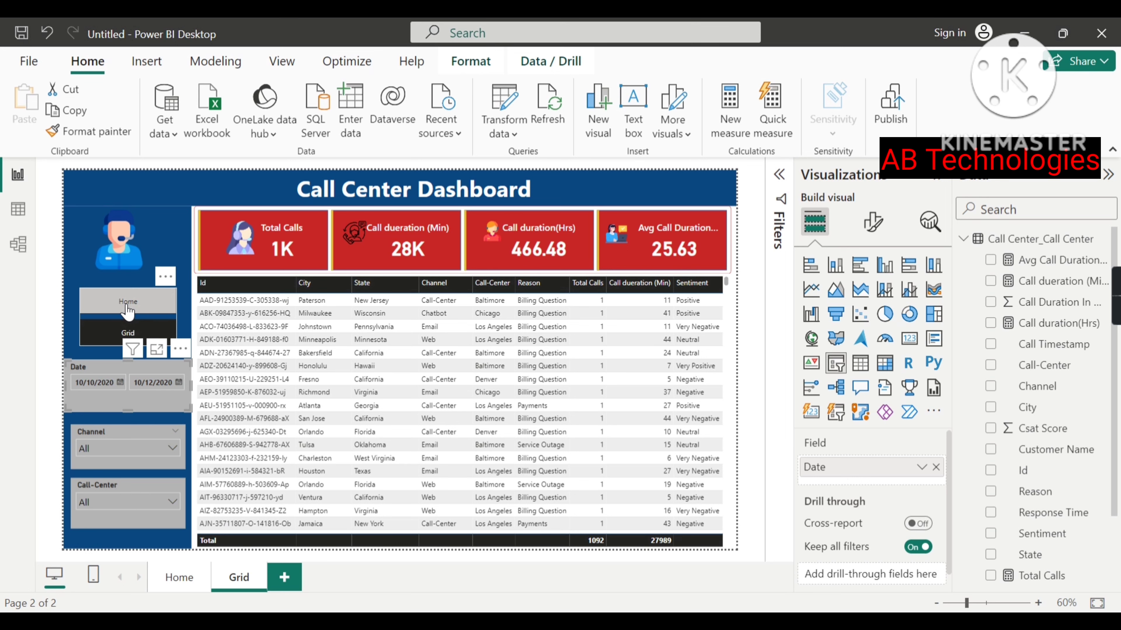
click(180, 579)
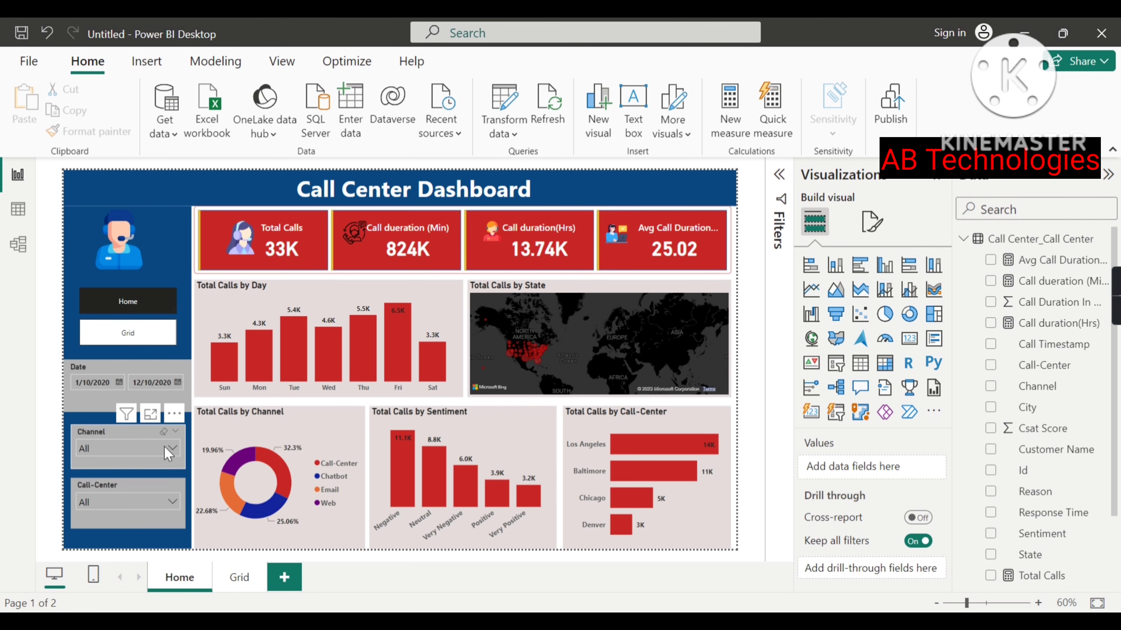
click(173, 503)
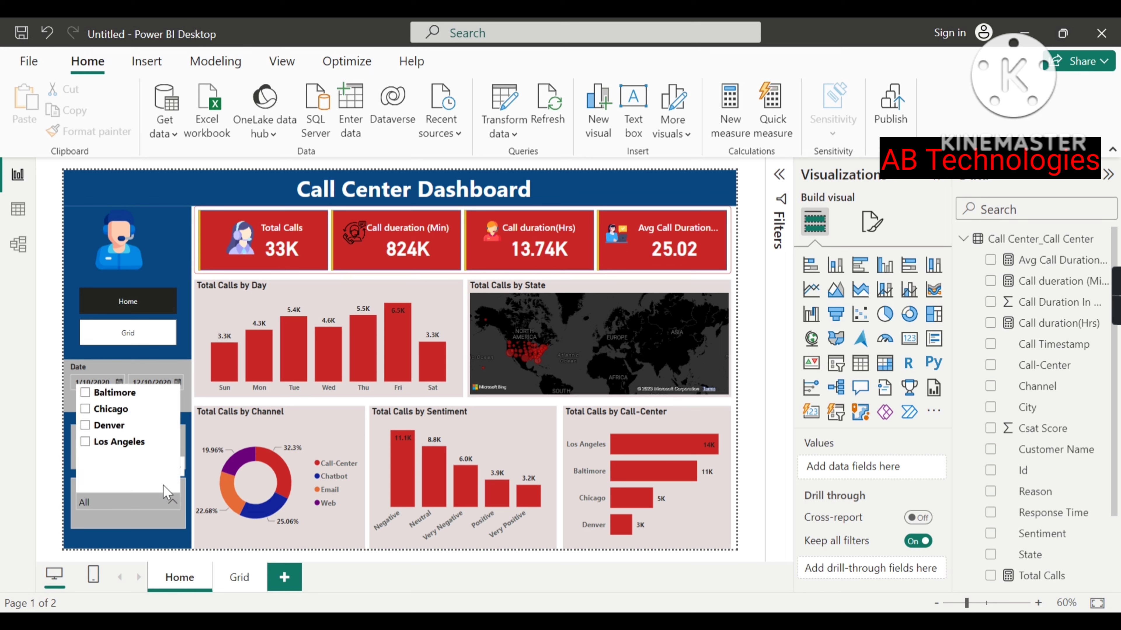
click(87, 409)
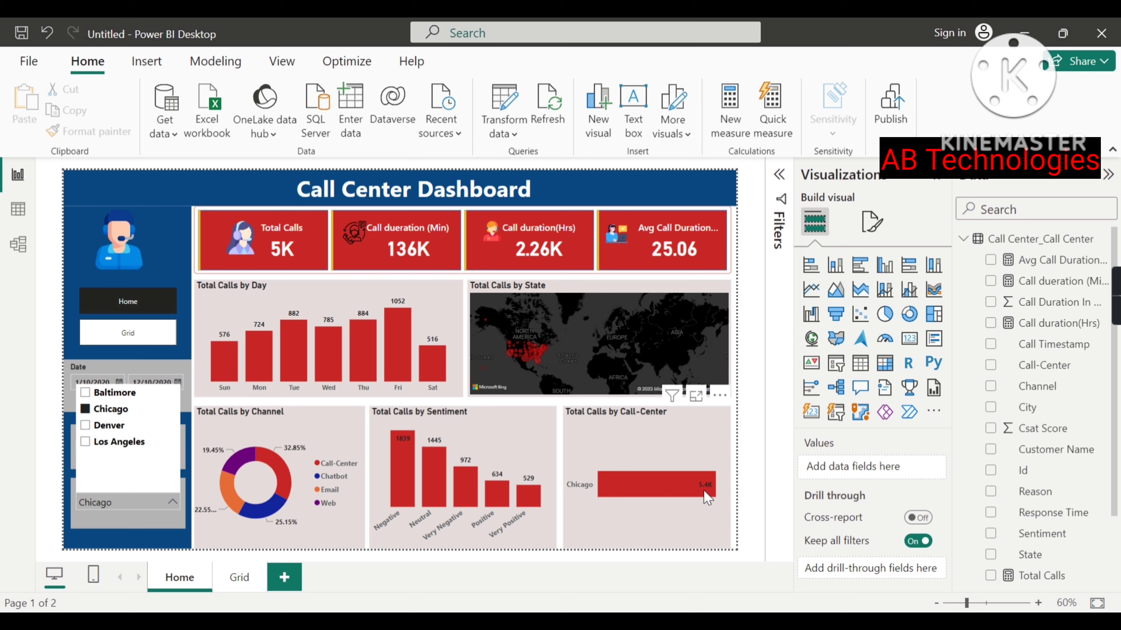
mouse_move(709, 497)
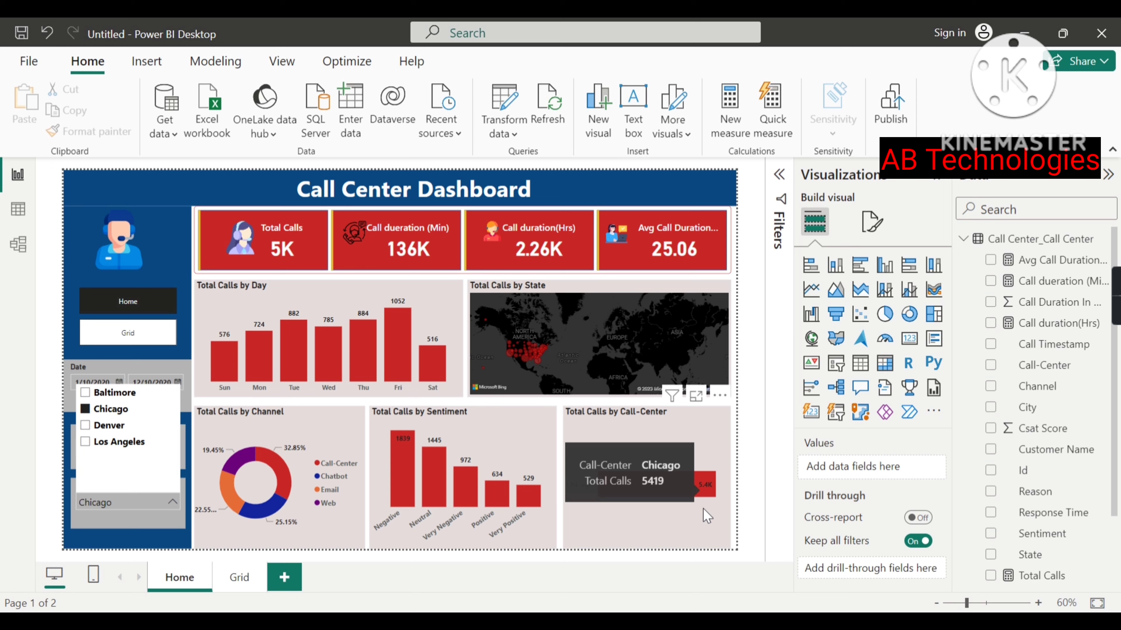
click(85, 426)
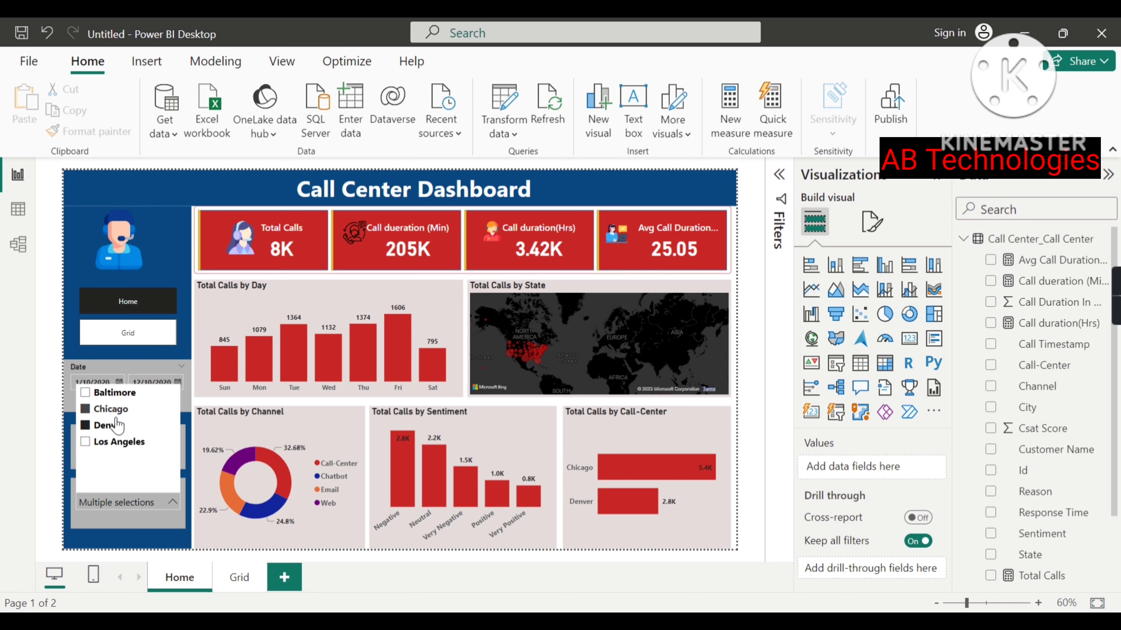
click(85, 442)
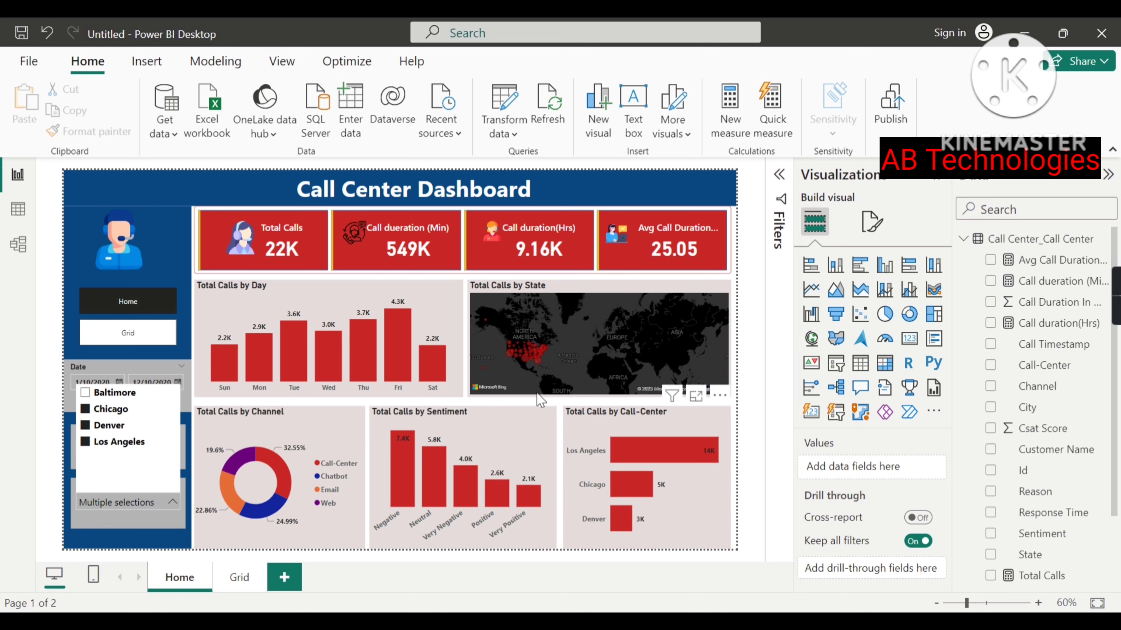
Clear Los Angeles, Denver and Chicago from the Home page's Call-Center slicer selection.
click(86, 441)
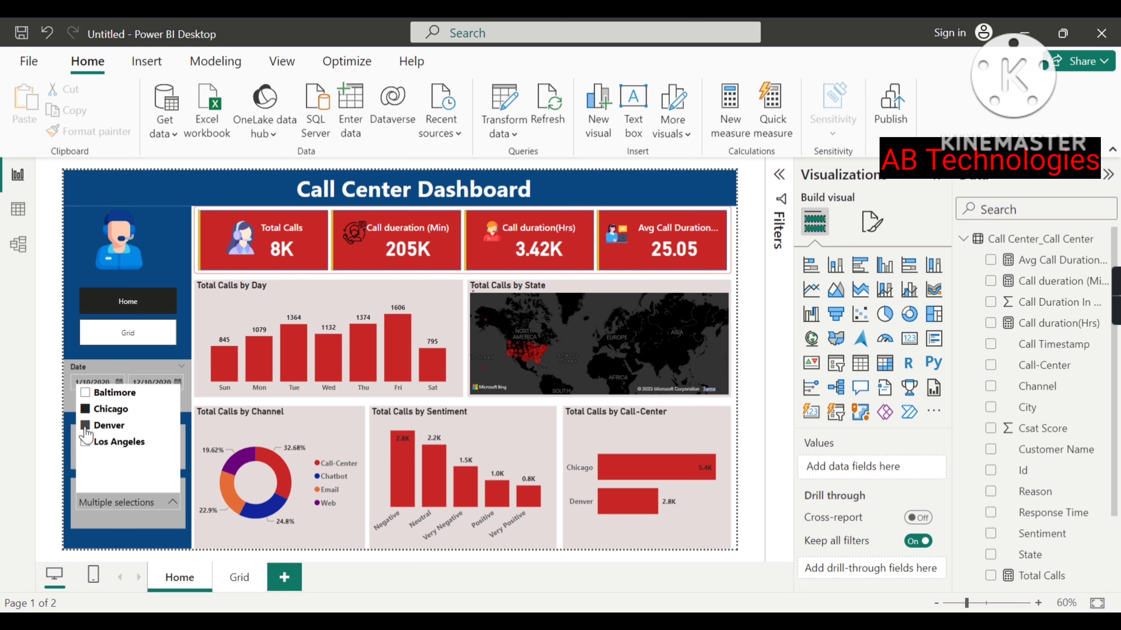
click(85, 425)
click(85, 409)
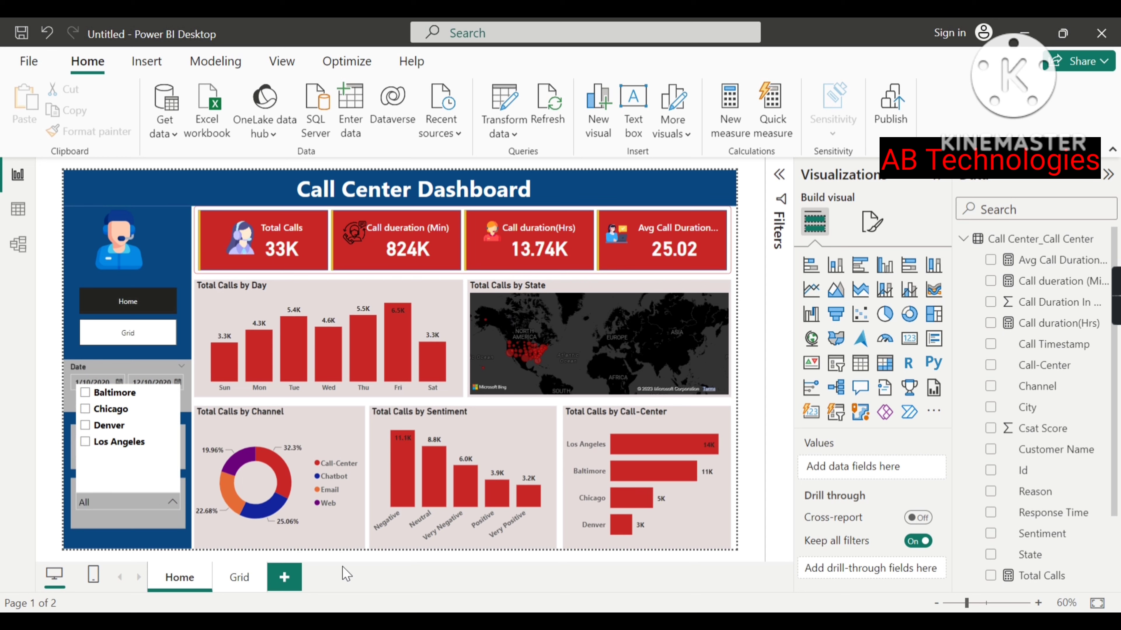
Close the Call-Center slicer's list of options on the Home page.
click(345, 556)
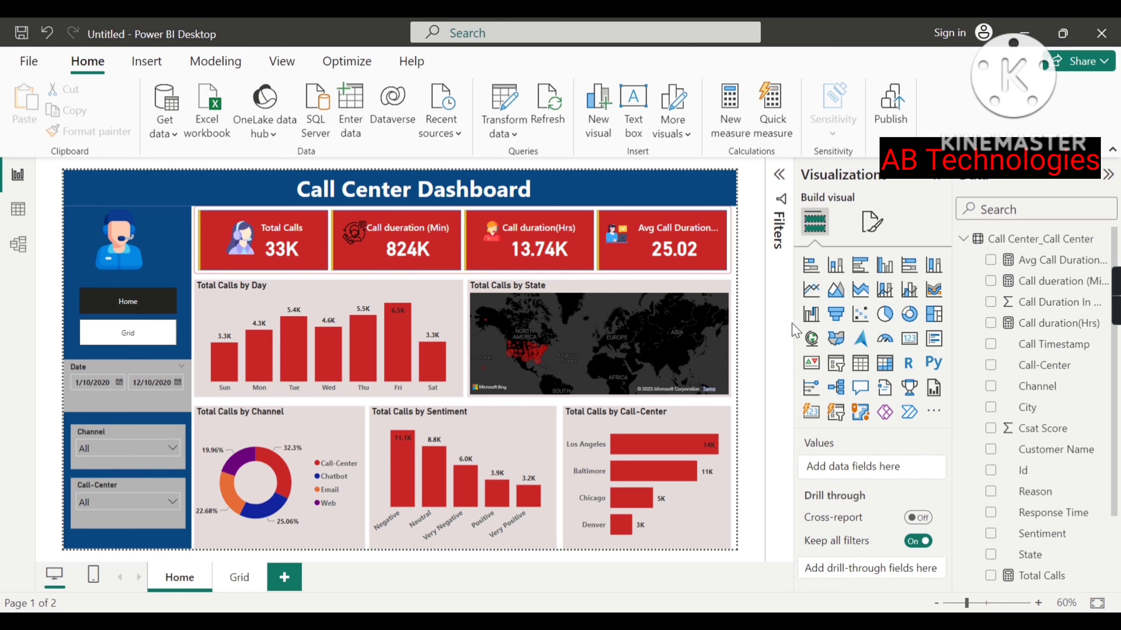
scroll(1029, 434, down, 3)
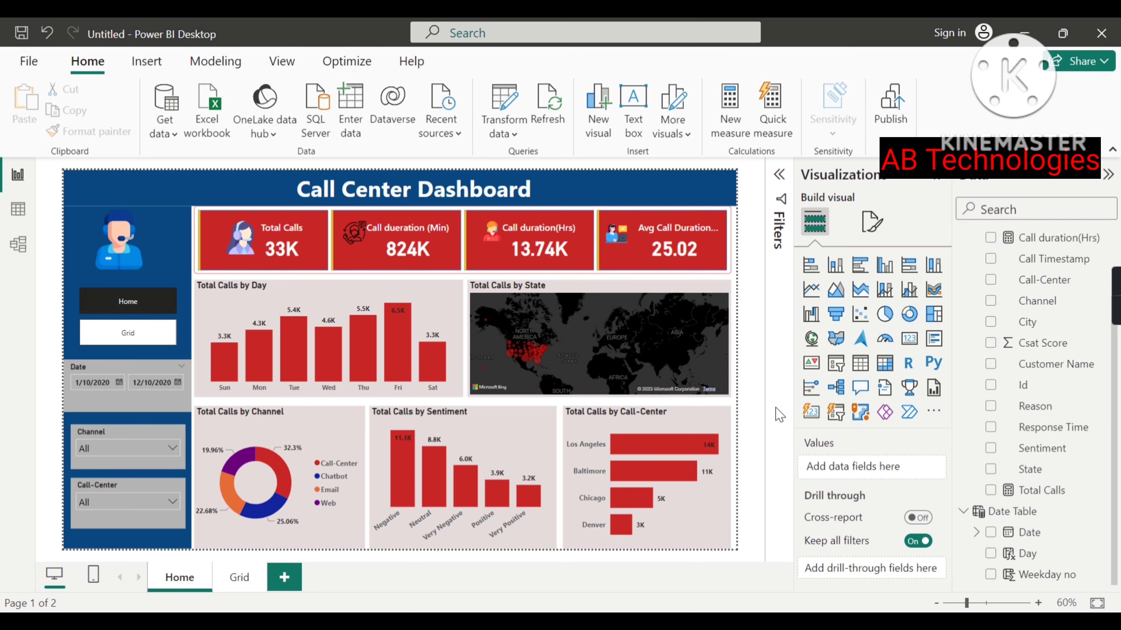
scroll(1060, 365, up, 2)
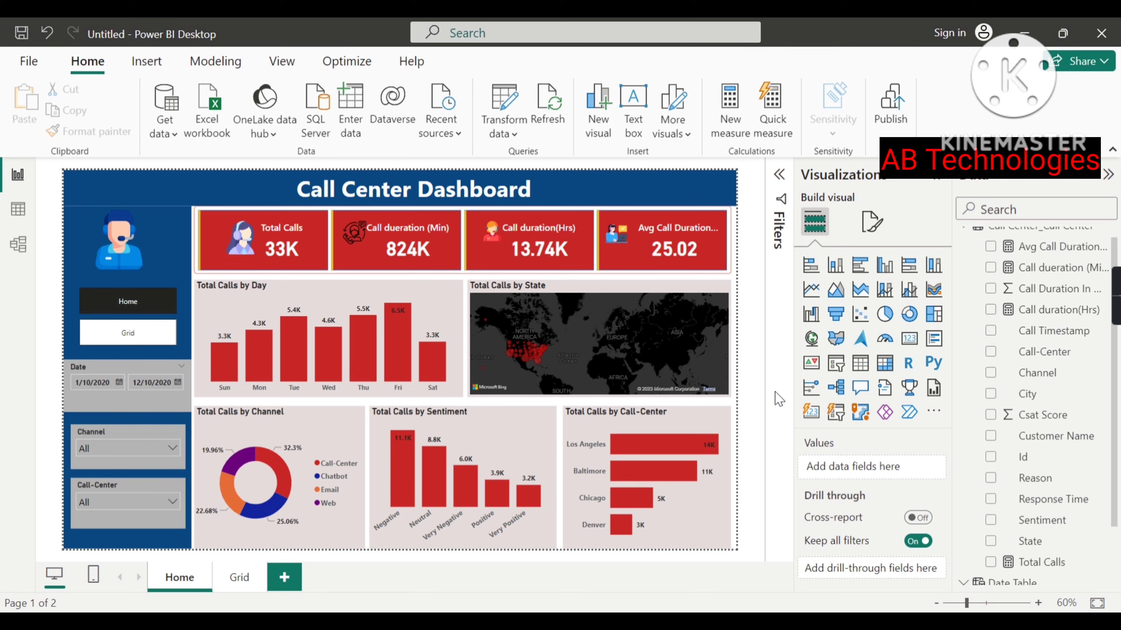
scroll(993, 392, up, 1)
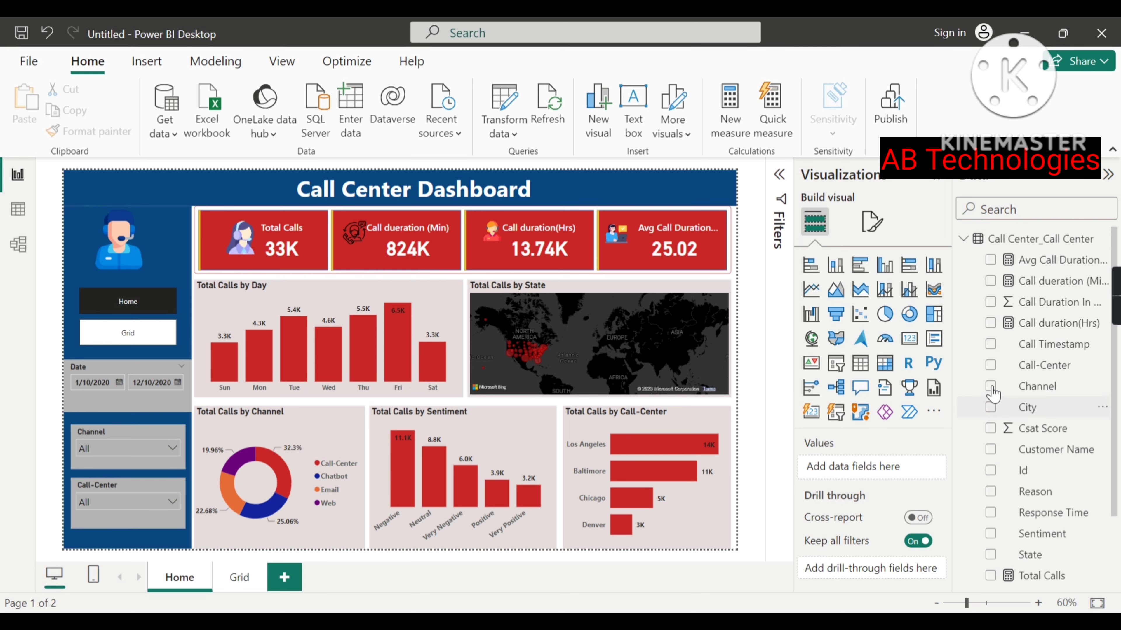
scroll(991, 318, down, 3)
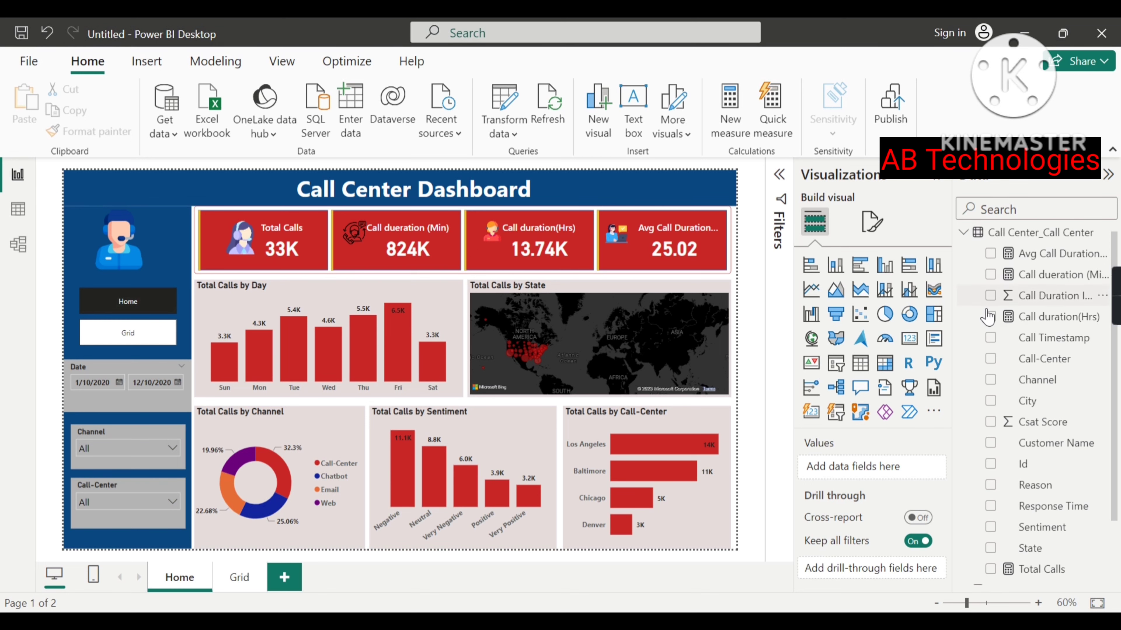
scroll(987, 316, down, 3)
scroll(987, 317, up, 6)
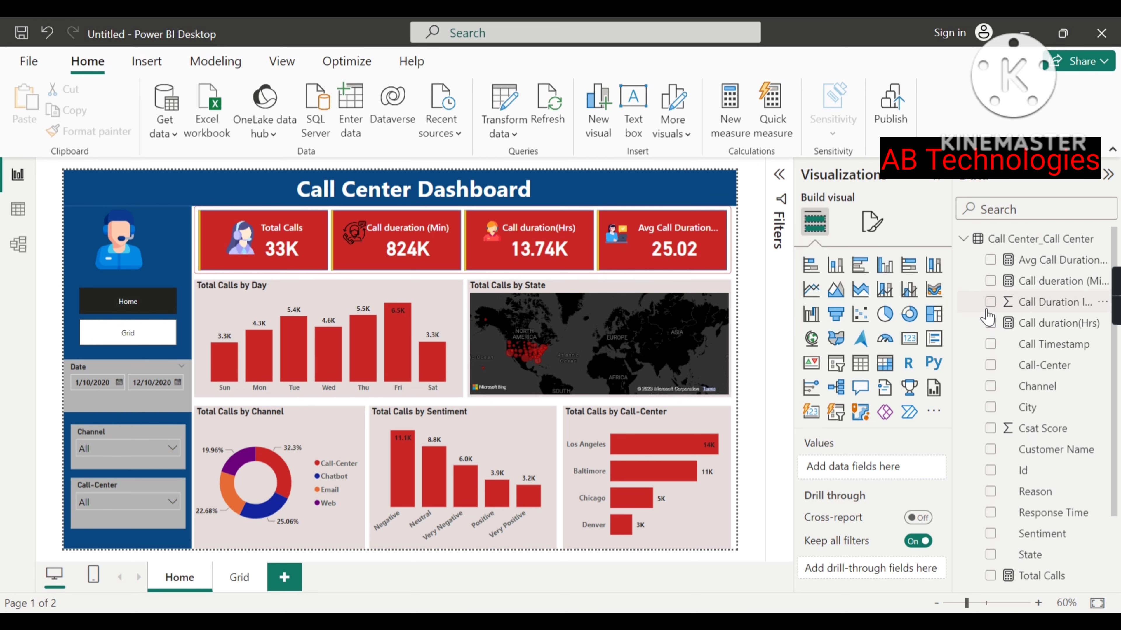